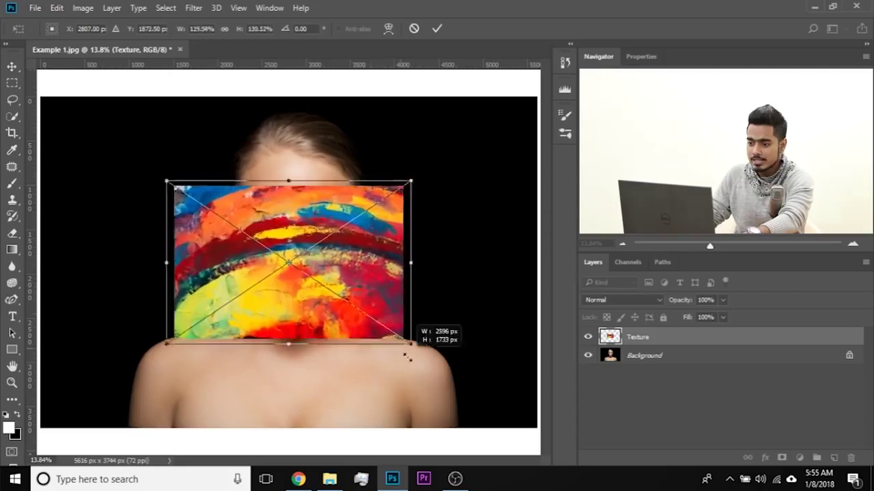
# - Enlarge the placed texture proportionally around its centre over the lower face
pyautogui.moveTo(397, 226); pyautogui.dragTo(409, 252)
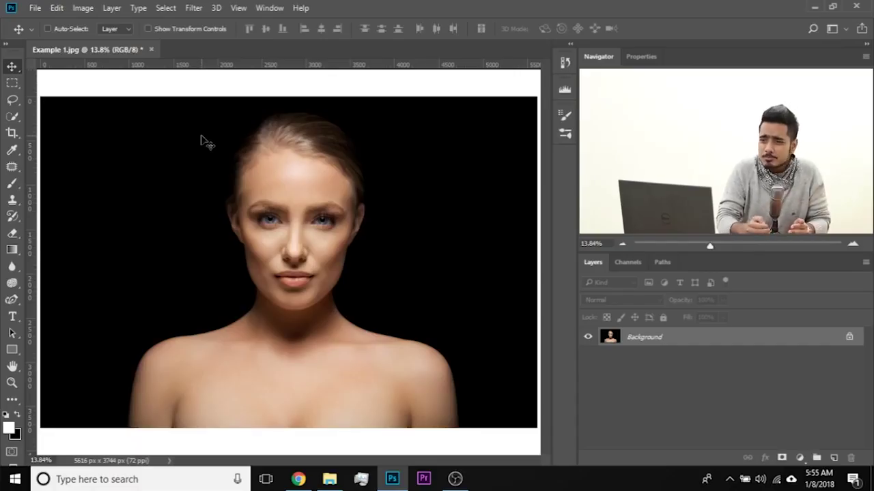
# - Open the Texture image from the Lesson folder as its own document
pyautogui.click(35, 8)
pyautogui.click(52, 34)
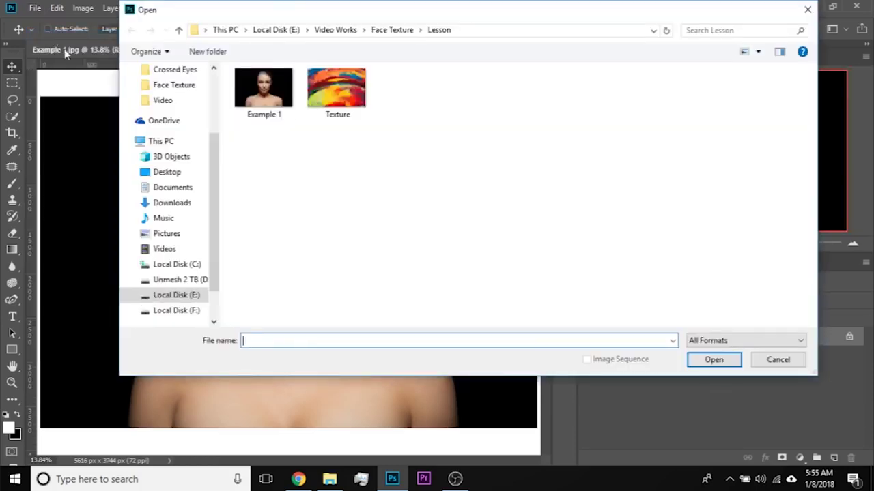
pyautogui.click(336, 89)
pyautogui.click(713, 360)
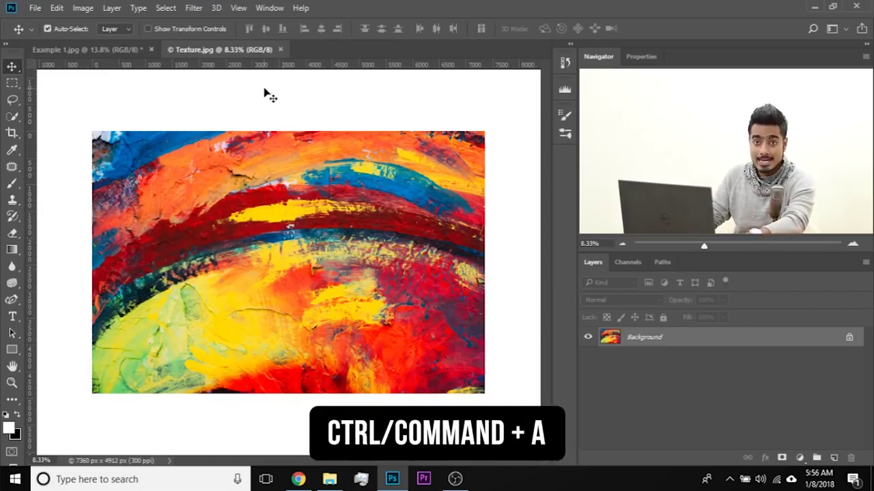
# - Select and copy the whole Texture image and paste it into the Example 1 document
pyautogui.hotkey('ctrl', 'a')
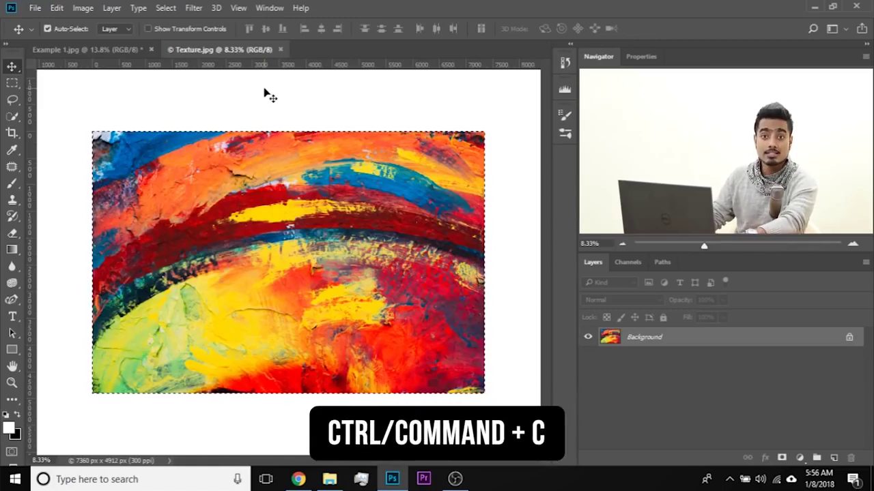
pyautogui.hotkey('ctrl', 'c')
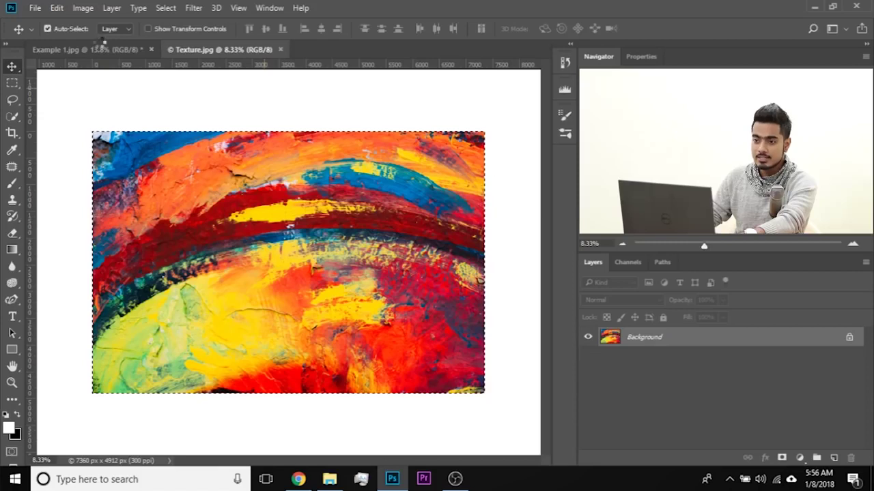
pyautogui.click(99, 46)
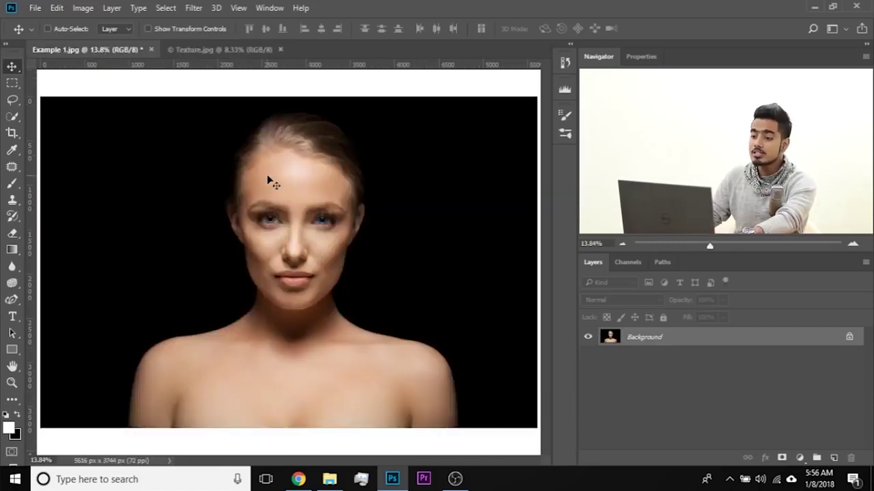
pyautogui.hotkey('ctrl', 'v')
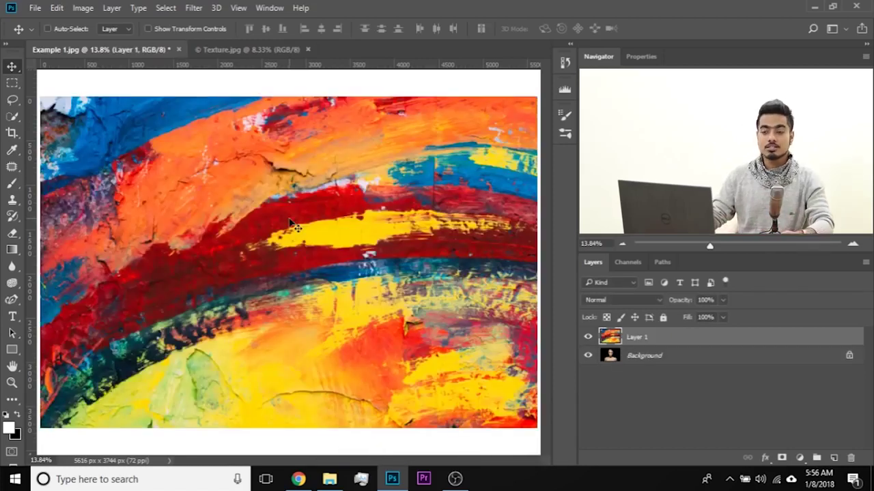
# - Delete the pasted texture layer from Example 1 and close the Texture document
pyautogui.moveTo(801, 340); pyautogui.dragTo(851, 458)
pyautogui.click(280, 49)
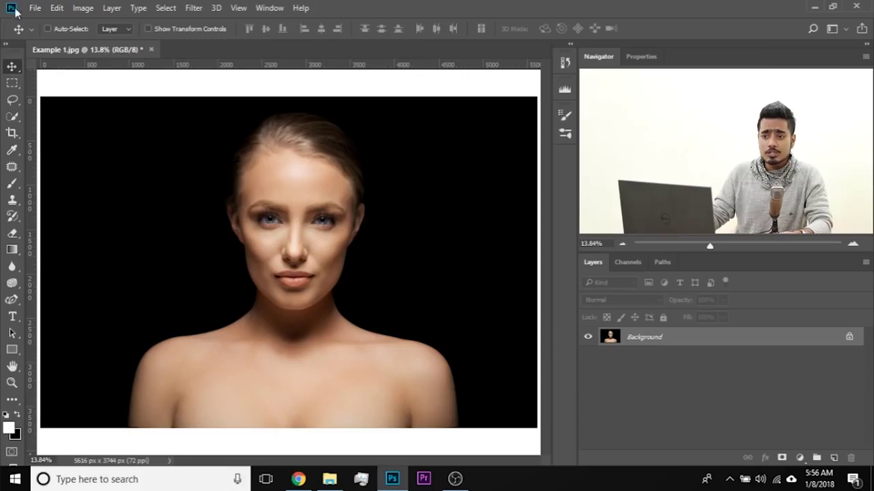
# - Open the Texture file from File Explorer as a separate document and copy its image into the Example 1 portrait
pyautogui.click(329, 479)
pyautogui.moveTo(210, 146); pyautogui.dragTo(227, 48)
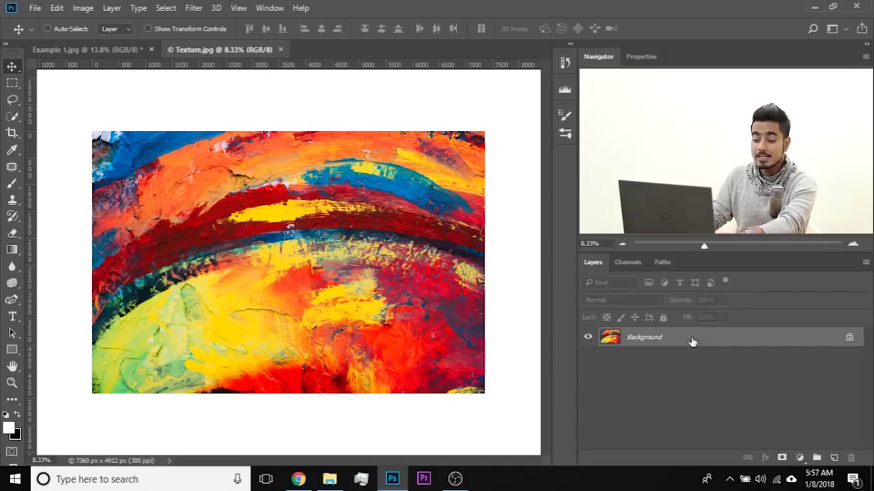
pyautogui.hotkey('ctrl', 'c')
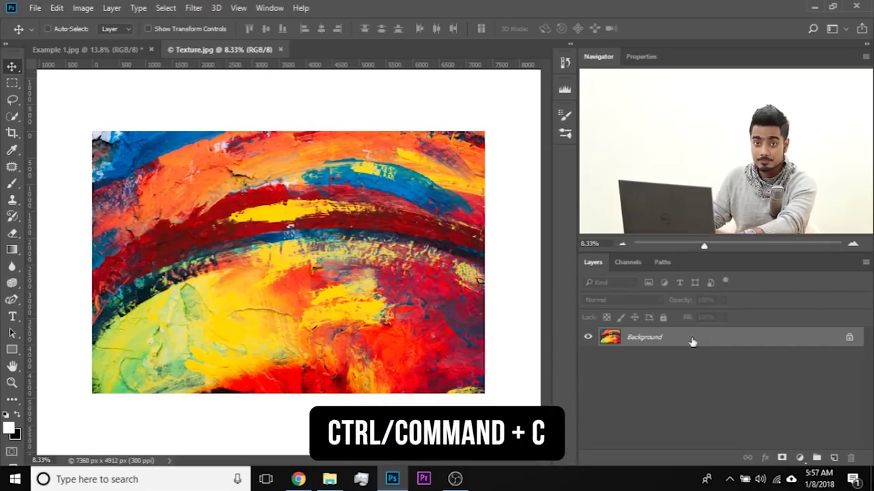
pyautogui.click(108, 49)
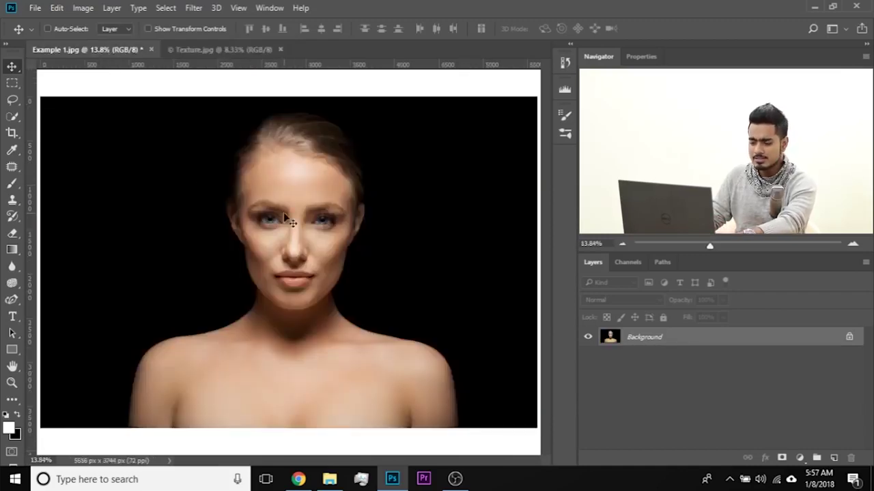
pyautogui.hotkey('ctrl', 'v')
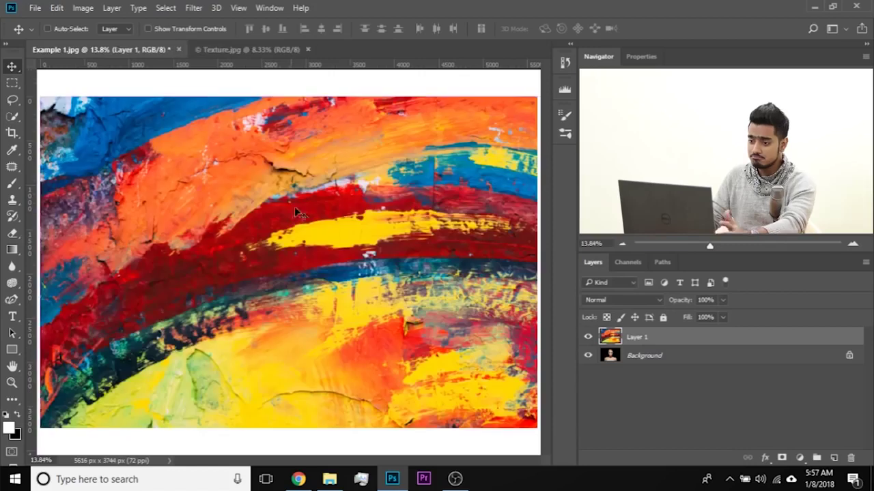
# - Close the Texture document and remove the pasted Layer 1 from the portrait
pyautogui.click(307, 49)
pyautogui.moveTo(706, 330); pyautogui.dragTo(850, 458)
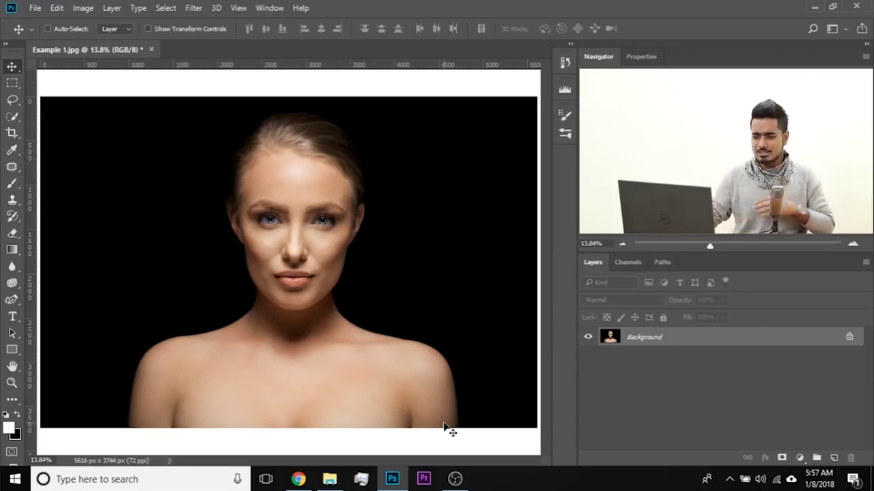
# - Place the Texture file from File Explorer directly onto the Example 1 portrait canvas
pyautogui.click(330, 479)
pyautogui.moveTo(215, 145); pyautogui.dragTo(270, 217)
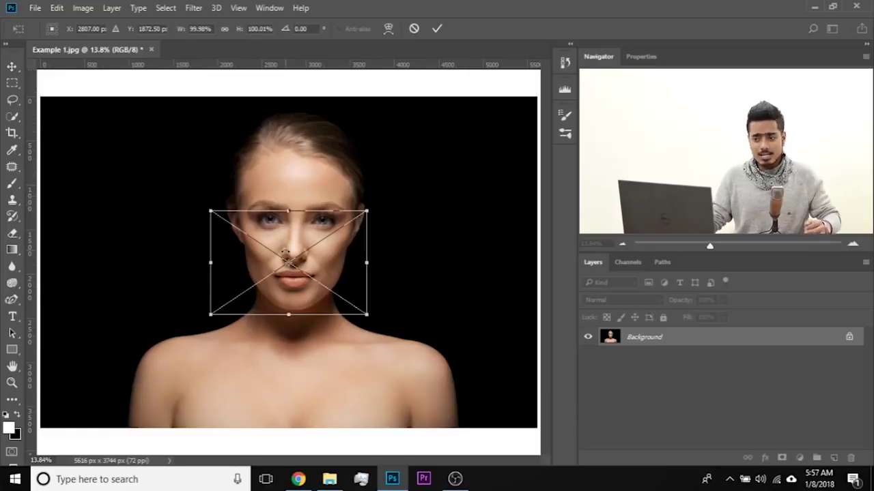
# - Reposition the placed texture and scale it proportionally from its centre to about 340% so it covers the whole canvas
pyautogui.moveTo(290, 243); pyautogui.dragTo(331, 183)
pyautogui.moveTo(383, 256); pyautogui.dragTo(405, 268)
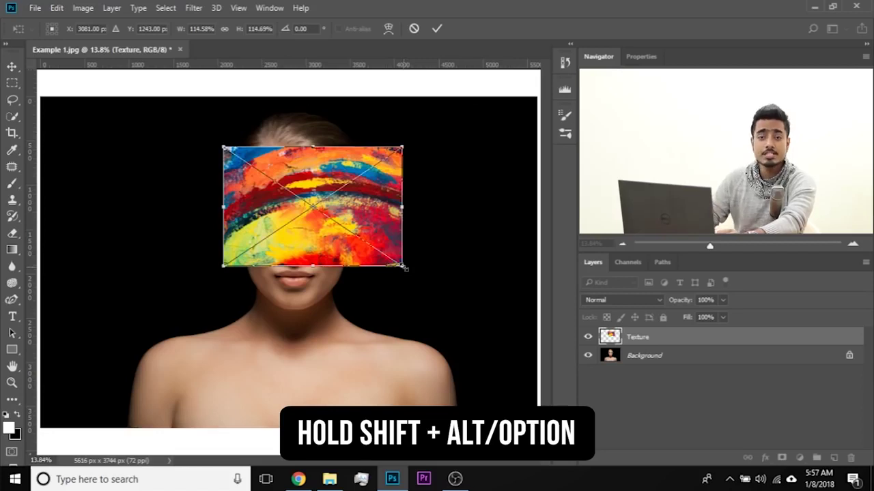
pyautogui.moveTo(403, 265); pyautogui.dragTo(466, 313)
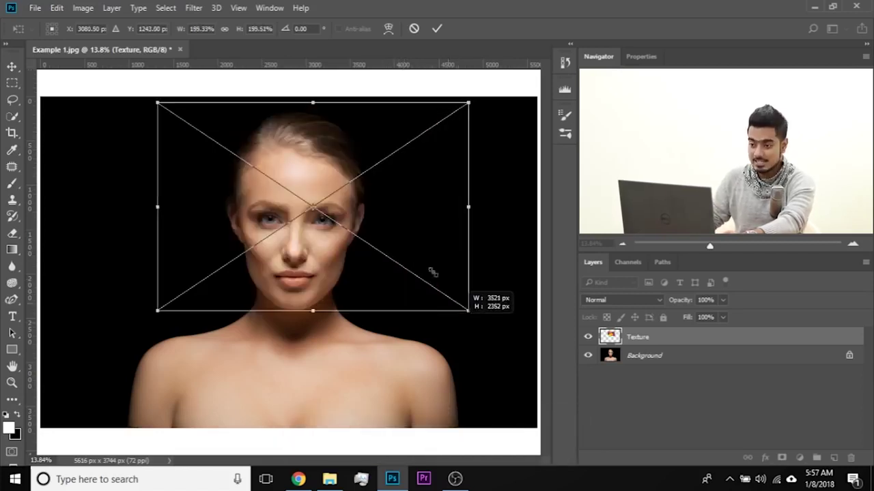
pyautogui.moveTo(387, 186); pyautogui.dragTo(382, 204)
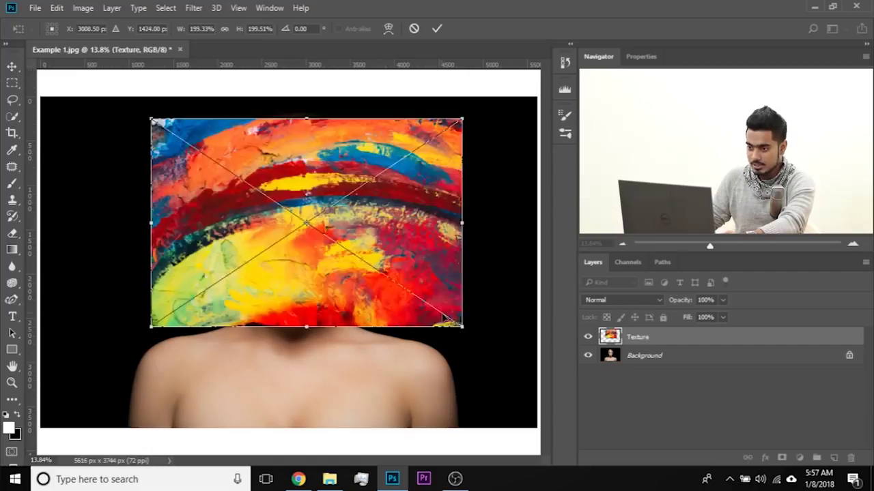
pyautogui.moveTo(458, 326); pyautogui.dragTo(522, 368)
pyautogui.moveTo(451, 219); pyautogui.dragTo(428, 242)
pyautogui.moveTo(511, 406); pyautogui.dragTo(539, 435)
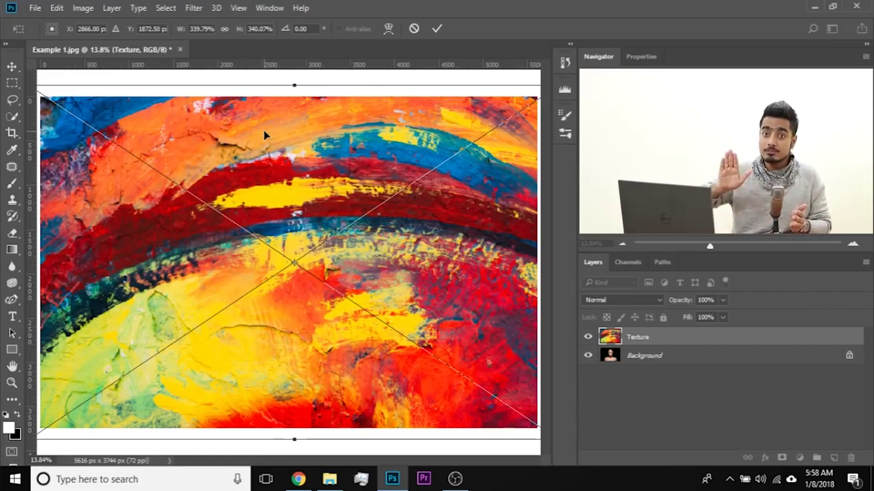
# - Flip the placed texture vertically
pyautogui.rightClick(337, 194)
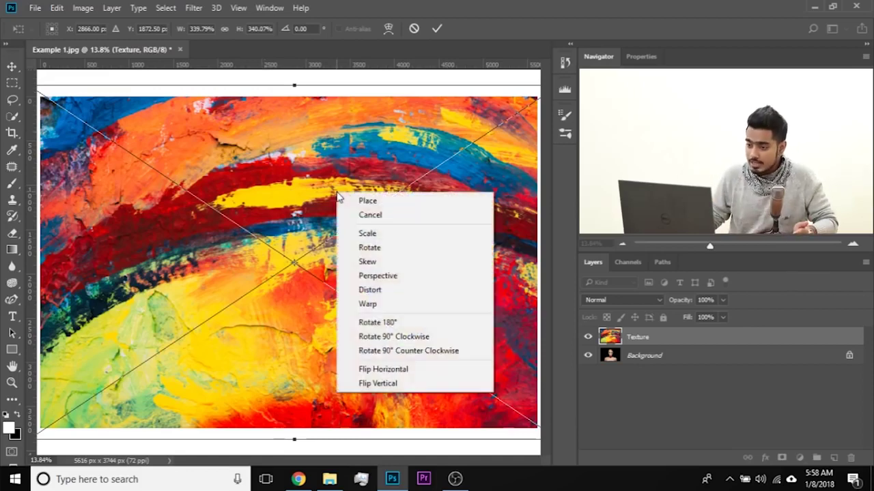
pyautogui.click(383, 383)
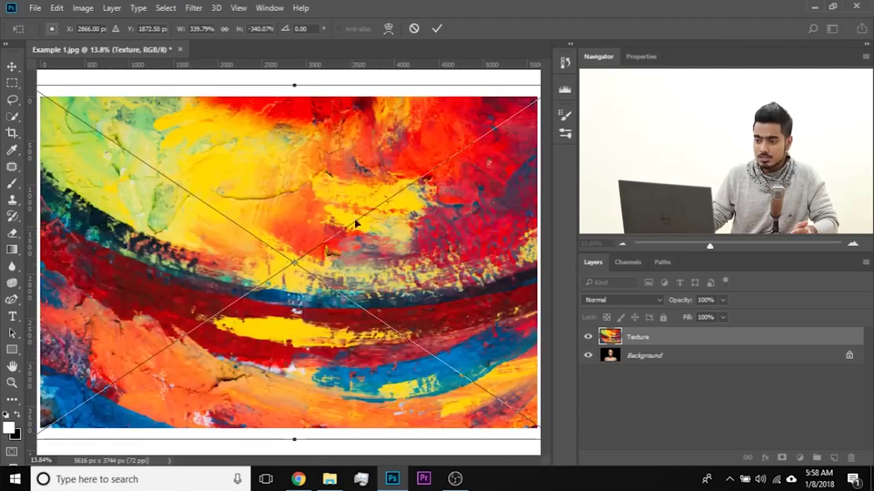
pyautogui.moveTo(354, 218); pyautogui.dragTo(324, 184)
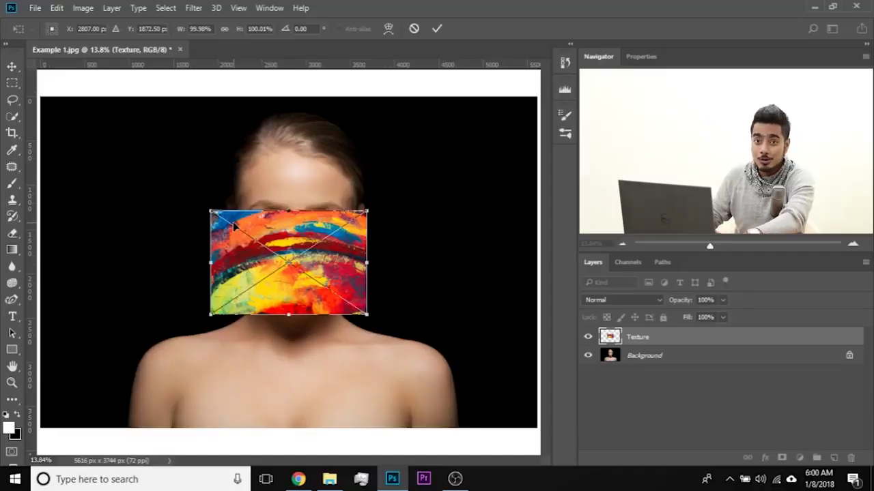
# - Move the placed texture up over the forehead and eyes and rotate it 180°
pyautogui.moveTo(299, 233); pyautogui.dragTo(307, 150)
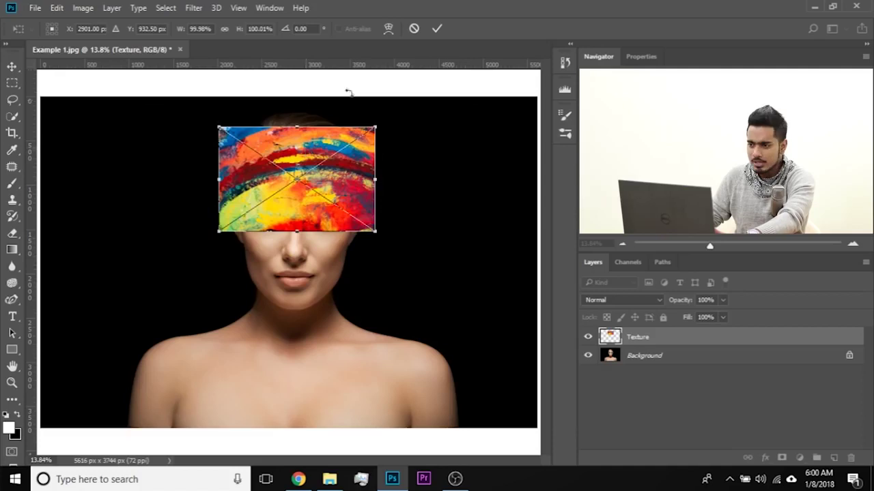
pyautogui.moveTo(390, 103); pyautogui.dragTo(217, 134)
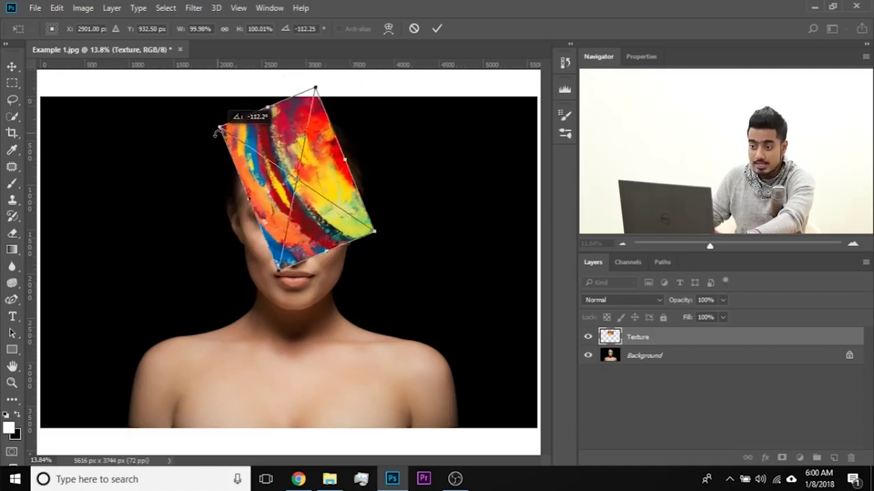
pyautogui.moveTo(217, 134); pyautogui.dragTo(183, 251)
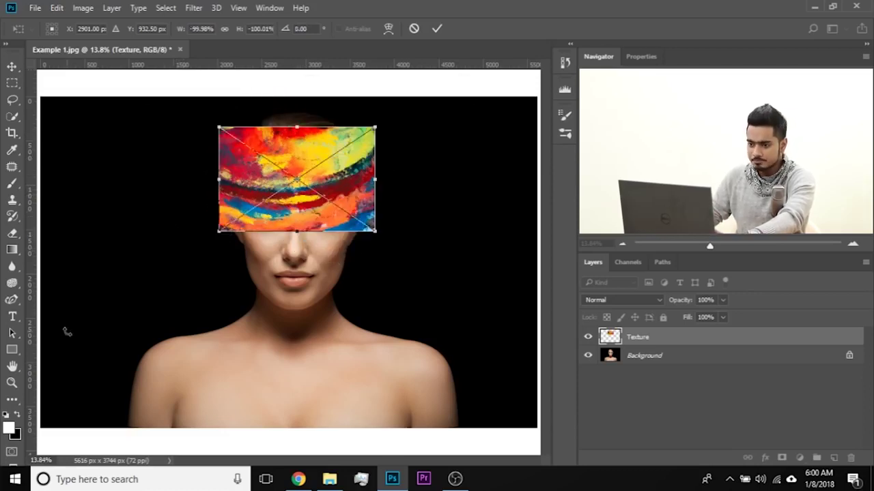
# - Raise the texture above the eyes and enlarge it from a top-centre reference point until it covers the portrait
pyautogui.moveTo(292, 177); pyautogui.dragTo(300, 122)
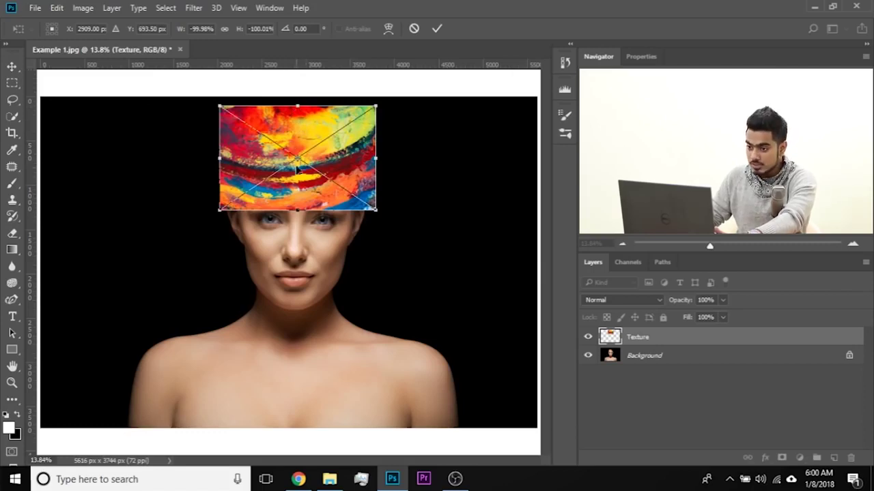
pyautogui.moveTo(298, 162); pyautogui.dragTo(301, 113)
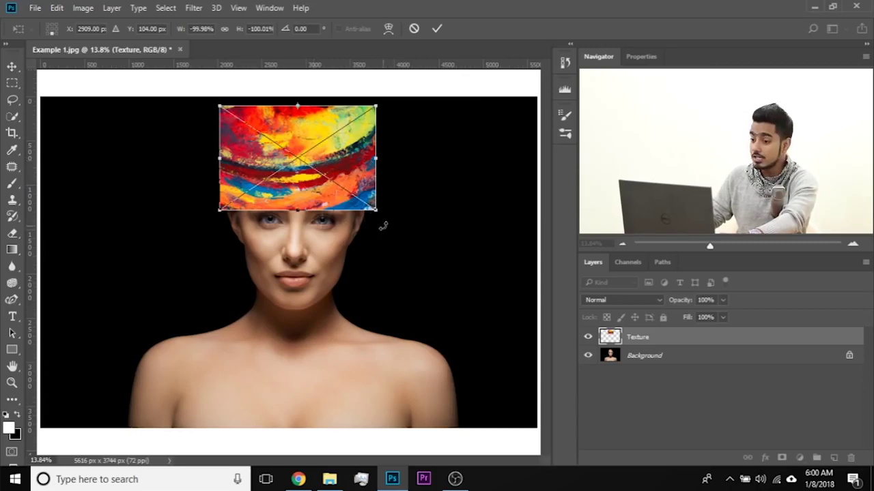
pyautogui.moveTo(375, 211); pyautogui.dragTo(552, 452)
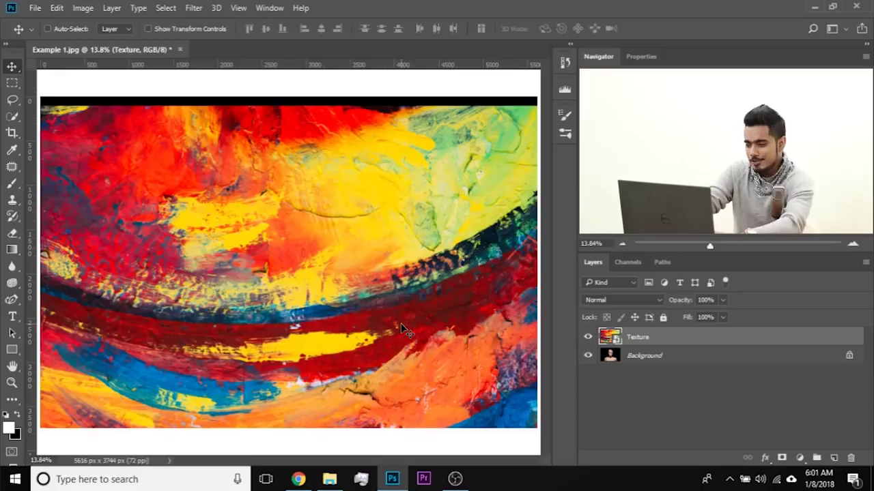
# - Rasterize the Texture layer
pyautogui.hotkey('ctrl', '+')
pyautogui.hotkey('ctrl', '+')
pyautogui.hotkey('ctrl', '+')
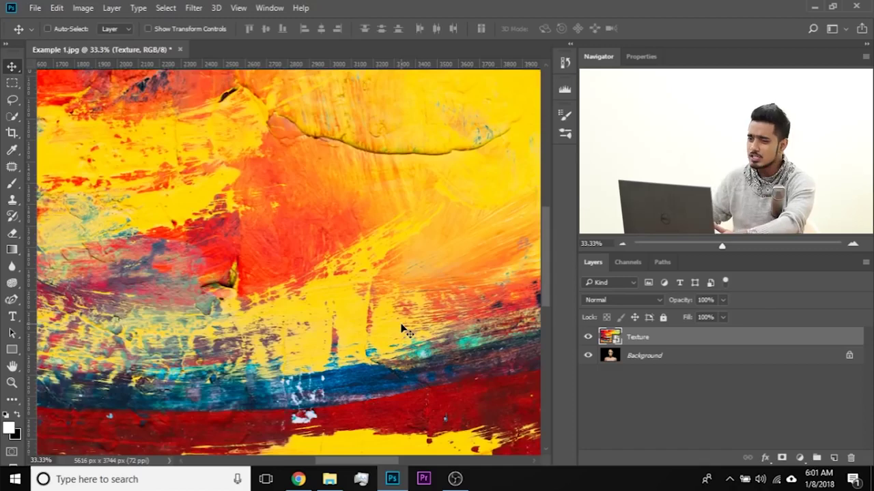
pyautogui.moveTo(377, 172); pyautogui.dragTo(279, 288)
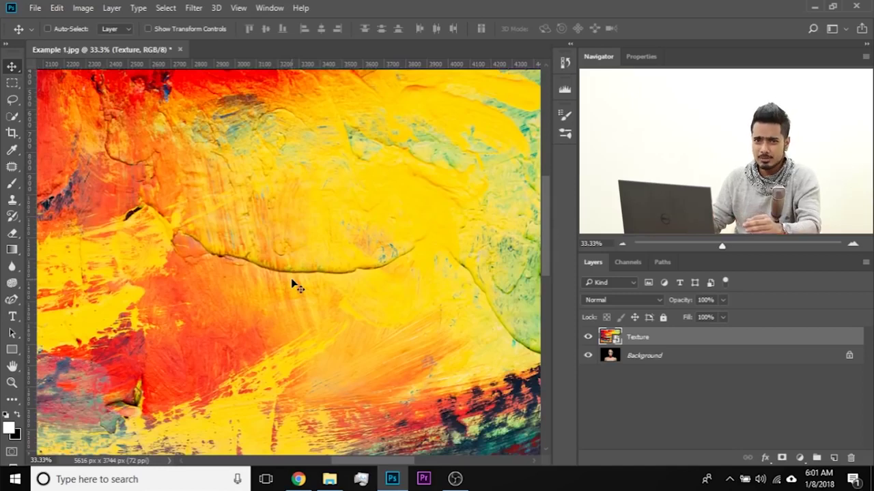
pyautogui.rightClick(686, 342)
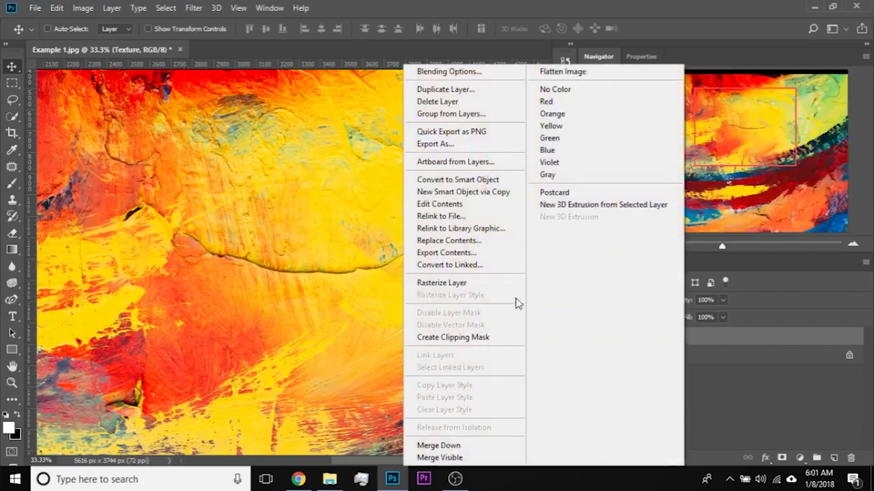
pyautogui.click(497, 283)
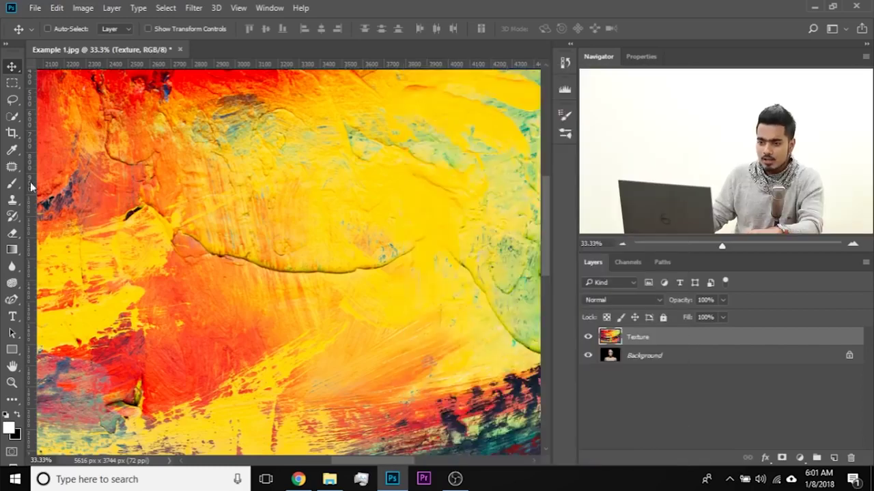
# - Draw a freehand Lasso selection around the long curved crack in the yellow area of the texture
pyautogui.click(11, 102)
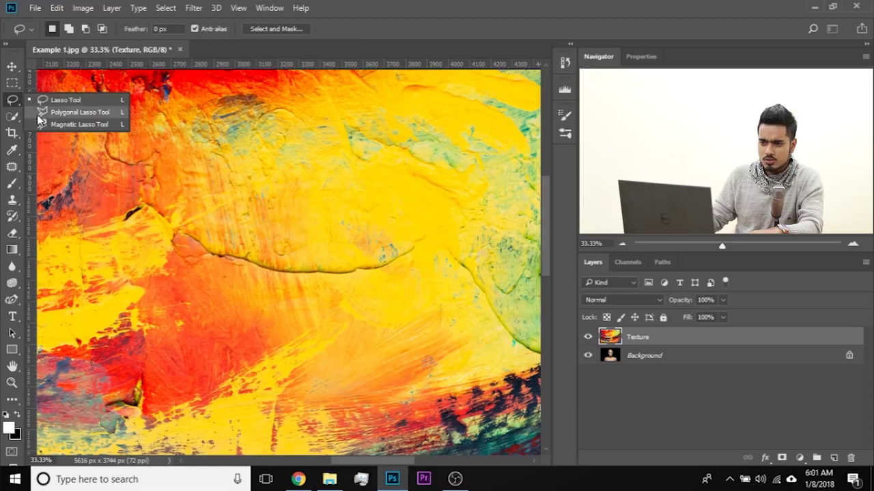
pyautogui.click(42, 102)
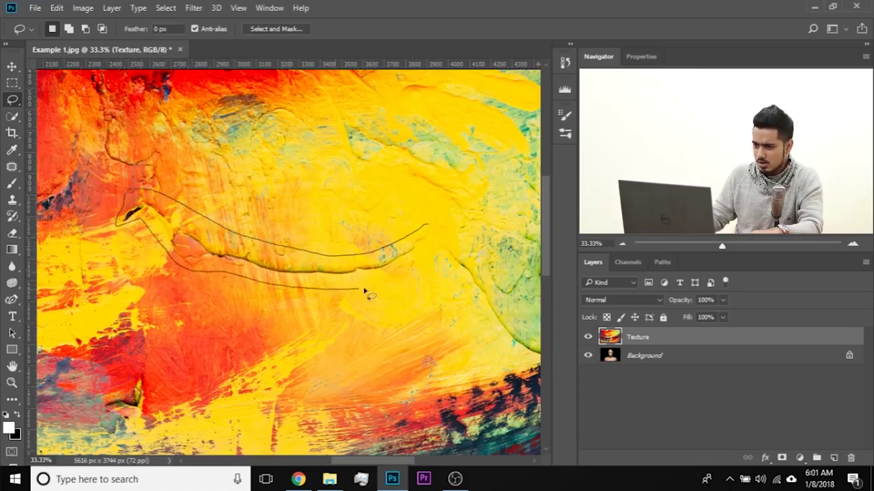
pyautogui.moveTo(439, 236); pyautogui.dragTo(441, 241)
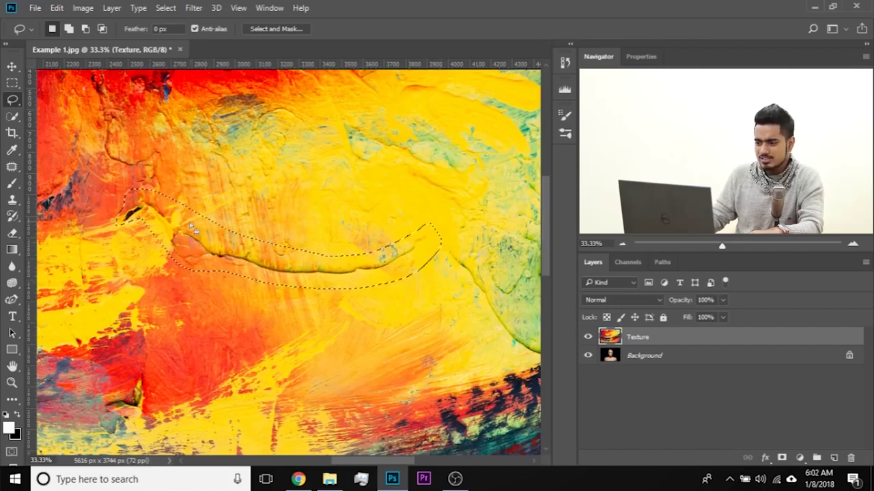
# - Fill the selected long curved crack in the yellow area using Content-Aware at 100% opacity and deselect
pyautogui.click(57, 10)
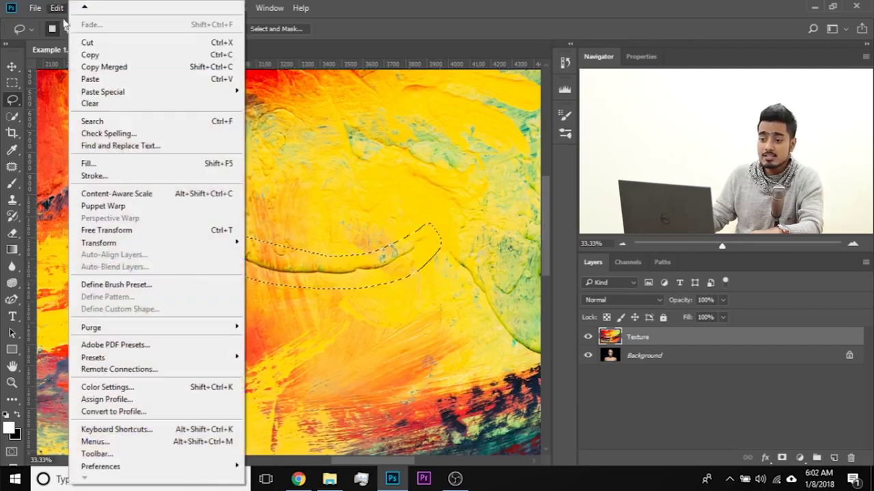
pyautogui.click(150, 164)
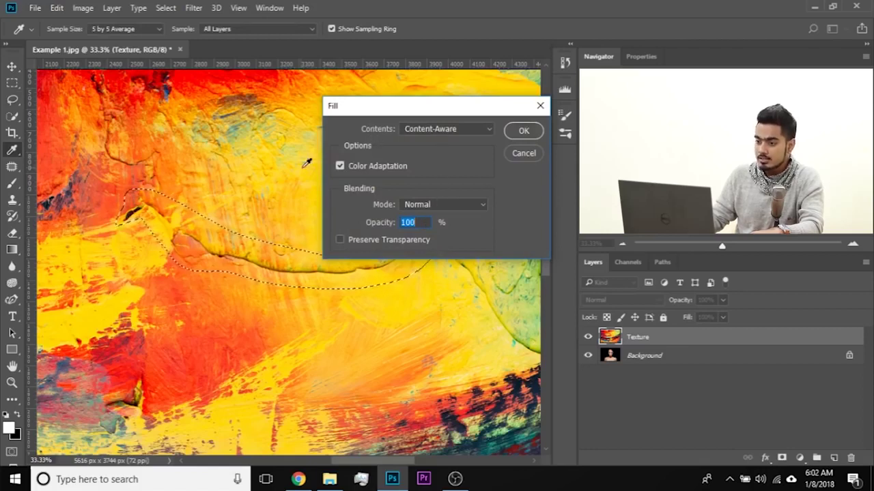
pyautogui.click(523, 131)
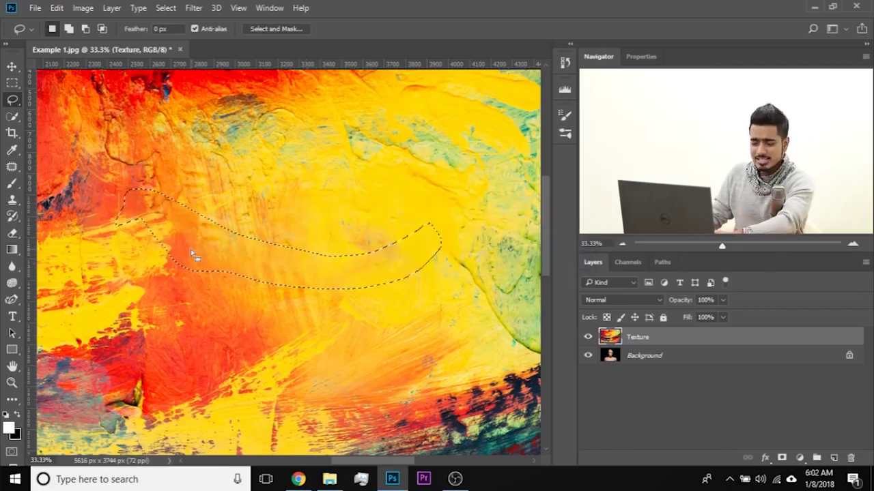
pyautogui.hotkey('ctrl', 'd')
# - Lasso the raised green patch above the dark stripe on the texture, fill it with Content-Aware at 100% opacity and deselect
pyautogui.moveTo(374, 270); pyautogui.dragTo(173, 232)
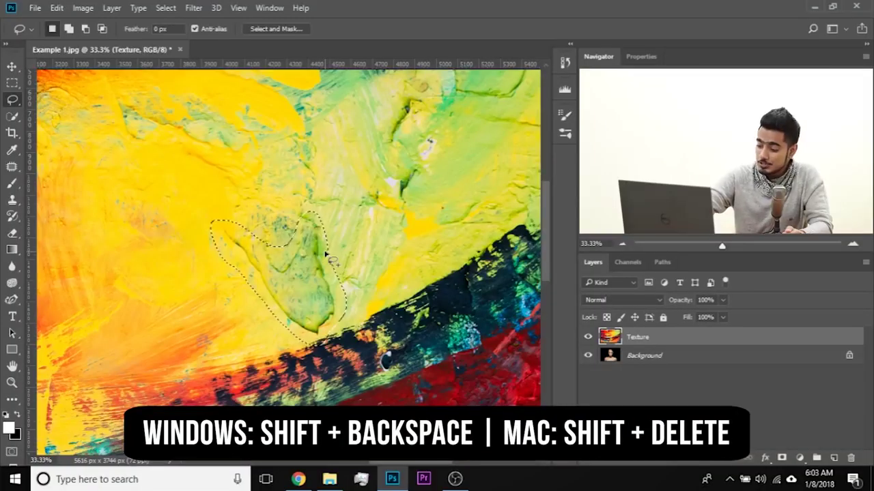
pyautogui.hotkey('shift', 'BackSpace')
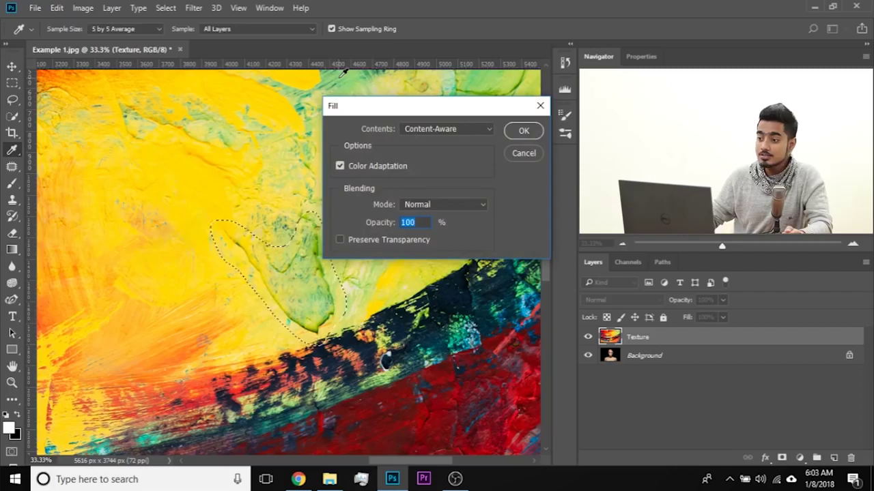
pyautogui.click(439, 131)
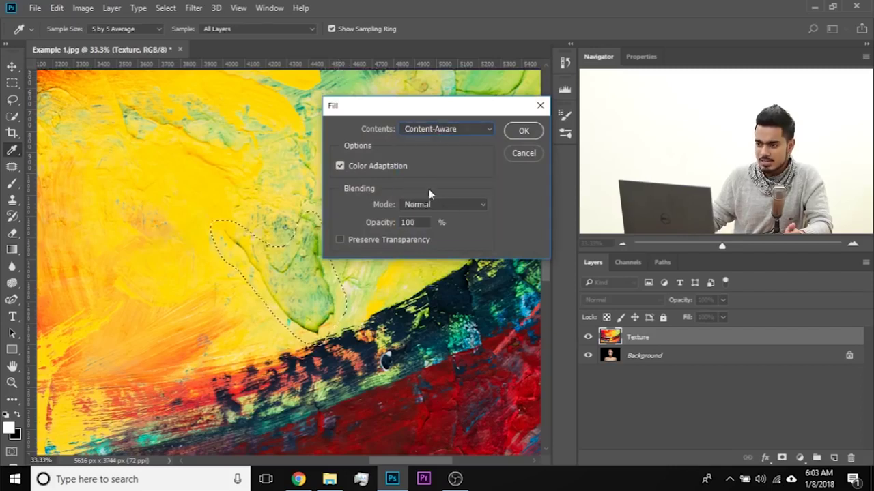
pyautogui.click(523, 132)
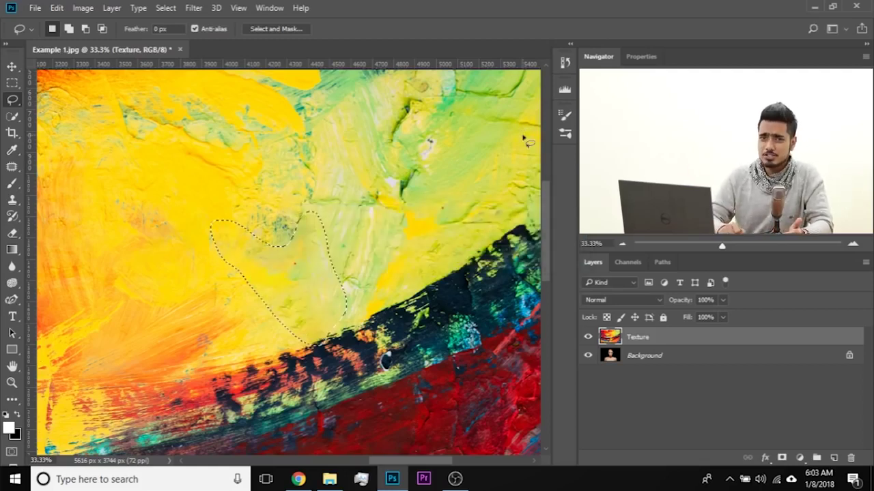
pyautogui.hotkey('ctrl', 'd')
# - Lasso the small dark crack beside the white flecks in the green area and remove it with a Content-Aware fill
pyautogui.moveTo(420, 198)
pyautogui.mouseDown()
pyautogui.moveTo(380, 244)
pyautogui.moveTo(306, 276)
pyautogui.mouseUp()
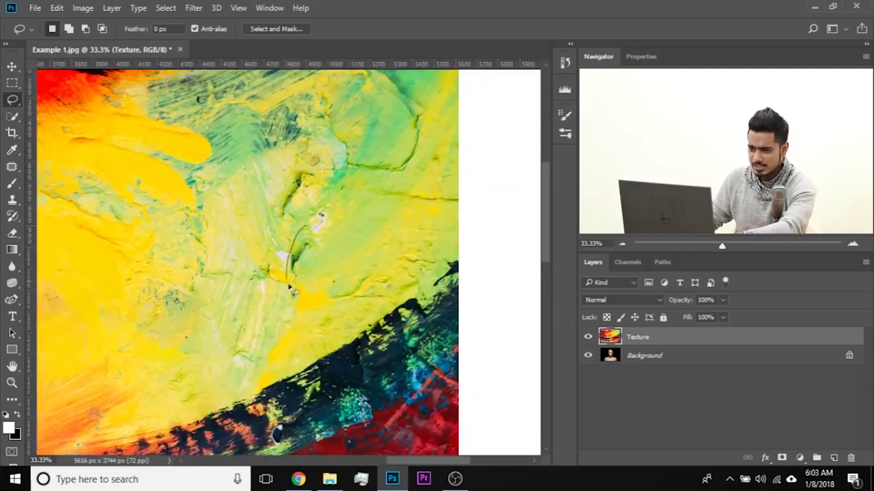
pyautogui.hotkey('shift', 'BackSpace')
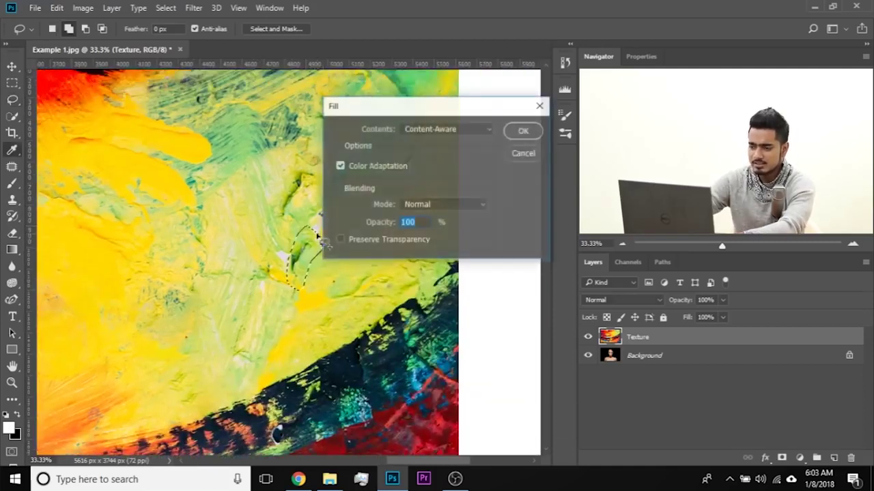
pyautogui.click(521, 130)
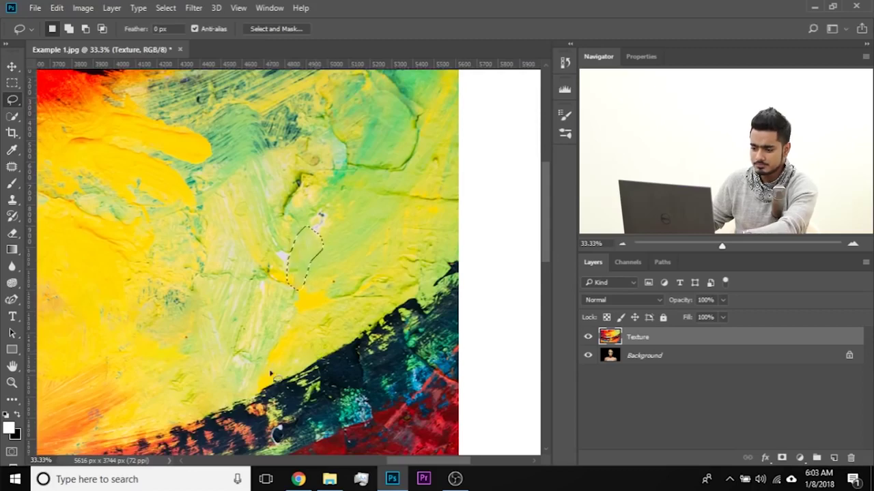
# - Lasso the long dark crack across the orange area near the texture's lower edge, fill it with Content-Aware and deselect
pyautogui.moveTo(256, 369); pyautogui.dragTo(499, 65)
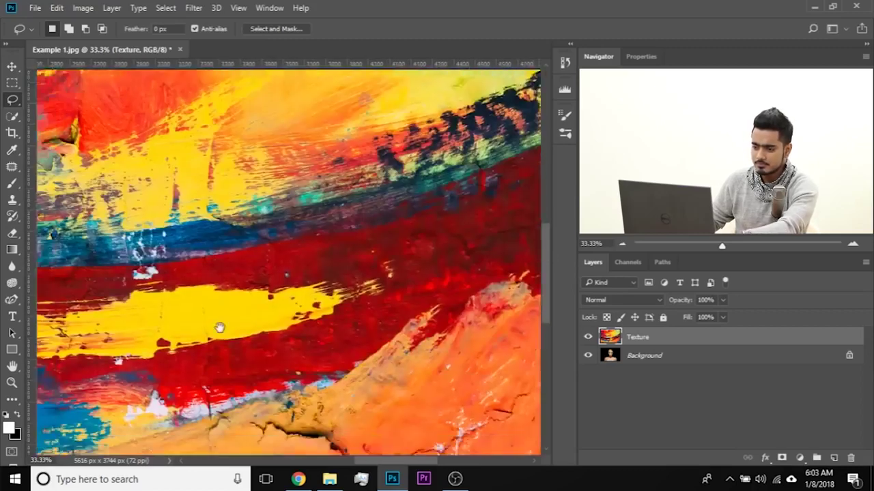
pyautogui.moveTo(221, 327); pyautogui.dragTo(442, 159)
pyautogui.moveTo(295, 235)
pyautogui.mouseDown()
pyautogui.moveTo(155, 266)
pyautogui.moveTo(164, 258)
pyautogui.mouseUp()
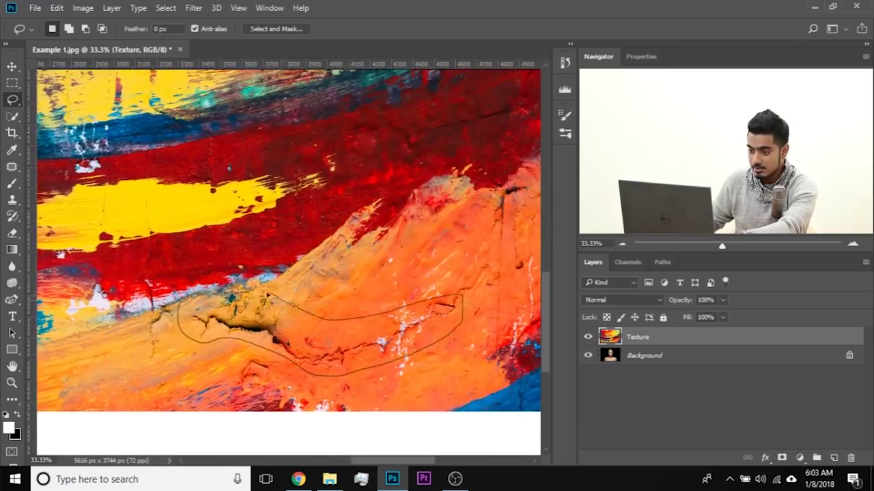
pyautogui.moveTo(267, 295); pyautogui.dragTo(268, 296)
pyautogui.hotkey('shift', 'F5')
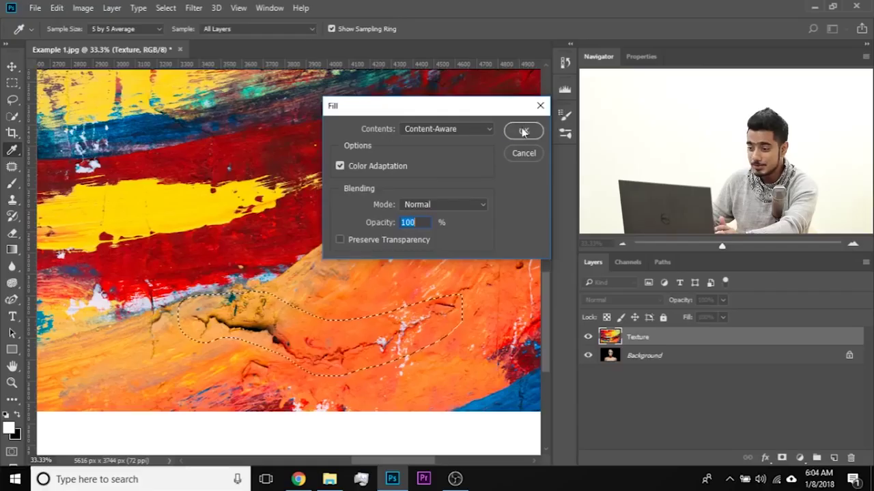
pyautogui.click(522, 129)
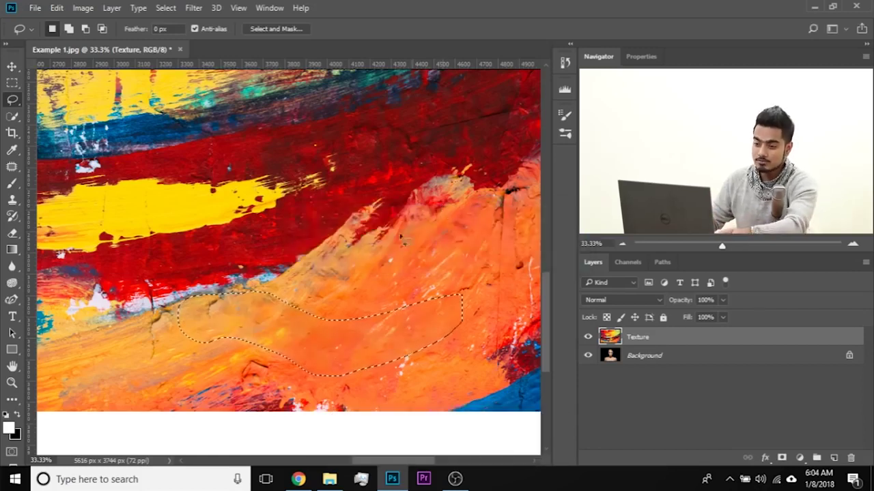
pyautogui.hotkey('ctrl', 'd')
# - Change the Texture layer's blend mode to Multiply and check the blended paint on the face
pyautogui.moveTo(183, 285); pyautogui.dragTo(361, 317)
pyautogui.moveTo(228, 310); pyautogui.dragTo(383, 273)
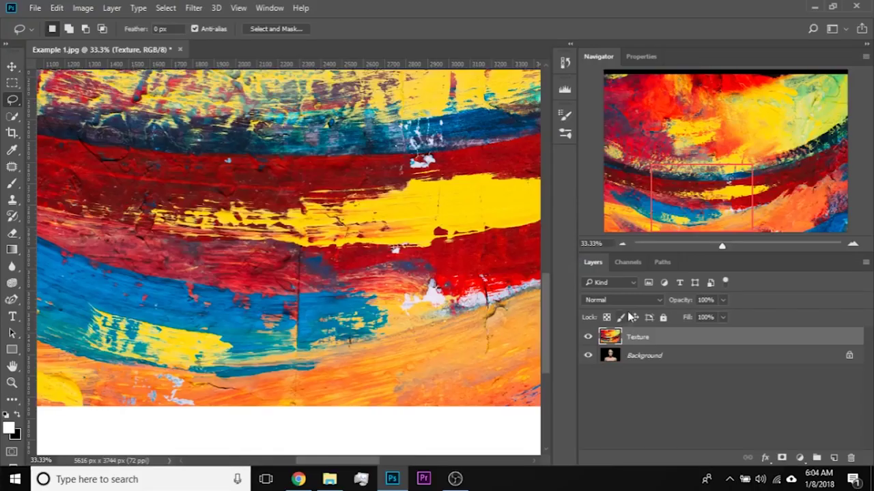
pyautogui.click(625, 300)
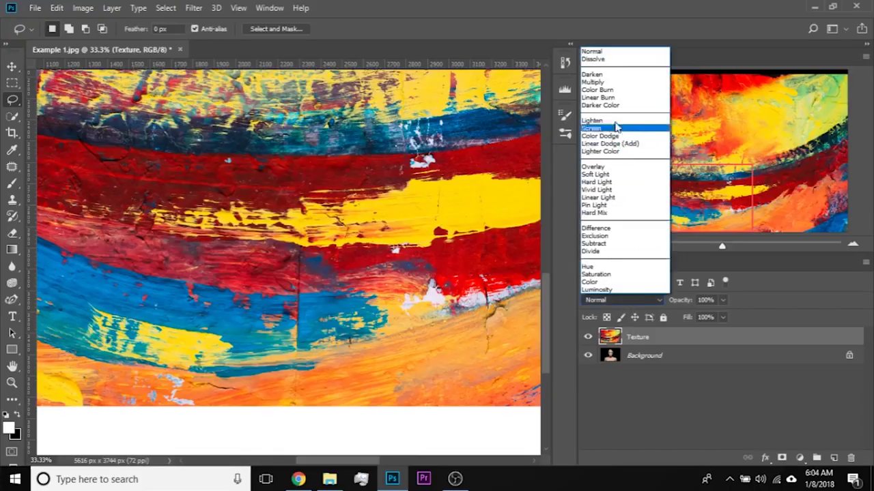
pyautogui.click(606, 82)
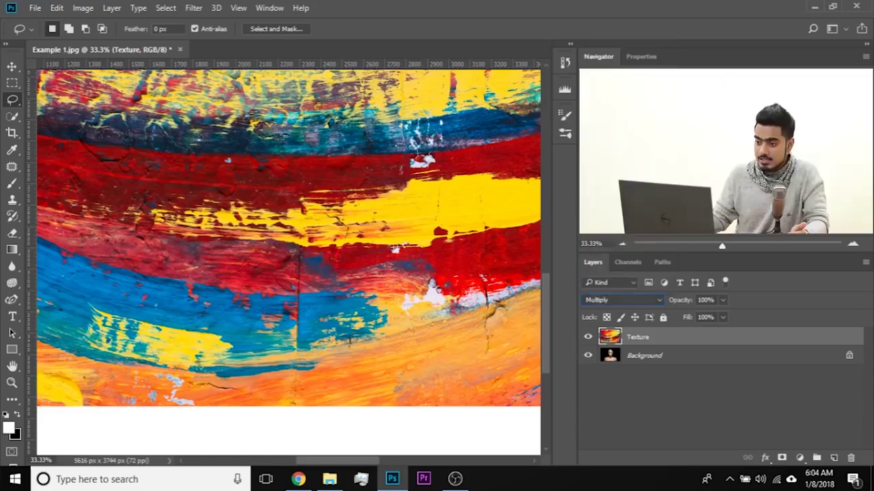
pyautogui.moveTo(434, 163)
pyautogui.mouseDown()
pyautogui.moveTo(394, 286)
pyautogui.moveTo(381, 381)
pyautogui.mouseUp()
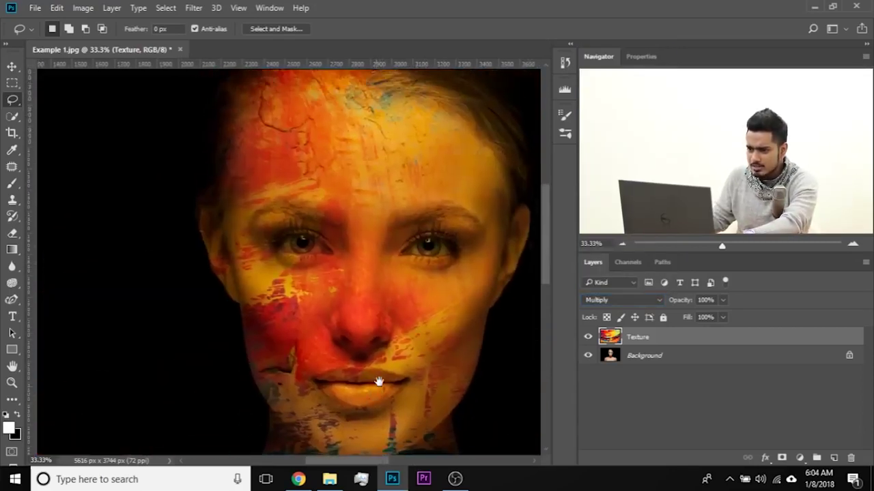
pyautogui.moveTo(371, 236); pyautogui.dragTo(386, 286)
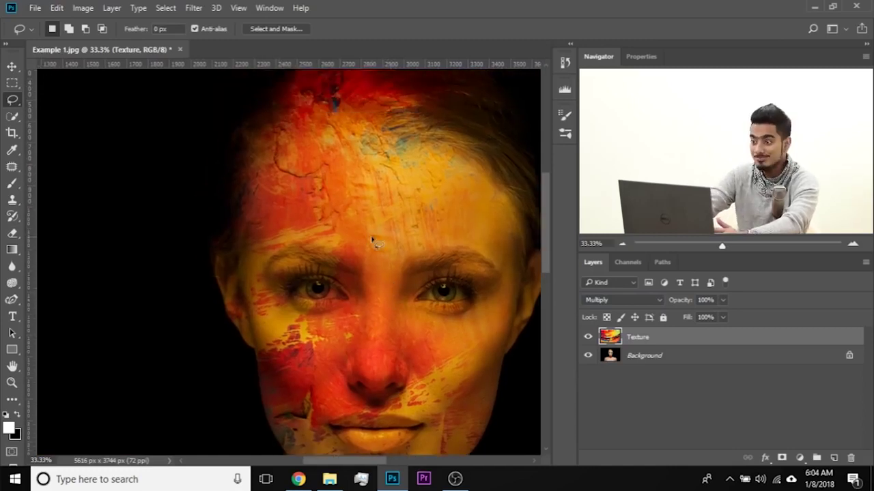
# - Lasso the dark hooked crack on the cheek beside the mouth corner, fill it with Content-Aware at 100% opacity and deselect
pyautogui.hotkey('ctrl', '+')
pyautogui.hotkey('ctrl', '+')
pyautogui.hotkey('ctrl', '+')
pyautogui.moveTo(314, 284); pyautogui.dragTo(298, 341)
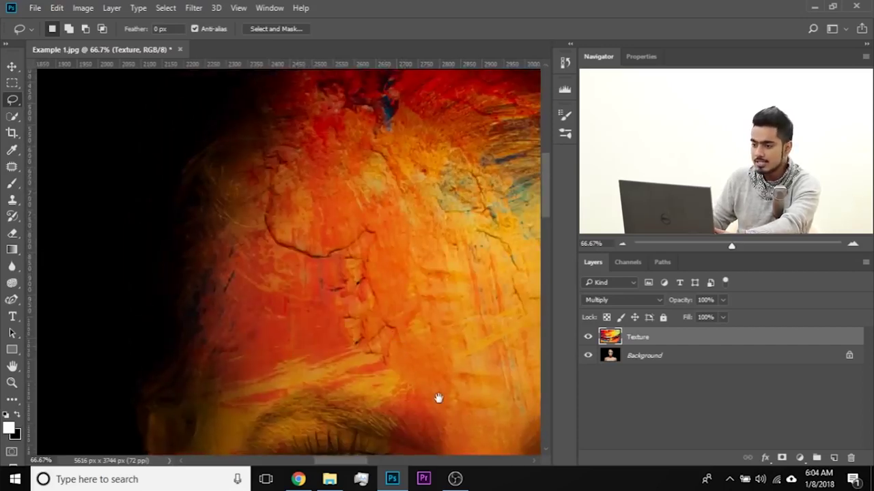
pyautogui.moveTo(482, 423)
pyautogui.mouseDown()
pyautogui.moveTo(439, 364)
pyautogui.moveTo(400, 335)
pyautogui.moveTo(334, 202)
pyautogui.moveTo(316, 166)
pyautogui.moveTo(299, 48)
pyautogui.mouseUp()
pyautogui.moveTo(294, 298)
pyautogui.mouseDown()
pyautogui.moveTo(414, 261)
pyautogui.moveTo(466, 330)
pyautogui.mouseUp()
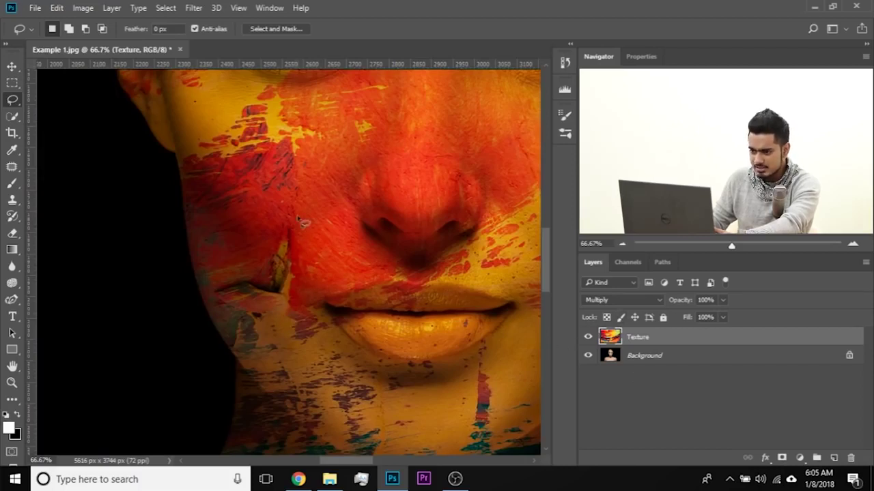
pyautogui.moveTo(251, 288)
pyautogui.mouseDown()
pyautogui.moveTo(280, 281)
pyautogui.moveTo(287, 206)
pyautogui.mouseUp()
pyautogui.moveTo(280, 265)
pyautogui.mouseDown()
pyautogui.moveTo(212, 293)
pyautogui.moveTo(272, 309)
pyautogui.moveTo(290, 303)
pyautogui.moveTo(307, 255)
pyautogui.mouseUp()
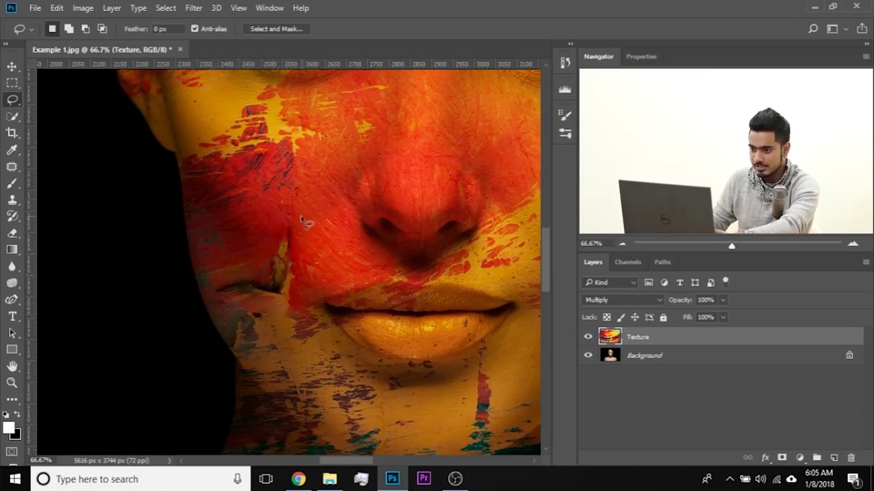
pyautogui.hotkey('shift', 'BackSpace')
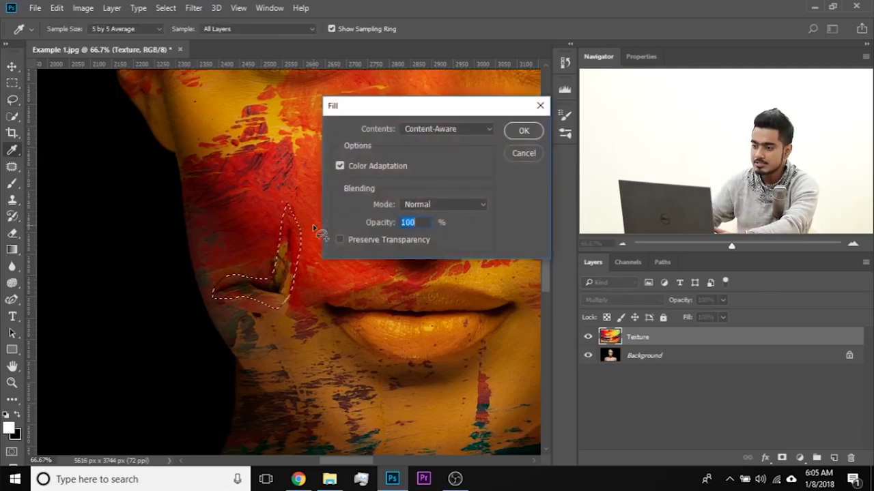
pyautogui.click(524, 136)
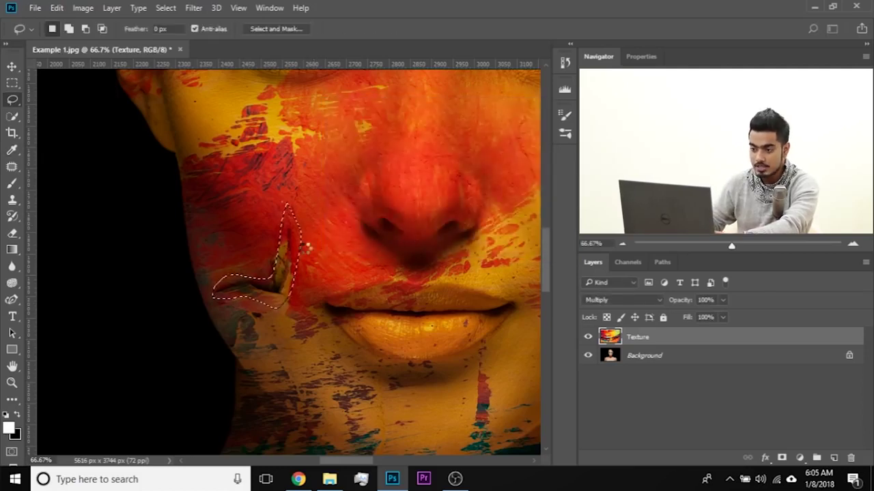
pyautogui.hotkey('ctrl', 'd')
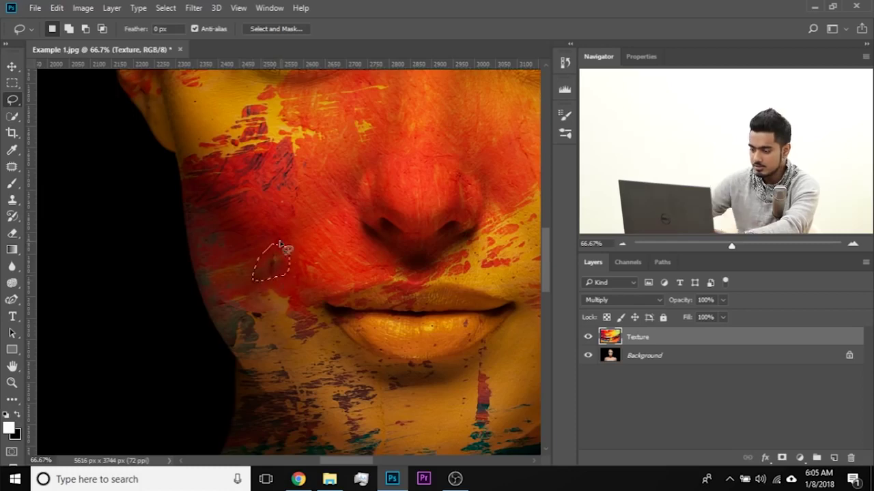
# - Fill the remaining small dark spot selected on the cheek with Content-Aware and deselect
pyautogui.hotkey('shift', 'BackSpace')
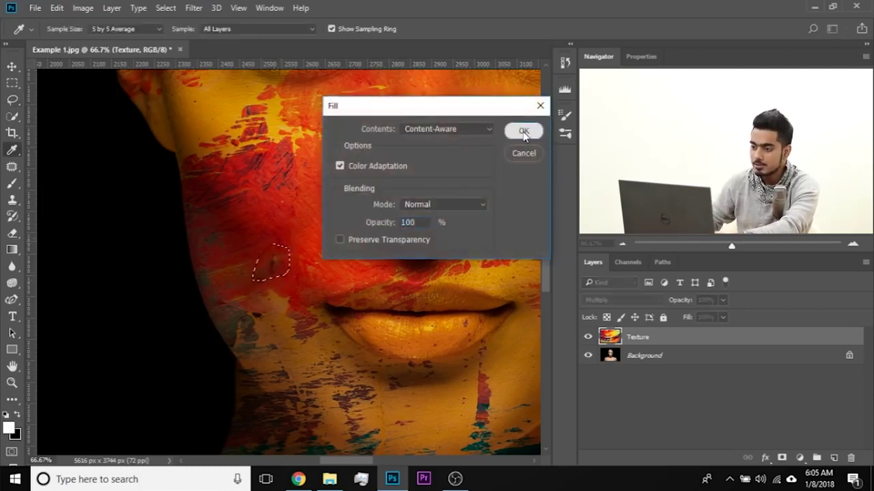
pyautogui.click(523, 132)
pyautogui.hotkey('ctrl', 'd')
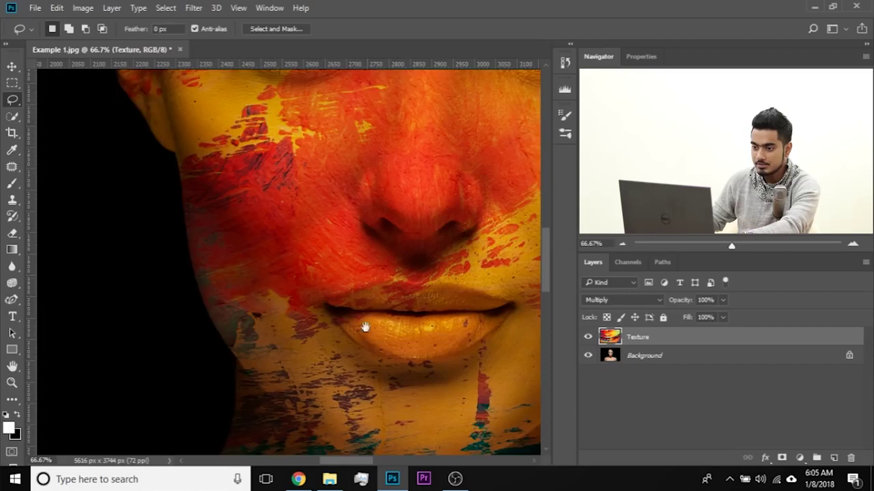
# - Lasso the vertical branching crack running from the red stripe into the orange chest area, fill it with Content-Aware and deselect
pyautogui.moveTo(370, 367); pyautogui.dragTo(308, 228)
pyautogui.moveTo(371, 353); pyautogui.dragTo(294, 217)
pyautogui.moveTo(157, 409); pyautogui.dragTo(417, 185)
pyautogui.moveTo(335, 311); pyautogui.dragTo(232, 280)
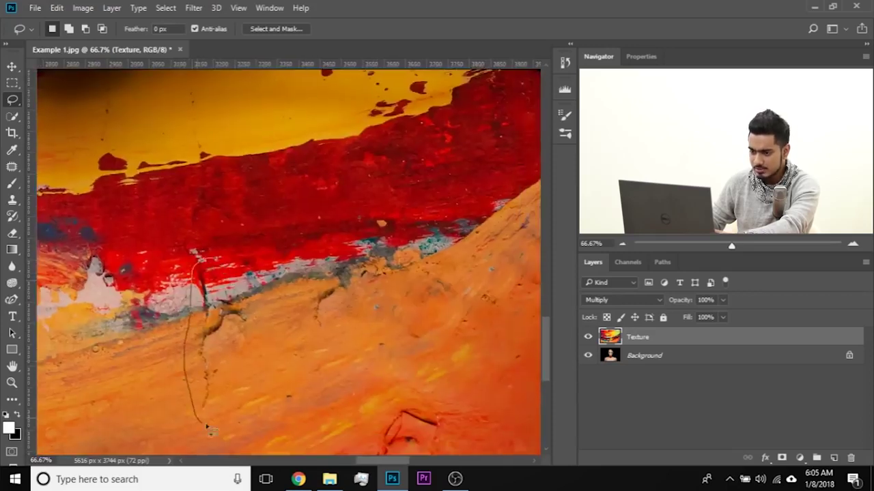
pyautogui.moveTo(214, 279); pyautogui.dragTo(215, 274)
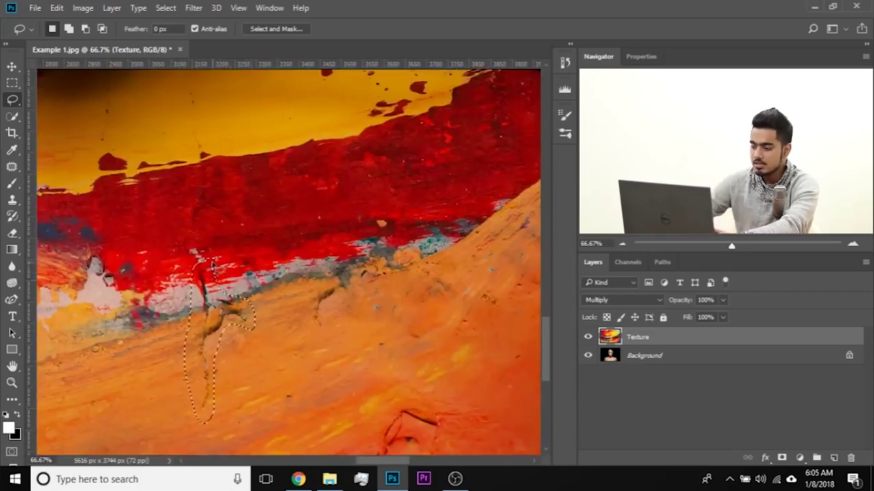
pyautogui.hotkey('shift', 'F5')
pyautogui.press('Return')
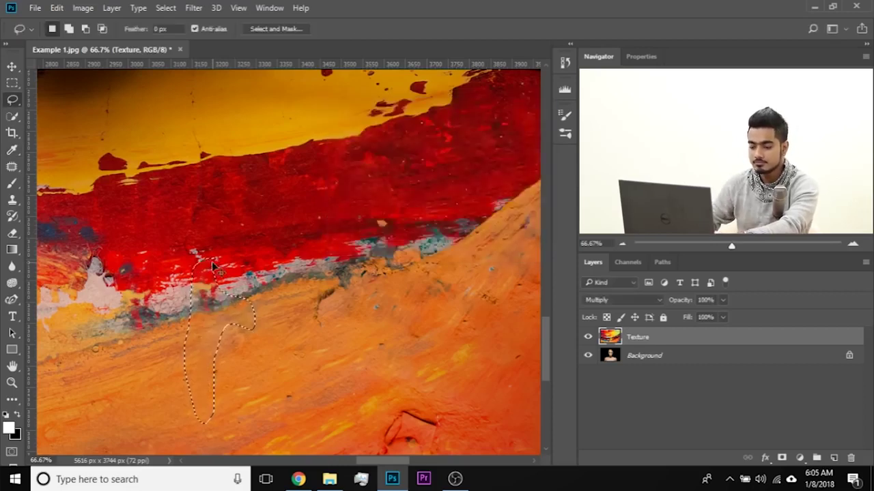
pyautogui.hotkey('ctrl', 'd')
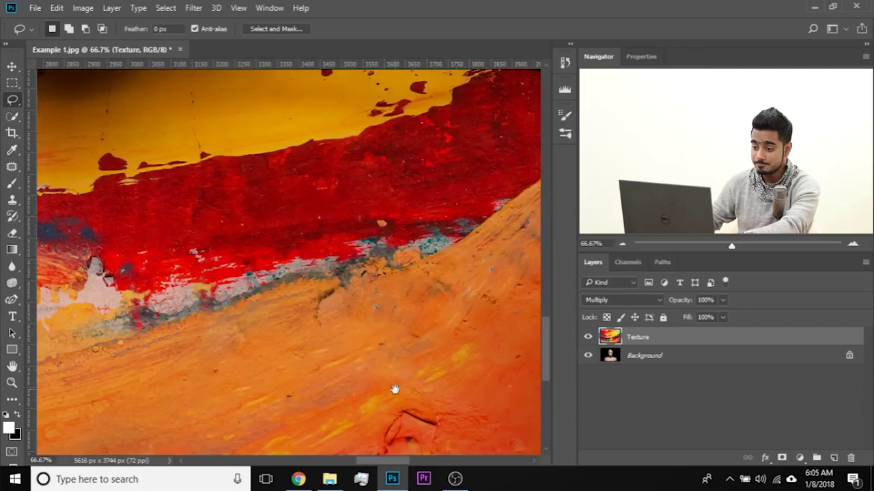
# - Lasso the folded paint ridge in the orange-red area near the image's lower edge and fill it with Content-Aware
pyautogui.moveTo(396, 390); pyautogui.dragTo(289, 226)
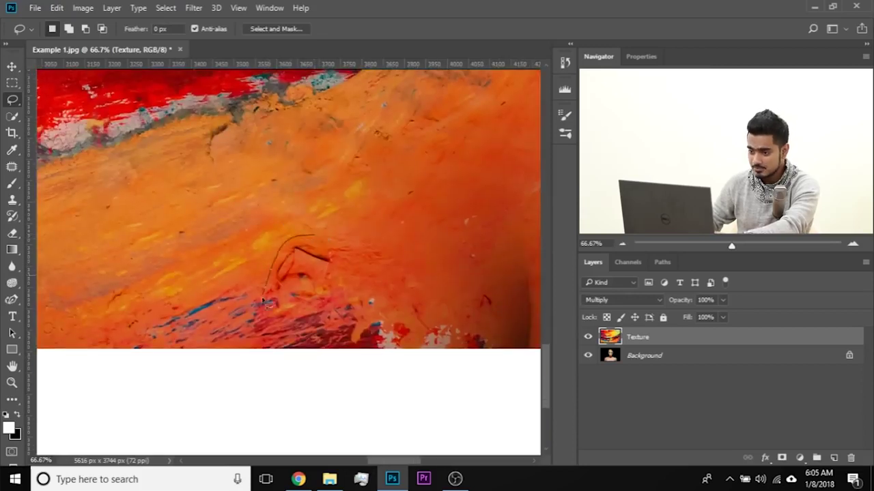
pyautogui.moveTo(314, 246); pyautogui.dragTo(306, 242)
pyautogui.hotkey('shift', 'BackSpace')
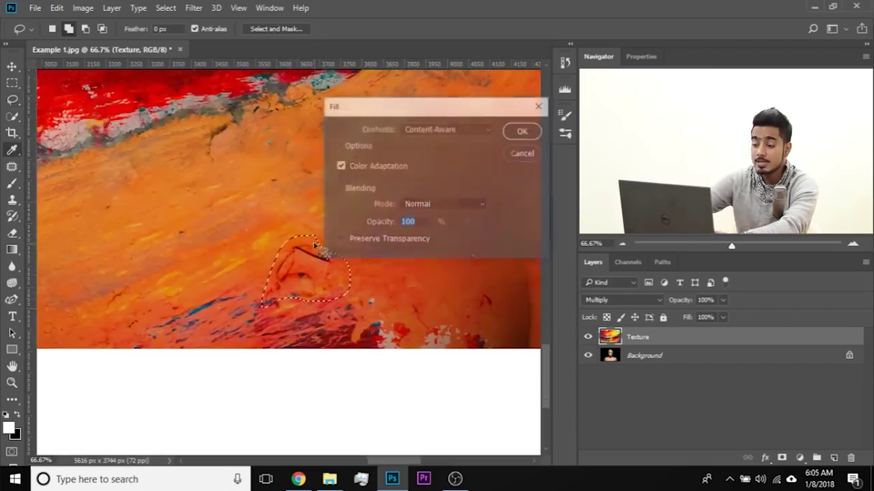
pyautogui.click(526, 130)
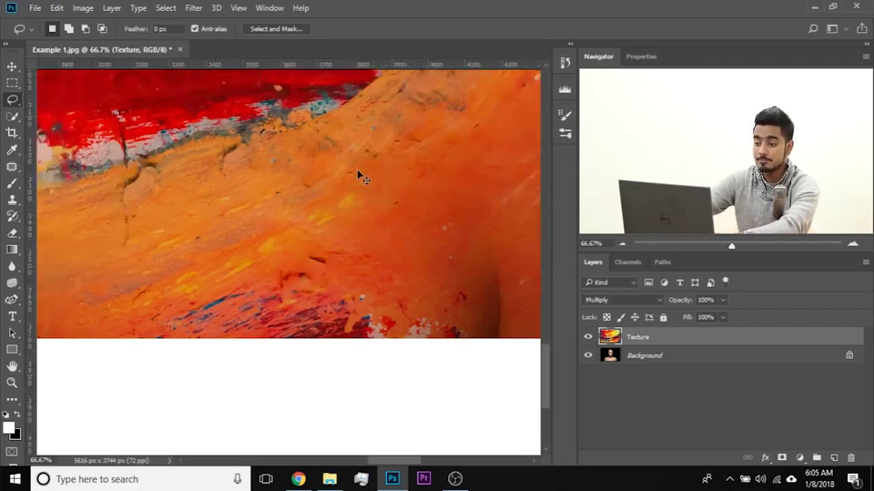
pyautogui.hotkey('ctrl', '-')
pyautogui.hotkey('ctrl', '-')
pyautogui.hotkey('ctrl', '-')
pyautogui.hotkey('ctrl', '-')
pyautogui.hotkey('ctrl', '-')
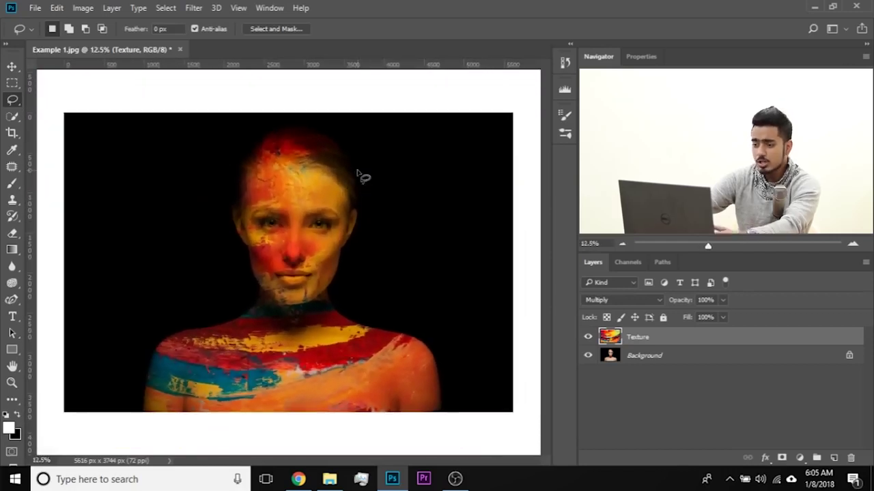
# - Move the Texture layer slightly upward over the portrait so the blue stripe sits across the neck below the chin
pyautogui.click(11, 66)
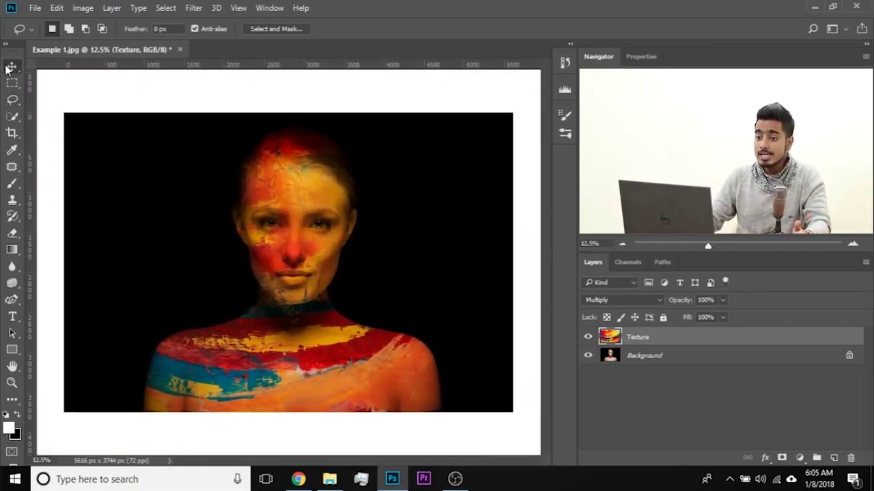
pyautogui.moveTo(321, 238); pyautogui.dragTo(321, 239)
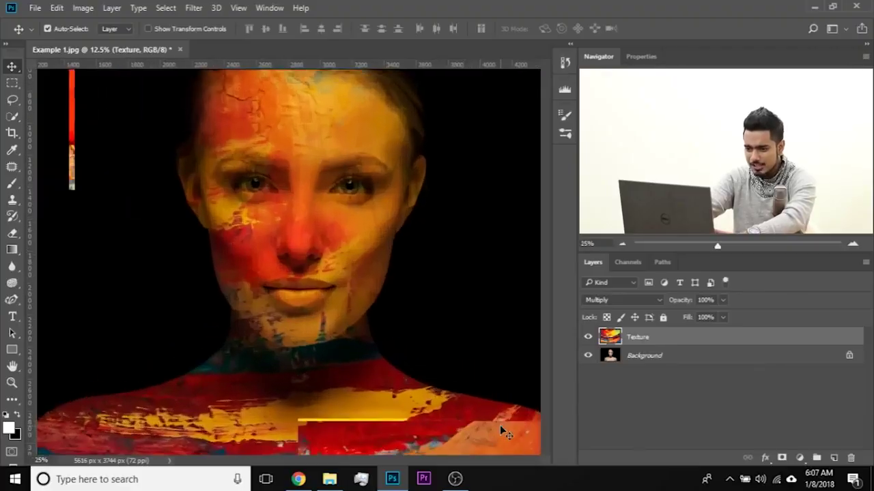
pyautogui.scroll(3, 499, 425)
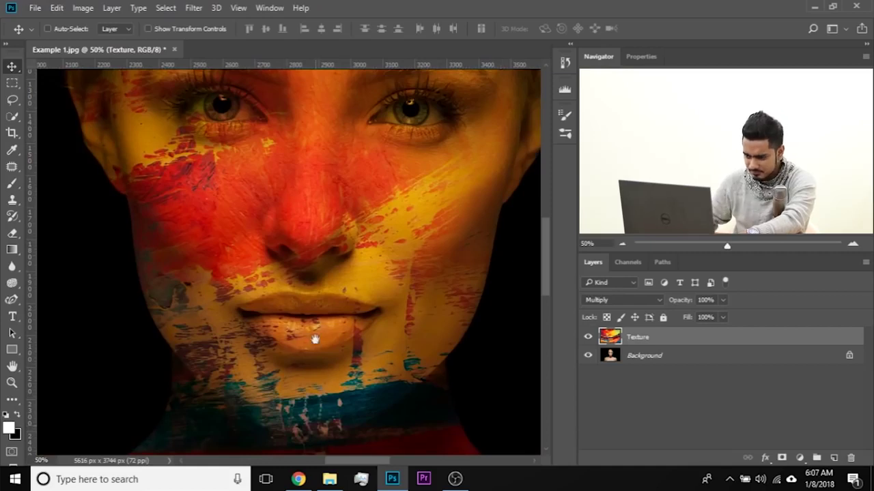
pyautogui.moveTo(314, 334); pyautogui.dragTo(337, 189)
pyautogui.moveTo(337, 254); pyautogui.dragTo(338, 250)
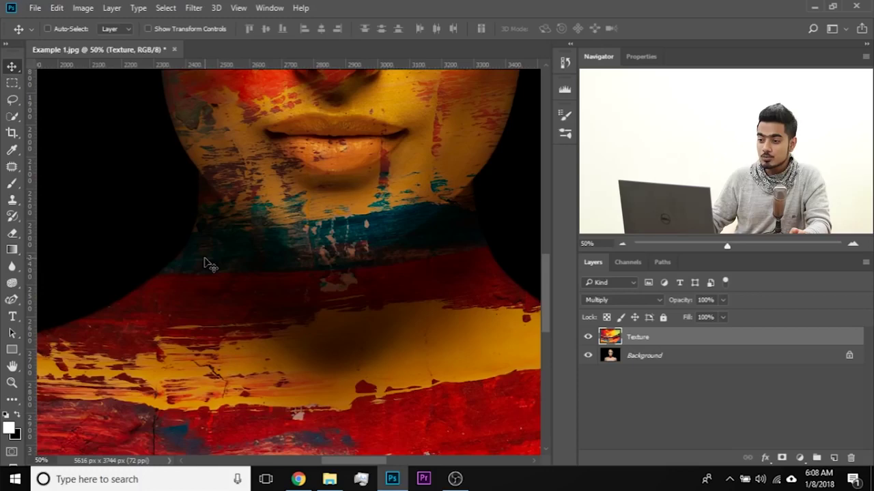
pyautogui.hotkey('ctrl', '-')
pyautogui.hotkey('ctrl', '-')
pyautogui.hotkey('ctrl', '-')
pyautogui.hotkey('ctrl', '-')
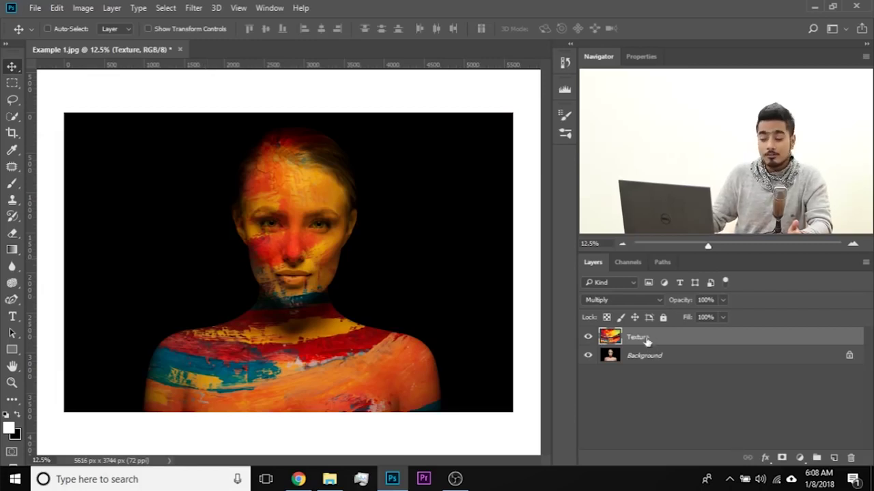
# - Duplicate the Texture layer and name the copy Face
pyautogui.press('ctrl')
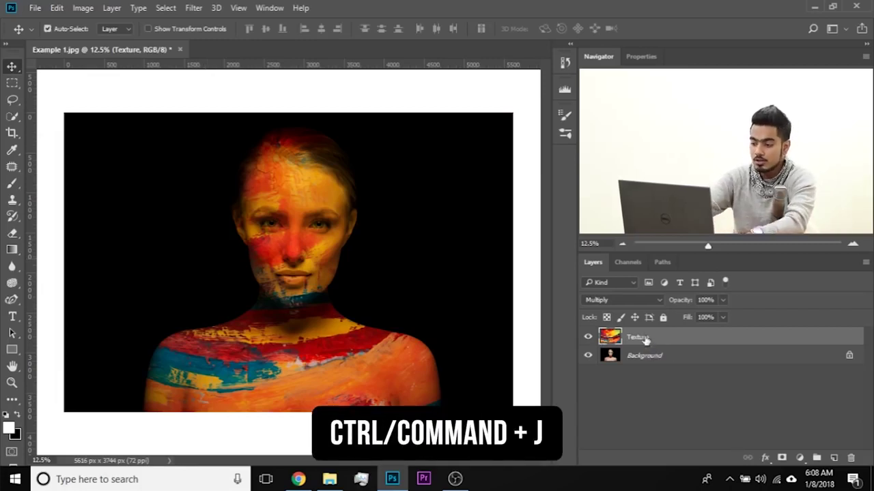
pyautogui.hotkey('ctrl', 'j')
pyautogui.doubleClick(645, 337)
pyautogui.write('Face')
pyautogui.press('Return')
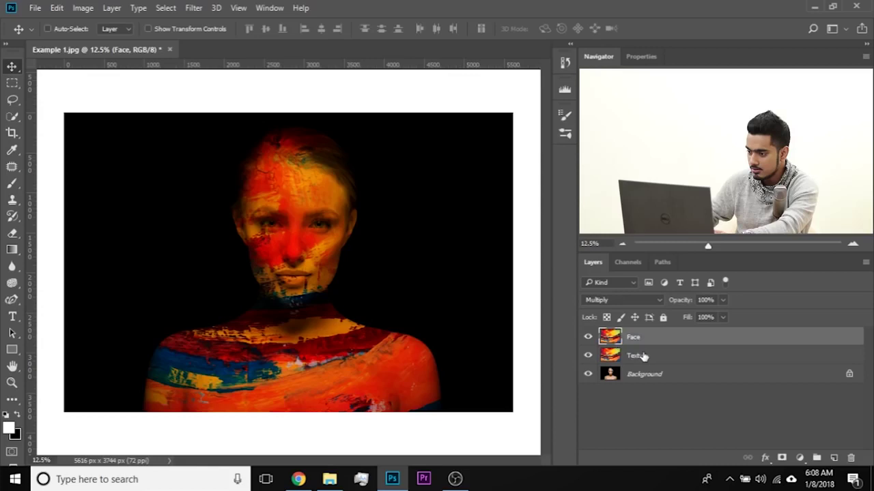
# - Rename the original Texture layer Body
pyautogui.doubleClick(644, 355)
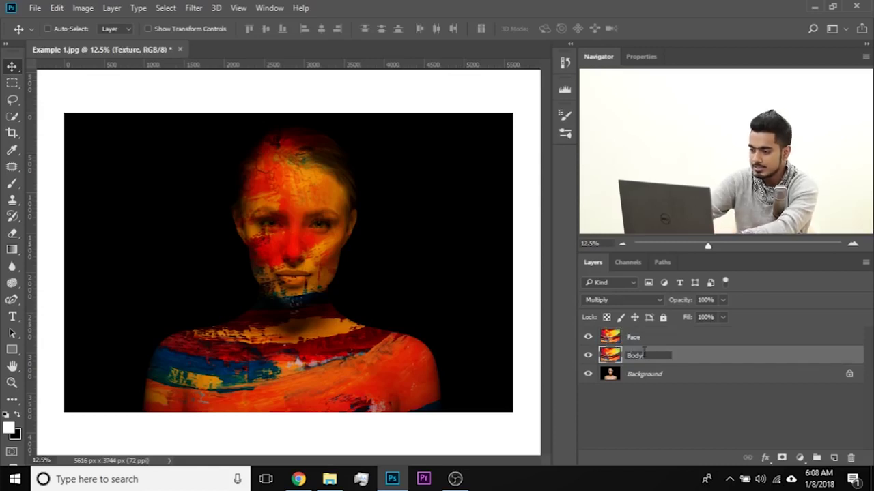
pyautogui.write('Body')
pyautogui.press('Return')
# - Hide the Face and Body layers to expose the jawline of the original portrait
pyautogui.click(587, 337)
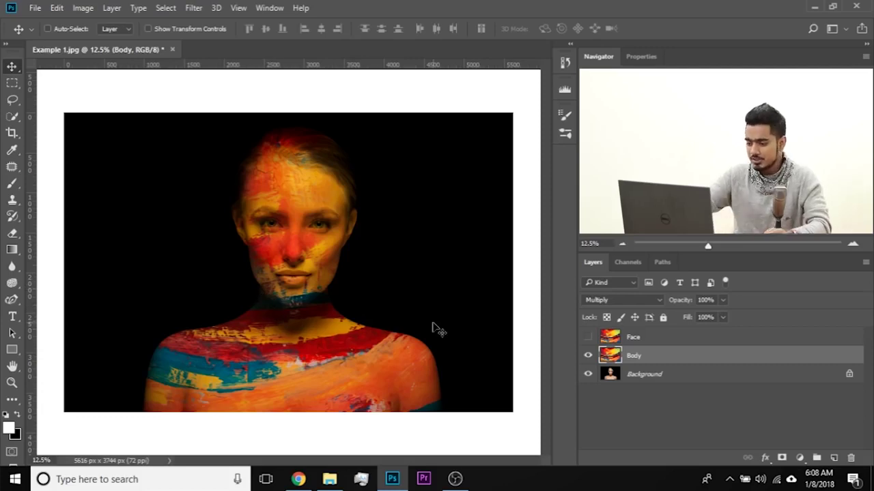
pyautogui.hotkey('ctrl', '+')
pyautogui.hotkey('ctrl', '+')
pyautogui.hotkey('ctrl', '+')
pyautogui.hotkey('ctrl', '+')
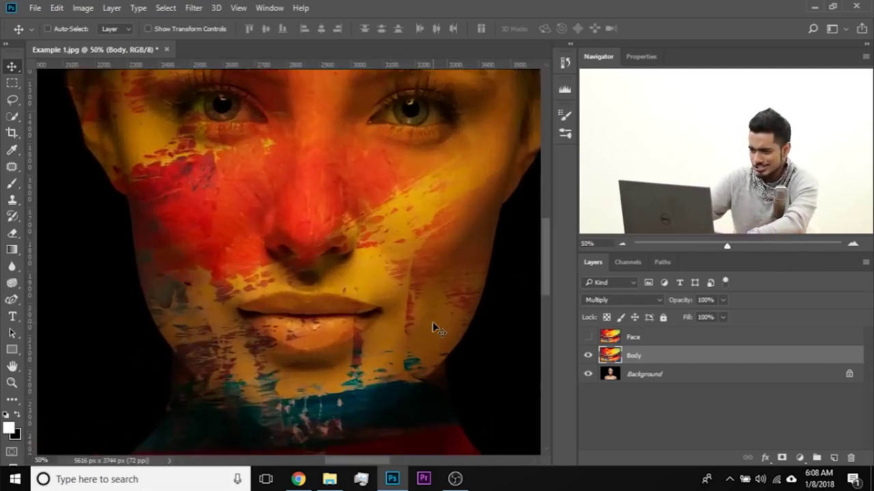
pyautogui.click(587, 355)
pyautogui.moveTo(302, 398); pyautogui.dragTo(306, 272)
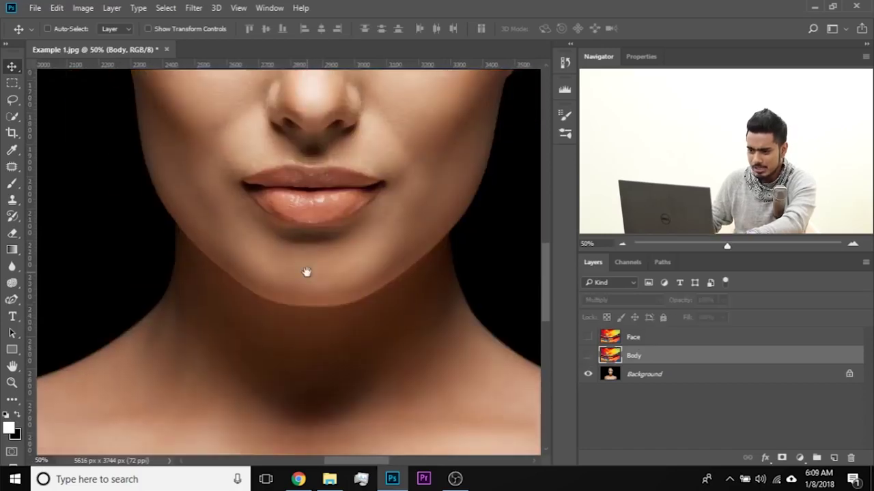
pyautogui.hotkey('ctrl', '+')
pyautogui.hotkey('ctrl', '+')
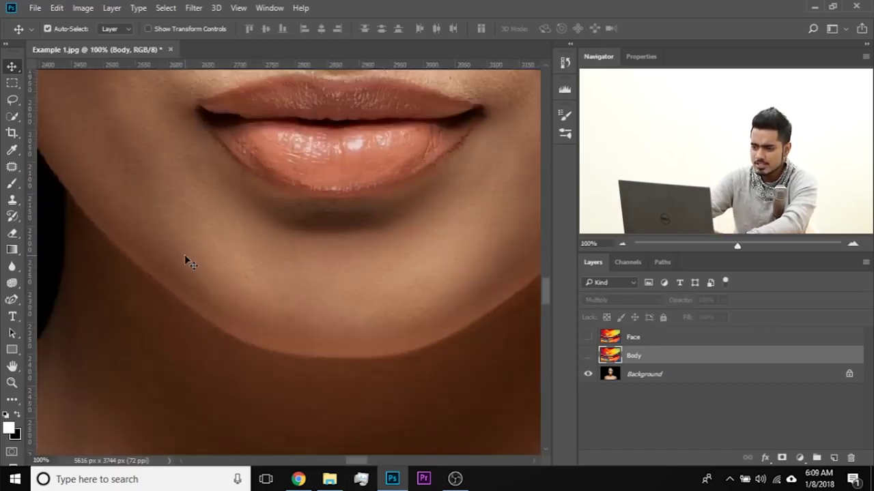
pyautogui.moveTo(153, 238); pyautogui.dragTo(220, 298)
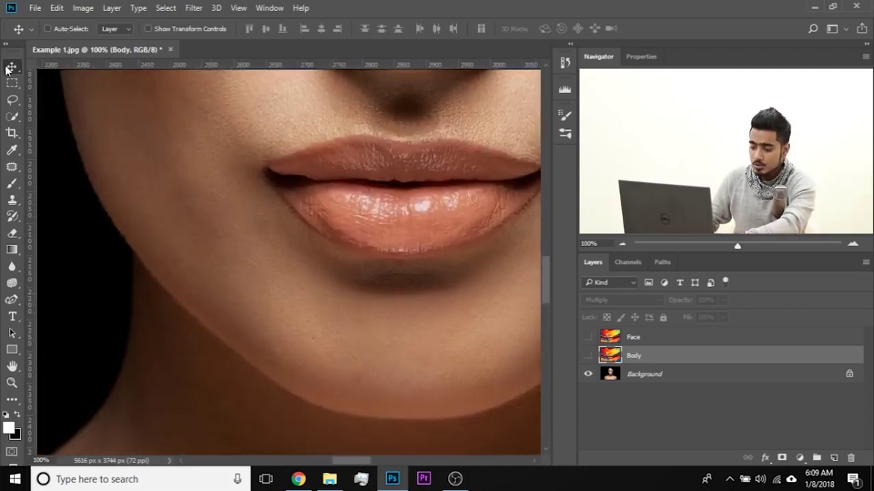
# - Switch from the Curvature Pen to the regular Pen Tool and place the first path anchor on the image-left jaw edge
pyautogui.press('p')
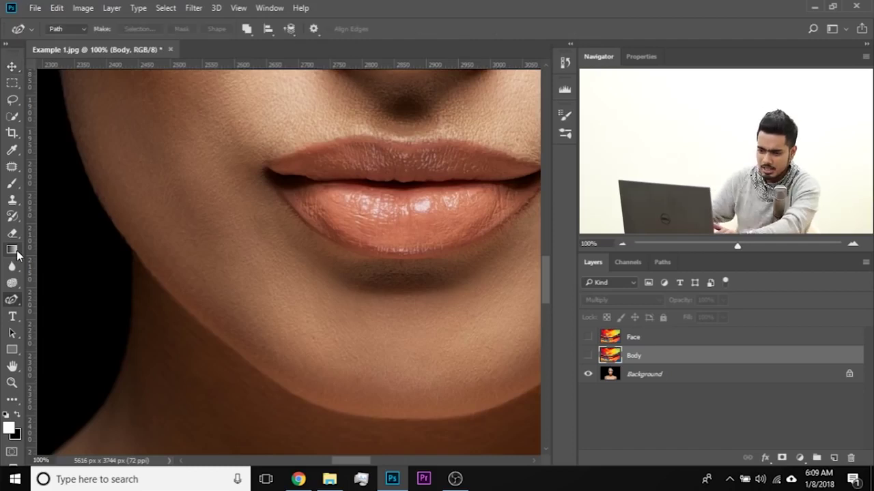
pyautogui.rightClick(12, 300)
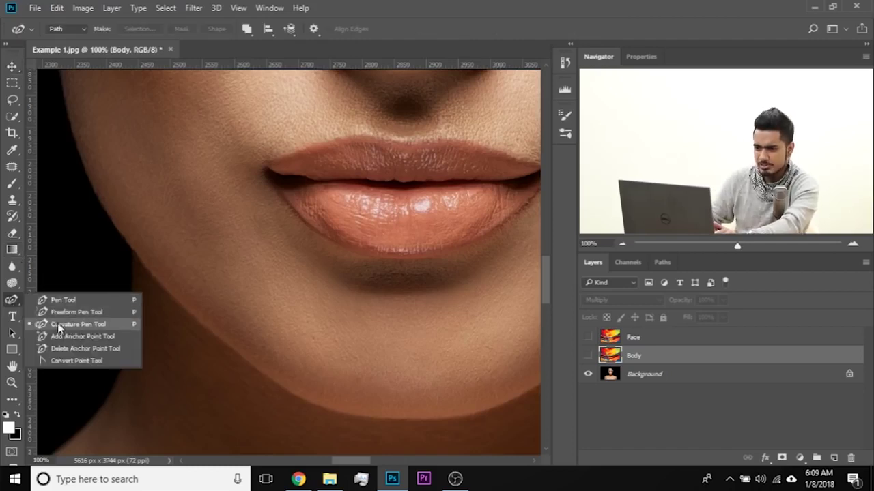
pyautogui.click(62, 301)
pyautogui.moveTo(125, 256); pyautogui.dragTo(403, 362)
pyautogui.hotkey('ctrl', '+')
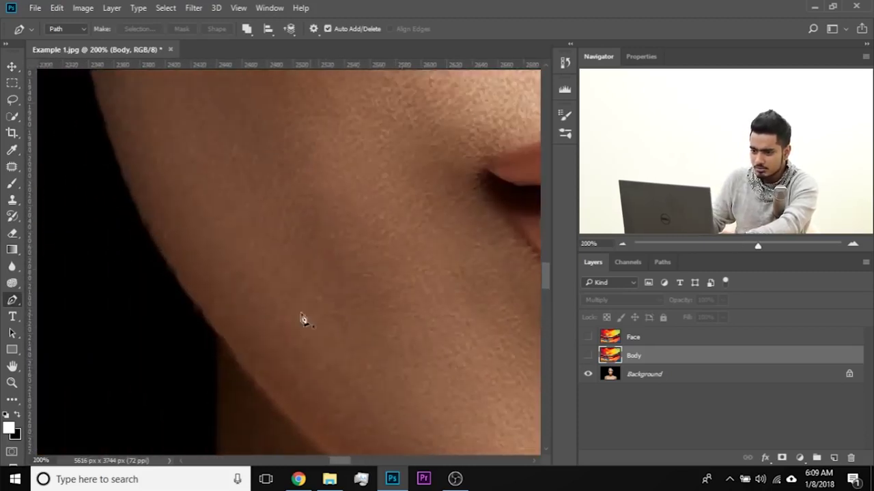
pyautogui.click(155, 244)
# - Draw a curved path segment down the image-left jawline toward the chin and adjust its direction handle to match the edge
pyautogui.moveTo(322, 414); pyautogui.dragTo(181, 197)
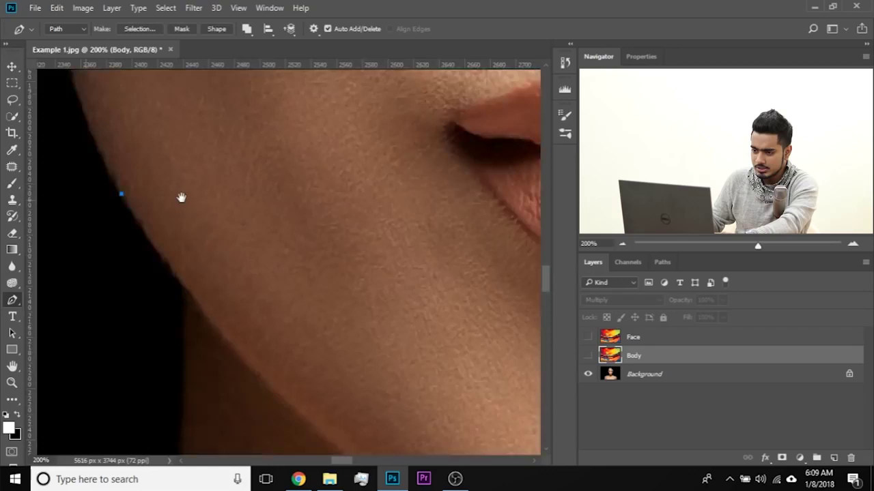
pyautogui.moveTo(309, 355); pyautogui.dragTo(431, 417)
pyautogui.moveTo(215, 260); pyautogui.dragTo(348, 348)
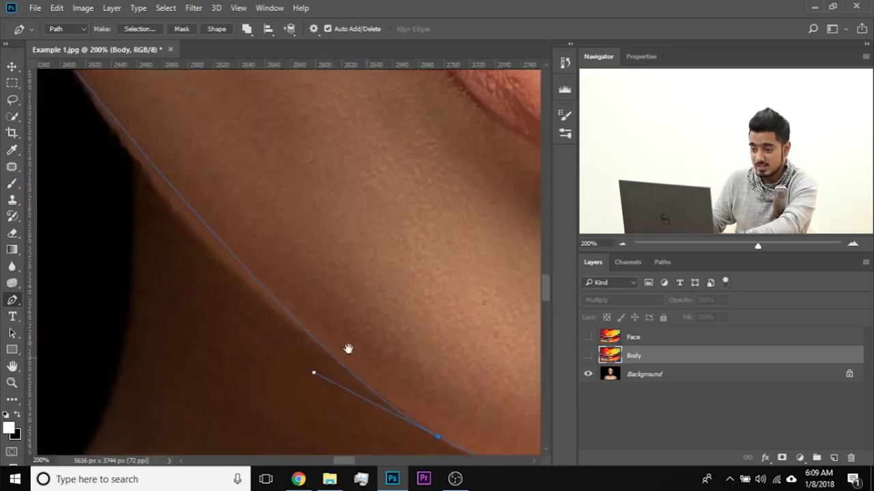
pyautogui.moveTo(275, 257); pyautogui.dragTo(207, 189)
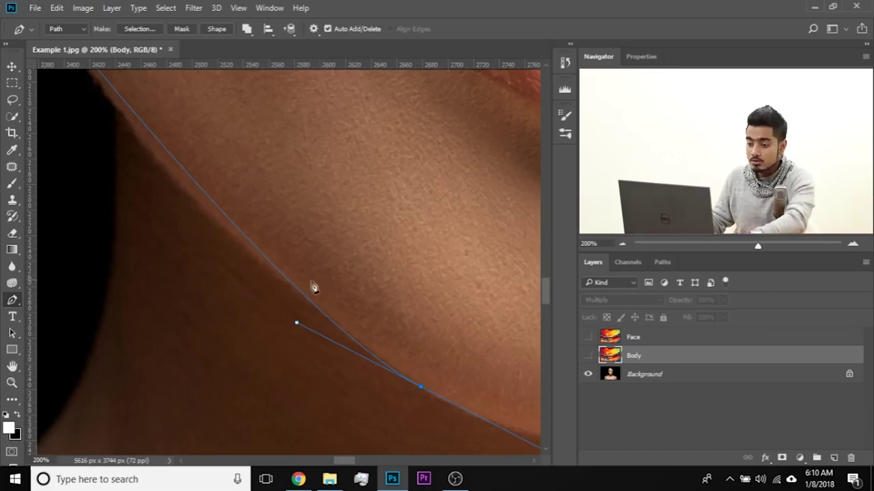
pyautogui.moveTo(297, 325); pyautogui.dragTo(171, 232)
pyautogui.moveTo(205, 198); pyautogui.dragTo(252, 300)
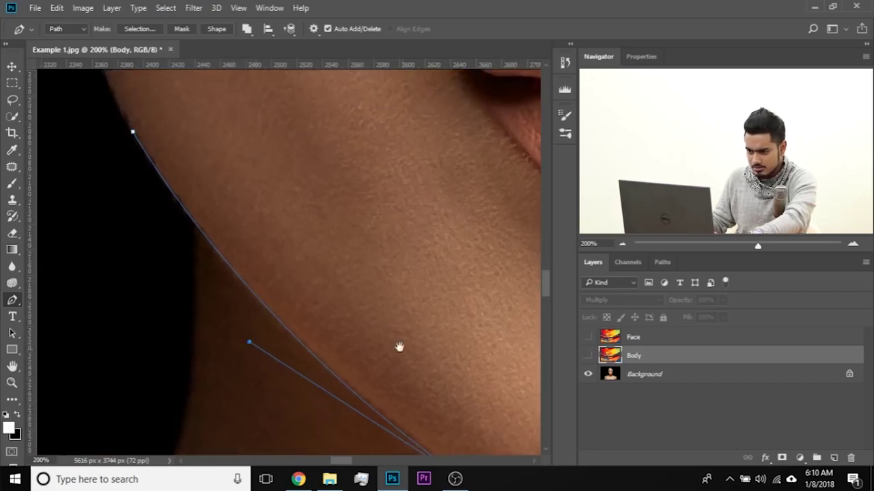
# - Continue the path with a curved anchor on the lower edge of the chin
pyautogui.moveTo(399, 348); pyautogui.dragTo(211, 205)
pyautogui.moveTo(327, 294); pyautogui.dragTo(239, 266)
pyautogui.moveTo(390, 348); pyautogui.dragTo(283, 306)
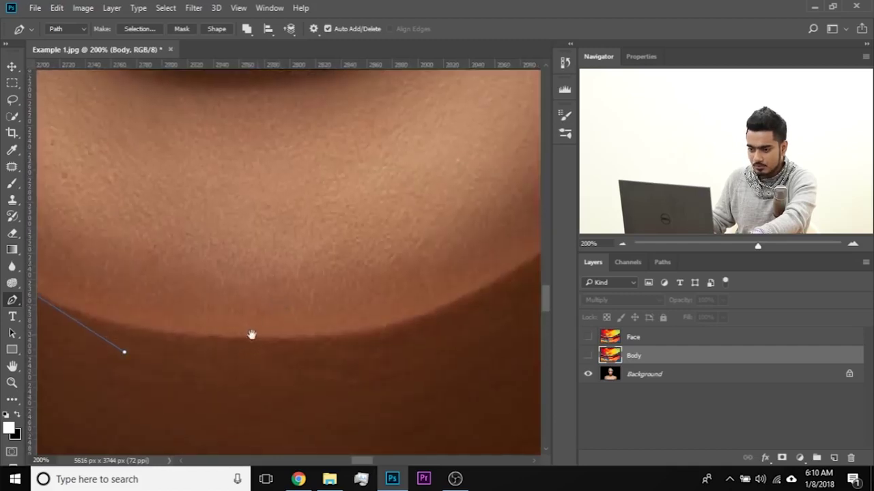
pyautogui.moveTo(251, 335); pyautogui.dragTo(282, 339)
pyautogui.moveTo(230, 346); pyautogui.dragTo(267, 349)
# - Refine the direction handles of the anchor beside the chin so the path hugs the image-left jawline
pyautogui.moveTo(164, 286); pyautogui.dragTo(262, 314)
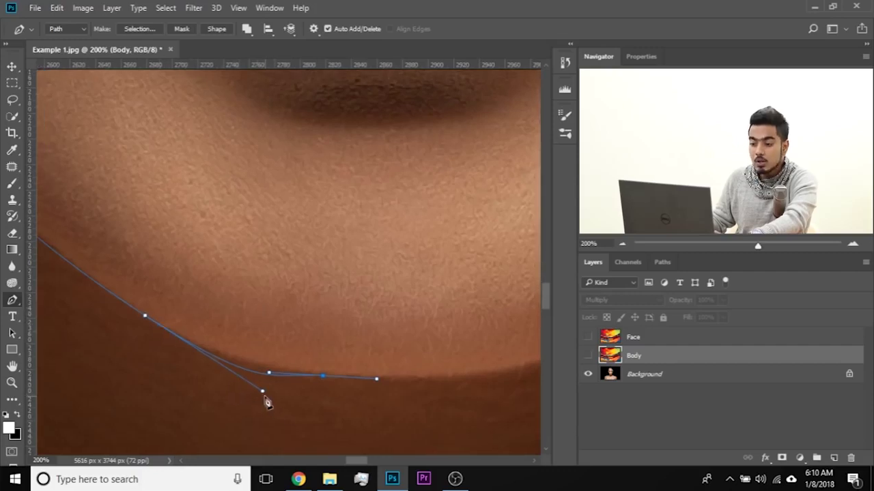
pyautogui.moveTo(265, 398); pyautogui.dragTo(340, 451)
pyautogui.moveTo(92, 240); pyautogui.dragTo(273, 323)
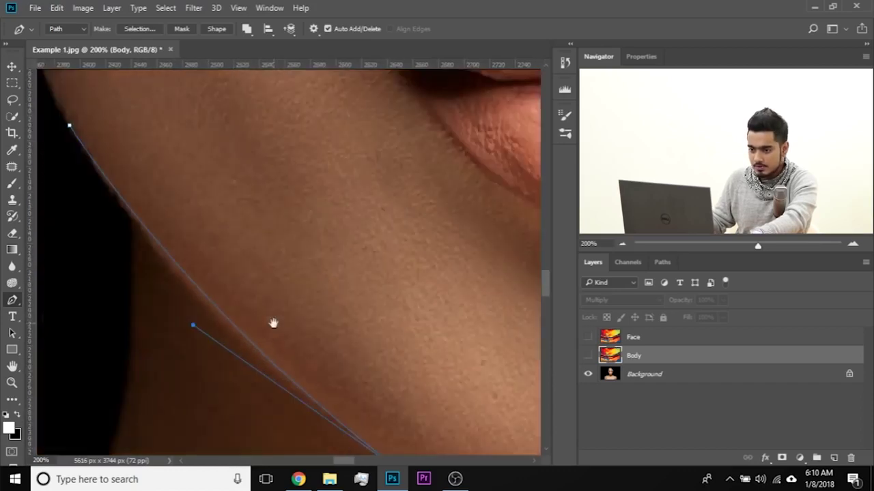
pyautogui.keyDown('ctrl'); pyautogui.click(191, 339); pyautogui.keyUp('ctrl')
pyautogui.scroll(-1, 293, 260)
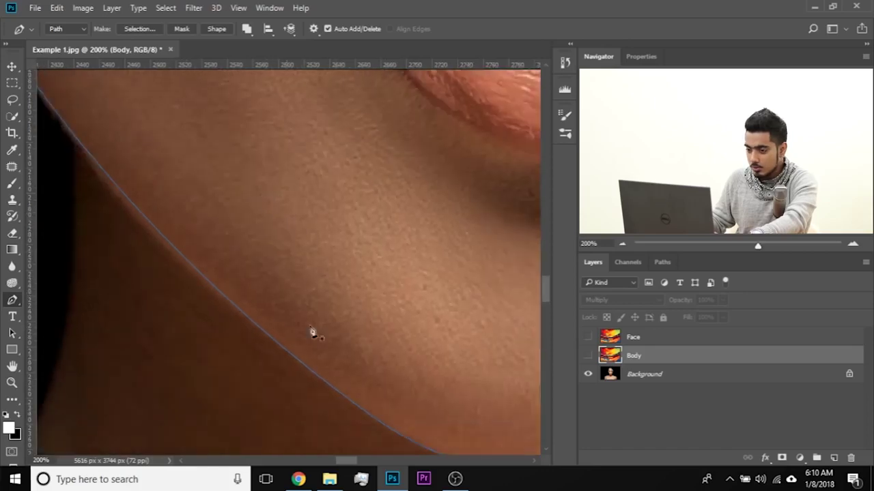
pyautogui.keyDown('ctrl'); pyautogui.click(327, 386); pyautogui.keyUp('ctrl')
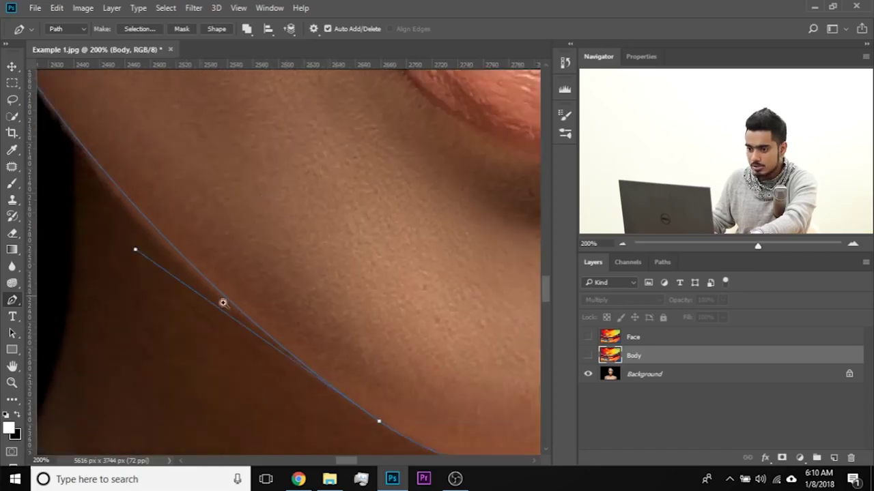
pyautogui.scroll(3, 206, 295)
pyautogui.scroll(-3, 254, 328)
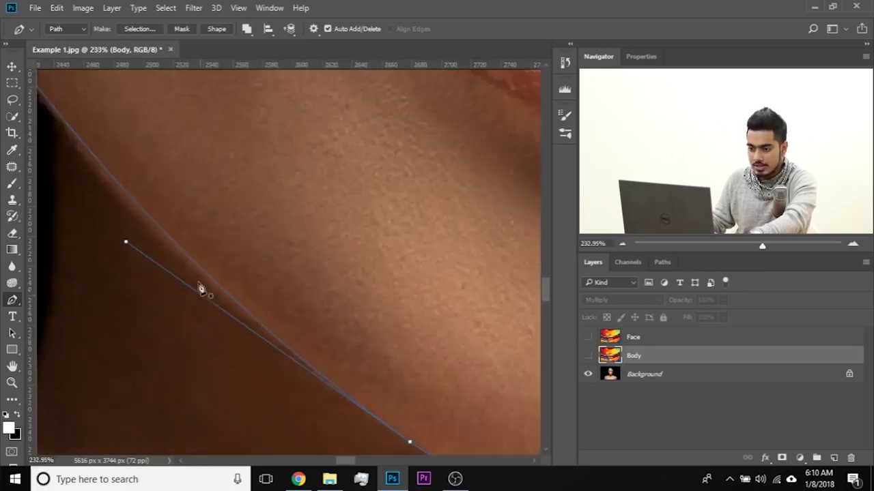
pyautogui.moveTo(277, 314); pyautogui.dragTo(407, 370)
# - Extend the path along the underside of the chin with a short-handled anchor on its image-right side, undoing a misplaced point
pyautogui.moveTo(258, 305); pyautogui.dragTo(112, 183)
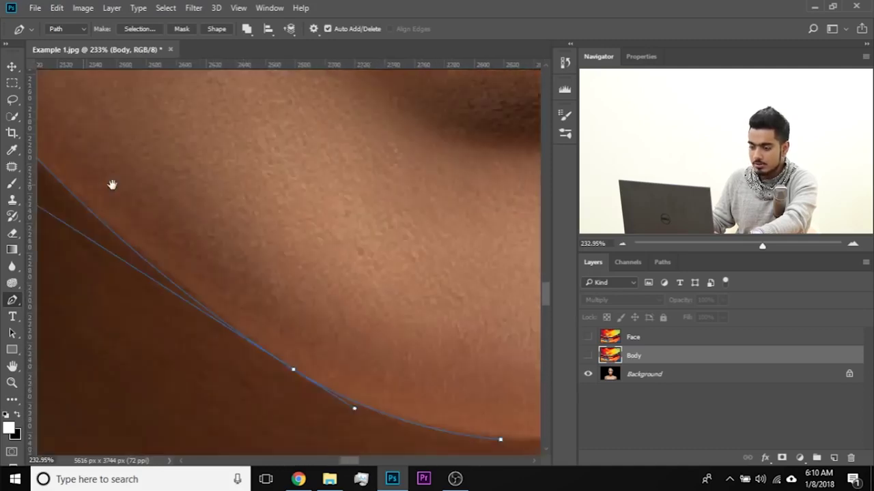
pyautogui.moveTo(298, 281); pyautogui.dragTo(234, 254)
pyautogui.moveTo(332, 318); pyautogui.dragTo(248, 319)
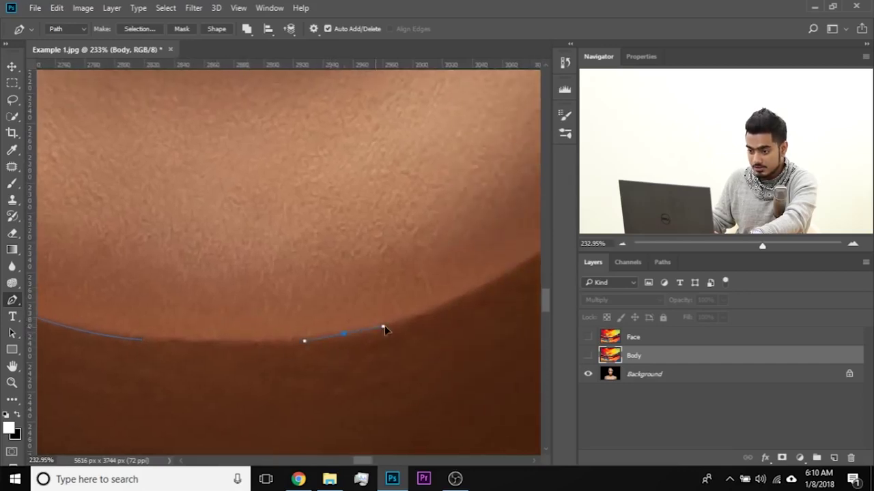
pyautogui.hotkey('ctrl', 'z')
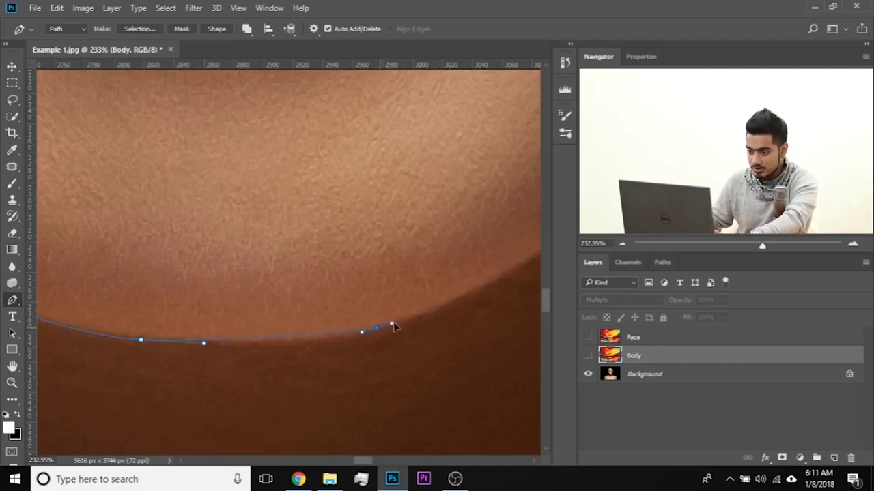
pyautogui.click(432, 310)
# - Add a curved anchor where the image-right jaw meets the black background and adjust the handles so the segment follows the jawline
pyautogui.moveTo(372, 314); pyautogui.dragTo(168, 372)
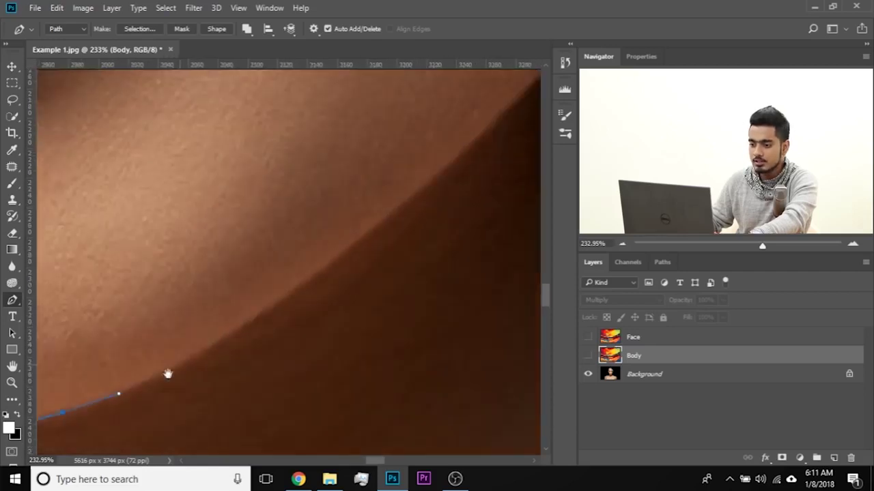
pyautogui.moveTo(254, 328); pyautogui.dragTo(154, 403)
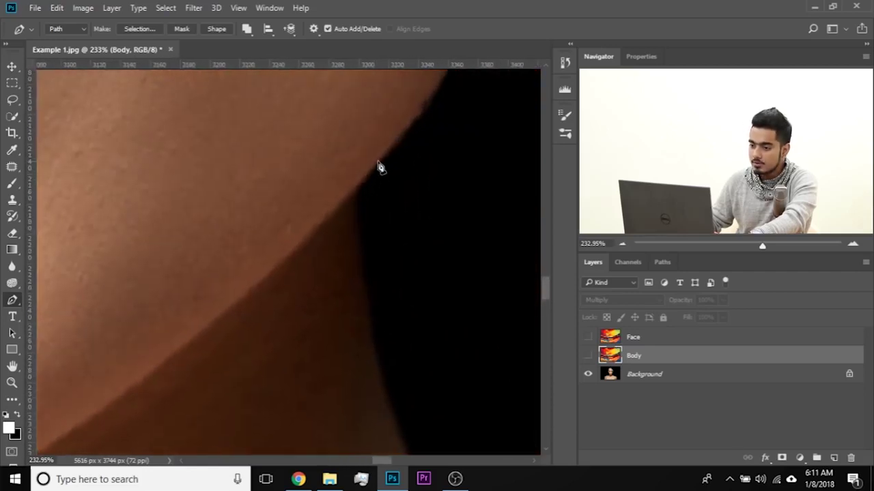
pyautogui.moveTo(381, 161); pyautogui.dragTo(429, 100)
pyautogui.moveTo(342, 248); pyautogui.dragTo(468, 239)
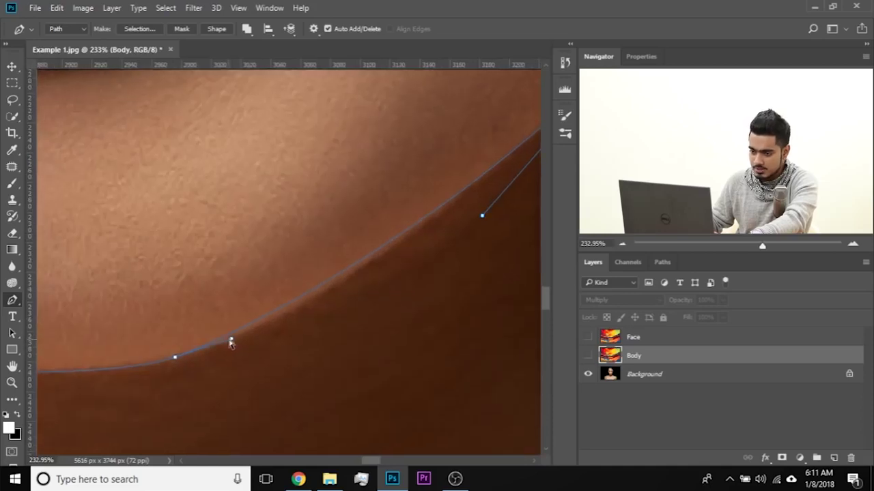
pyautogui.moveTo(232, 343); pyautogui.dragTo(307, 321)
pyautogui.moveTo(348, 284); pyautogui.dragTo(128, 389)
pyautogui.moveTo(264, 324); pyautogui.dragTo(251, 317)
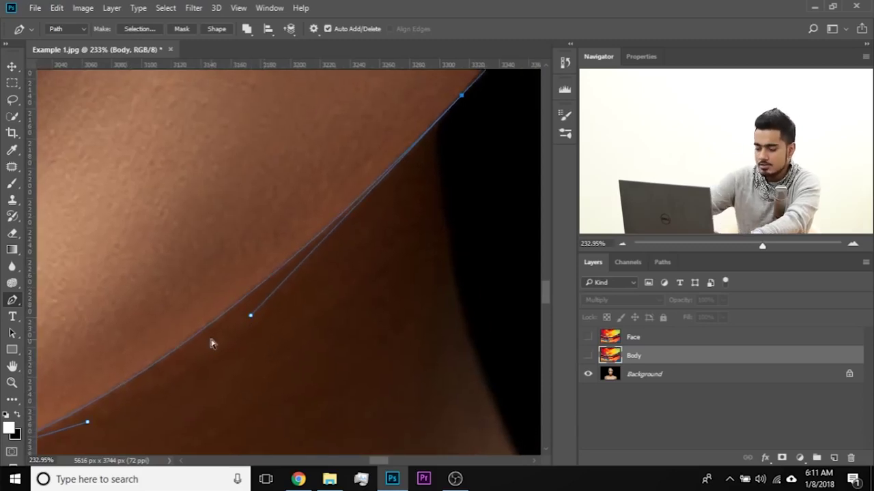
# - Extend the path from the image-right jaw into the black background with straight segments running up beside the head
pyautogui.scroll(-3, 212, 344)
pyautogui.scroll(-3, 212, 344)
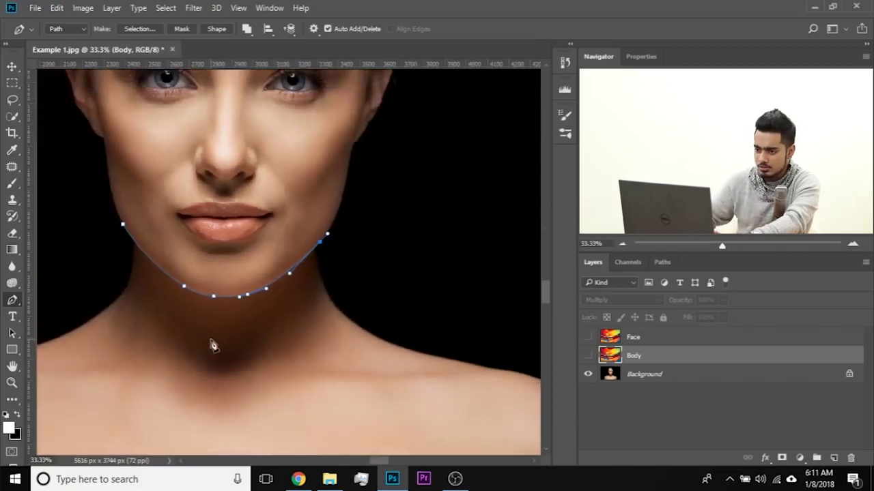
pyautogui.moveTo(383, 178); pyautogui.dragTo(358, 281)
pyautogui.click(414, 289)
pyautogui.click(484, 153)
pyautogui.moveTo(449, 76); pyautogui.dragTo(471, 230)
pyautogui.click(494, 111)
# - Carry the path above the head and down through the black background on the image-left side with straight anchors
pyautogui.scroll(3, 374, 203)
pyautogui.click(380, 180)
pyautogui.click(66, 179)
pyautogui.moveTo(150, 255); pyautogui.dragTo(364, 133)
pyautogui.click(220, 233)
pyautogui.click(223, 339)
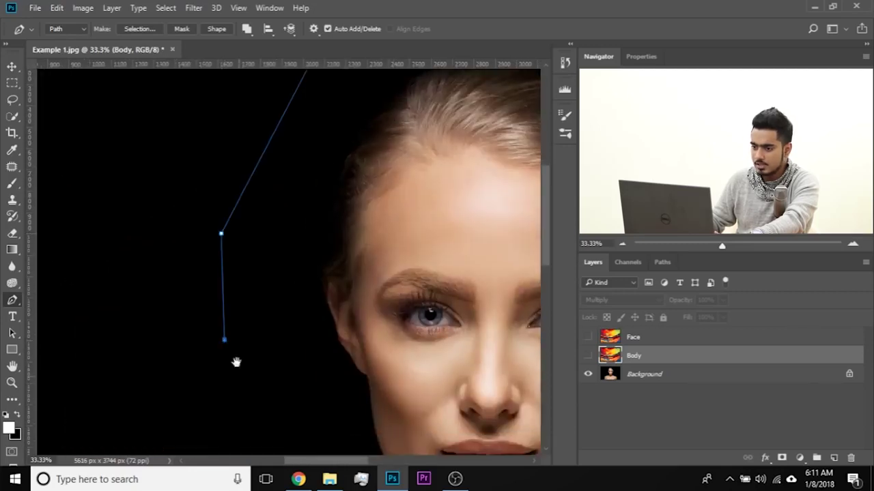
# - Add a straight anchor in the background beside the image-left cheek and close the path at its starting jaw anchor
pyautogui.moveTo(234, 361); pyautogui.dragTo(189, 135)
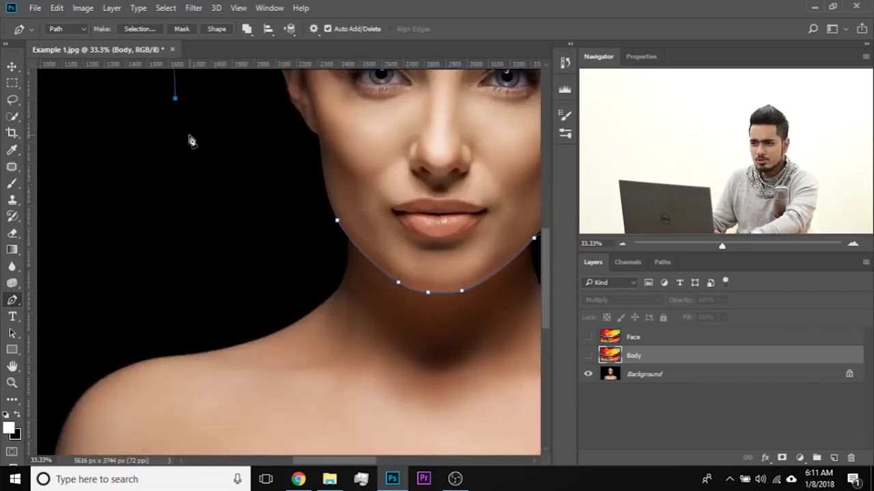
pyautogui.moveTo(399, 161); pyautogui.dragTo(297, 225)
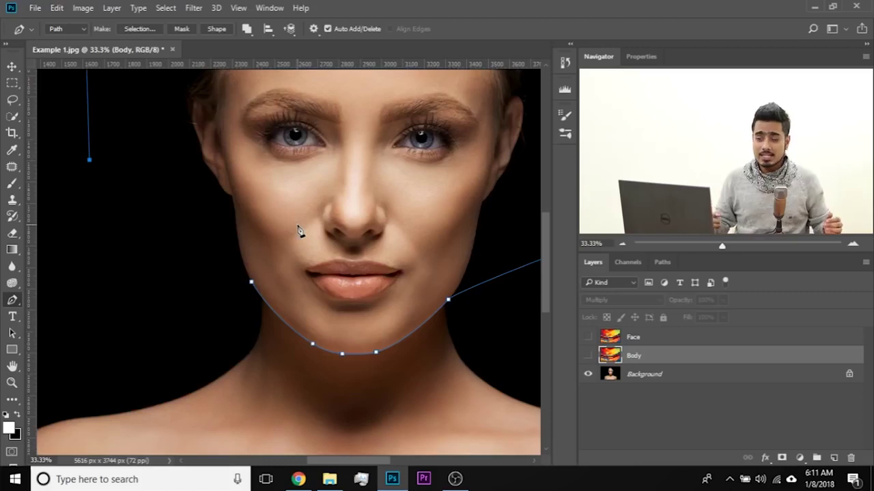
pyautogui.click(139, 234)
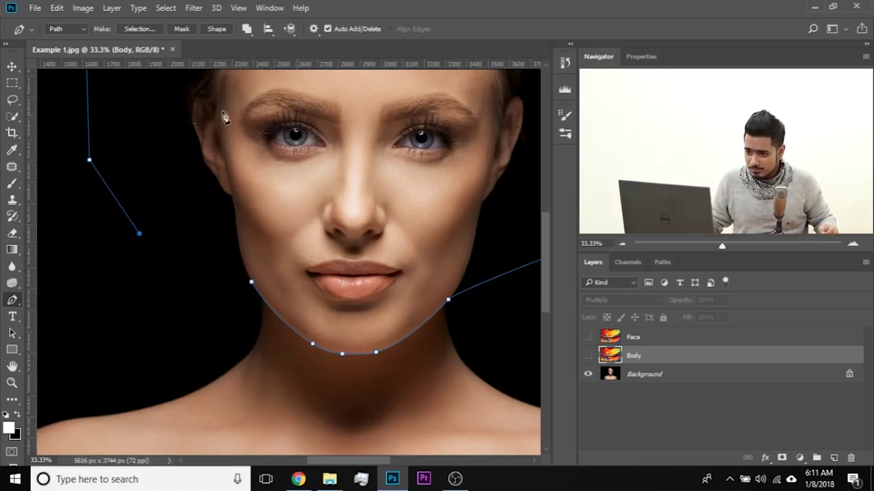
pyautogui.click(252, 282)
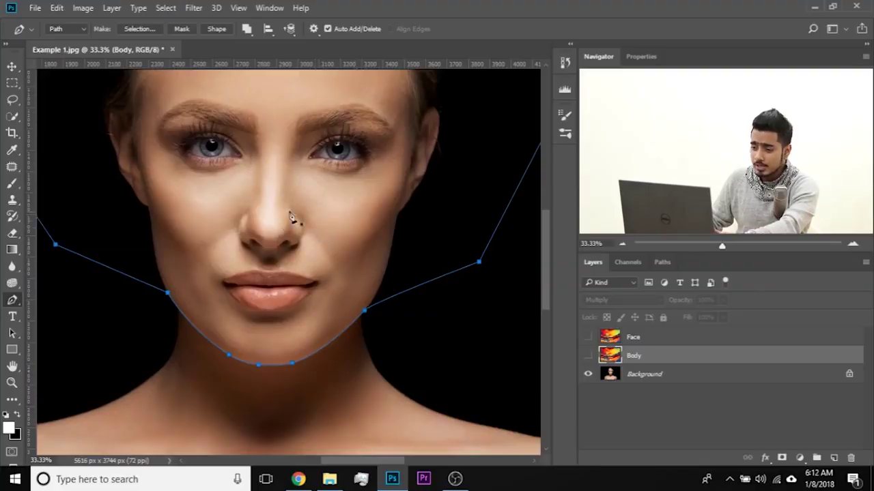
# - Convert the closed face path into a new anti-aliased selection with a feather radius of 0 pixels
pyautogui.rightClick(288, 215)
pyautogui.click(320, 232)
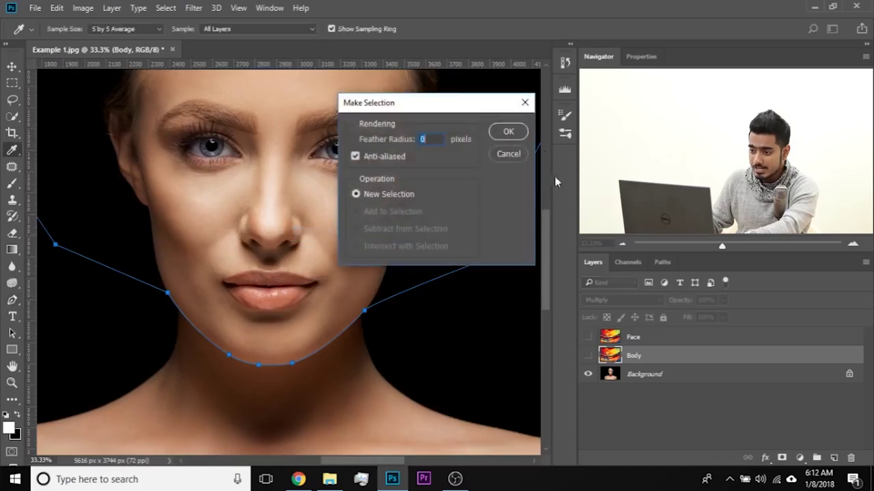
pyautogui.click(505, 132)
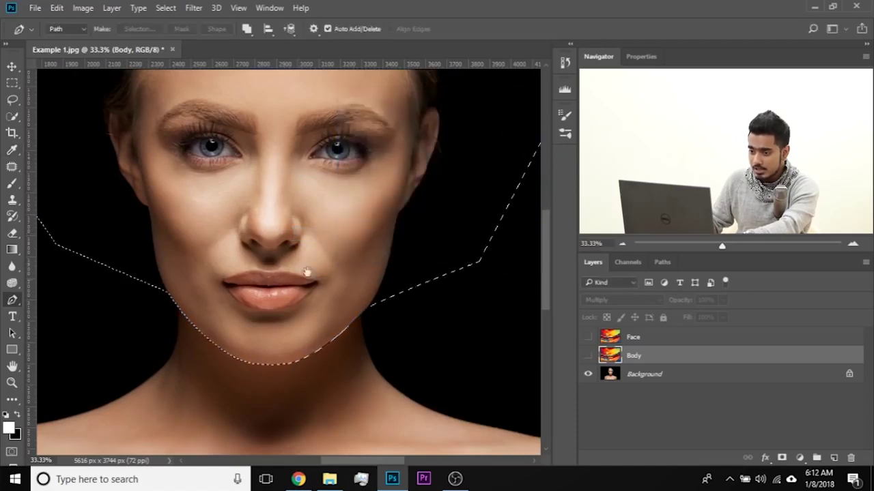
# - Make the Face layer visible and add a layer mask to it from the face selection
pyautogui.moveTo(323, 210); pyautogui.dragTo(348, 222)
pyautogui.click(640, 337)
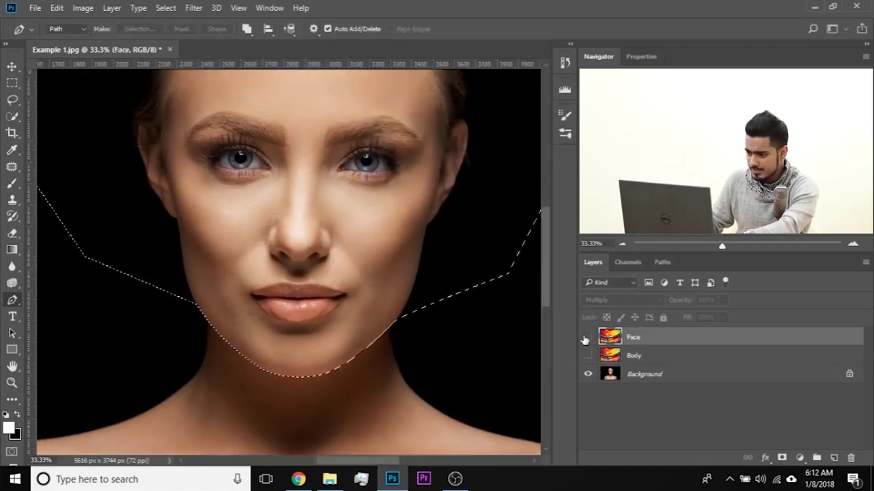
pyautogui.click(587, 338)
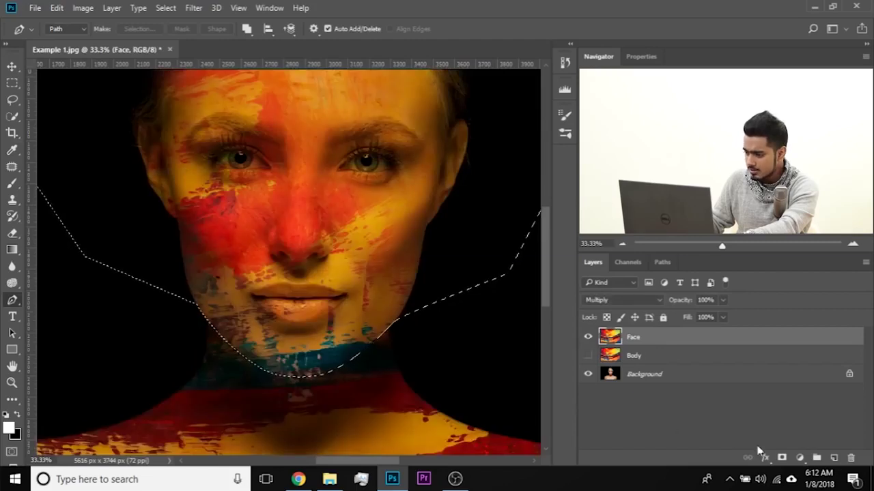
pyautogui.click(782, 458)
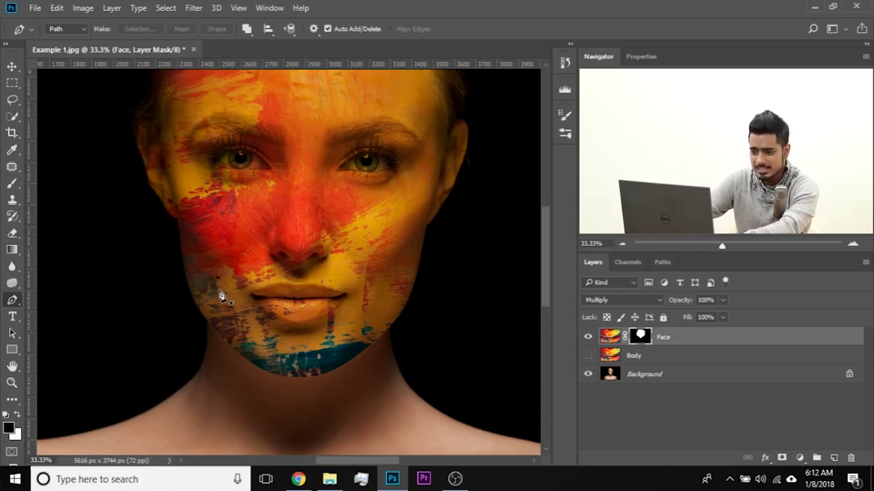
# - Soften the Face mask's edge along the jaw and chin using the Blur tool at 40% strength
pyautogui.hotkey('ctrl', '+')
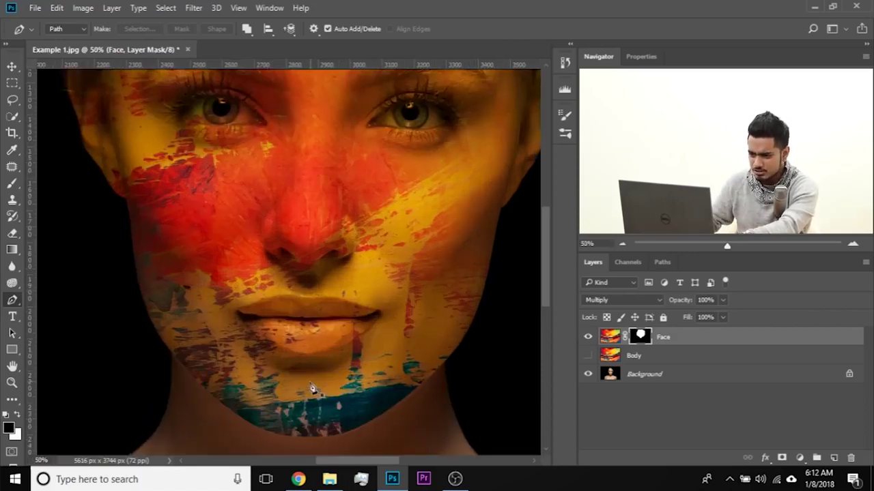
pyautogui.hotkey('ctrl', '+')
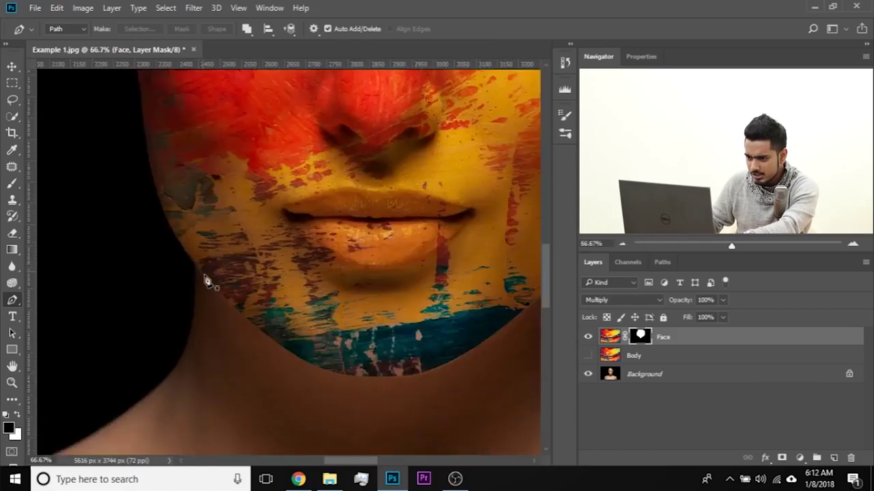
pyautogui.moveTo(512, 328); pyautogui.dragTo(440, 386)
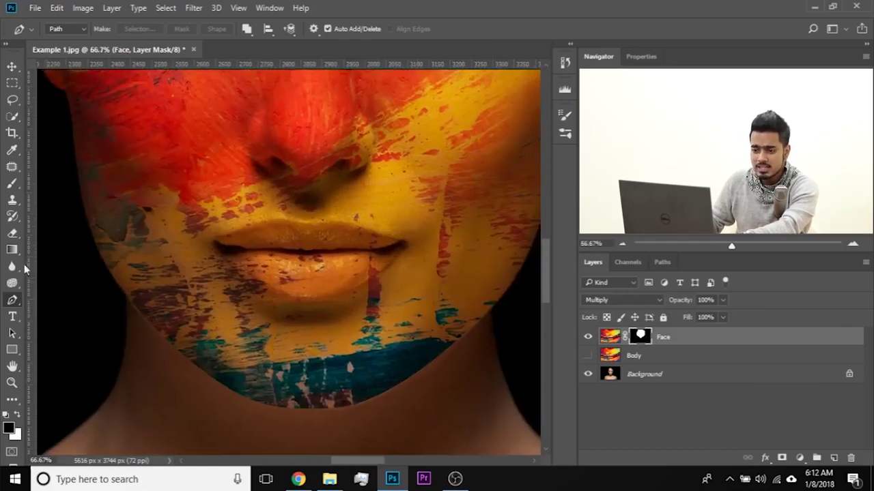
pyautogui.click(12, 266)
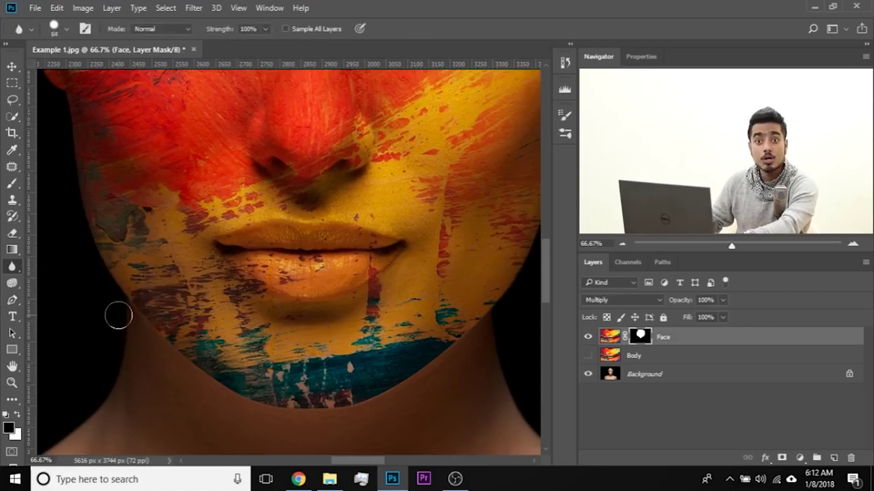
pyautogui.keyDown('alt'); pyautogui.rightClick(118, 306); pyautogui.keyUp('alt')
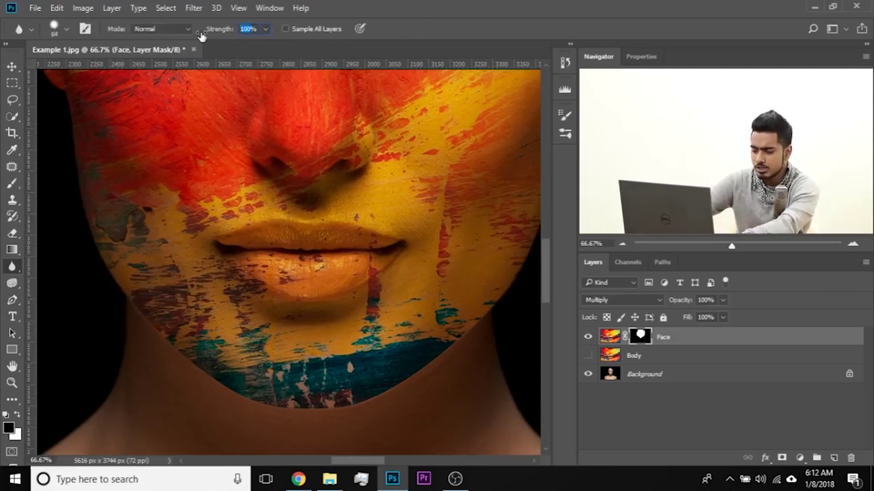
pyautogui.write('0')
pyautogui.press('Return')
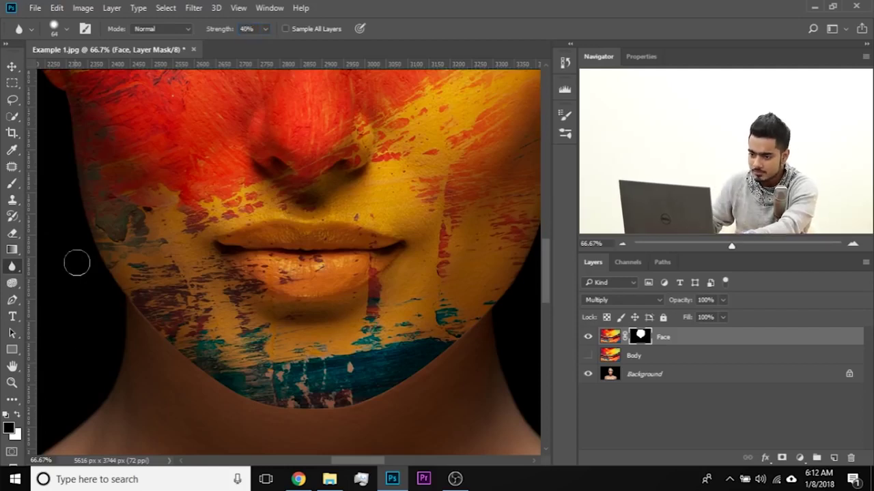
pyautogui.moveTo(152, 321)
pyautogui.mouseDown()
pyautogui.moveTo(169, 357)
pyautogui.moveTo(149, 317)
pyautogui.mouseUp()
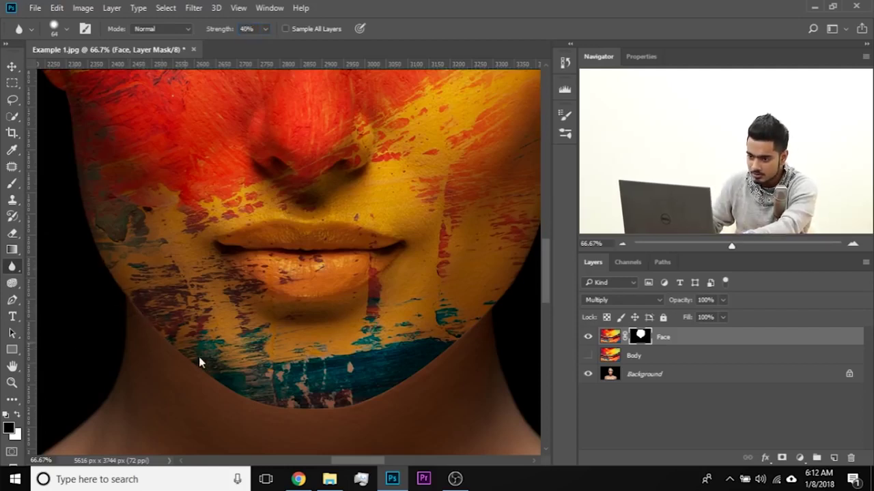
pyautogui.moveTo(247, 396)
pyautogui.mouseDown()
pyautogui.moveTo(267, 410)
pyautogui.moveTo(254, 404)
pyautogui.moveTo(357, 401)
pyautogui.moveTo(408, 382)
pyautogui.moveTo(352, 409)
pyautogui.moveTo(405, 385)
pyautogui.moveTo(481, 328)
pyautogui.moveTo(495, 303)
pyautogui.moveTo(442, 358)
pyautogui.moveTo(348, 419)
pyautogui.mouseUp()
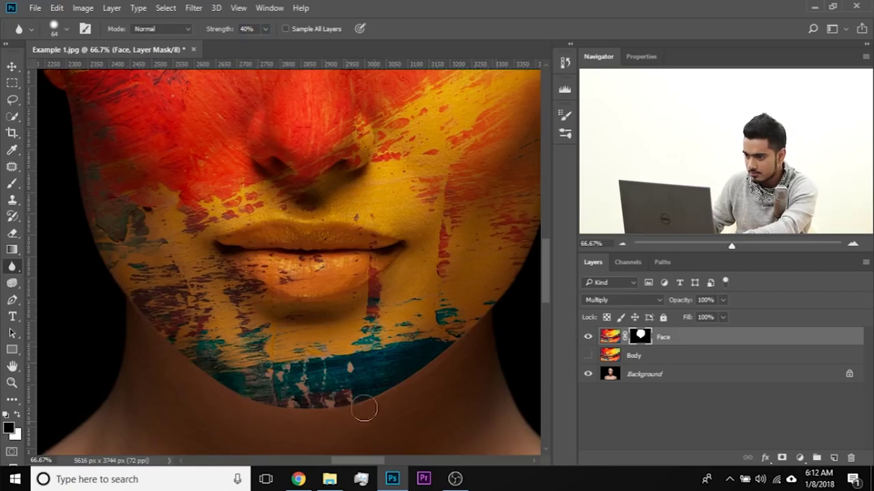
pyautogui.moveTo(143, 330)
pyautogui.mouseDown()
pyautogui.moveTo(93, 268)
pyautogui.moveTo(131, 346)
pyautogui.mouseUp()
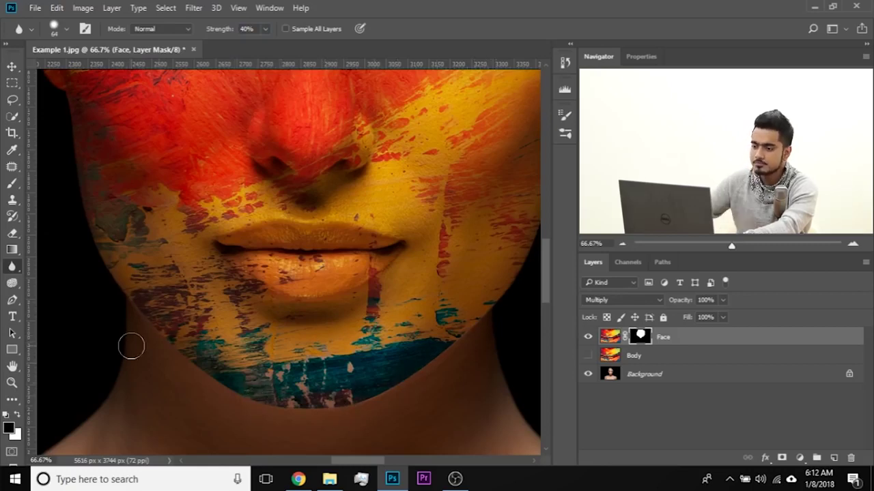
# - Paint white with an 18-pixel Brush on the Face mask to extend the texture to the image-left jaw edge
pyautogui.hotkey('ctrl', '+')
pyautogui.hotkey('ctrl', '+')
pyautogui.hotkey('ctrl', '+')
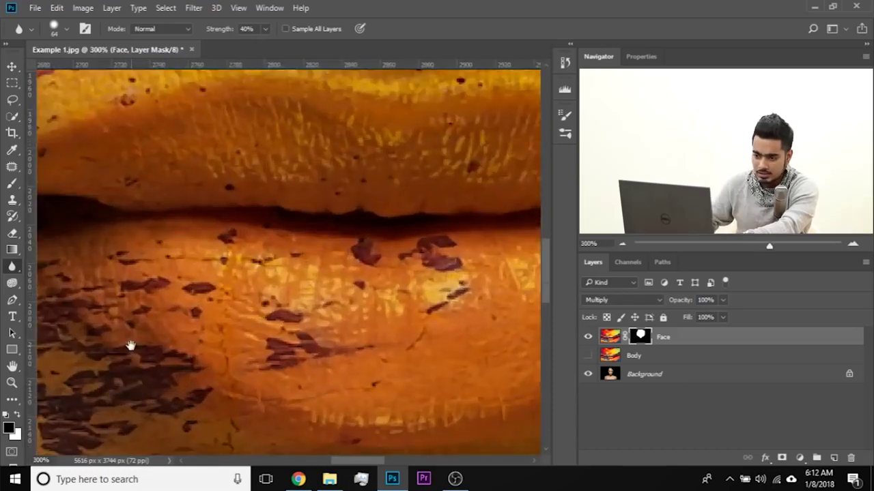
pyautogui.moveTo(197, 378); pyautogui.dragTo(466, 177)
pyautogui.moveTo(310, 252); pyautogui.dragTo(378, 185)
pyautogui.moveTo(263, 299); pyautogui.dragTo(380, 175)
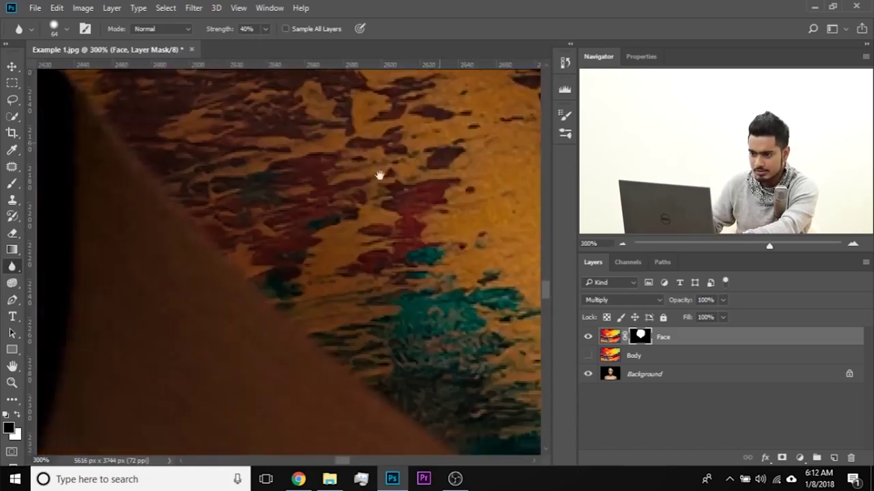
pyautogui.moveTo(276, 175); pyautogui.dragTo(346, 310)
pyautogui.moveTo(215, 257); pyautogui.dragTo(283, 220)
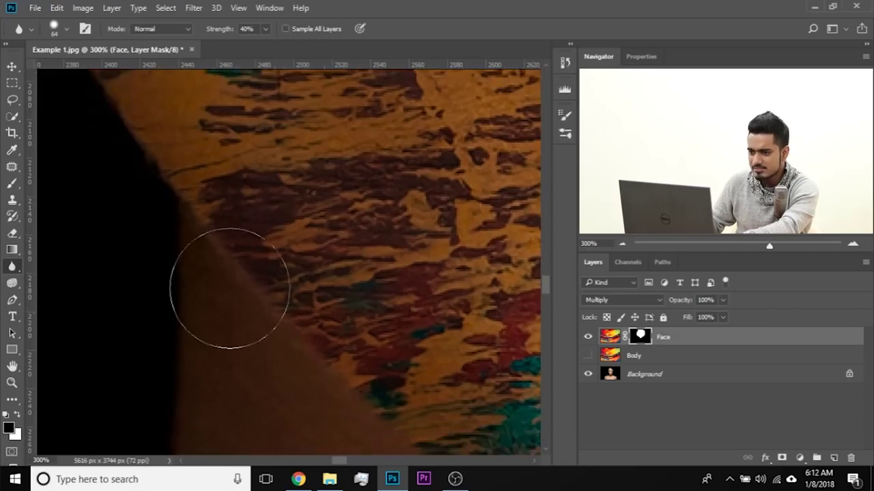
pyautogui.click(11, 183)
pyautogui.moveTo(307, 242); pyautogui.dragTo(297, 243)
pyautogui.moveTo(364, 255)
pyautogui.mouseDown()
pyautogui.moveTo(226, 244)
pyautogui.moveTo(256, 253)
pyautogui.moveTo(231, 252)
pyautogui.mouseUp()
pyautogui.moveTo(211, 211); pyautogui.dragTo(200, 209)
pyautogui.press('x')
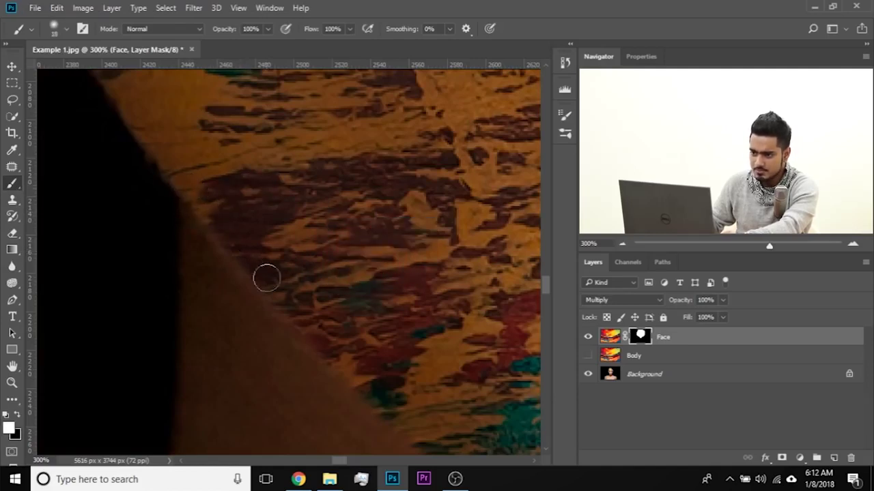
pyautogui.moveTo(273, 291)
pyautogui.mouseDown()
pyautogui.moveTo(346, 350)
pyautogui.moveTo(353, 370)
pyautogui.mouseUp()
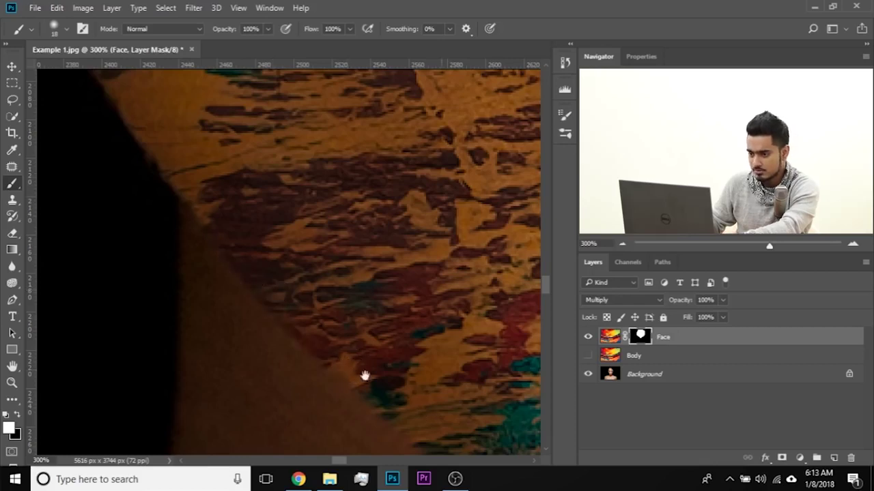
# - Try a straight white brush stroke between two points on the neck in the Face mask, and undo it
pyautogui.moveTo(407, 389); pyautogui.dragTo(347, 363)
pyautogui.moveTo(361, 317)
pyautogui.mouseDown()
pyautogui.moveTo(429, 313)
pyautogui.moveTo(390, 269)
pyautogui.mouseUp()
pyautogui.click(242, 259)
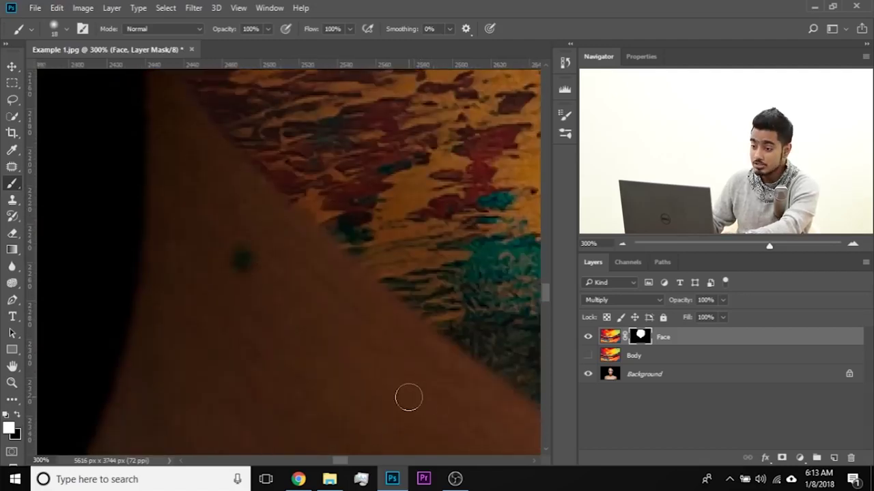
pyautogui.keyDown('shift'); pyautogui.click(449, 412); pyautogui.keyUp('shift')
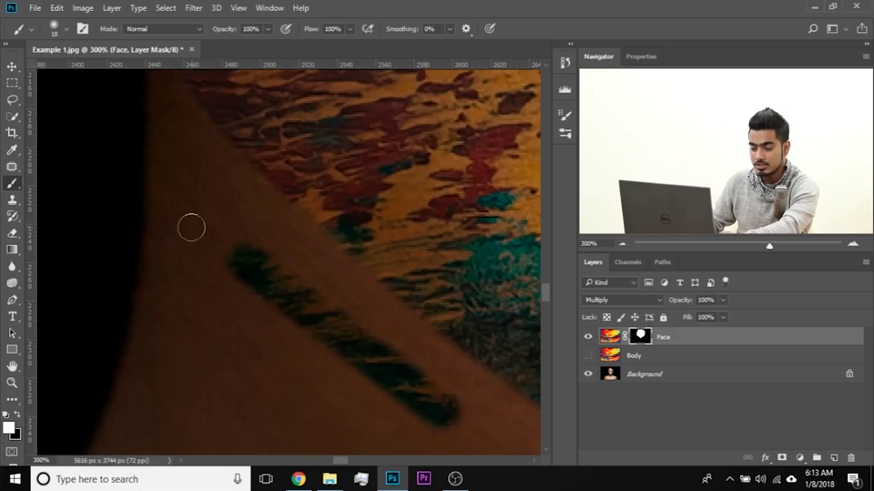
pyautogui.hotkey('ctrl', 'z')
# - Make the Body layer visible beneath the masked Face layer
pyautogui.moveTo(407, 284); pyautogui.dragTo(369, 459)
pyautogui.moveTo(112, 220); pyautogui.dragTo(236, 236)
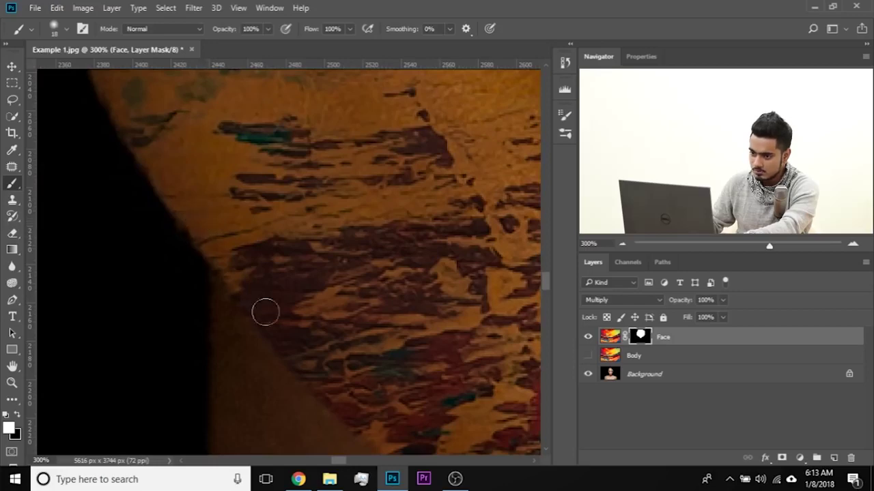
pyautogui.moveTo(501, 353); pyautogui.dragTo(152, 164)
pyautogui.scroll(-3, 153, 164)
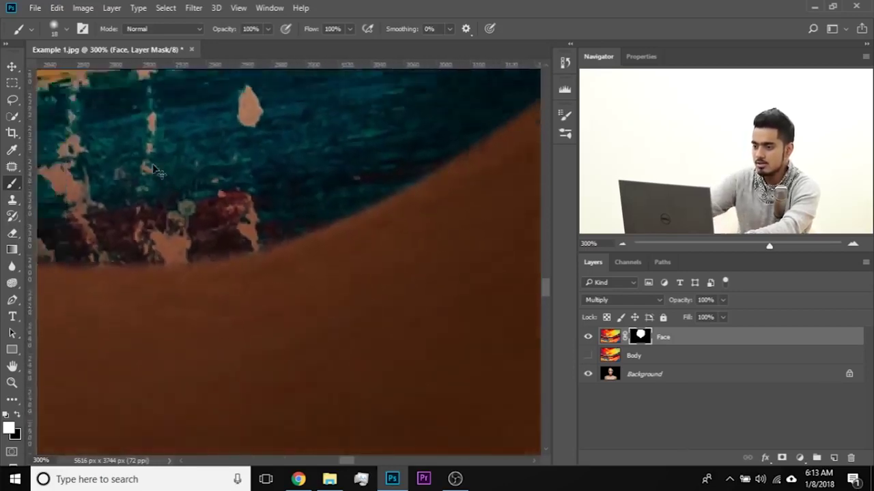
pyautogui.scroll(1, 156, 169)
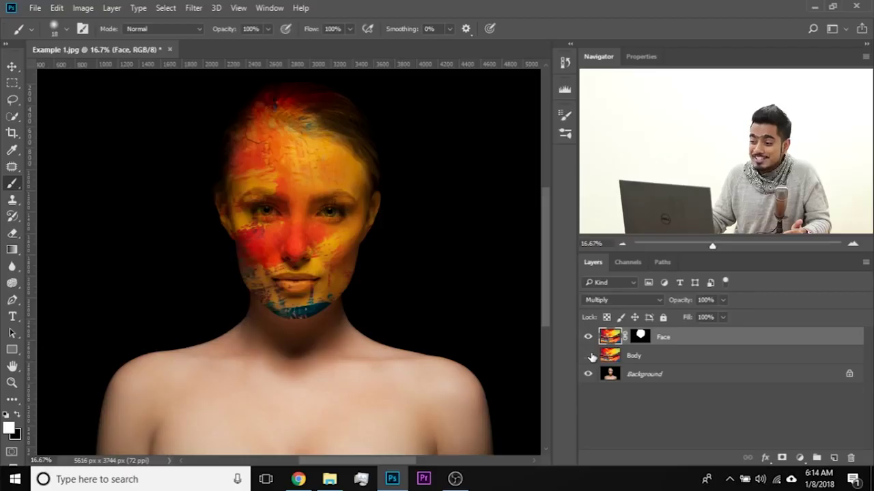
pyautogui.click(587, 356)
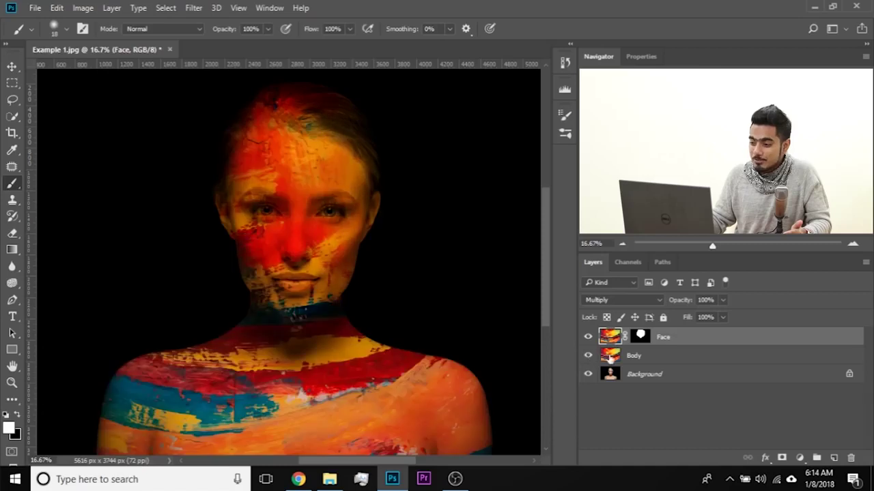
# - Copy the Face layer's mask onto the Body layer and invert the copied mask
pyautogui.click(642, 358)
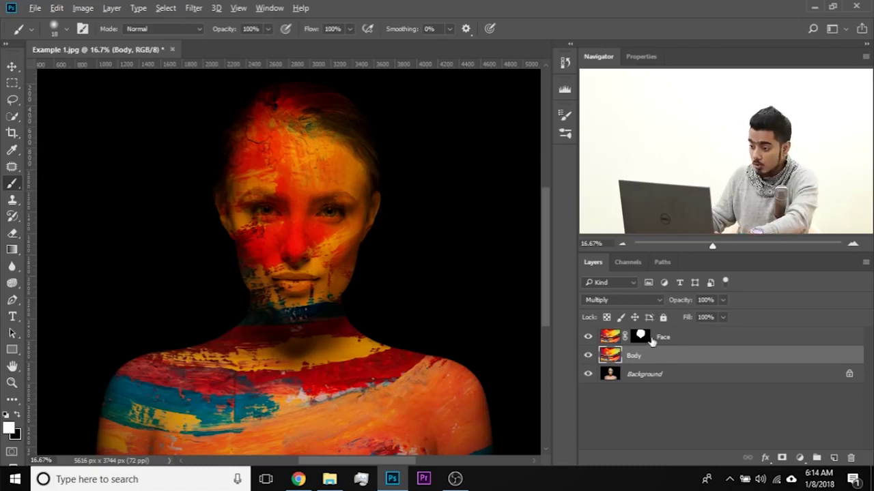
pyautogui.moveTo(641, 336); pyautogui.dragTo(643, 360)
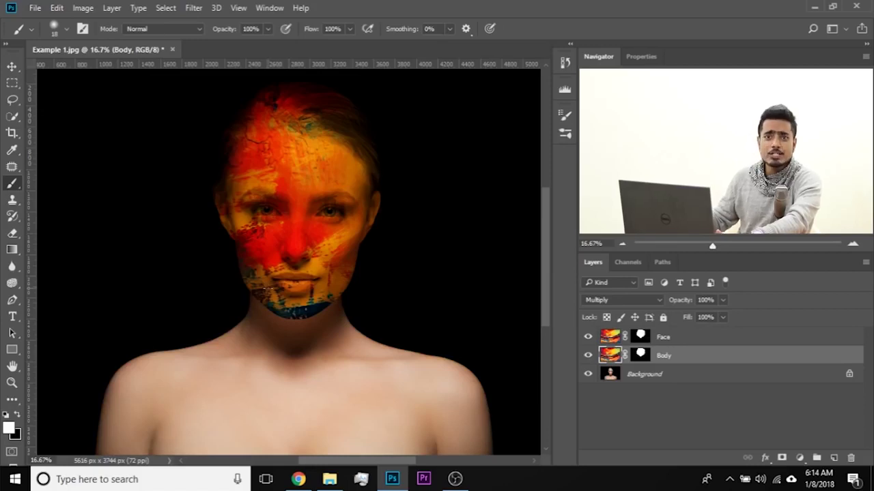
pyautogui.click(641, 355)
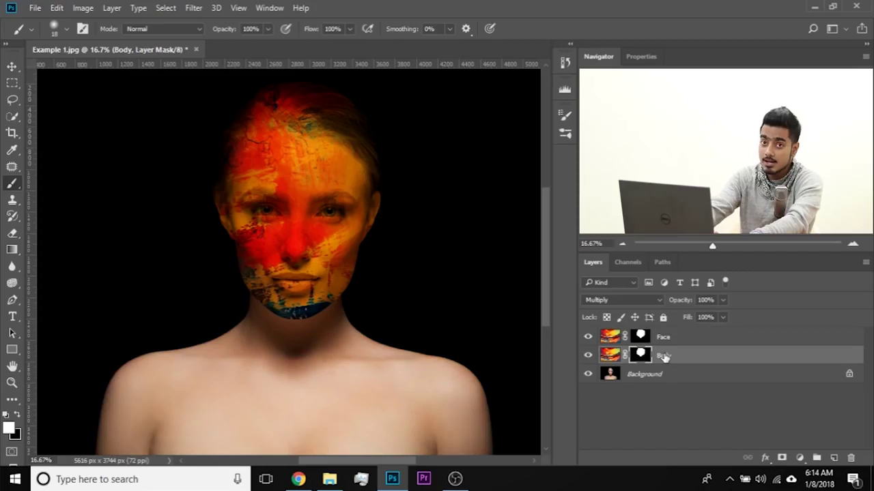
pyautogui.hotkey('ctrl', 'i')
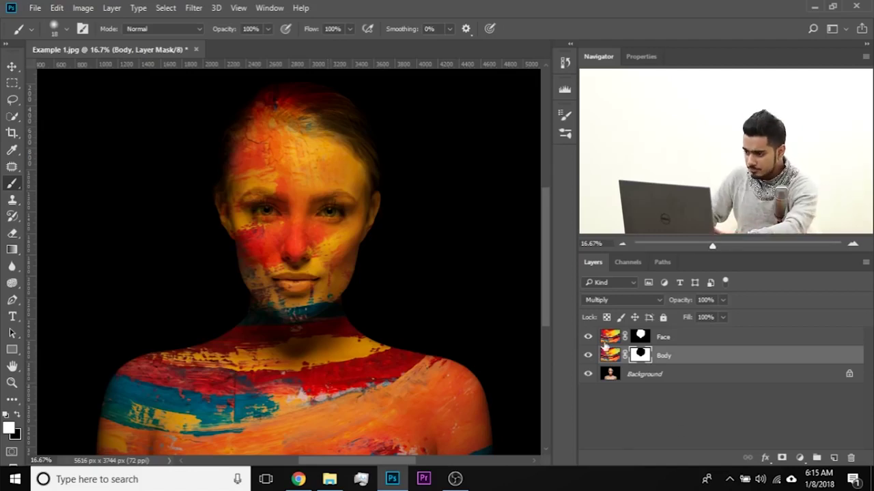
# - Try to move the Body layer upward with its texture and mask still linked, and undo the move
pyautogui.click(12, 66)
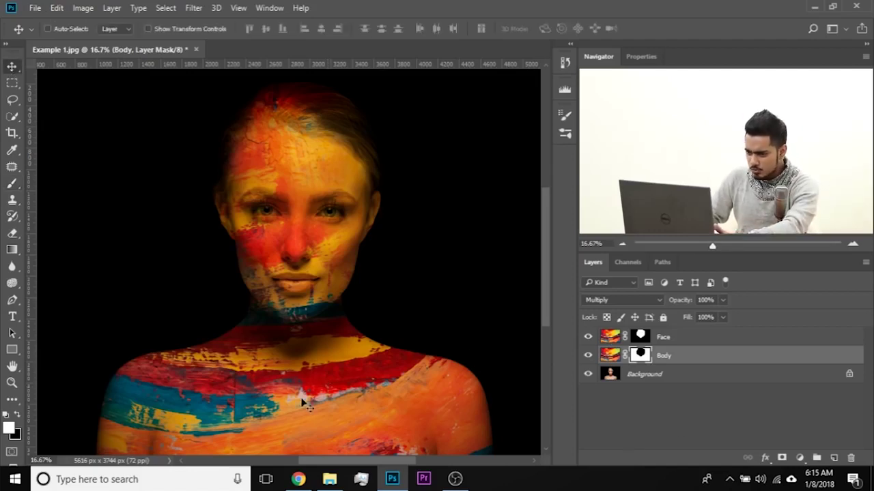
pyautogui.moveTo(310, 408); pyautogui.dragTo(308, 356)
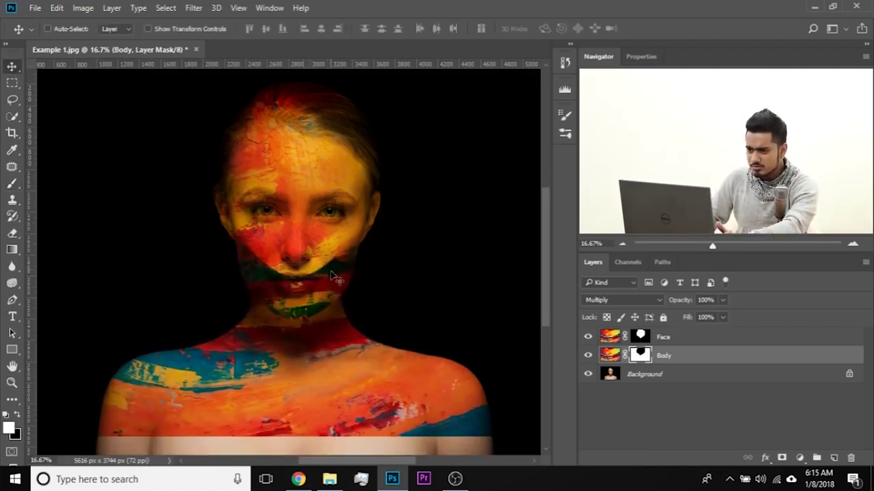
pyautogui.hotkey('ctrl', 'z')
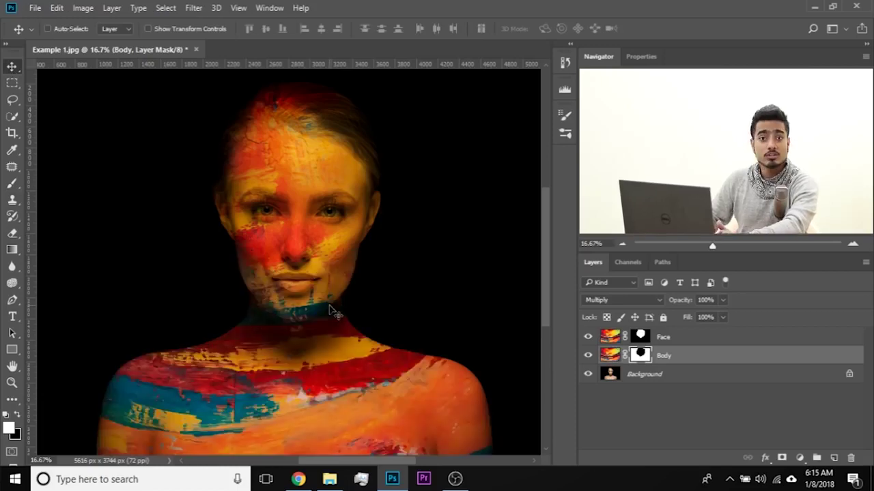
# - Unlink the Body layer's texture from its mask and shift only the texture slightly upward over the neck and shoulders
pyautogui.click(608, 355)
pyautogui.moveTo(315, 399); pyautogui.dragTo(334, 394)
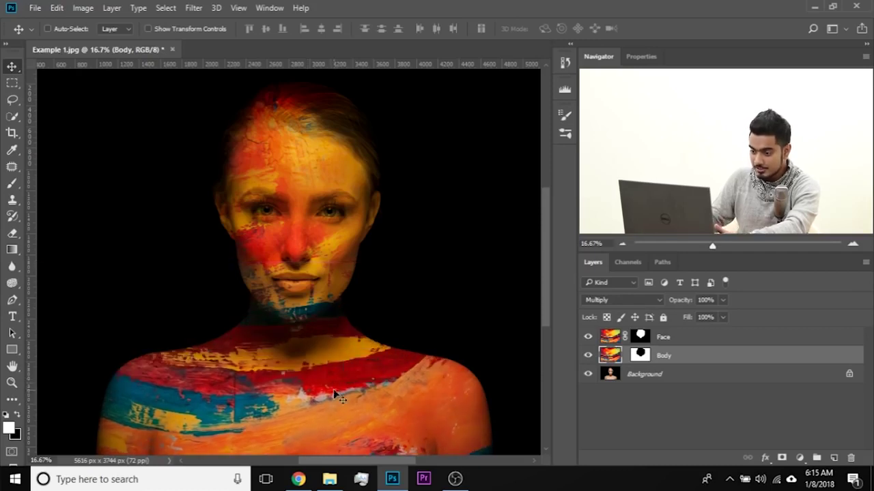
pyautogui.hotkey('shift', 'Up')
pyautogui.hotkey('shift', 'Up')
pyautogui.hotkey('shift', 'Up')
pyautogui.hotkey('shift', 'Up')
pyautogui.hotkey('shift', 'Up')
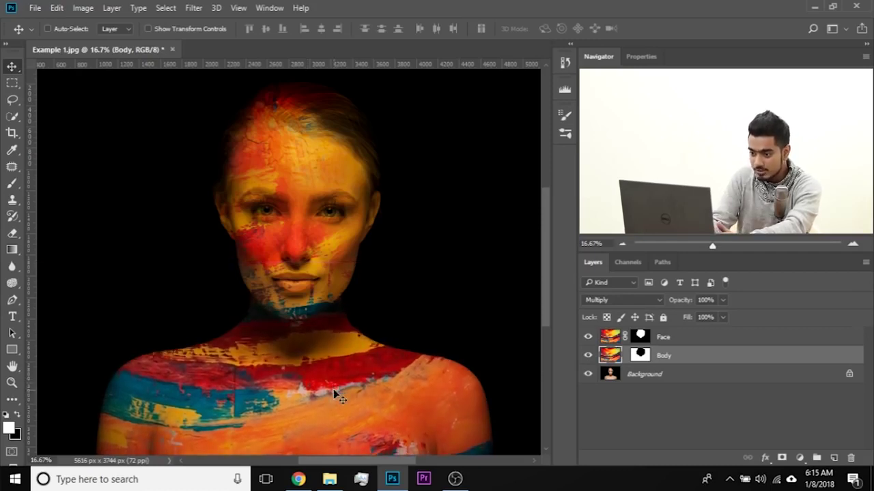
pyautogui.hotkey('shift', 'Up')
pyautogui.hotkey('shift', 'Up')
pyautogui.hotkey('shift', 'Up')
pyautogui.hotkey('shift', 'Up')
pyautogui.hotkey('shift', 'Up')
pyautogui.hotkey('shift', 'Up')
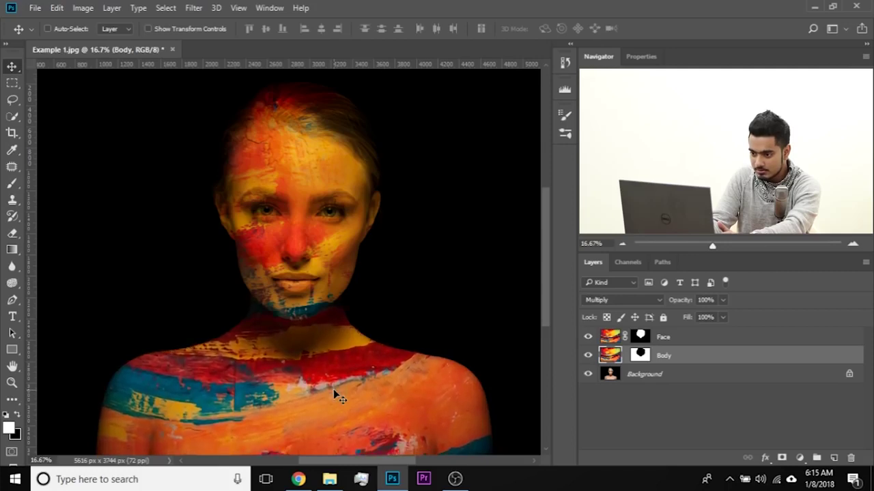
pyautogui.hotkey('shift', 'Up')
pyautogui.hotkey('shift', 'Up')
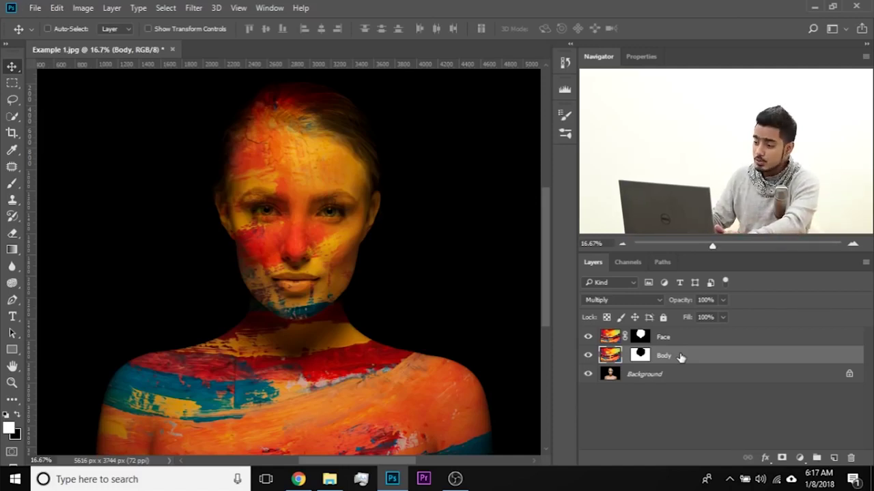
# - Convert the Face and Body layers together into one smart object and set its blend mode to Multiply
pyautogui.click(626, 301)
pyautogui.click(626, 300)
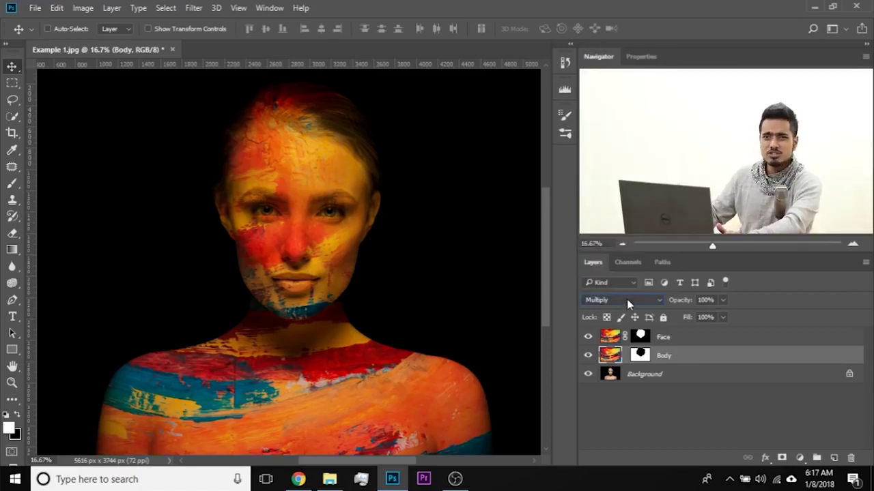
pyautogui.keyDown('ctrl'); pyautogui.click(689, 340); pyautogui.keyUp('ctrl')
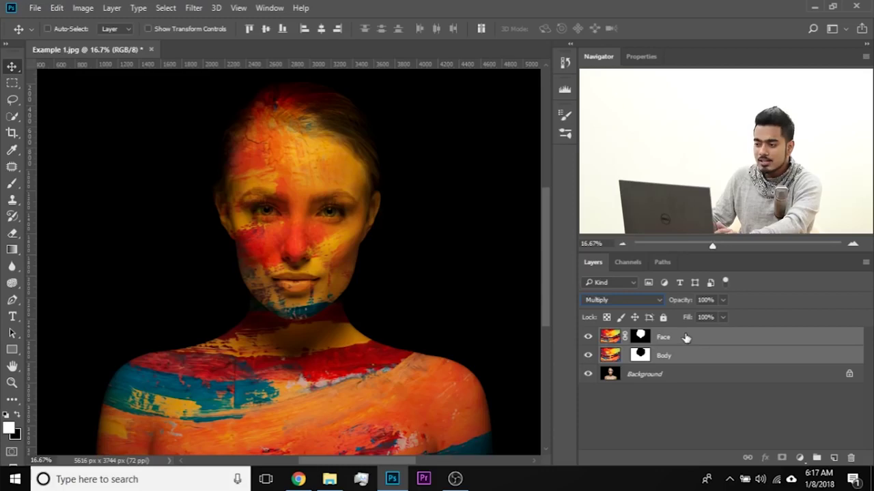
pyautogui.rightClick(686, 339)
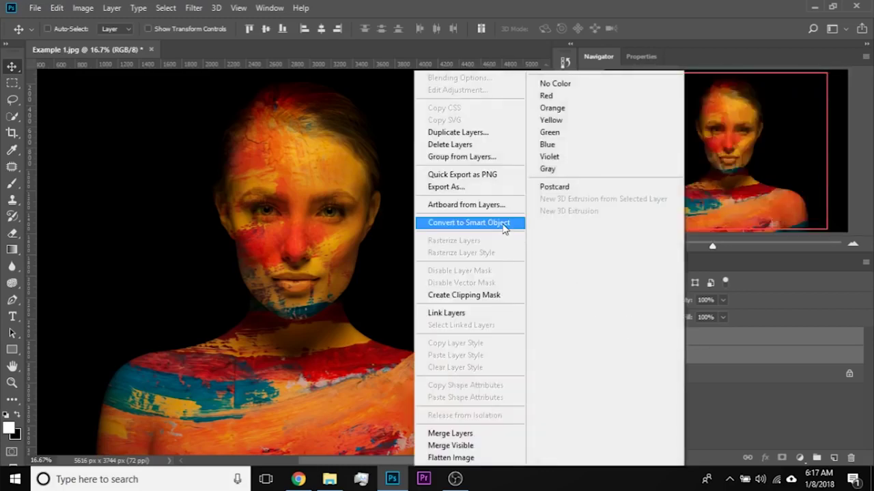
pyautogui.click(503, 223)
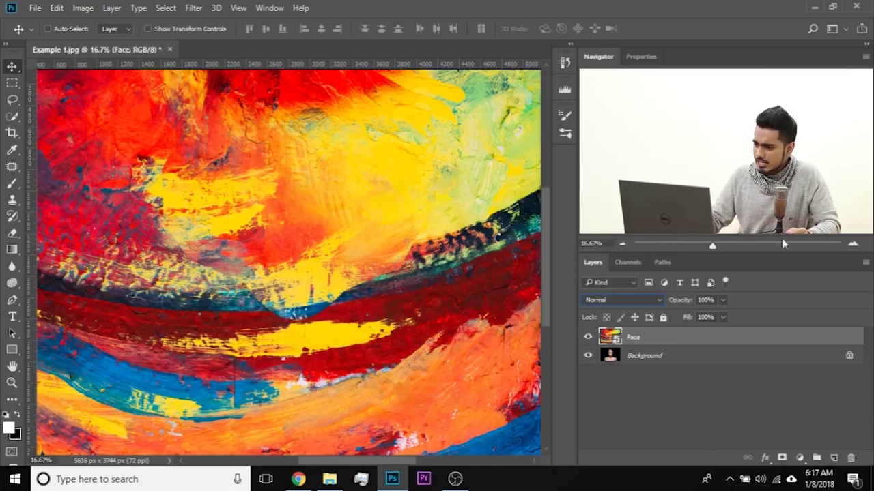
pyautogui.click(606, 302)
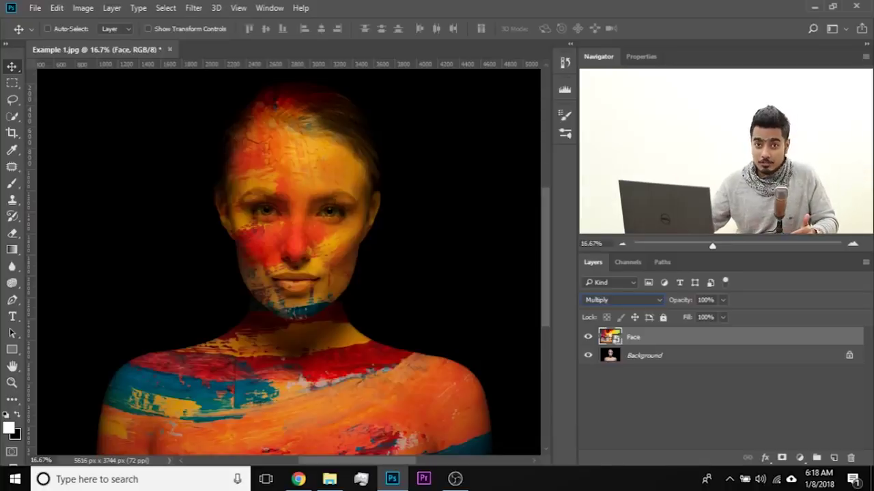
# - Open the smart object's contents to inspect its masked Face and Body layers, and close them again
pyautogui.doubleClick(609, 337)
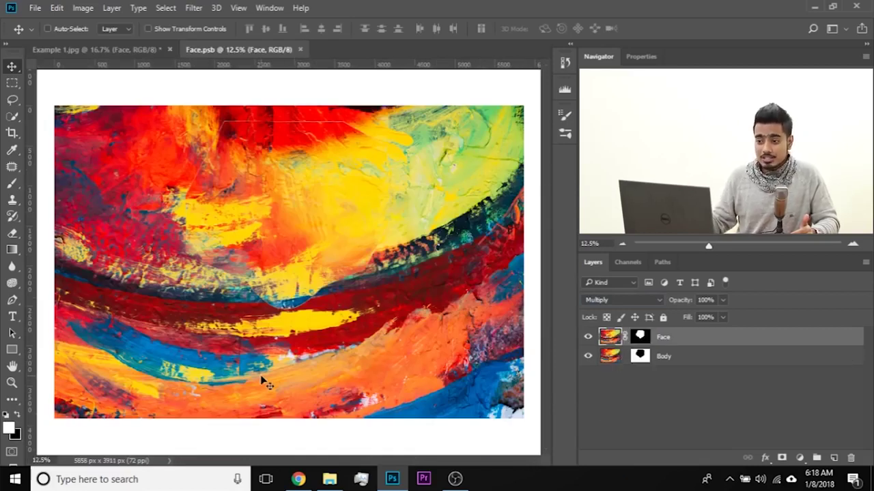
pyautogui.click(299, 49)
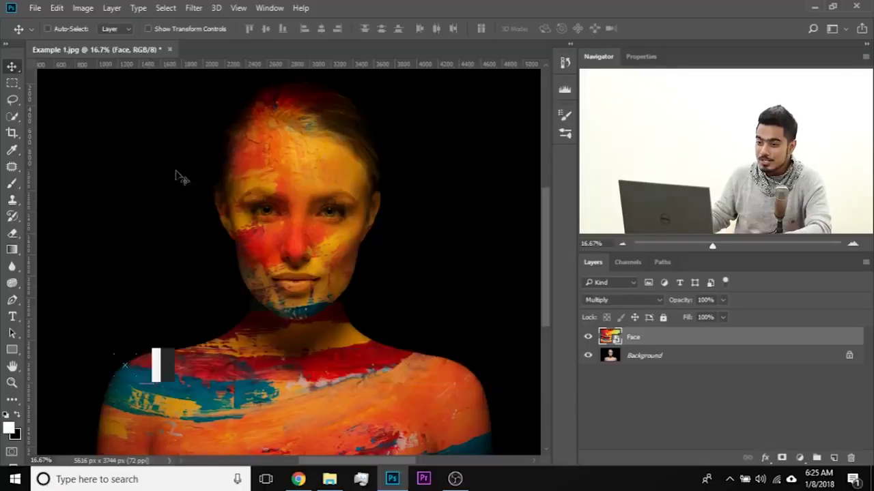
# - Start the Liquify filter on the Face smart object, collapse the Face-Aware options, and compare the preview without and with the backdrop
pyautogui.click(195, 9)
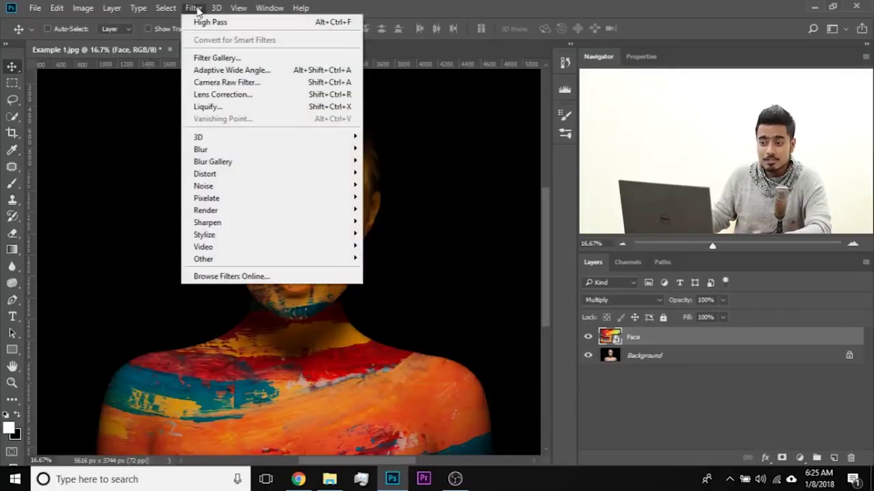
pyautogui.click(236, 108)
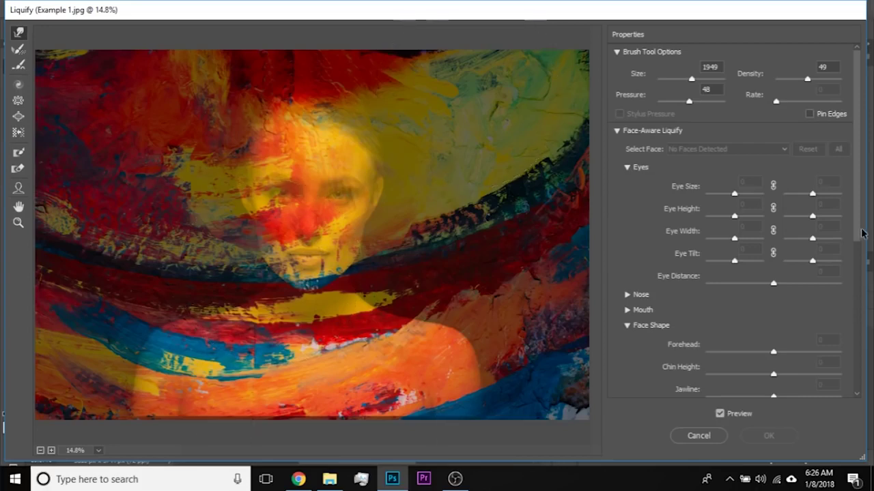
pyautogui.click(618, 131)
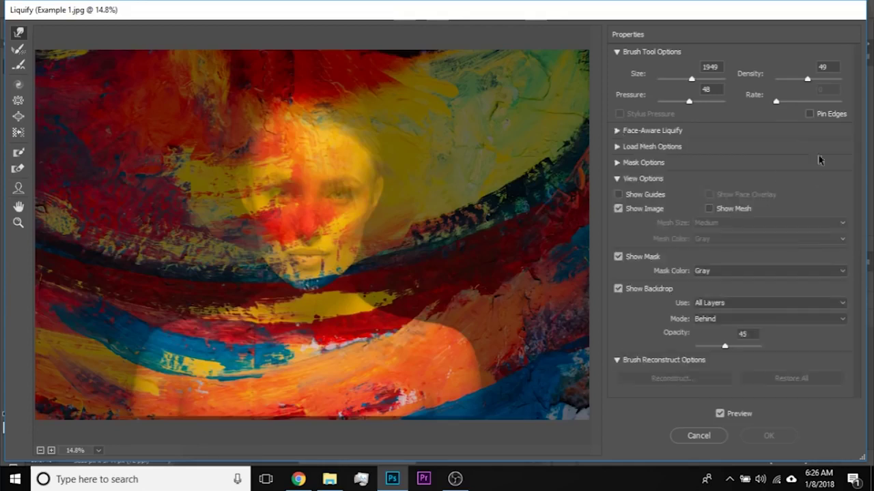
pyautogui.click(617, 290)
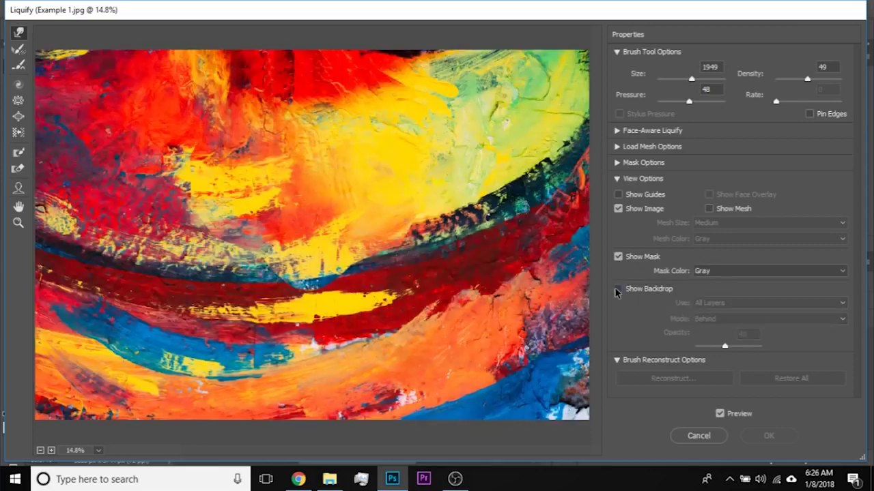
pyautogui.click(617, 290)
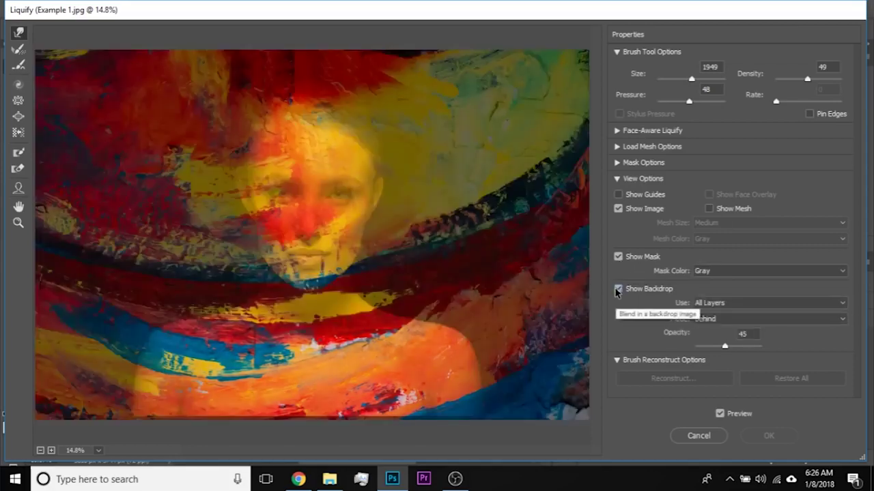
# - Use the Background layer as the Liquify backdrop, with Behind mode and an opacity of 54
pyautogui.click(708, 304)
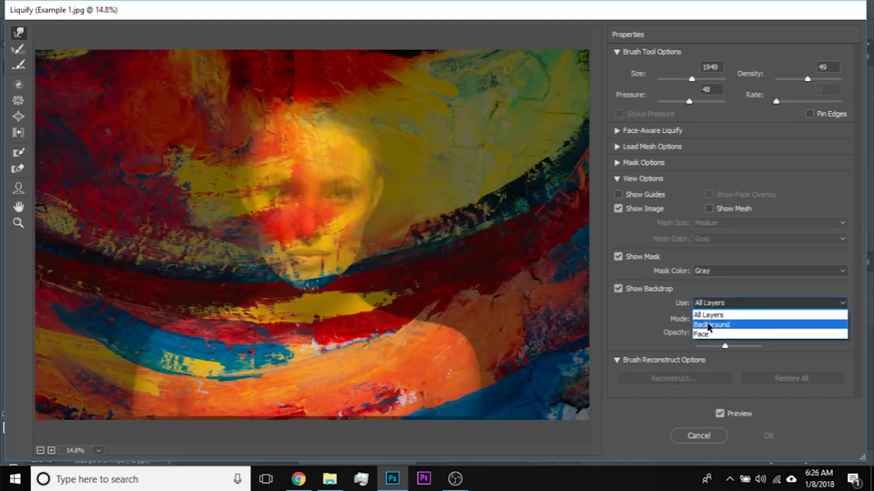
pyautogui.click(708, 325)
pyautogui.click(717, 324)
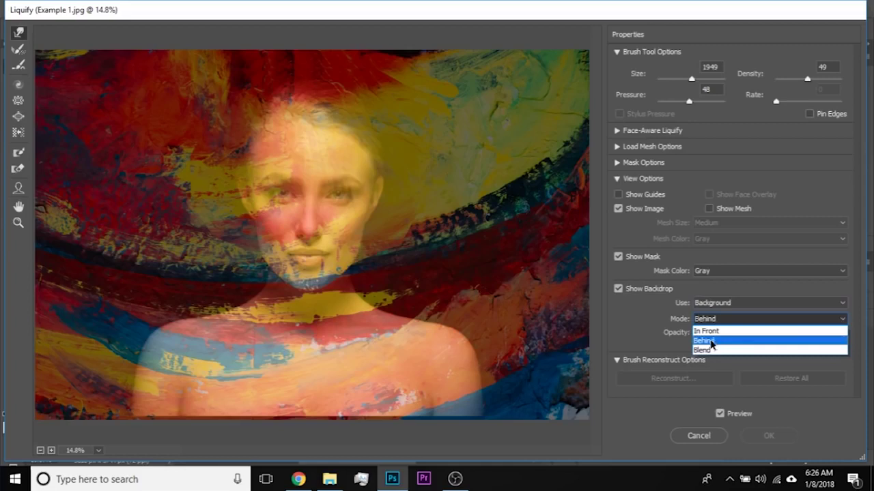
pyautogui.click(710, 350)
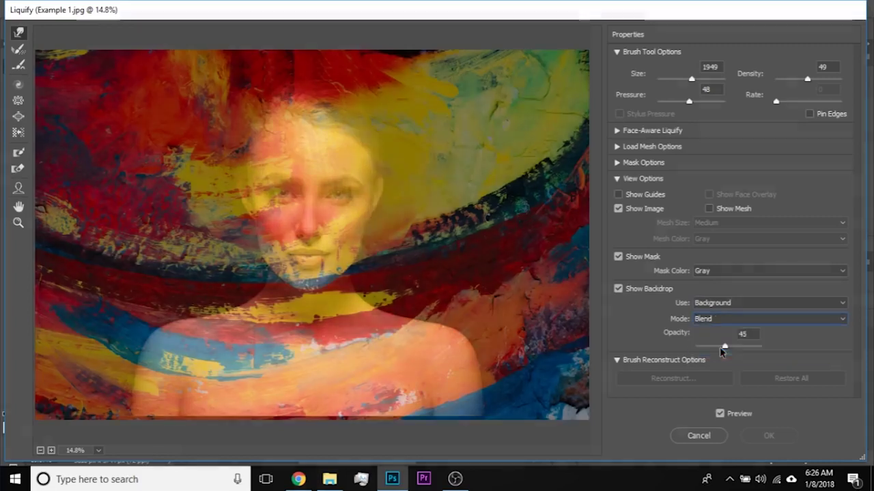
pyautogui.click(721, 323)
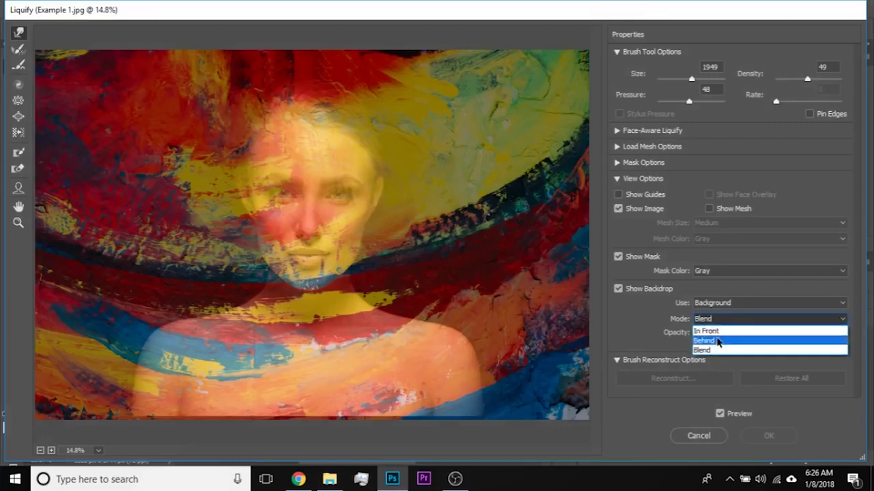
pyautogui.click(721, 341)
pyautogui.moveTo(724, 347)
pyautogui.mouseDown()
pyautogui.moveTo(703, 348)
pyautogui.moveTo(739, 349)
pyautogui.moveTo(731, 350)
pyautogui.mouseUp()
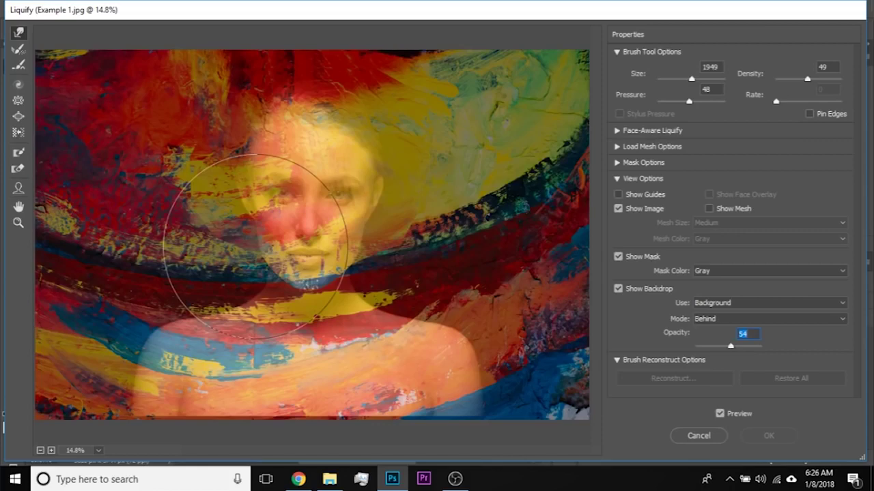
# - Reduce the Forward Warp brush size to 1187 for working on the image-left cheek and jaw
pyautogui.hotkey('ctrl', '+')
pyautogui.hotkey('ctrl', '+')
pyautogui.hotkey('ctrl', '+')
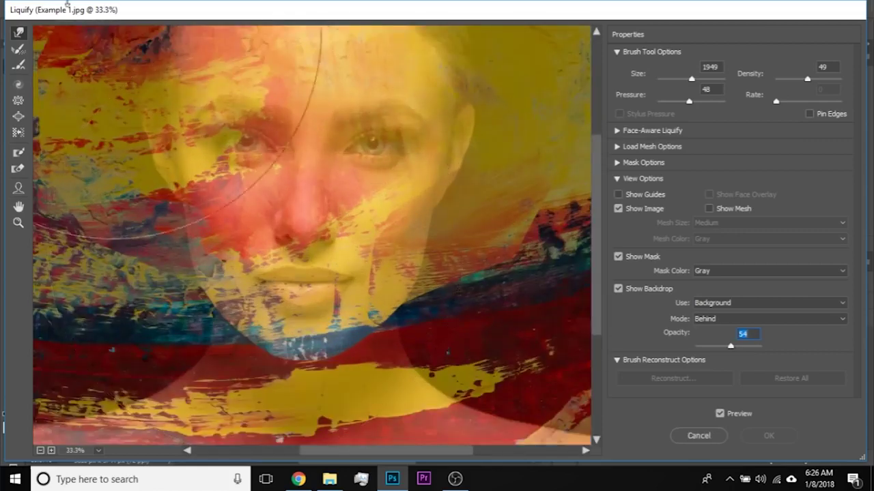
pyautogui.moveTo(218, 191); pyautogui.dragTo(283, 239)
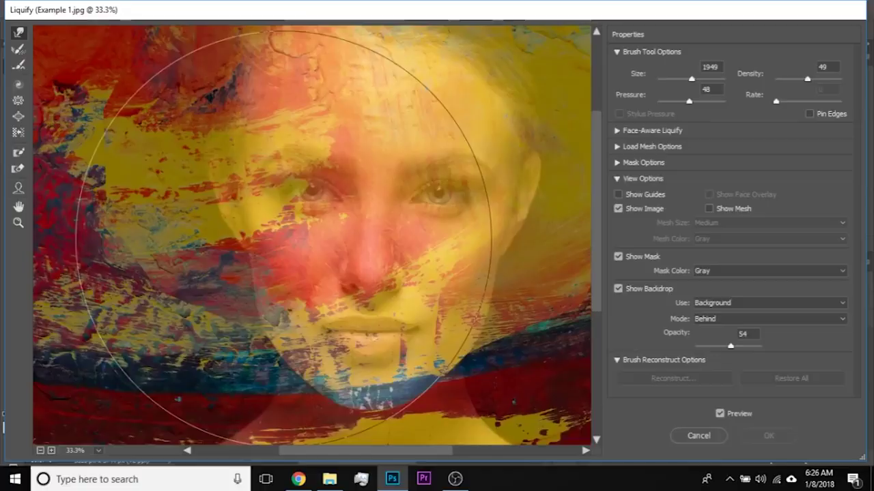
pyautogui.moveTo(237, 258)
pyautogui.mouseDown()
pyautogui.moveTo(289, 247)
pyautogui.moveTo(191, 252)
pyautogui.mouseUp()
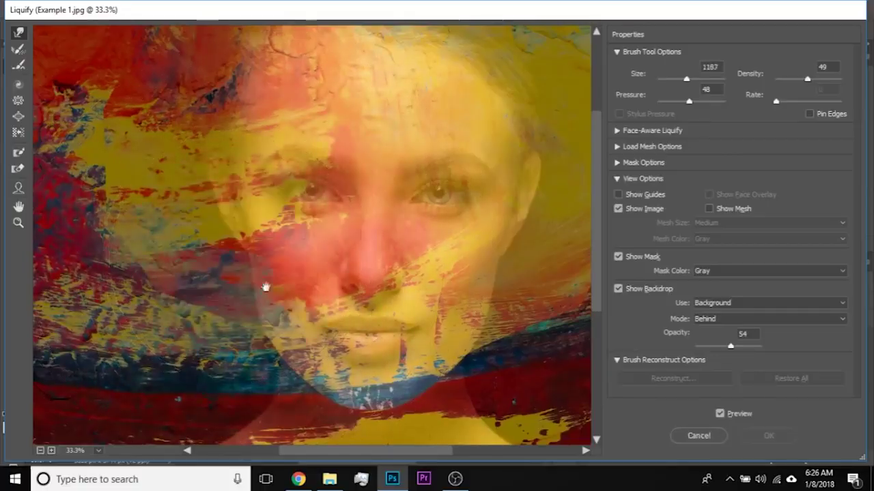
pyautogui.moveTo(266, 288); pyautogui.dragTo(329, 274)
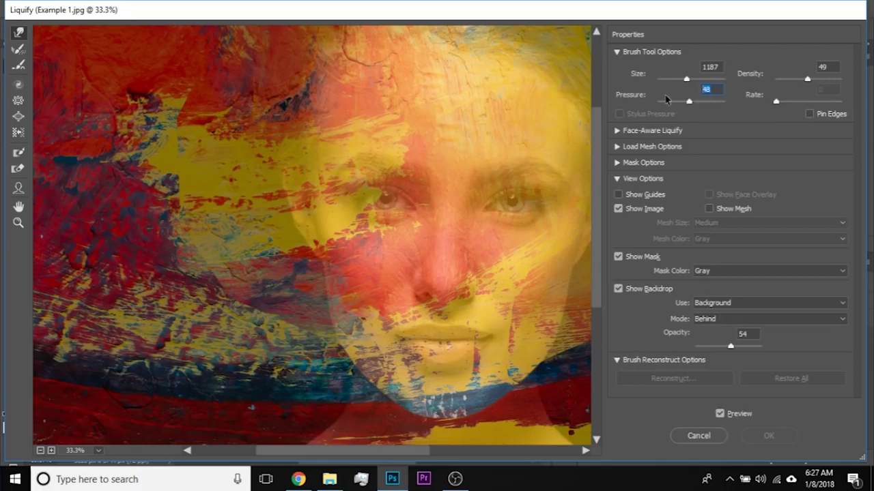
# - Set the Forward Warp pressure to 20 and bring the brush size to 917 for the image-left cheek
pyautogui.keyDown('alt'); pyautogui.rightClick(243, 288); pyautogui.keyUp('alt')
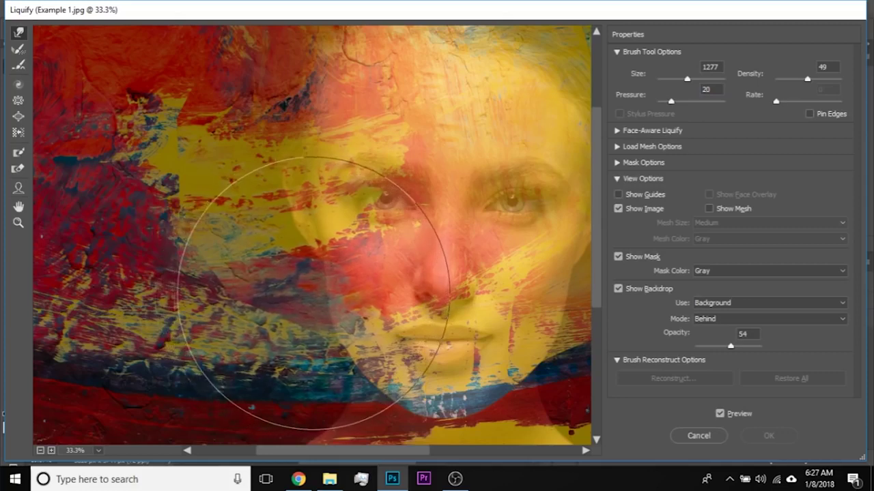
pyautogui.keyDown('alt'); pyautogui.rightClick(313, 293); pyautogui.keyUp('alt')
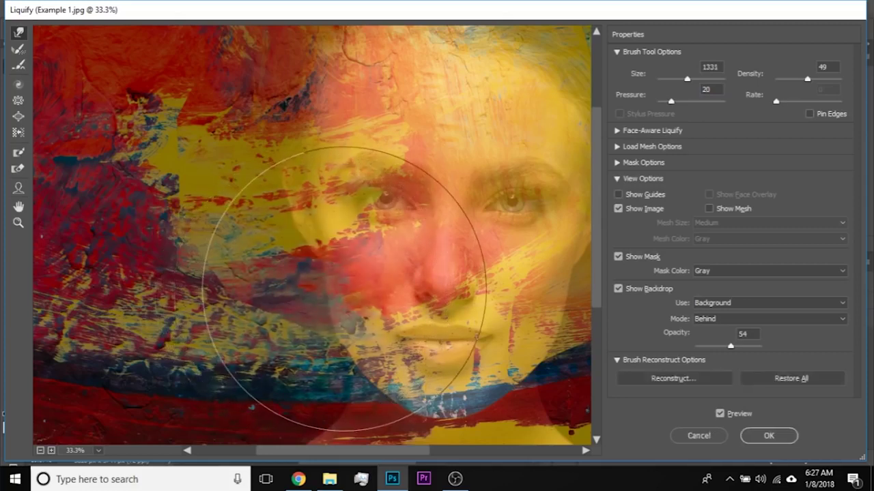
pyautogui.keyDown('alt'); pyautogui.rightClick(343, 289); pyautogui.keyUp('alt')
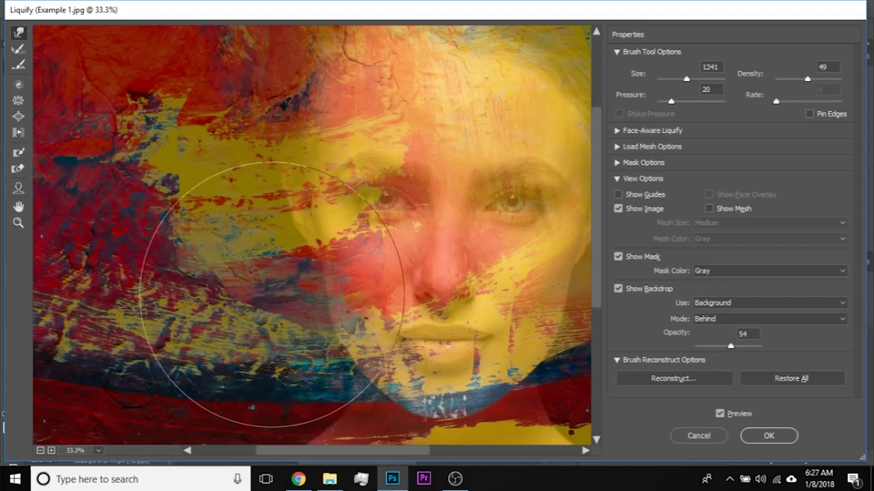
pyautogui.keyDown('alt'); pyautogui.rightClick(280, 301); pyautogui.keyUp('alt')
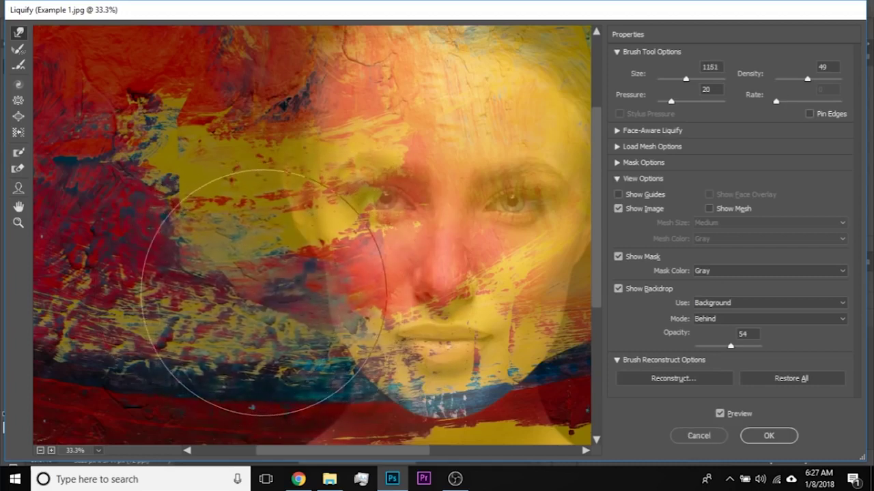
pyautogui.keyDown('alt'); pyautogui.rightClick(264, 293); pyautogui.keyUp('alt')
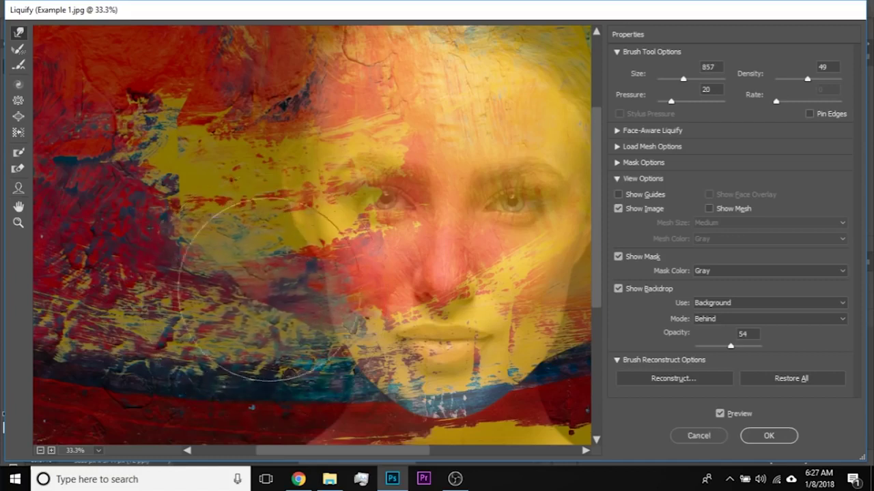
pyautogui.keyDown('alt'); pyautogui.rightClick(293, 286); pyautogui.keyUp('alt')
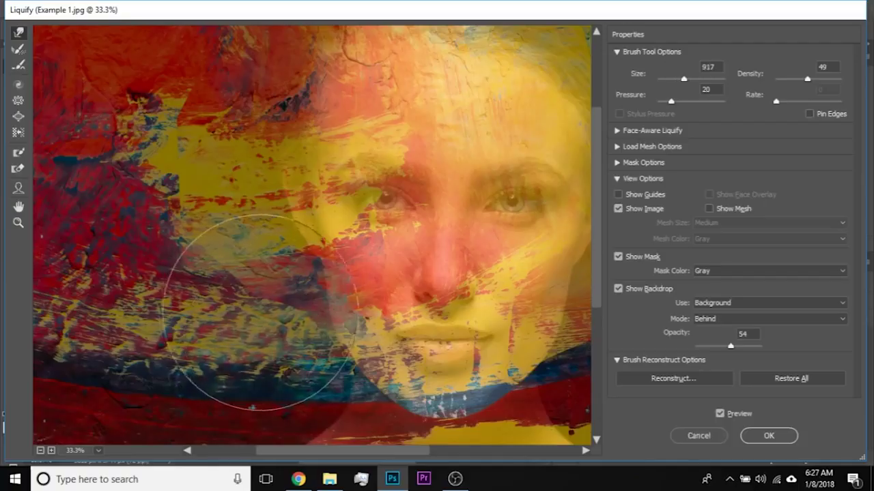
# - Warp the paint beside the image-left cheek and jaw to follow the face contour, and set the backdrop opacity to 37
pyautogui.moveTo(259, 312)
pyautogui.mouseDown()
pyautogui.moveTo(238, 323)
pyautogui.moveTo(275, 311)
pyautogui.moveTo(226, 326)
pyautogui.moveTo(262, 316)
pyautogui.moveTo(238, 333)
pyautogui.moveTo(255, 321)
pyautogui.moveTo(199, 310)
pyautogui.mouseUp()
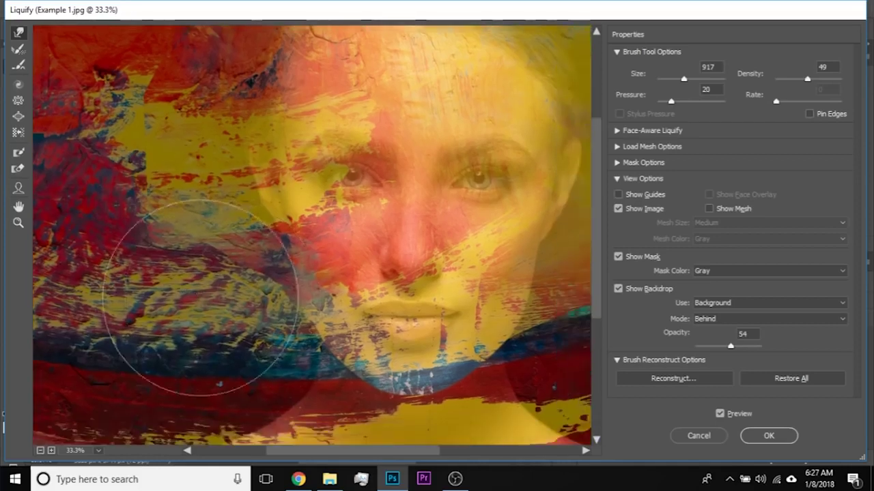
pyautogui.press('[')
pyautogui.moveTo(234, 265)
pyautogui.mouseDown()
pyautogui.moveTo(265, 272)
pyautogui.moveTo(238, 253)
pyautogui.moveTo(225, 205)
pyautogui.moveTo(205, 198)
pyautogui.moveTo(223, 191)
pyautogui.moveTo(157, 174)
pyautogui.moveTo(178, 157)
pyautogui.mouseUp()
pyautogui.moveTo(729, 346); pyautogui.dragTo(720, 349)
pyautogui.moveTo(401, 301); pyautogui.dragTo(317, 300)
pyautogui.moveTo(221, 294); pyautogui.dragTo(163, 291)
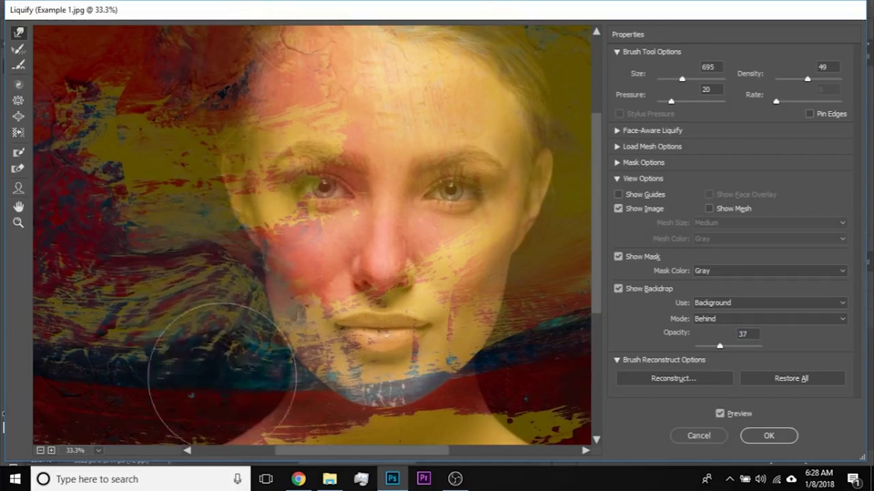
pyautogui.moveTo(282, 336); pyautogui.dragTo(245, 325)
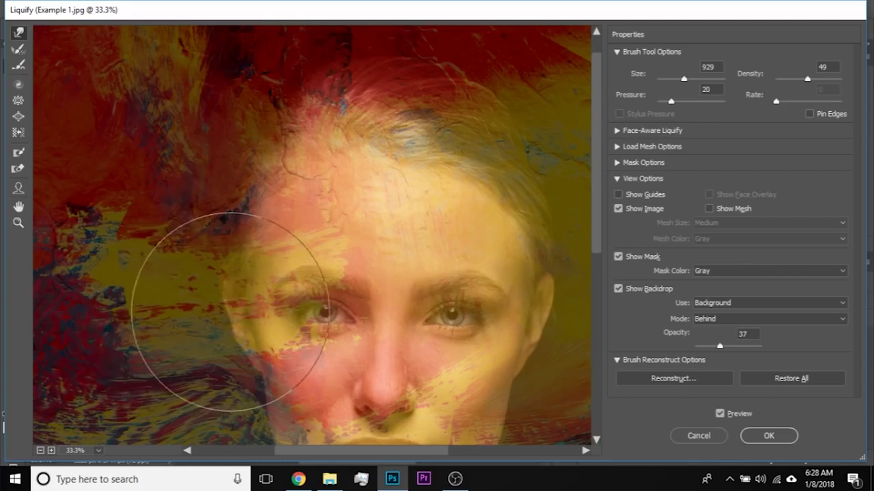
# - Warp the paint beside the image-left temple and ear inward with a brush size of 929
pyautogui.moveTo(153, 315)
pyautogui.mouseDown()
pyautogui.moveTo(205, 289)
pyautogui.moveTo(107, 316)
pyautogui.moveTo(180, 299)
pyautogui.moveTo(191, 286)
pyautogui.moveTo(164, 311)
pyautogui.moveTo(161, 293)
pyautogui.moveTo(202, 291)
pyautogui.moveTo(149, 299)
pyautogui.moveTo(157, 290)
pyautogui.moveTo(189, 290)
pyautogui.moveTo(176, 301)
pyautogui.moveTo(167, 292)
pyautogui.moveTo(127, 321)
pyautogui.moveTo(204, 293)
pyautogui.mouseUp()
pyautogui.press('space')
pyautogui.moveTo(403, 319)
pyautogui.mouseDown()
pyautogui.moveTo(202, 284)
pyautogui.moveTo(253, 303)
pyautogui.moveTo(337, 290)
pyautogui.moveTo(310, 290)
pyautogui.mouseUp()
pyautogui.press('space')
# - Bend the paint bands beside the image-right cheek and jaw around the face, using brush sizes from 1115 down to 707
pyautogui.moveTo(265, 287); pyautogui.dragTo(315, 280)
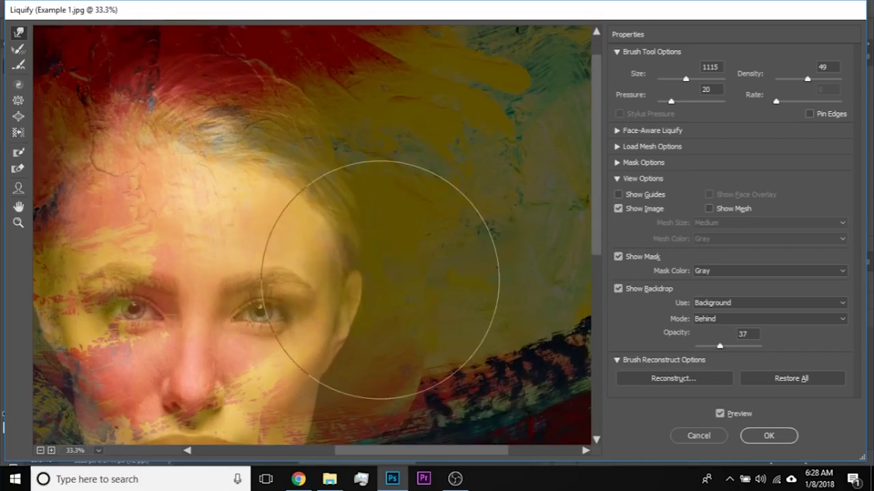
pyautogui.moveTo(410, 384); pyautogui.dragTo(478, 250)
pyautogui.keyDown('alt'); pyautogui.rightClick(422, 260); pyautogui.keyUp('alt')
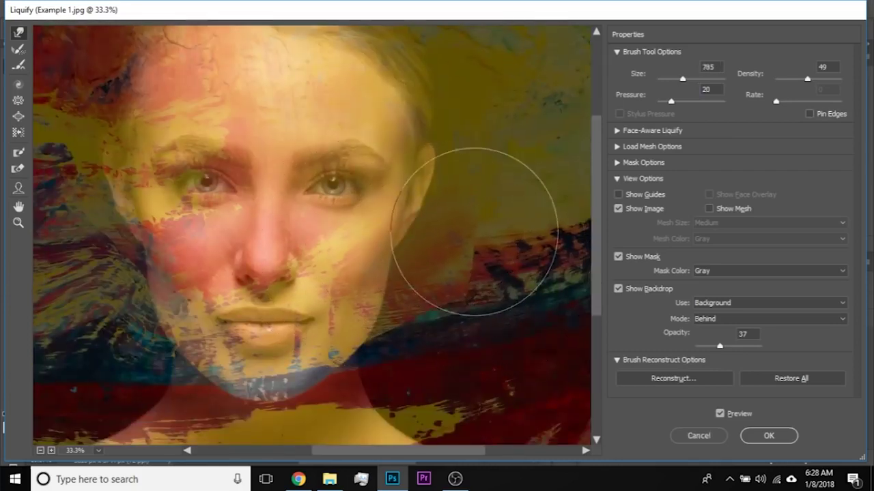
pyautogui.keyDown('alt'); pyautogui.rightClick(389, 318); pyautogui.keyUp('alt')
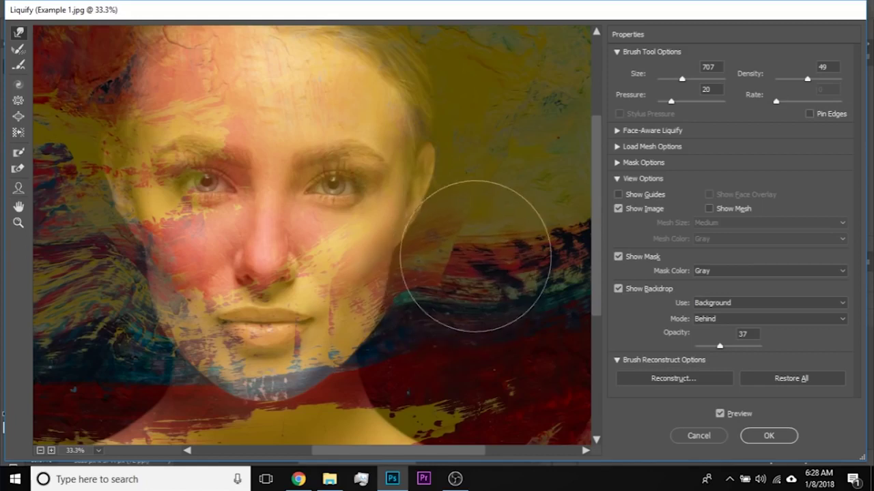
pyautogui.scroll(-3, 407, 261)
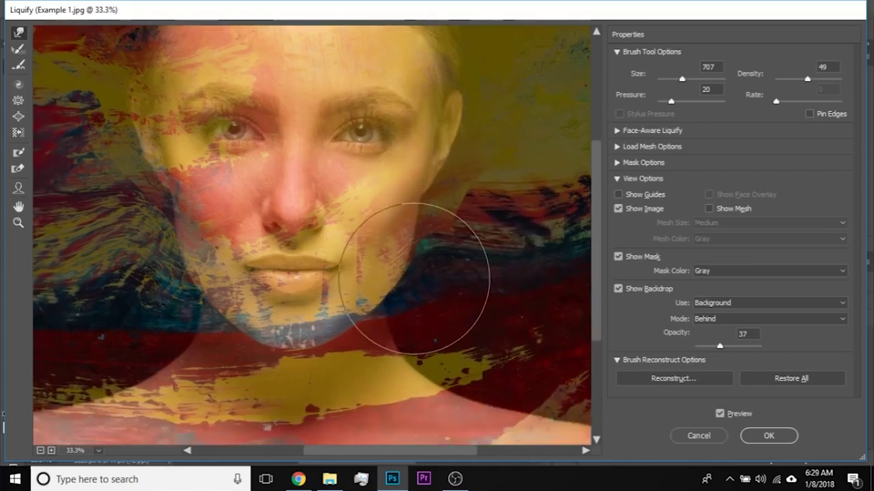
pyautogui.moveTo(381, 313); pyautogui.dragTo(462, 267)
# - Shape the paint bands across the neck and chest, enlarging the warp brush to 2551
pyautogui.moveTo(223, 333)
pyautogui.mouseDown()
pyautogui.moveTo(225, 324)
pyautogui.moveTo(225, 341)
pyautogui.moveTo(280, 342)
pyautogui.mouseUp()
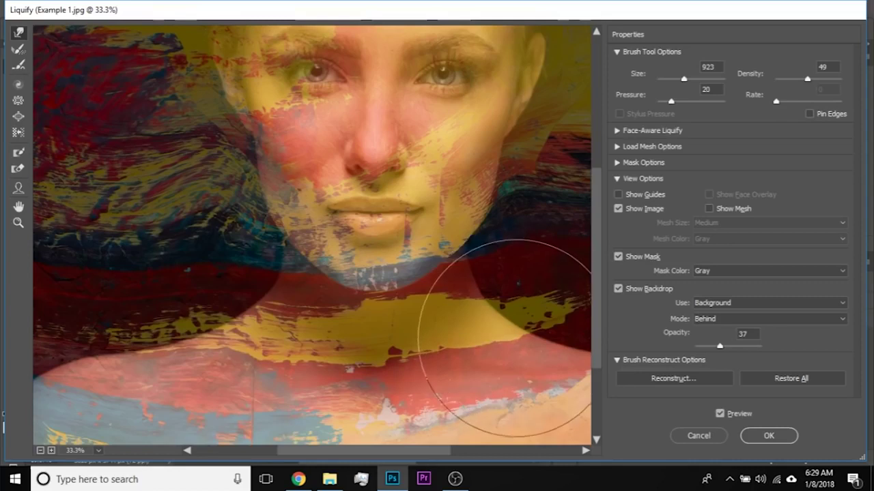
pyautogui.keyDown('alt'); pyautogui.scroll(-3, 523, 339); pyautogui.keyUp('alt')
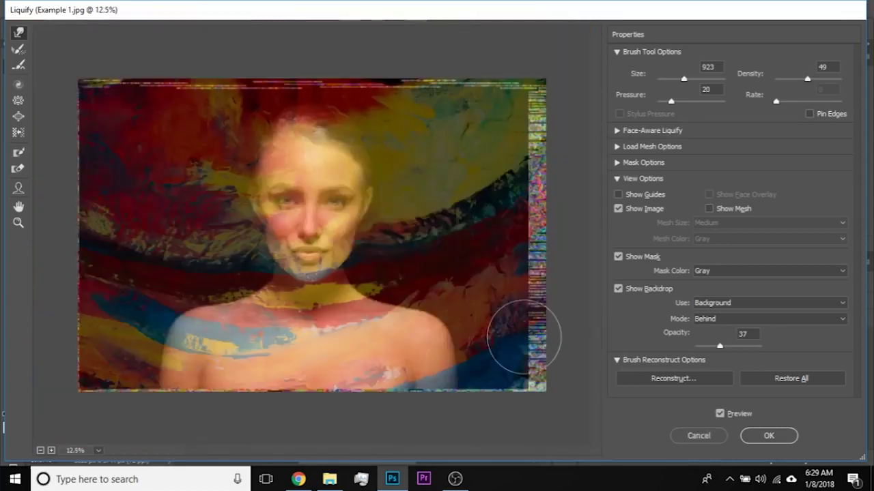
pyautogui.moveTo(255, 330)
pyautogui.mouseDown()
pyautogui.moveTo(328, 335)
pyautogui.moveTo(353, 347)
pyautogui.moveTo(418, 336)
pyautogui.mouseUp()
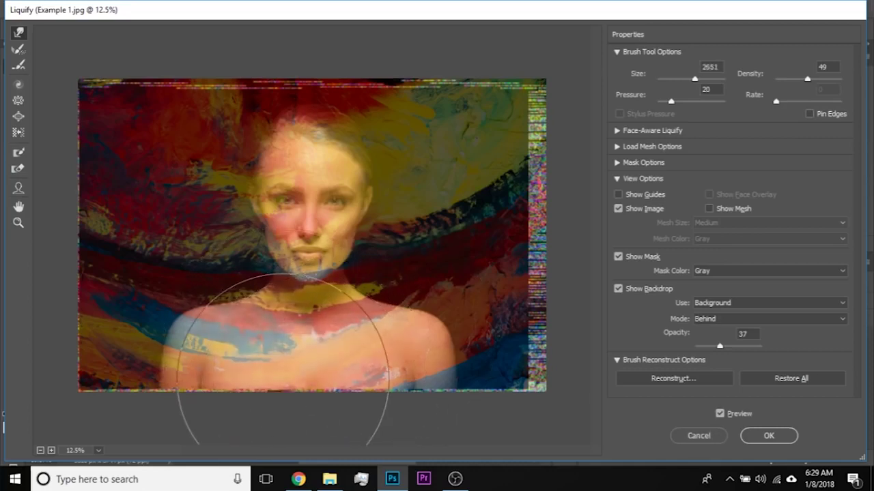
pyautogui.moveTo(208, 333); pyautogui.dragTo(37, 297)
# - Warp the blue and yellow paint around the image-left shoulder with brush sizes of 1075 and 1261
pyautogui.hotkey('ctrl', '+')
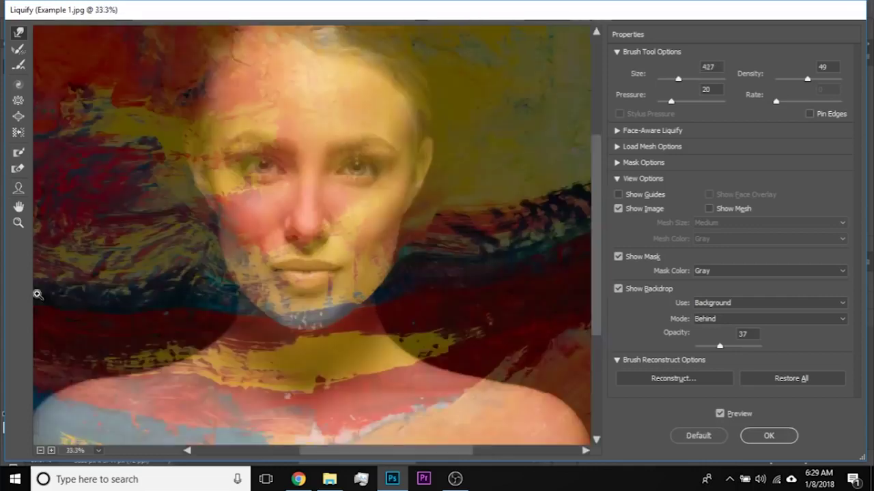
pyautogui.hotkey('ctrl', '+')
pyautogui.moveTo(161, 337); pyautogui.dragTo(404, 172)
pyautogui.moveTo(202, 326); pyautogui.dragTo(308, 278)
pyautogui.moveTo(233, 329); pyautogui.dragTo(350, 325)
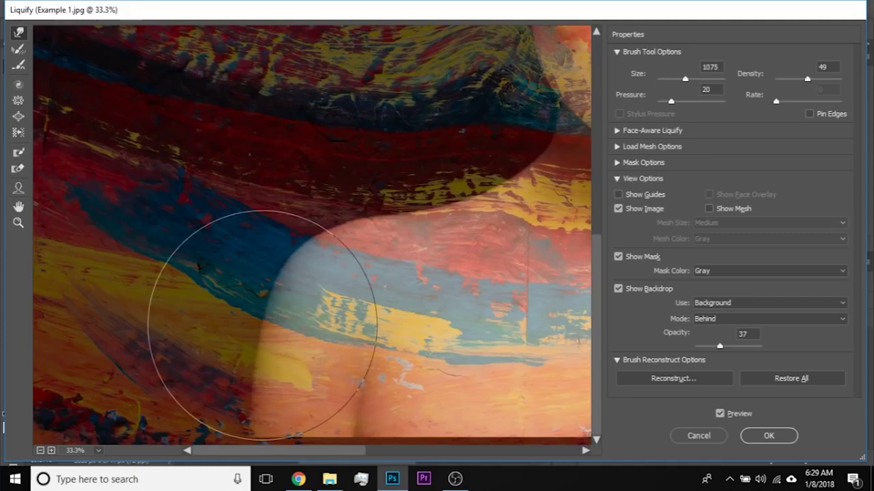
pyautogui.moveTo(282, 328)
pyautogui.mouseDown()
pyautogui.moveTo(339, 331)
pyautogui.moveTo(330, 331)
pyautogui.mouseUp()
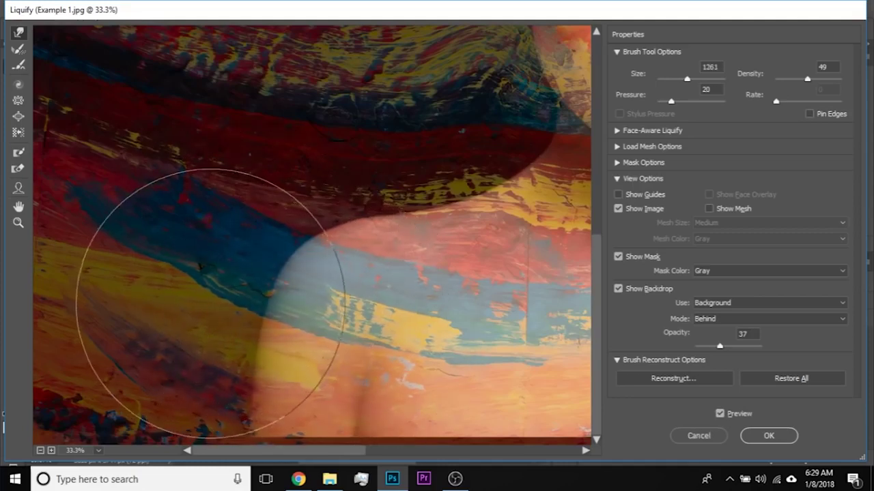
pyautogui.moveTo(210, 301)
pyautogui.mouseDown()
pyautogui.moveTo(320, 304)
pyautogui.moveTo(283, 304)
pyautogui.moveTo(167, 225)
pyautogui.moveTo(148, 262)
pyautogui.moveTo(257, 276)
pyautogui.moveTo(208, 248)
pyautogui.moveTo(152, 270)
pyautogui.moveTo(164, 287)
pyautogui.moveTo(228, 286)
pyautogui.moveTo(183, 288)
pyautogui.moveTo(135, 230)
pyautogui.moveTo(185, 274)
pyautogui.moveTo(243, 260)
pyautogui.moveTo(194, 356)
pyautogui.moveTo(224, 333)
pyautogui.moveTo(217, 382)
pyautogui.moveTo(217, 373)
pyautogui.moveTo(276, 396)
pyautogui.moveTo(193, 377)
pyautogui.moveTo(179, 336)
pyautogui.moveTo(157, 327)
pyautogui.moveTo(208, 326)
pyautogui.moveTo(107, 306)
pyautogui.moveTo(182, 310)
pyautogui.moveTo(196, 293)
pyautogui.mouseUp()
# - Pull the paint around the image-right shoulder's curve with a brush size of 1423
pyautogui.press('[')
pyautogui.press('[')
pyautogui.moveTo(304, 263); pyautogui.dragTo(170, 353)
pyautogui.press(']')
pyautogui.press('[')
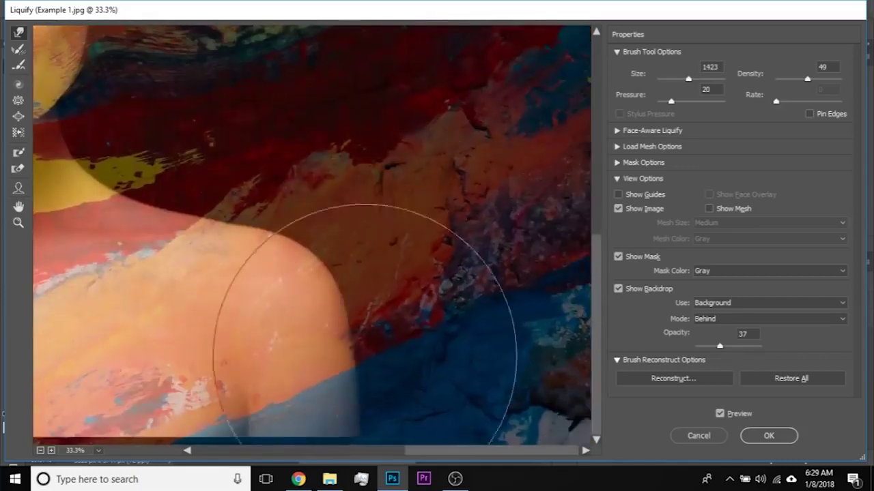
pyautogui.press('[')
pyautogui.press('[')
pyautogui.press('[')
pyautogui.press('[')
pyautogui.press('[')
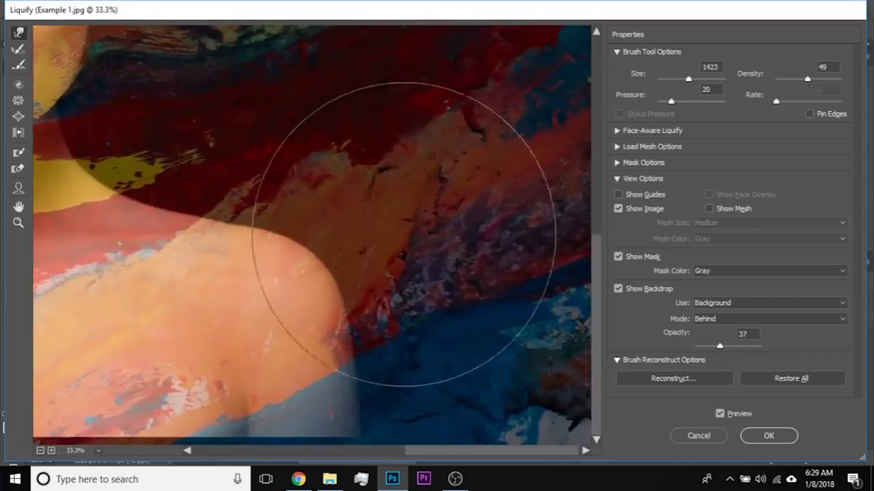
# - Push the paint above the head down around the crown and hair with a brush size of 1339
pyautogui.moveTo(215, 203); pyautogui.dragTo(341, 148)
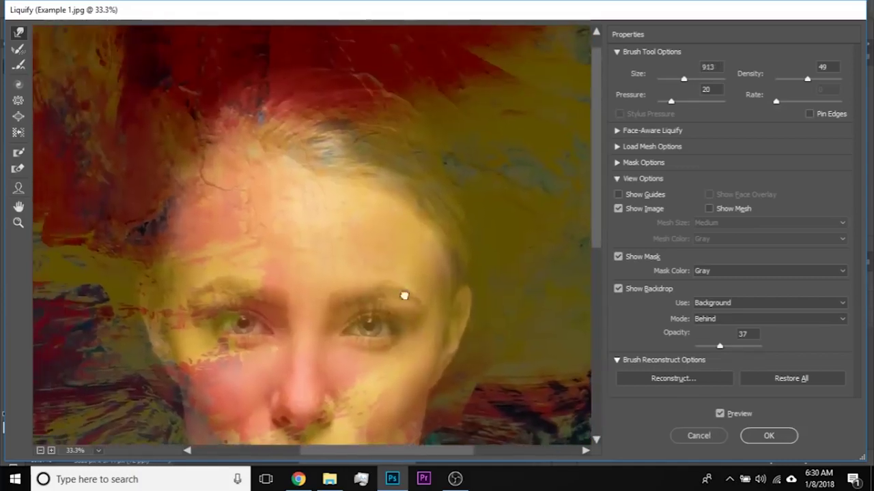
pyautogui.press(']')
pyautogui.press(']')
pyautogui.press(']')
pyautogui.press(']')
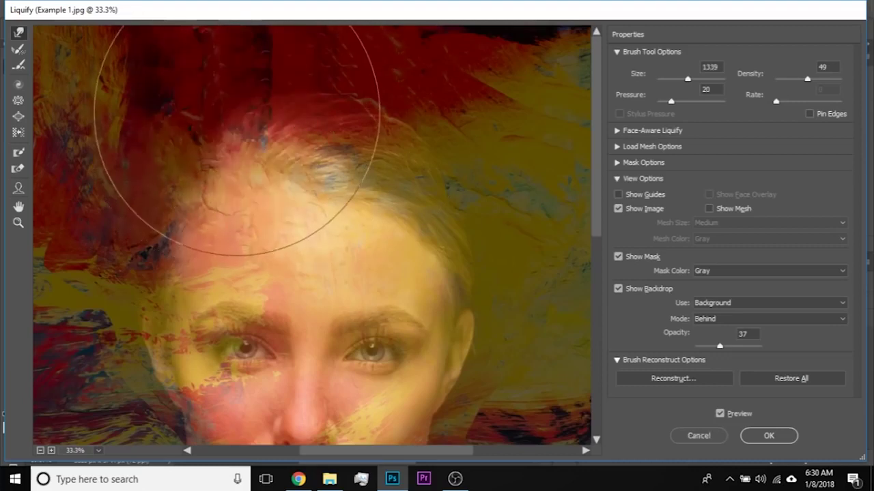
pyautogui.moveTo(250, 142); pyautogui.dragTo(249, 159)
pyautogui.moveTo(134, 133)
pyautogui.mouseDown()
pyautogui.moveTo(125, 157)
pyautogui.moveTo(140, 169)
pyautogui.mouseUp()
pyautogui.moveTo(396, 103); pyautogui.dragTo(476, 190)
# - Sweep the red paint over the hair toward the image-right side with a brush size of 625
pyautogui.press('[')
pyautogui.press('[')
pyautogui.press('[')
pyautogui.press('[')
pyautogui.moveTo(253, 59)
pyautogui.mouseDown()
pyautogui.moveTo(493, 220)
pyautogui.moveTo(267, 93)
pyautogui.moveTo(247, 100)
pyautogui.moveTo(298, 117)
pyautogui.moveTo(273, 87)
pyautogui.mouseUp()
pyautogui.press(']')
pyautogui.press(']')
pyautogui.press('[')
pyautogui.press('[')
pyautogui.press('[')
pyautogui.press('[')
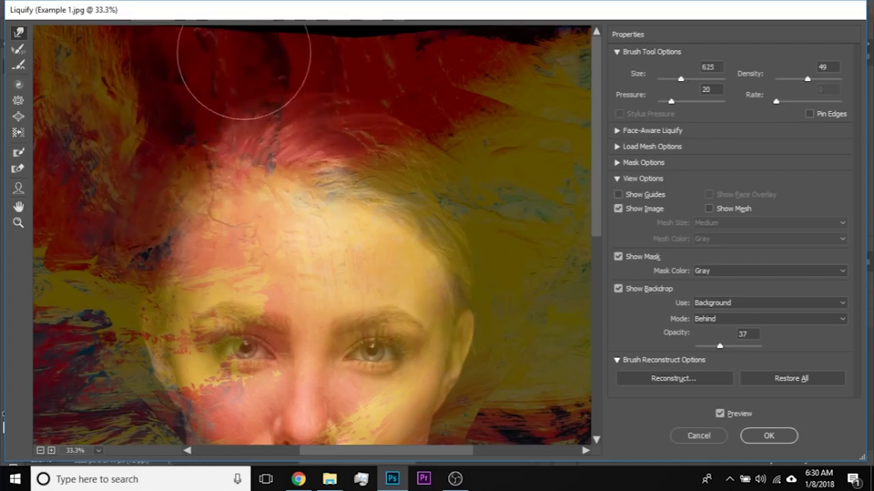
pyautogui.moveTo(315, 33)
pyautogui.mouseDown()
pyautogui.moveTo(230, 49)
pyautogui.moveTo(331, 39)
pyautogui.moveTo(352, 51)
pyautogui.mouseUp()
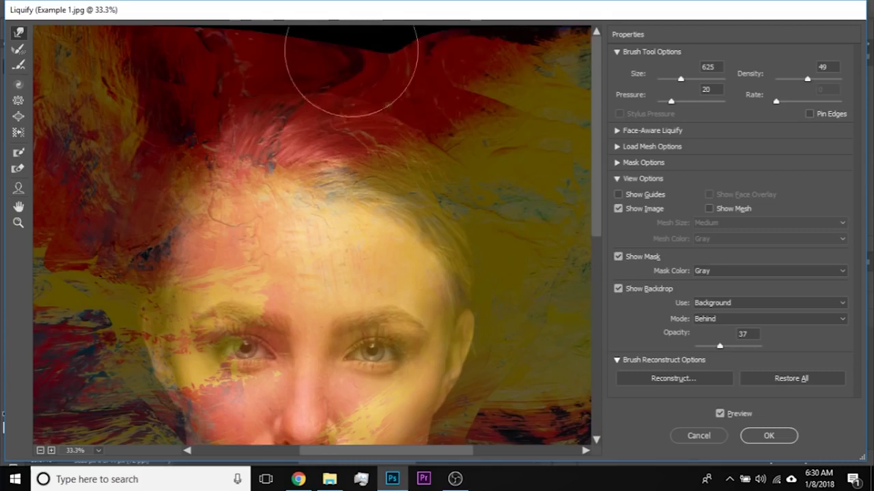
pyautogui.moveTo(400, 64)
pyautogui.mouseDown()
pyautogui.moveTo(423, 64)
pyautogui.moveTo(383, 63)
pyautogui.moveTo(454, 74)
pyautogui.moveTo(370, 46)
pyautogui.moveTo(462, 92)
pyautogui.mouseUp()
pyautogui.moveTo(332, 109)
pyautogui.mouseDown()
pyautogui.moveTo(356, 121)
pyautogui.moveTo(332, 122)
pyautogui.moveTo(375, 75)
pyautogui.moveTo(464, 114)
pyautogui.moveTo(378, 58)
pyautogui.moveTo(463, 95)
pyautogui.moveTo(419, 73)
pyautogui.moveTo(526, 170)
pyautogui.moveTo(547, 171)
pyautogui.moveTo(527, 138)
pyautogui.moveTo(482, 140)
pyautogui.moveTo(459, 155)
pyautogui.moveTo(426, 158)
pyautogui.moveTo(469, 138)
pyautogui.moveTo(446, 145)
pyautogui.moveTo(453, 113)
pyautogui.moveTo(513, 115)
pyautogui.moveTo(473, 116)
pyautogui.moveTo(440, 146)
pyautogui.mouseUp()
pyautogui.press('[')
pyautogui.press(']')
pyautogui.press(']')
pyautogui.press(']')
pyautogui.press(']')
pyautogui.keyDown('alt'); pyautogui.rightClick(303, 141); pyautogui.keyUp('alt')
pyautogui.keyDown('alt'); pyautogui.rightClick(177, 114); pyautogui.keyUp('alt')
# - Raise the pressure to 40 and warp the paint over the image-left cheek and eye with brush sizes of 373 and 439
pyautogui.moveTo(298, 239); pyautogui.dragTo(399, 46)
pyautogui.moveTo(374, 264)
pyautogui.mouseDown()
pyautogui.moveTo(311, 185)
pyautogui.moveTo(292, 248)
pyautogui.moveTo(240, 246)
pyautogui.mouseUp()
pyautogui.keyDown('alt'); pyautogui.rightClick(292, 248); pyautogui.keyUp('alt')
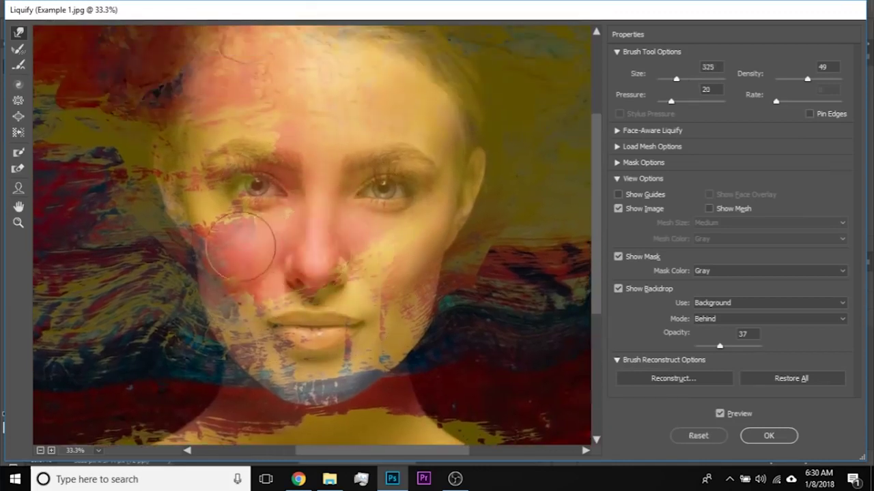
pyautogui.keyDown('alt'); pyautogui.rightClick(281, 216); pyautogui.keyUp('alt')
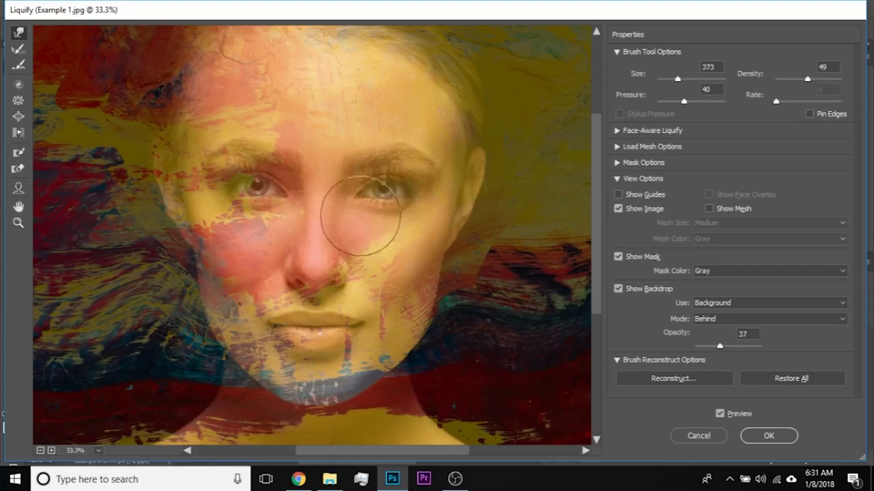
pyautogui.scroll(2, 363, 216)
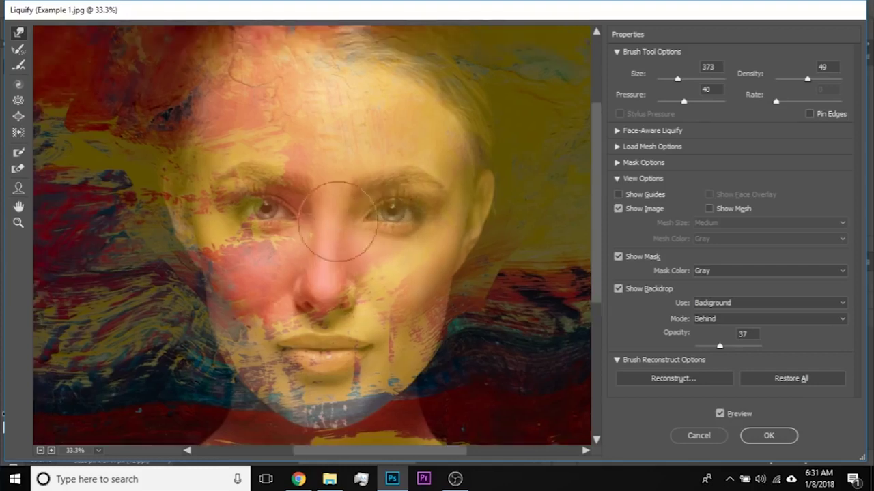
pyautogui.moveTo(318, 247); pyautogui.dragTo(344, 265)
pyautogui.moveTo(269, 235); pyautogui.dragTo(262, 235)
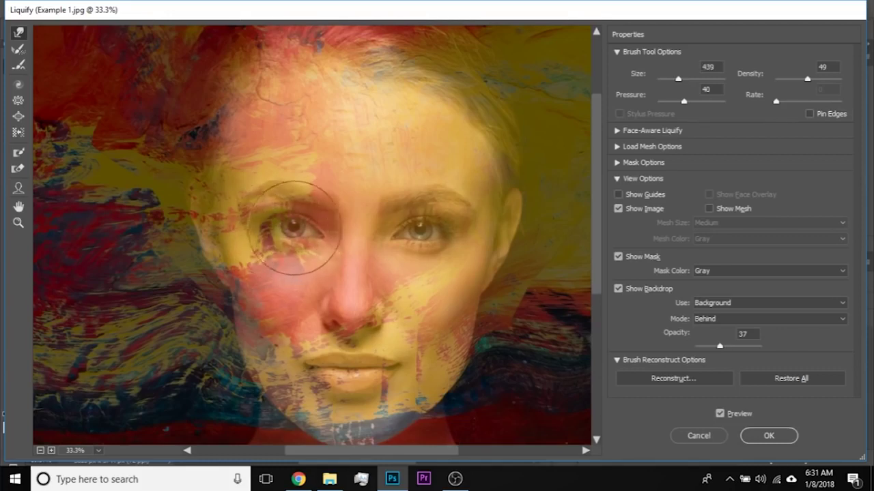
# - Shape the paint over the image-right cheek and beside the nose and mouth, with brush size 361 and pressure 38
pyautogui.hscroll(3, 322, 249)
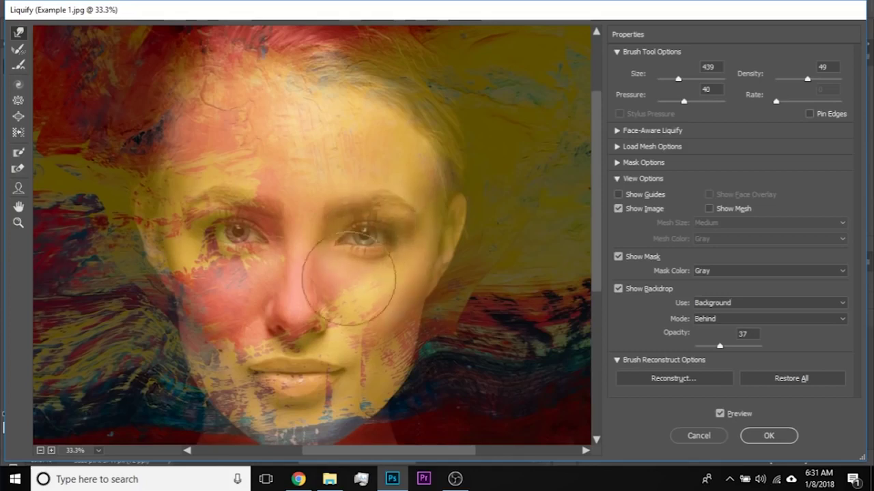
pyautogui.moveTo(243, 349); pyautogui.dragTo(298, 254)
pyautogui.moveTo(347, 312); pyautogui.dragTo(298, 312)
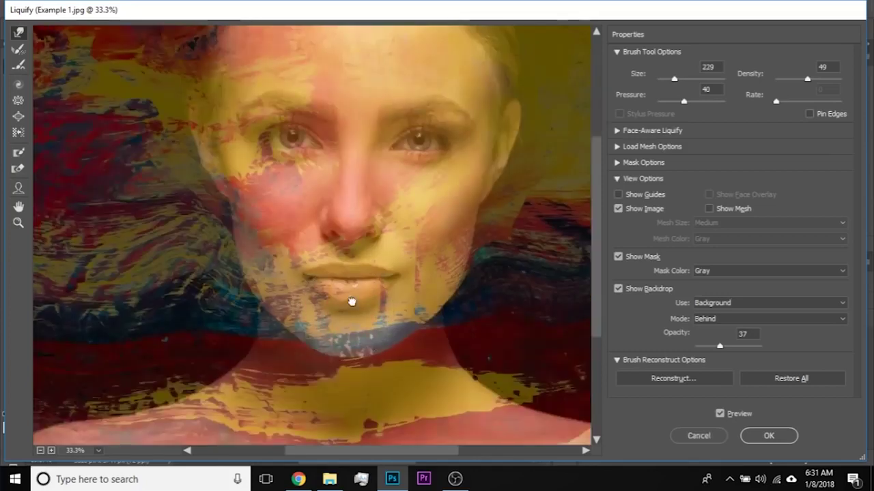
pyautogui.moveTo(352, 303); pyautogui.dragTo(330, 335)
pyautogui.moveTo(271, 284)
pyautogui.mouseDown()
pyautogui.moveTo(300, 283)
pyautogui.moveTo(295, 271)
pyautogui.mouseUp()
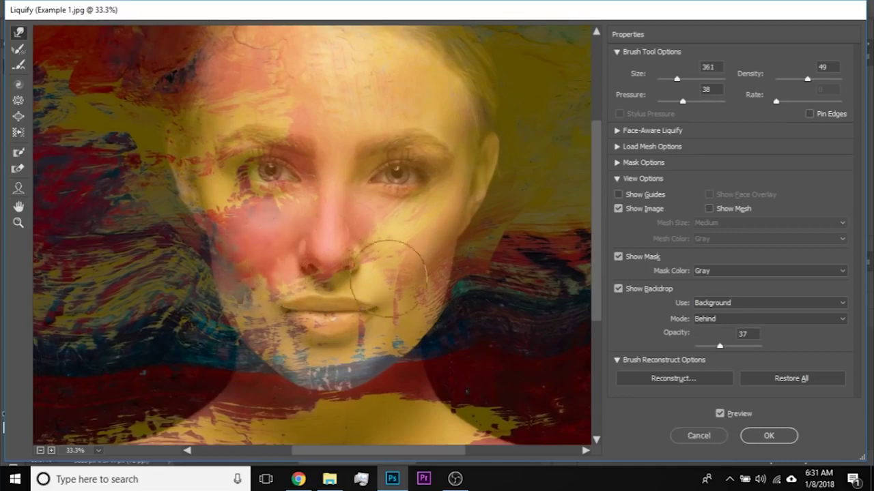
# - Refine the paint around the mouth and chin with a brush size of 271, and apply the Liquify filter
pyautogui.moveTo(322, 336)
pyautogui.mouseDown()
pyautogui.moveTo(289, 320)
pyautogui.moveTo(263, 338)
pyautogui.mouseUp()
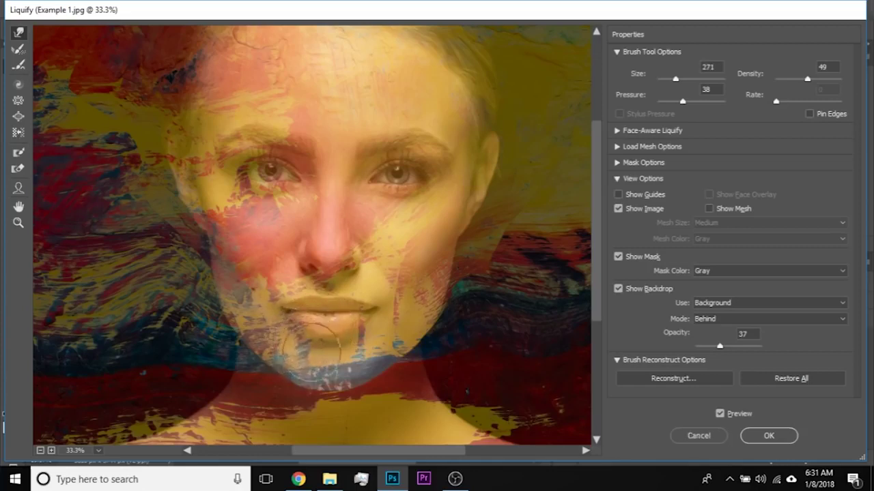
pyautogui.scroll(2, 361, 327)
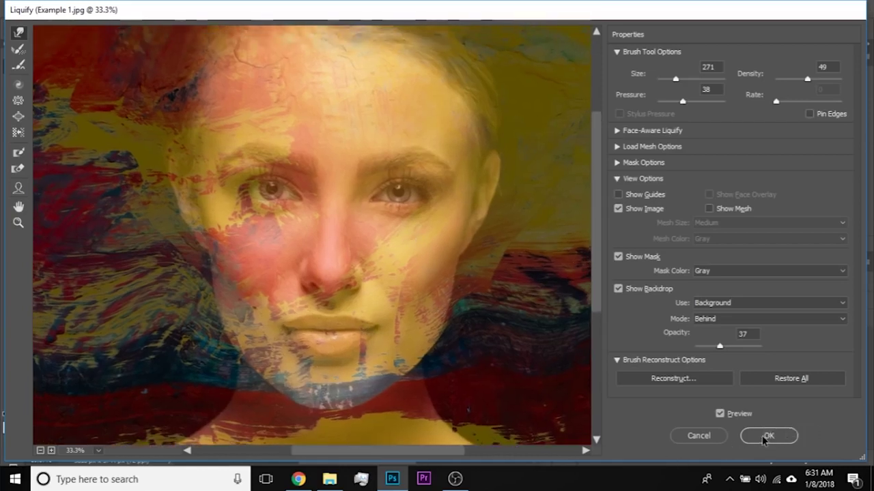
pyautogui.press('Return')
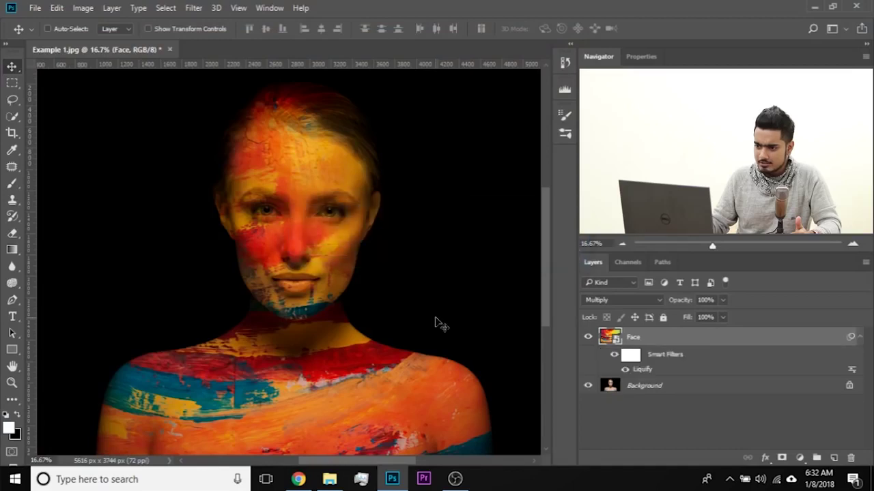
# - Compare the paint over the cheeks, nose and mouth with and without the Liquify filter
pyautogui.hotkey('ctrl', '+')
pyautogui.hotkey('ctrl', '+')
pyautogui.hotkey('ctrl', '+')
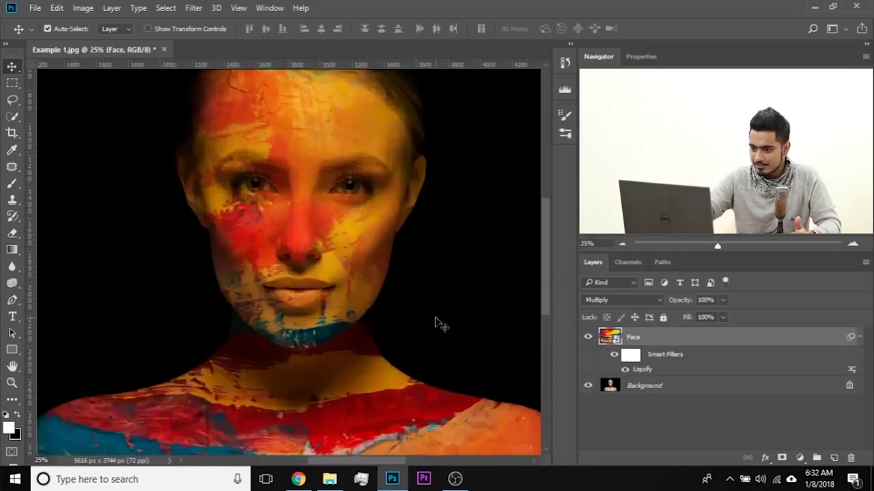
pyautogui.moveTo(429, 294); pyautogui.dragTo(420, 341)
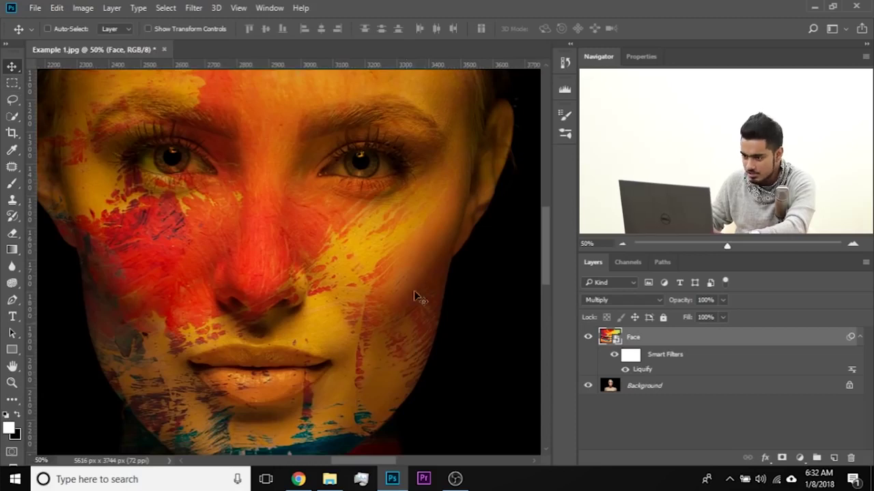
pyautogui.moveTo(402, 225); pyautogui.dragTo(466, 288)
pyautogui.moveTo(230, 259); pyautogui.dragTo(258, 265)
pyautogui.moveTo(309, 293); pyautogui.dragTo(343, 217)
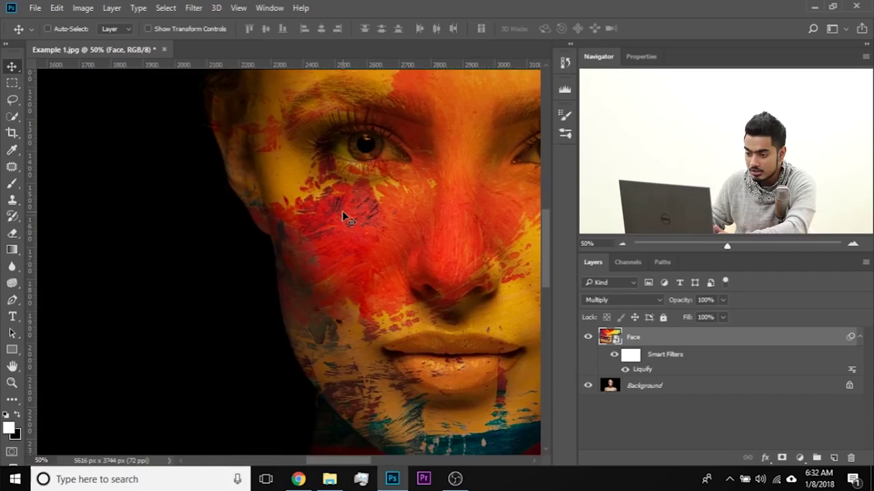
pyautogui.hotkey('ctrl', 'z')
pyautogui.moveTo(386, 239); pyautogui.dragTo(147, 170)
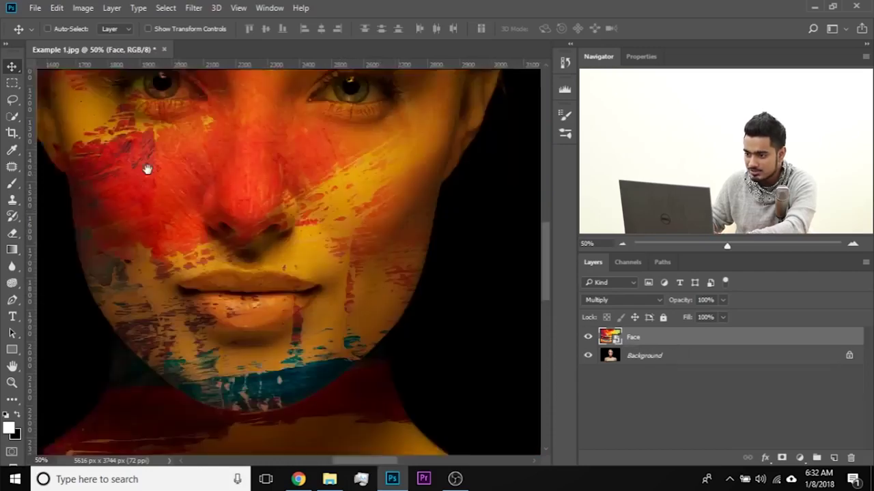
pyautogui.moveTo(390, 255); pyautogui.dragTo(401, 283)
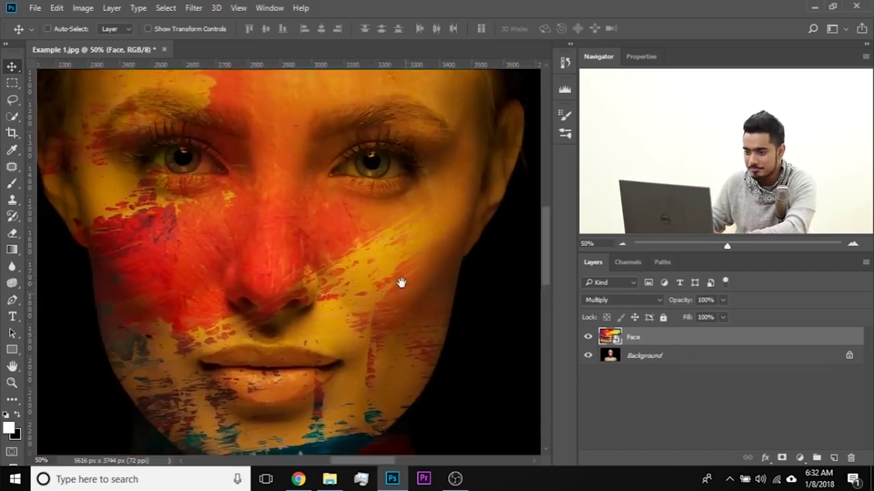
pyautogui.hotkey('ctrl', 'z')
# - Check the forehead, hair and lower face with and without the Liquify filter
pyautogui.moveTo(269, 328); pyautogui.dragTo(356, 279)
pyautogui.moveTo(265, 250); pyautogui.dragTo(276, 413)
pyautogui.moveTo(351, 232); pyautogui.dragTo(232, 222)
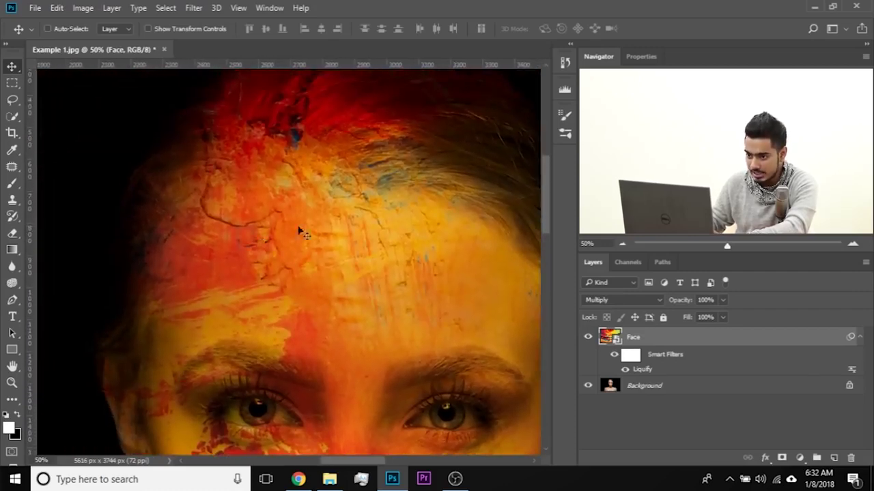
pyautogui.hotkey('ctrl', 'z')
pyautogui.hotkey('ctrl', 'z')
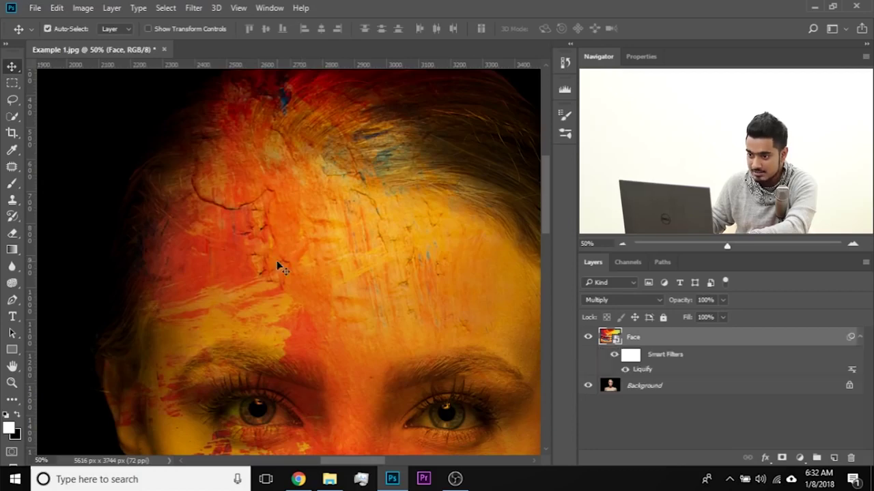
pyautogui.moveTo(361, 331)
pyautogui.mouseDown()
pyautogui.moveTo(355, 252)
pyautogui.moveTo(379, 184)
pyautogui.moveTo(312, 279)
pyautogui.mouseUp()
pyautogui.hotkey('ctrl', 'z')
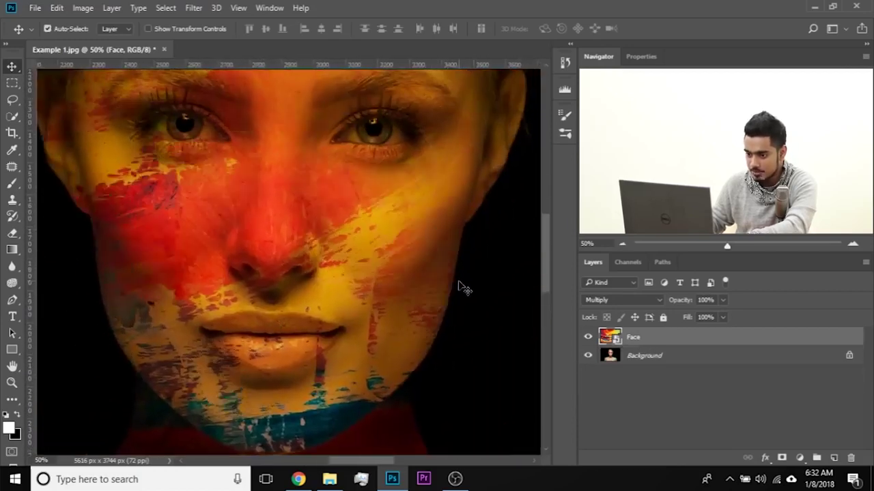
pyautogui.hotkey('ctrl', 'z')
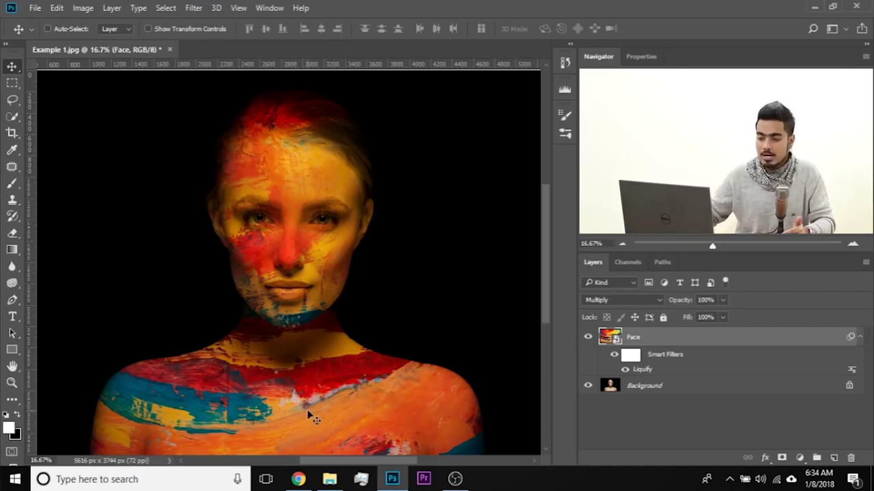
# - Add a Curves adjustment layer above the Face layer and move its white point to input 227, output 255
pyautogui.hotkey('ctrl', '+')
pyautogui.hotkey('ctrl', '+')
pyautogui.hotkey('ctrl', '+')
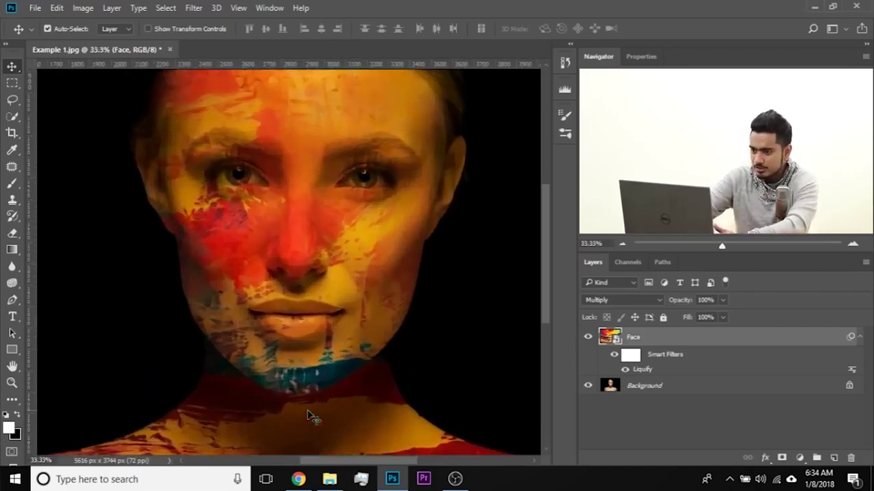
pyautogui.moveTo(336, 416); pyautogui.dragTo(318, 75)
pyautogui.moveTo(316, 403); pyautogui.dragTo(312, 422)
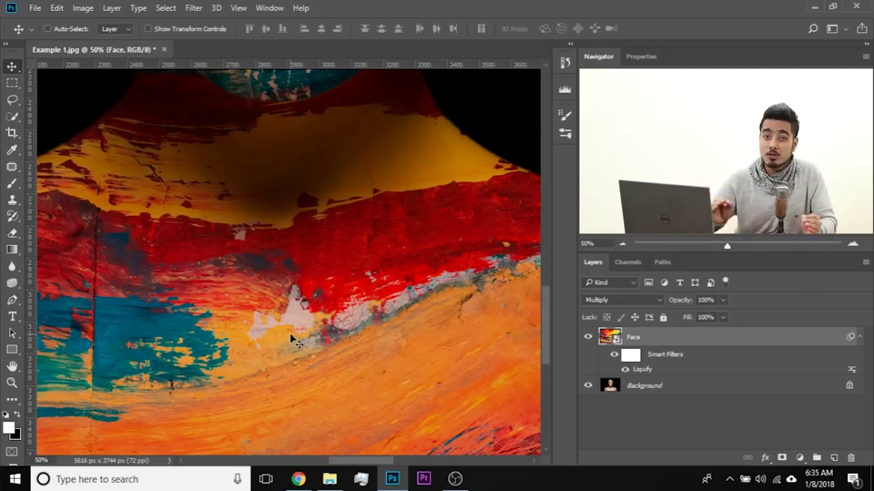
pyautogui.click(799, 458)
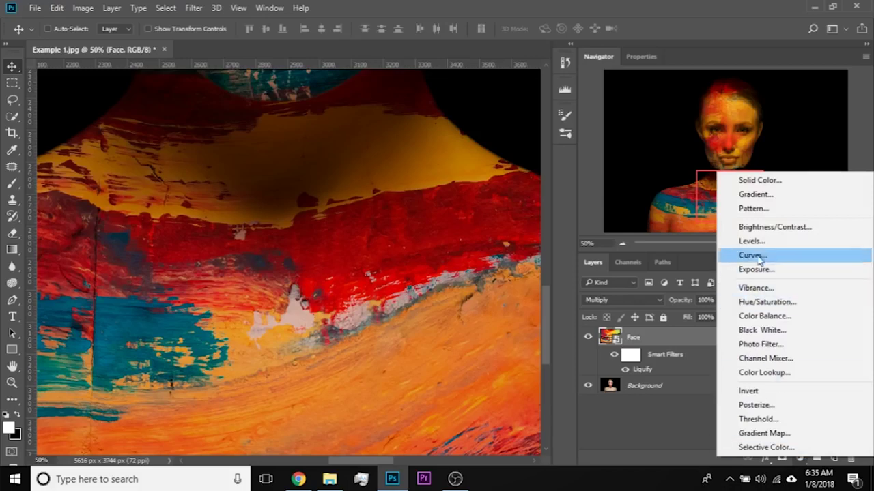
pyautogui.click(750, 255)
pyautogui.scroll(-2, 792, 193)
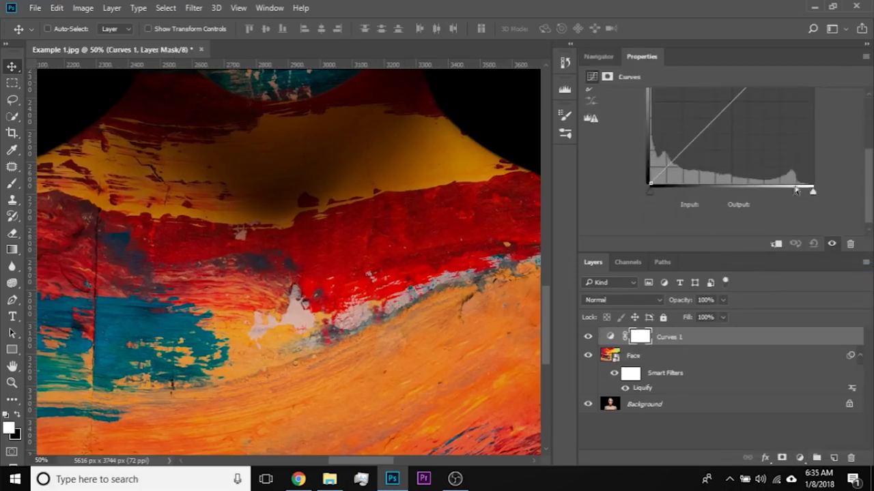
pyautogui.moveTo(812, 190); pyautogui.dragTo(794, 191)
pyautogui.moveTo(276, 146); pyautogui.dragTo(280, 450)
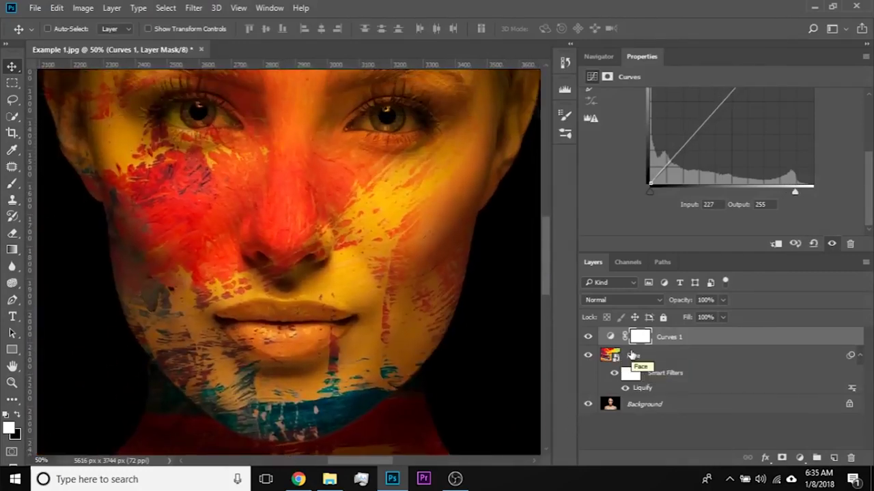
# - Clip the Curves adjustment to the Face layer and fine-tune its white point to brighten the paint slightly
pyautogui.click(776, 246)
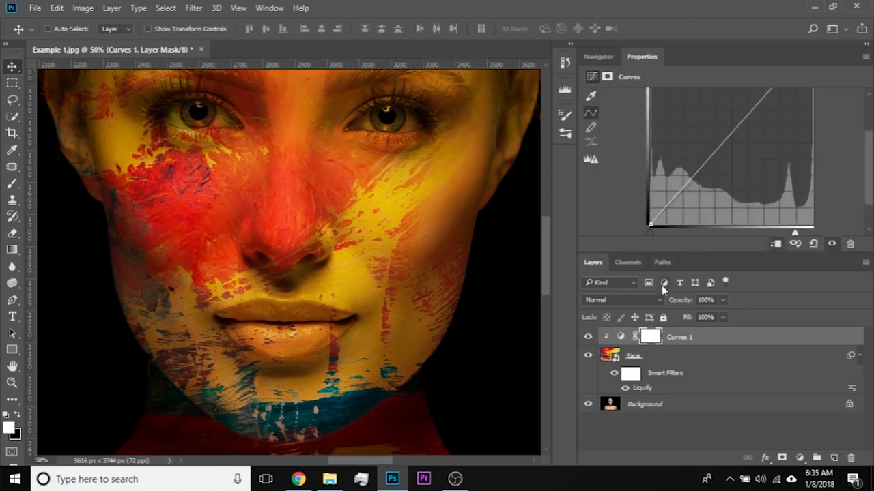
pyautogui.moveTo(318, 164); pyautogui.dragTo(318, 310)
pyautogui.moveTo(796, 234); pyautogui.dragTo(737, 215)
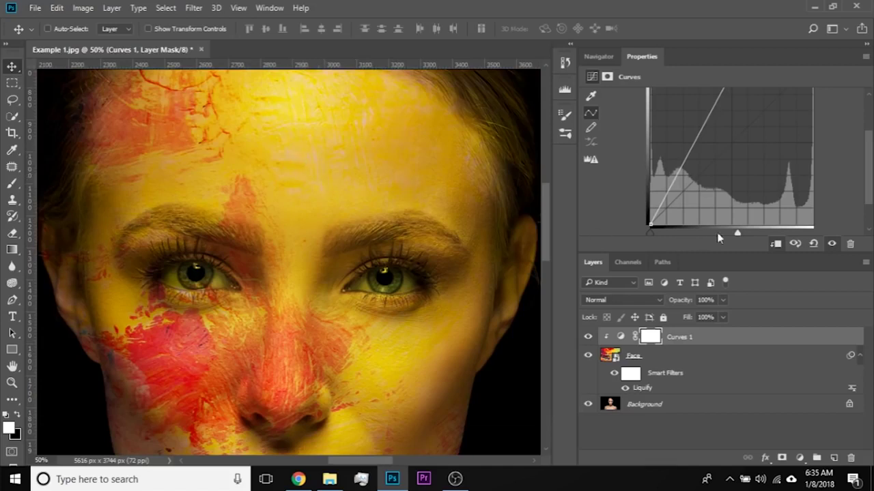
pyautogui.moveTo(737, 234); pyautogui.dragTo(791, 229)
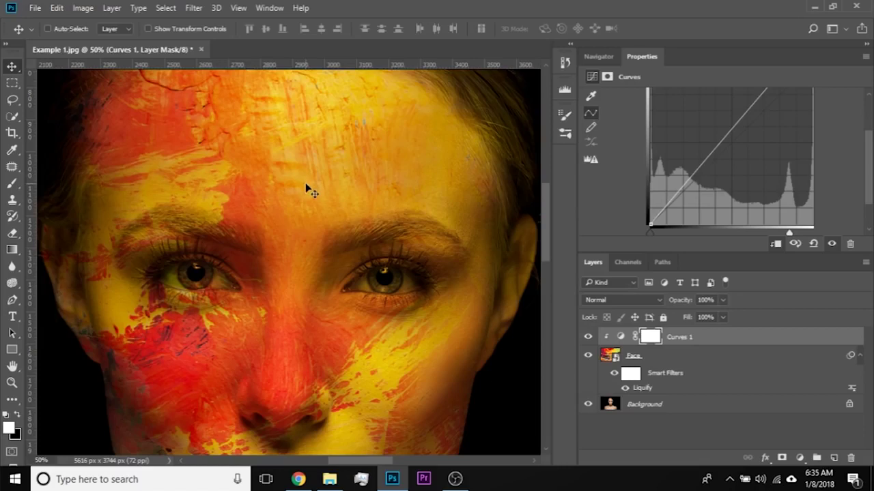
pyautogui.hotkey('ctrl', '-')
pyautogui.hotkey('ctrl', '-')
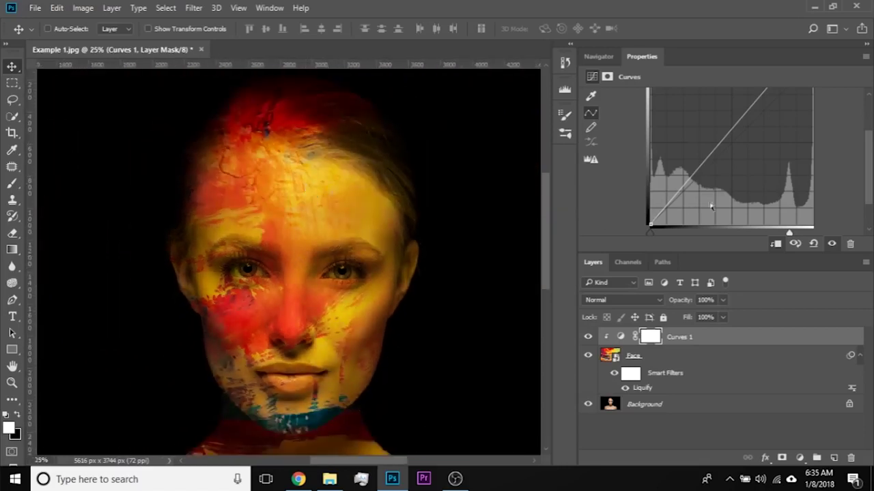
pyautogui.moveTo(790, 234); pyautogui.dragTo(802, 234)
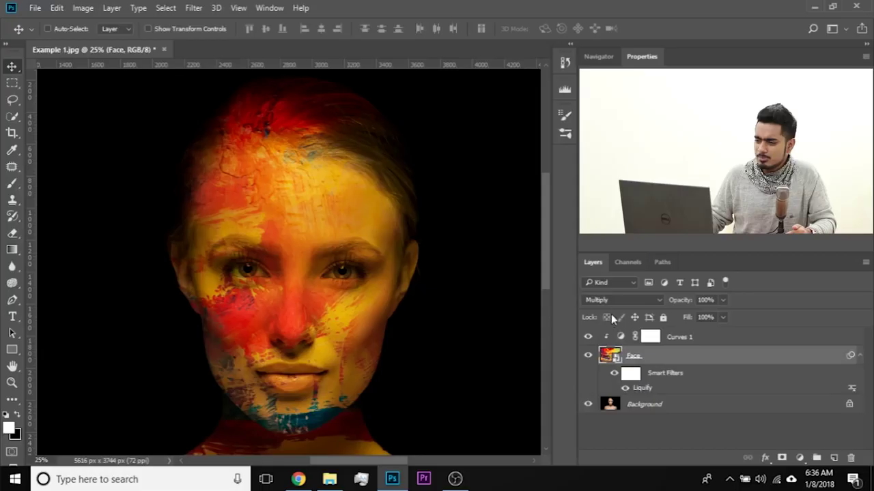
# - Set the Face layer's blend mode to Normal and convert it together with Curves 1 into one smart object
pyautogui.click(615, 301)
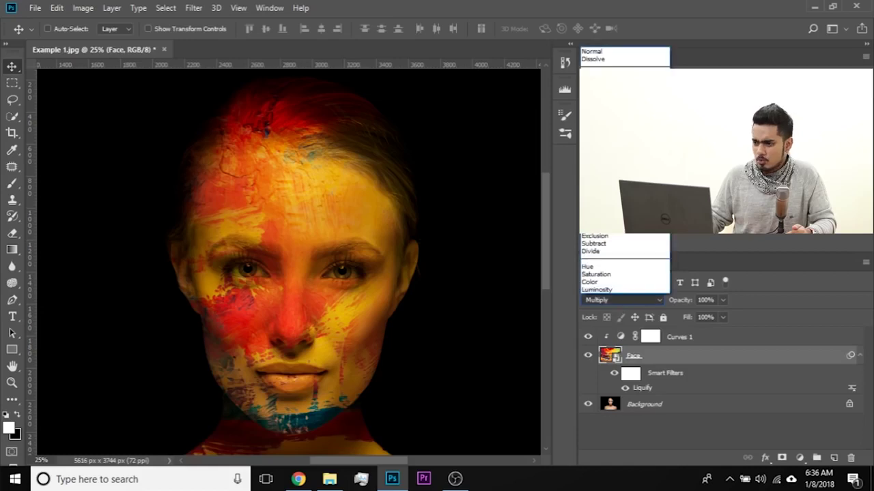
pyautogui.click(624, 54)
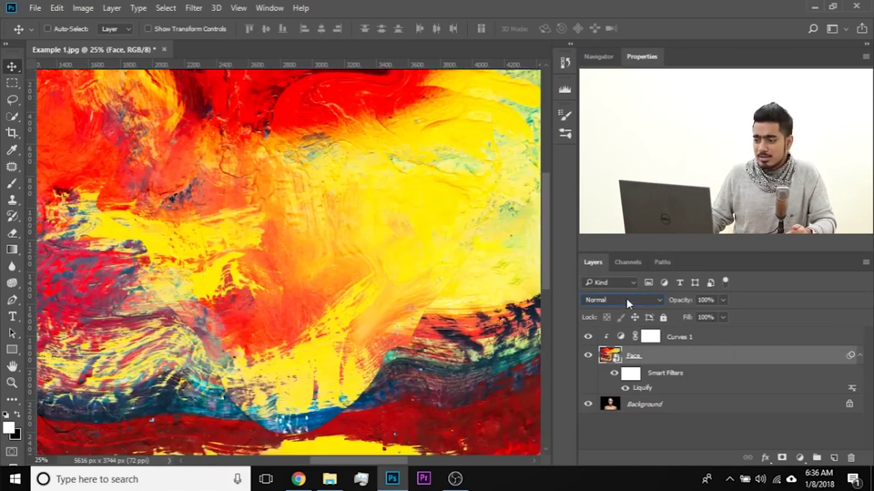
pyautogui.click(687, 341)
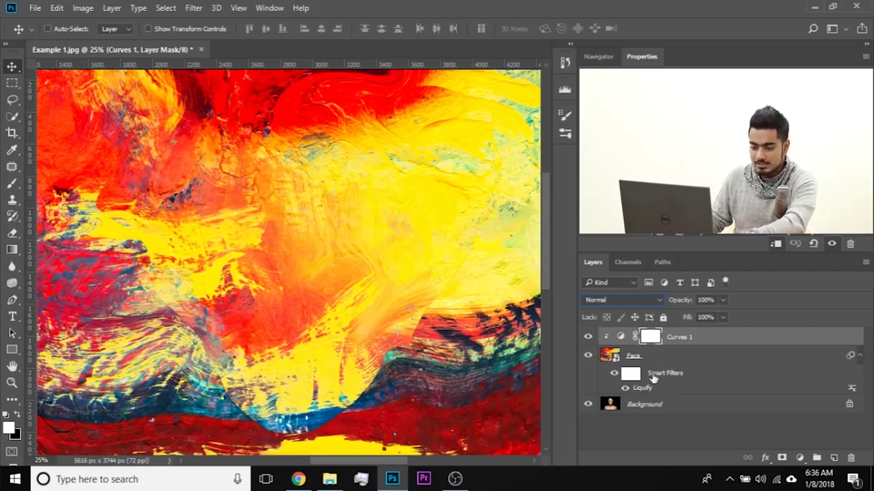
pyautogui.click(651, 357)
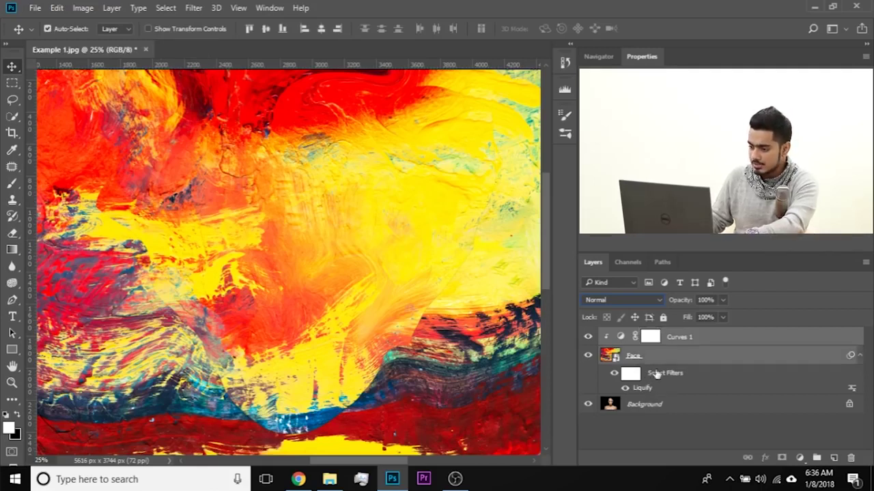
pyautogui.rightClick(702, 355)
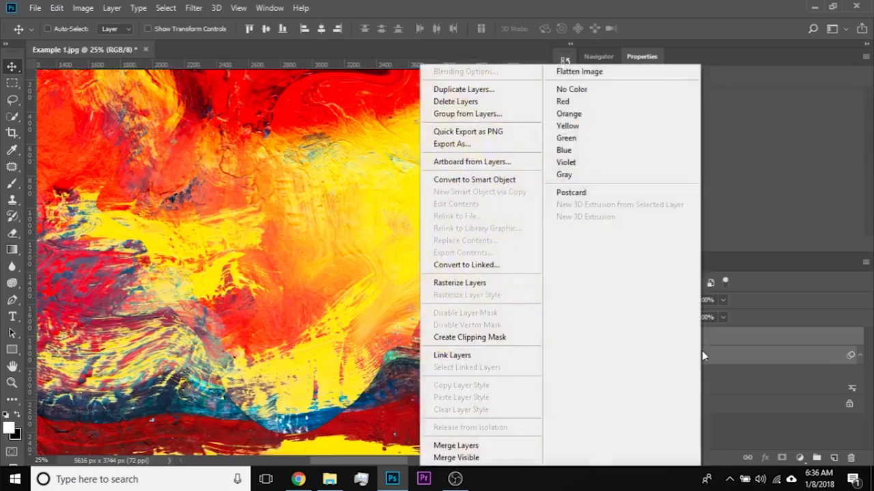
pyautogui.click(505, 195)
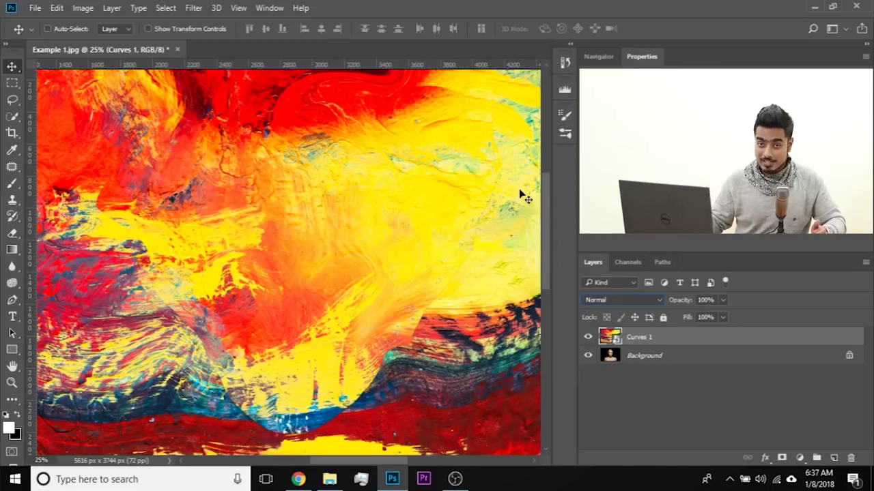
# - Set the combined smart object's blend mode to Multiply and rename it Dark
pyautogui.click(632, 300)
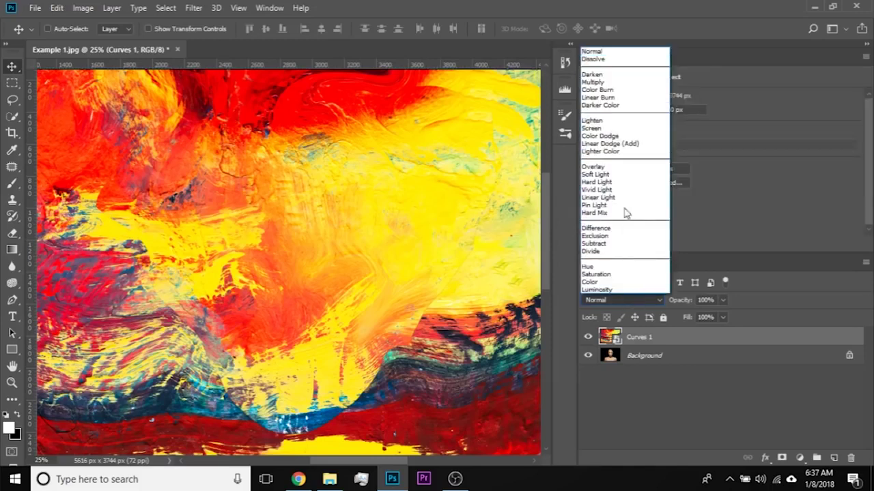
pyautogui.click(611, 82)
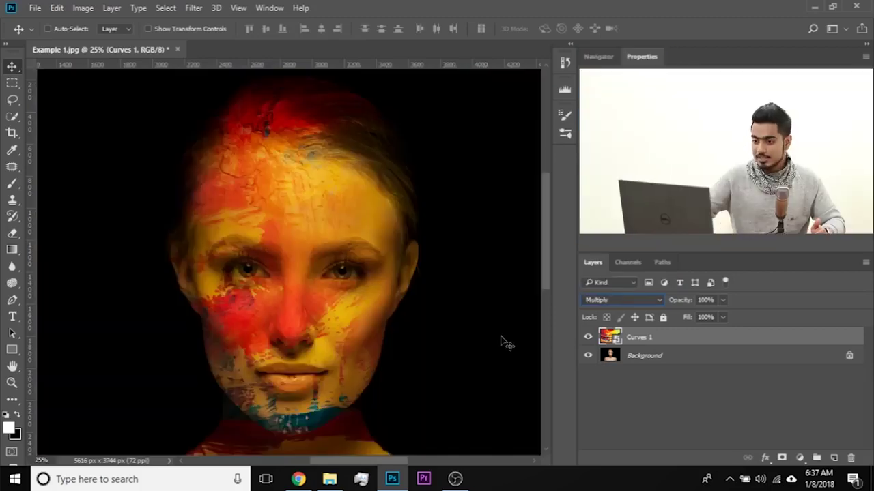
pyautogui.hotkey('ctrl', '-')
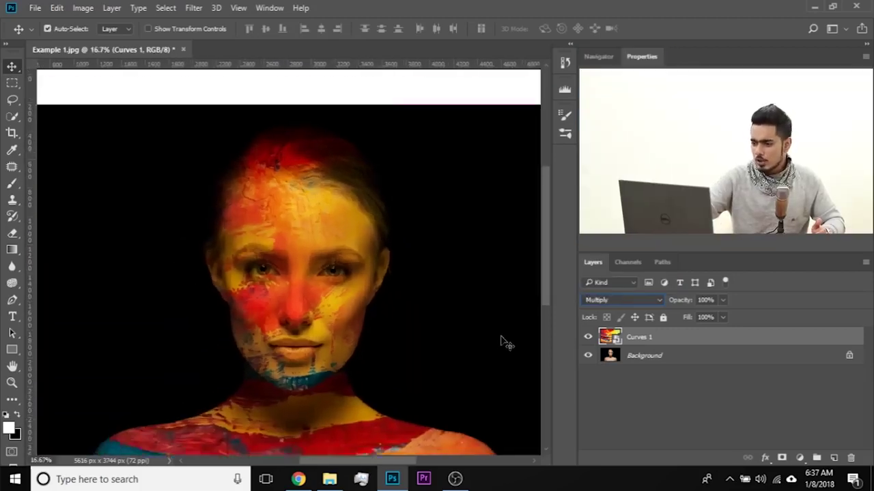
pyautogui.hotkey('ctrl', '+')
pyautogui.doubleClick(636, 337)
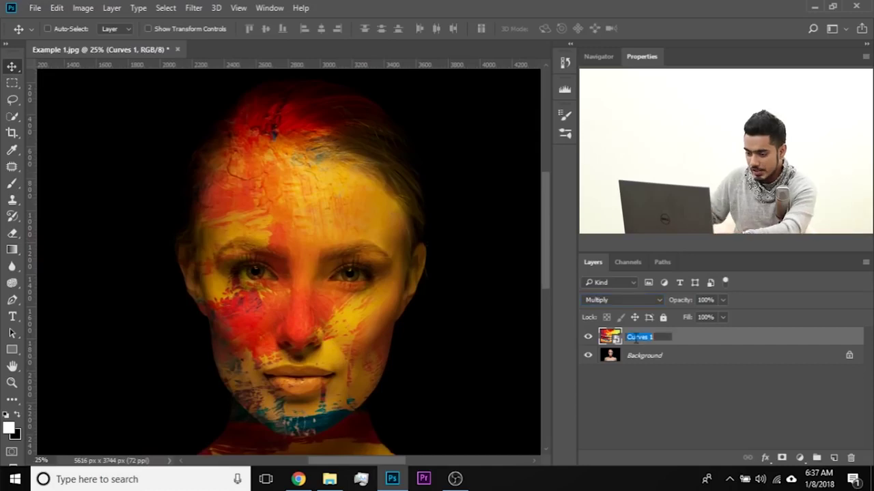
pyautogui.write('Dark')
pyautogui.press('Return')
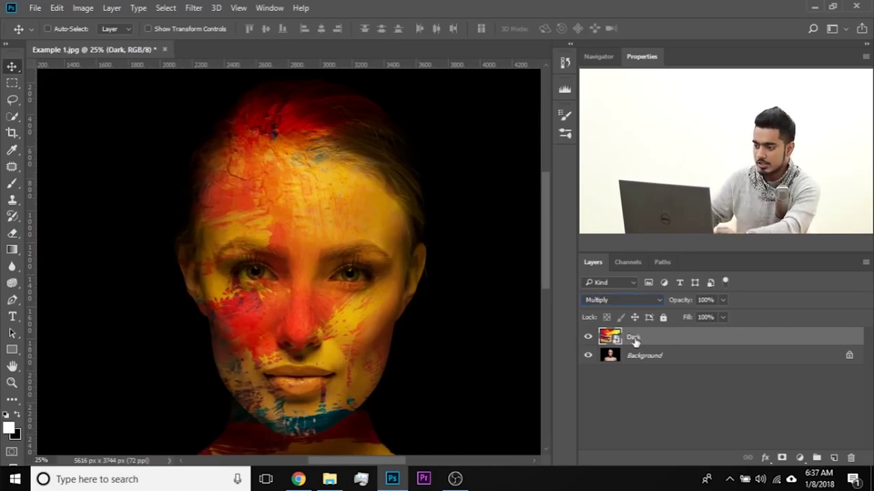
# - Duplicate the Dark layer, place the copy directly beneath it and rename the copy Very Dark
pyautogui.hotkey('ctrl', 'j')
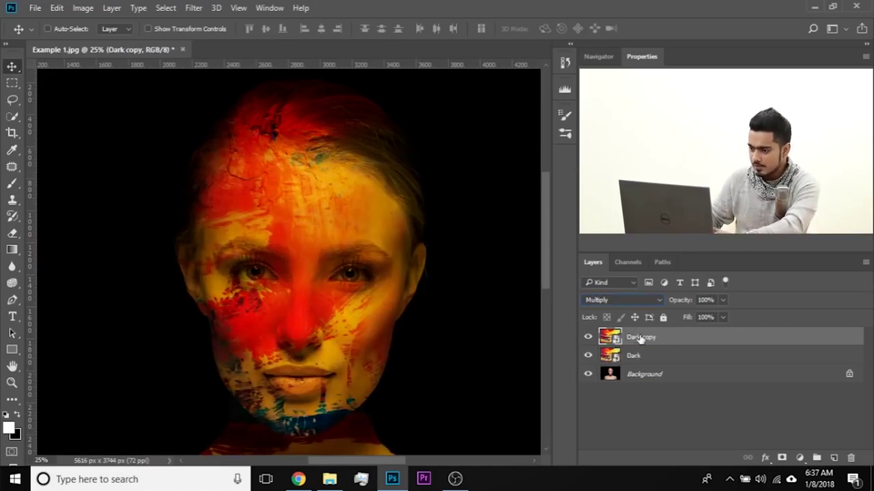
pyautogui.moveTo(647, 332); pyautogui.dragTo(640, 367)
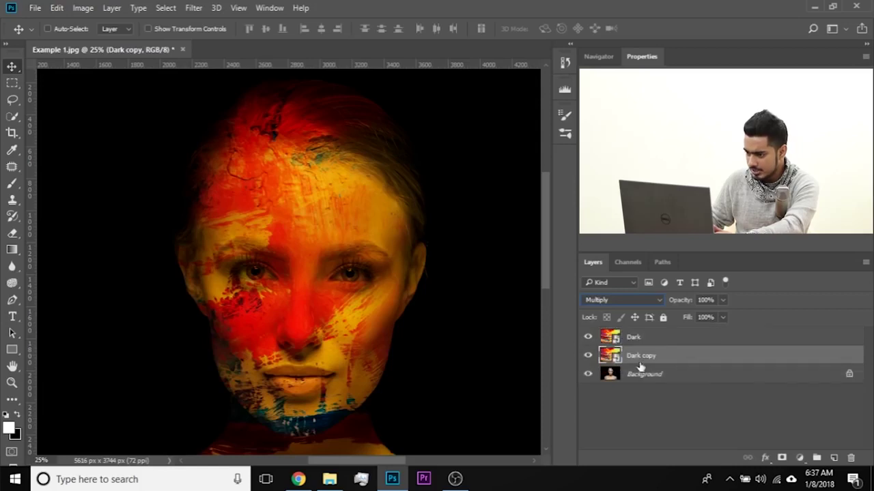
pyautogui.doubleClick(641, 355)
pyautogui.write('Very Dark')
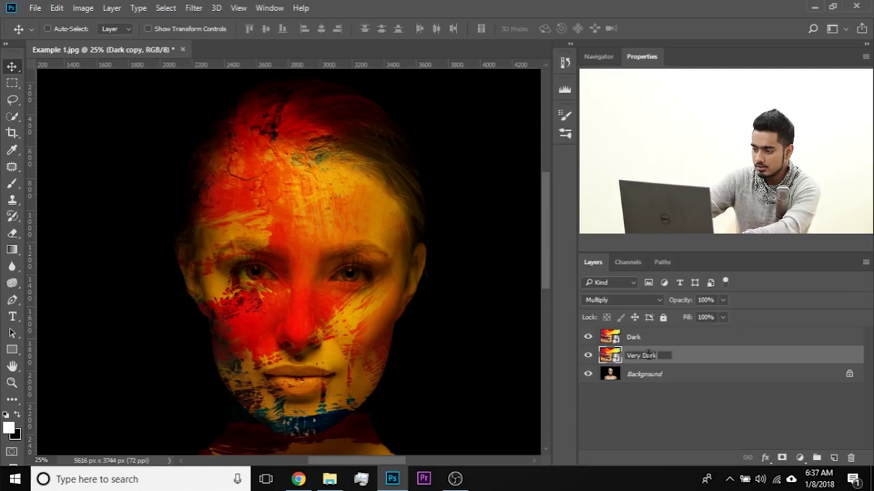
pyautogui.press('Return')
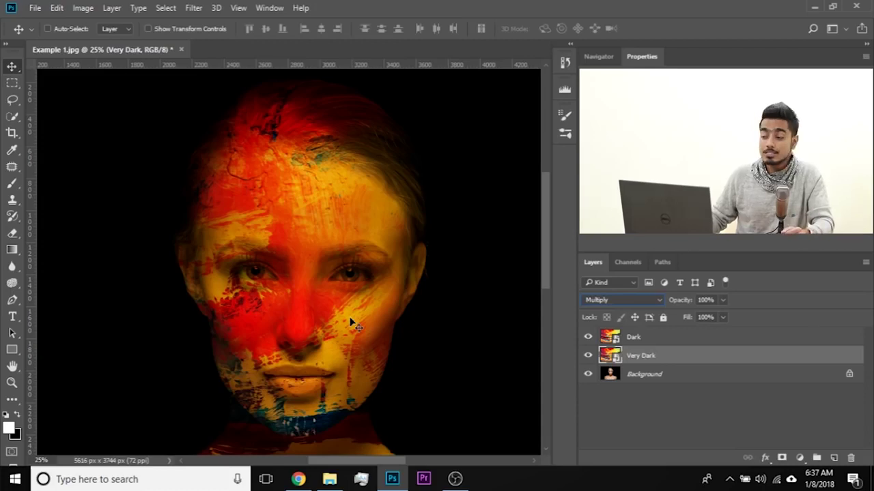
# - Limit Very Dark to the darker tones by splitting the Blend If highlight slider of the underlying layer to 71 / 179, and toggle its visibility
pyautogui.doubleClick(839, 356)
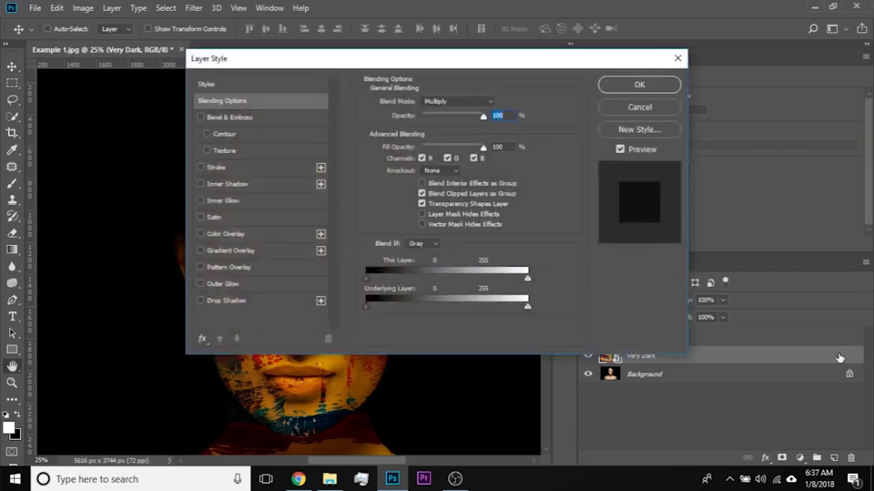
pyautogui.moveTo(245, 62); pyautogui.dragTo(488, 75)
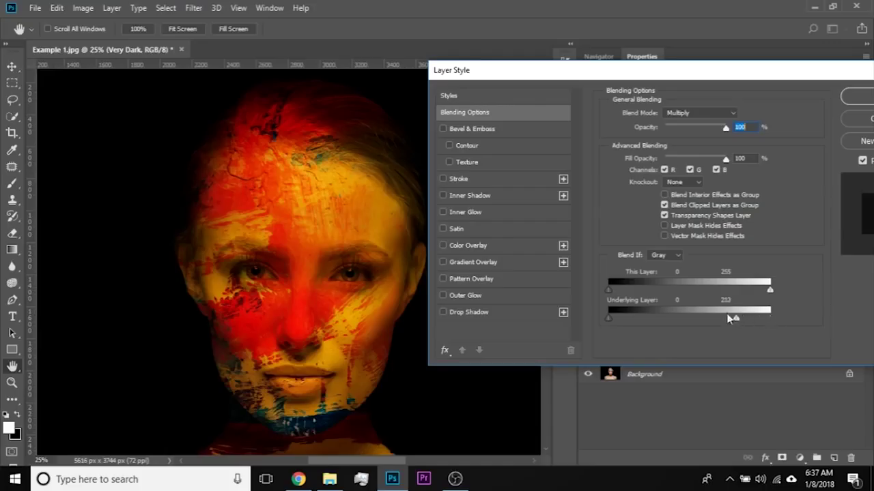
pyautogui.moveTo(730, 318); pyautogui.dragTo(673, 320)
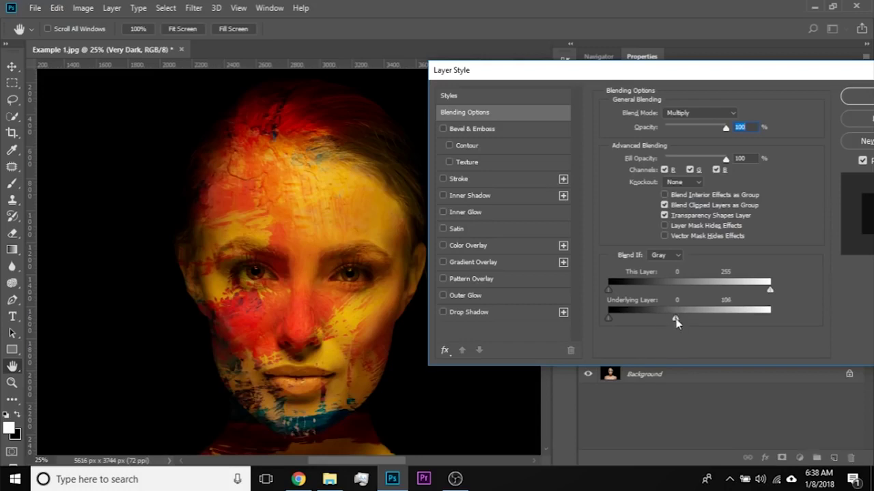
pyautogui.moveTo(677, 318); pyautogui.dragTo(656, 319)
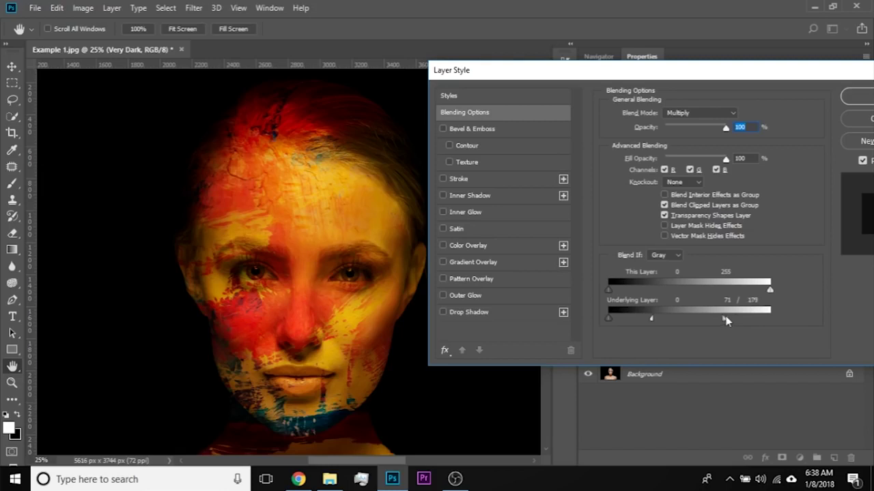
pyautogui.click(856, 99)
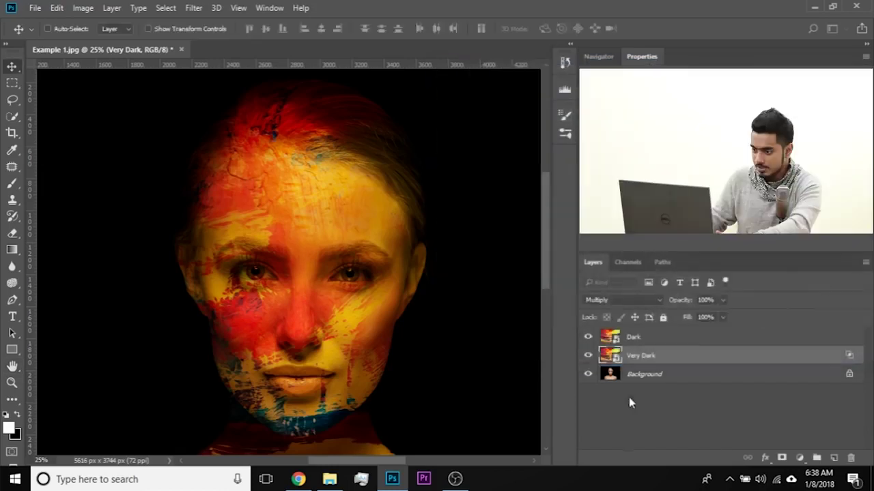
pyautogui.click(587, 355)
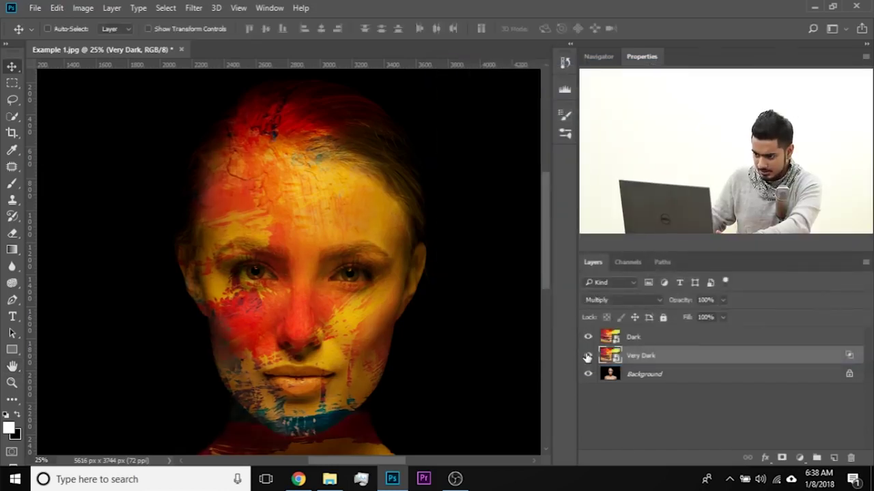
# - Add a white layer mask to the Very Dark layer
pyautogui.click(587, 356)
pyautogui.moveTo(362, 363); pyautogui.dragTo(384, 277)
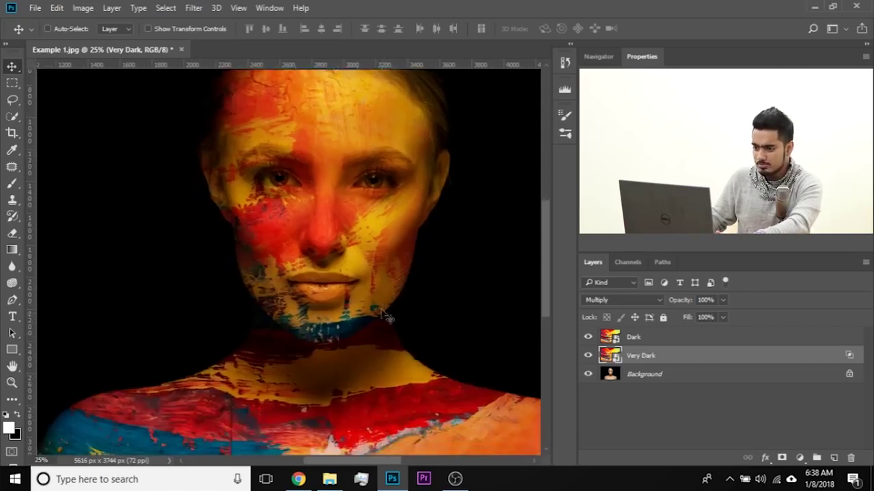
pyautogui.scroll(-2, 338, 336)
pyautogui.scroll(2, 337, 336)
pyautogui.scroll(3, 338, 336)
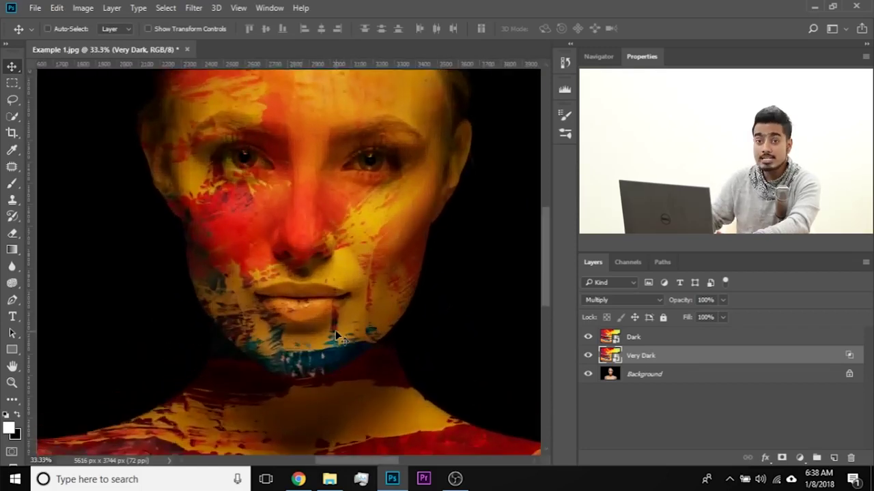
pyautogui.click(783, 459)
# - Paint with a soft black brush on the Very Dark layer's mask to fade its texture around the lips and chin
pyautogui.click(12, 184)
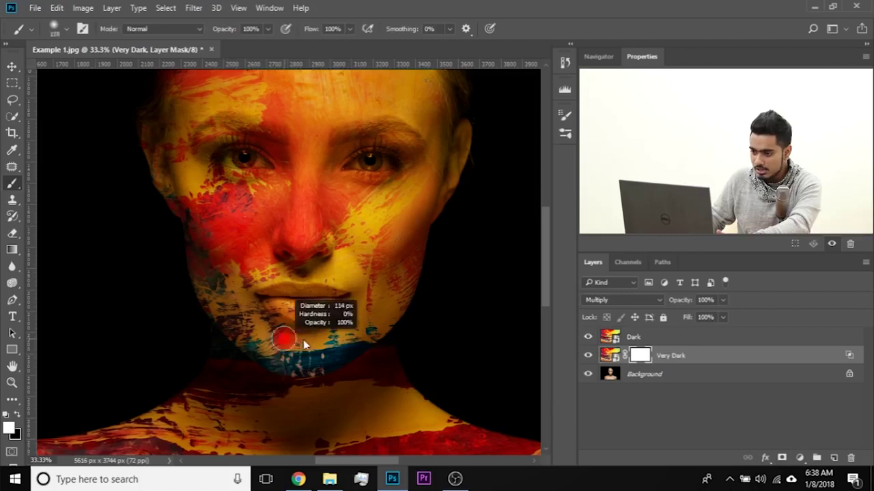
pyautogui.scroll(1, 311, 369)
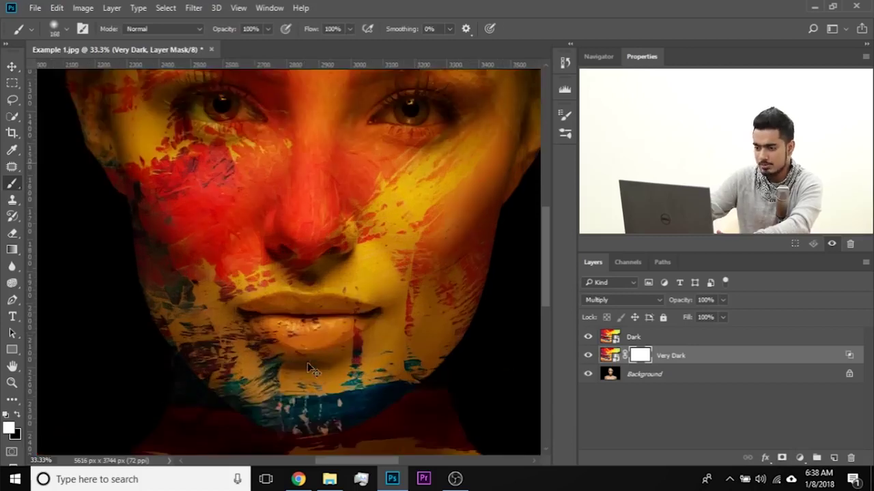
pyautogui.moveTo(307, 362); pyautogui.dragTo(279, 306)
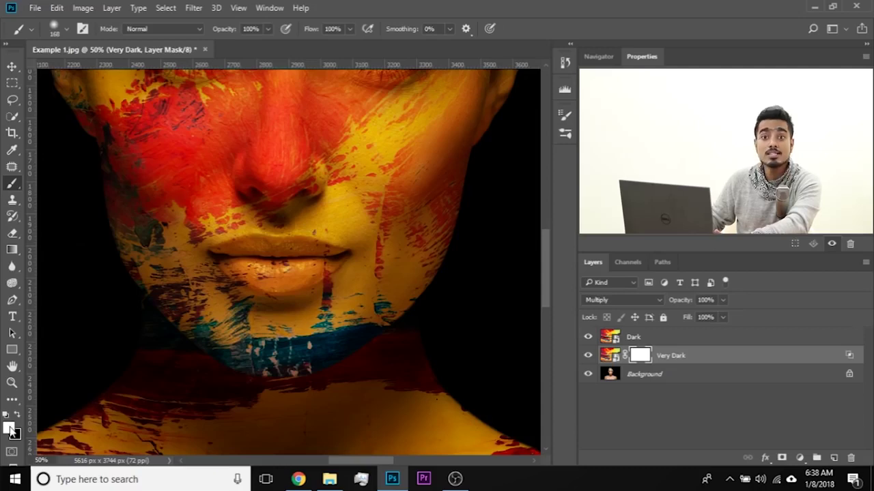
pyautogui.press('x')
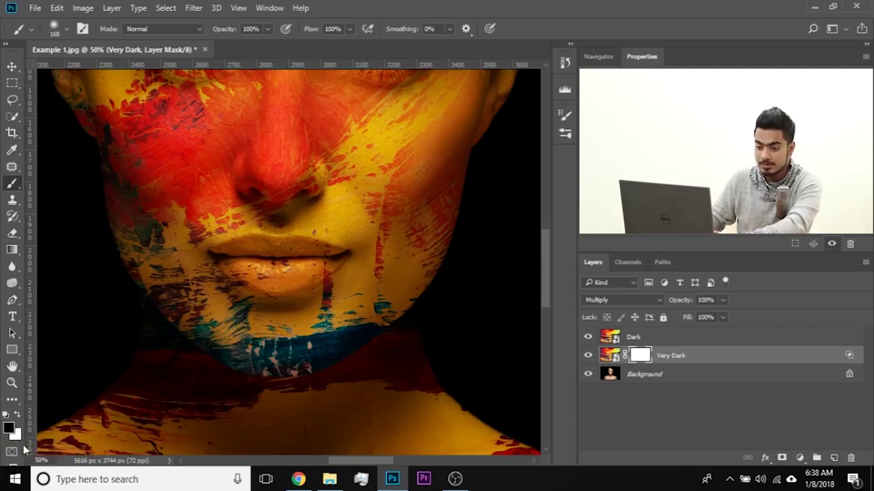
pyautogui.moveTo(243, 351)
pyautogui.mouseDown()
pyautogui.moveTo(290, 361)
pyautogui.moveTo(326, 348)
pyautogui.mouseUp()
pyautogui.moveTo(270, 320); pyautogui.dragTo(311, 321)
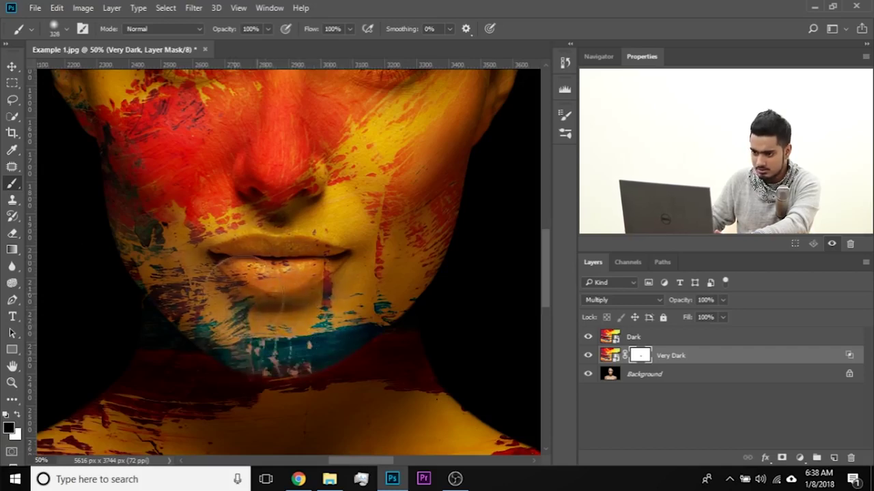
pyautogui.moveTo(375, 242)
pyautogui.mouseDown()
pyautogui.moveTo(380, 312)
pyautogui.moveTo(171, 312)
pyautogui.moveTo(140, 286)
pyautogui.moveTo(106, 228)
pyautogui.moveTo(132, 253)
pyautogui.moveTo(117, 263)
pyautogui.moveTo(116, 233)
pyautogui.moveTo(147, 229)
pyautogui.moveTo(100, 261)
pyautogui.mouseUp()
pyautogui.press('x')
pyautogui.moveTo(159, 412); pyautogui.dragTo(95, 411)
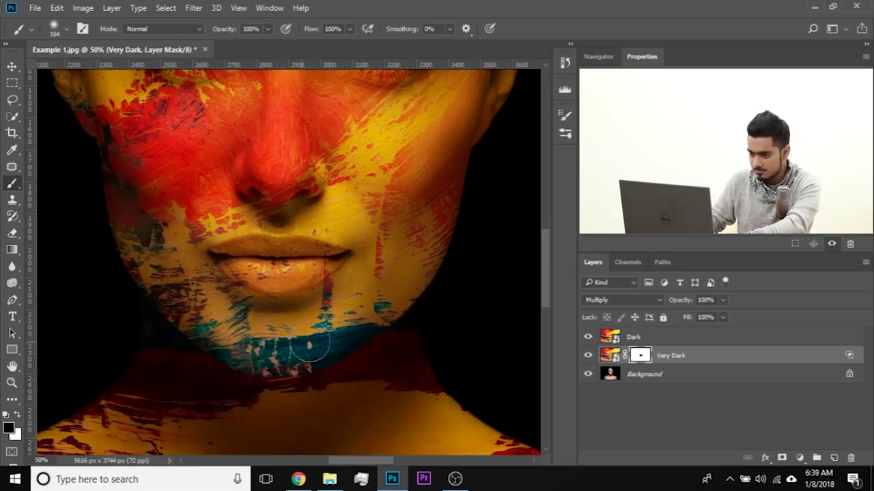
pyautogui.moveTo(225, 324); pyautogui.dragTo(212, 249)
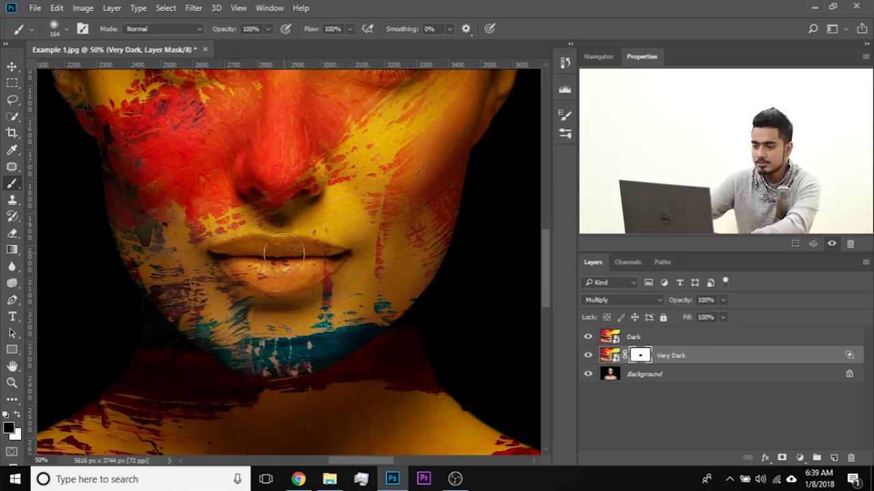
# - Compare the whole portrait with the Very Dark layer hidden and shown
pyautogui.scroll(-3, 284, 253)
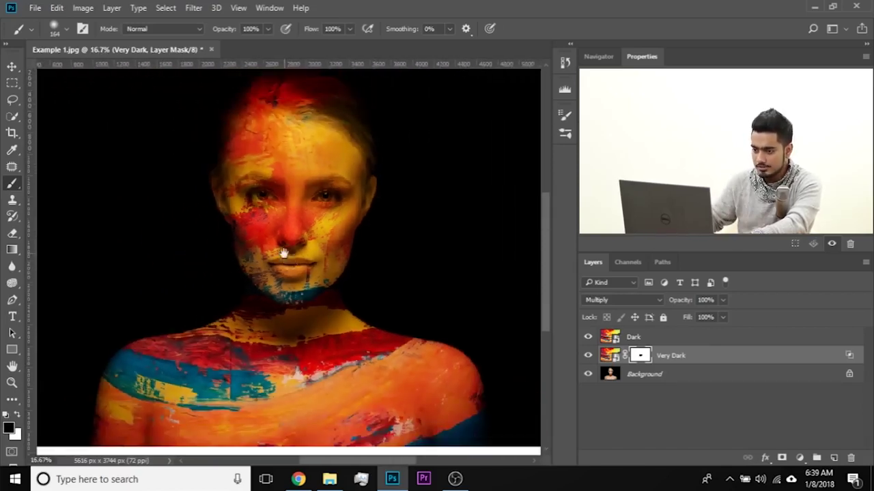
pyautogui.moveTo(321, 239); pyautogui.dragTo(308, 275)
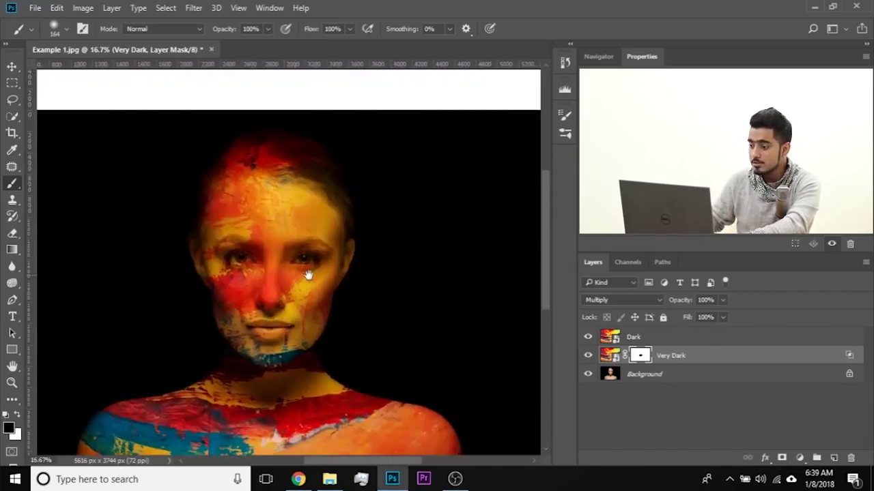
pyautogui.click(588, 355)
pyautogui.click(587, 356)
pyautogui.moveTo(220, 341); pyautogui.dragTo(244, 266)
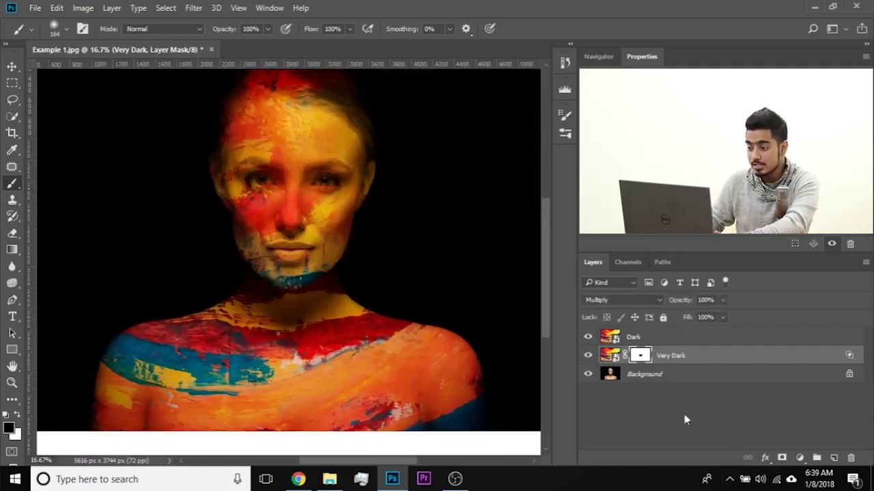
# - Duplicate the Dark layer and set the duplicate's blend mode to Screen
pyautogui.click(646, 339)
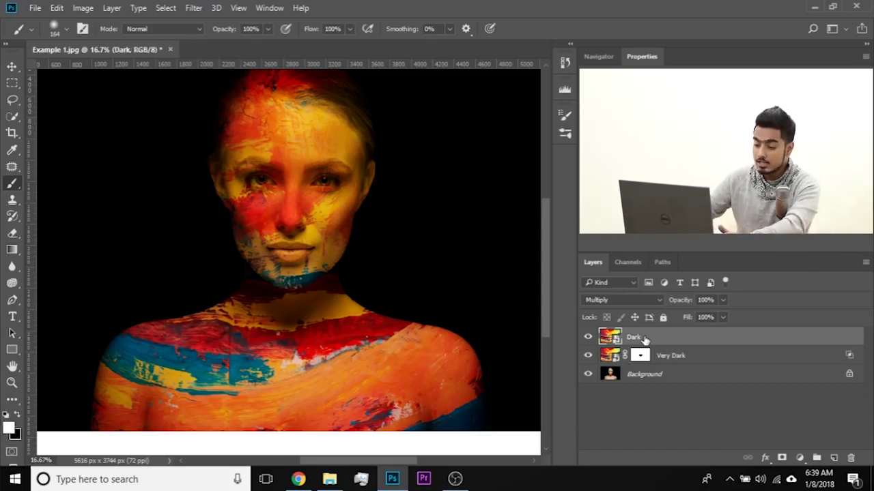
pyautogui.hotkey('ctrl', 'j')
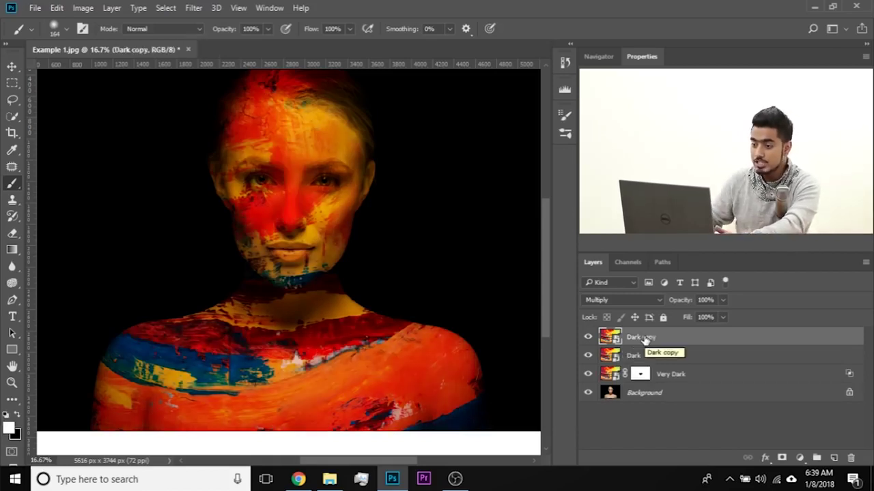
pyautogui.click(631, 300)
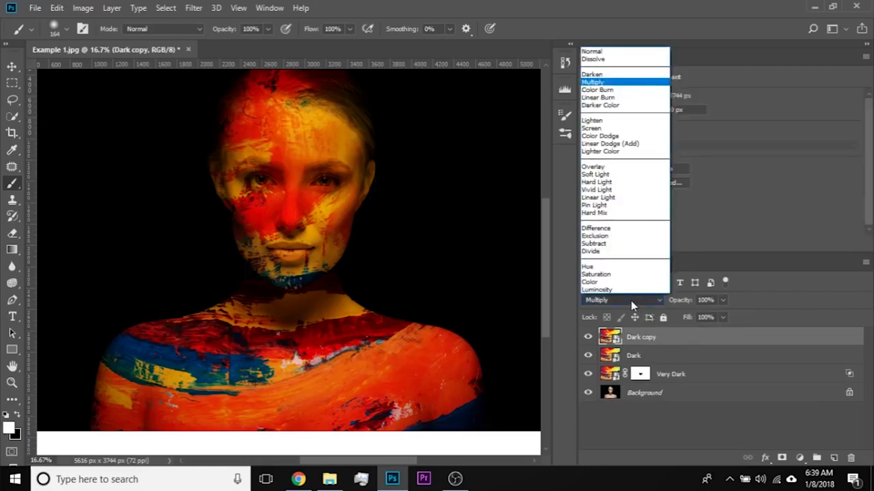
pyautogui.click(600, 131)
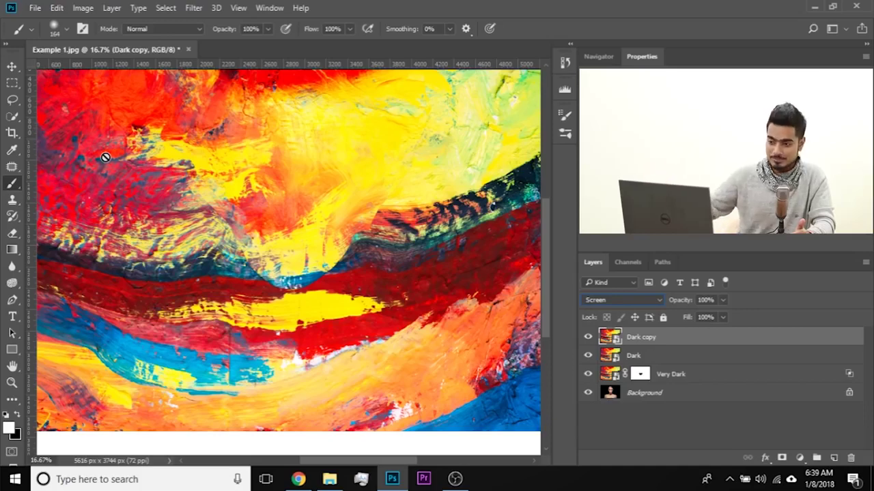
# - In Dark copy's blending options, split the Underlying Layer black slider of Blend If to 84 / 151
pyautogui.doubleClick(847, 338)
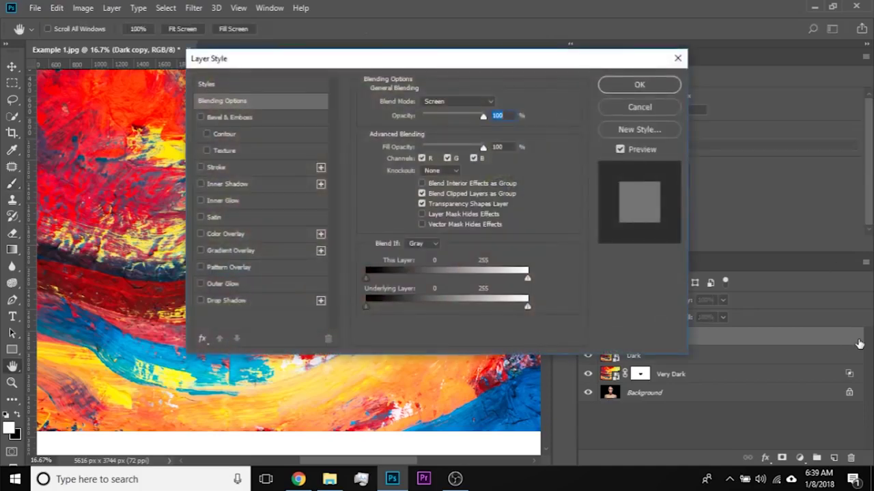
pyautogui.moveTo(386, 61); pyautogui.dragTo(550, 77)
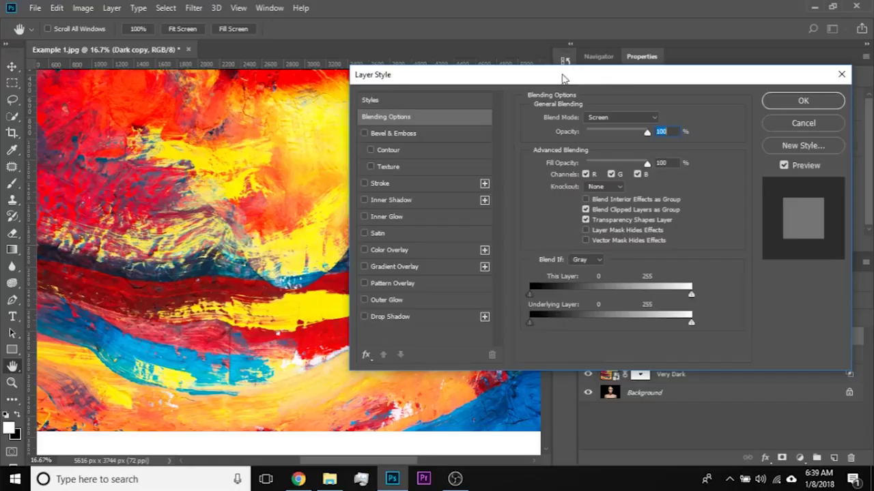
pyautogui.moveTo(563, 77); pyautogui.dragTo(626, 73)
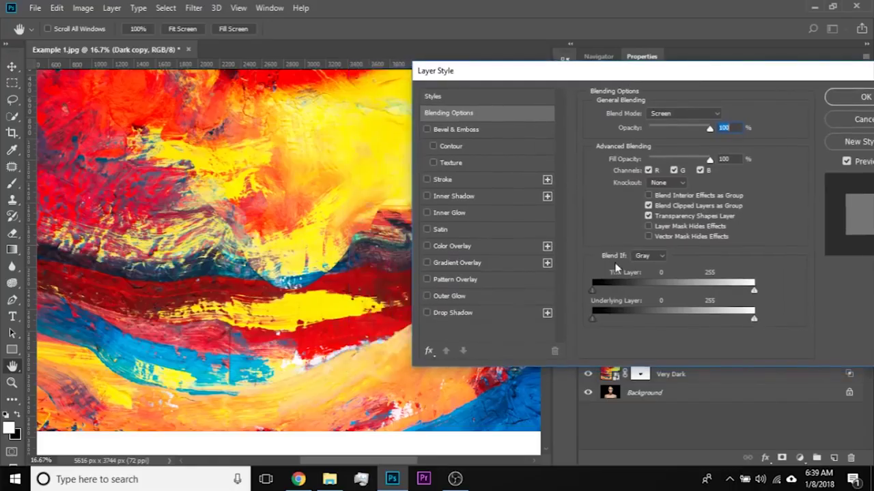
pyautogui.moveTo(593, 317)
pyautogui.mouseDown()
pyautogui.moveTo(662, 316)
pyautogui.moveTo(634, 317)
pyautogui.moveTo(646, 316)
pyautogui.mouseUp()
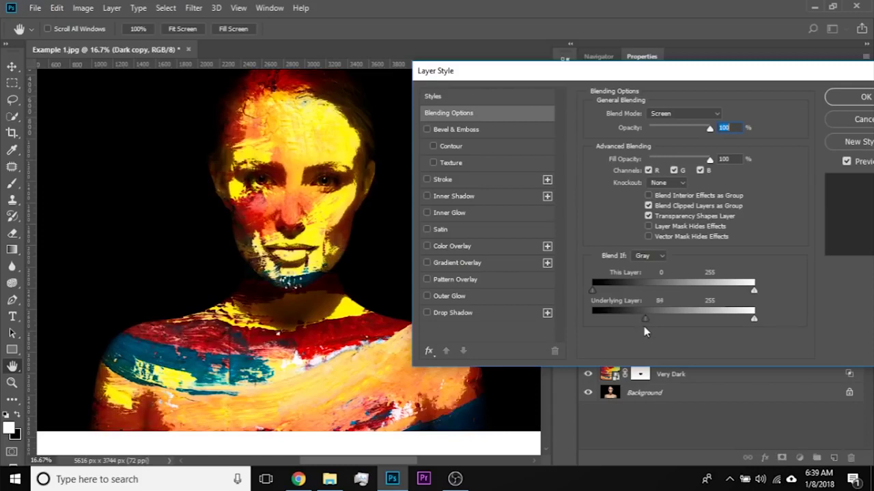
pyautogui.moveTo(647, 319); pyautogui.dragTo(652, 318)
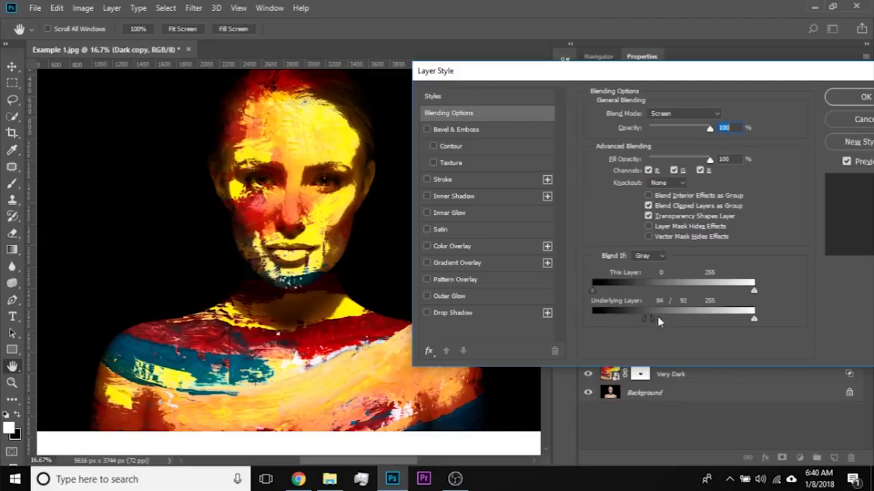
pyautogui.moveTo(657, 316); pyautogui.dragTo(695, 322)
# - Refine Dark copy's Underlying Layer black slider to 82 / 181 while checking the face up close, and apply the layer style
pyautogui.hotkey('ctrl', '+')
pyautogui.hotkey('ctrl', '+')
pyautogui.hotkey('ctrl', '+')
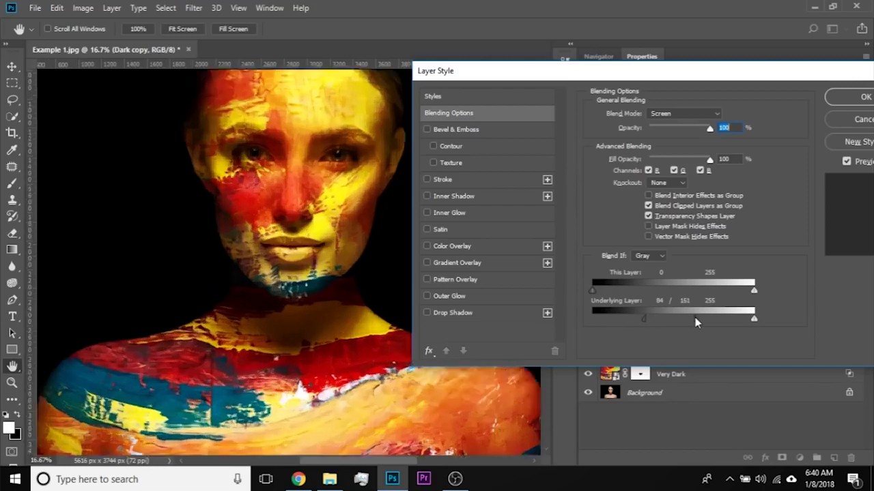
pyautogui.moveTo(409, 413); pyautogui.dragTo(387, 233)
pyautogui.moveTo(304, 224); pyautogui.dragTo(341, 447)
pyautogui.moveTo(689, 318)
pyautogui.mouseDown()
pyautogui.moveTo(626, 318)
pyautogui.moveTo(703, 323)
pyautogui.mouseUp()
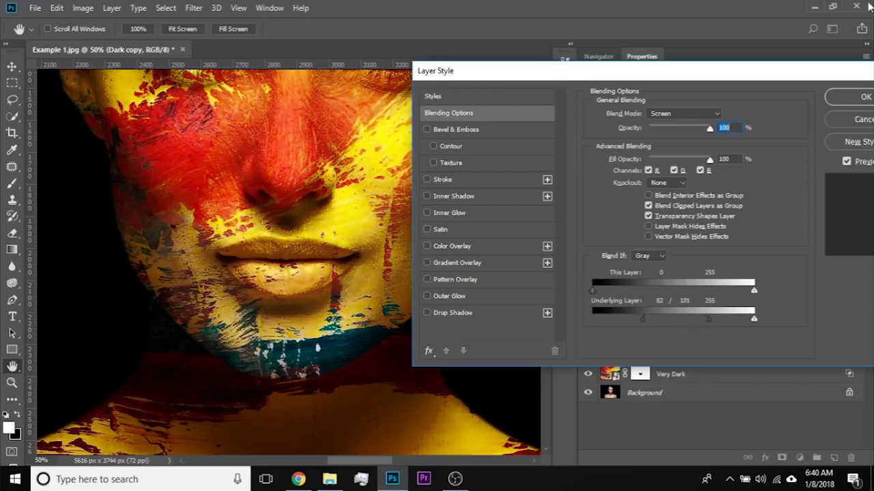
pyautogui.click(848, 101)
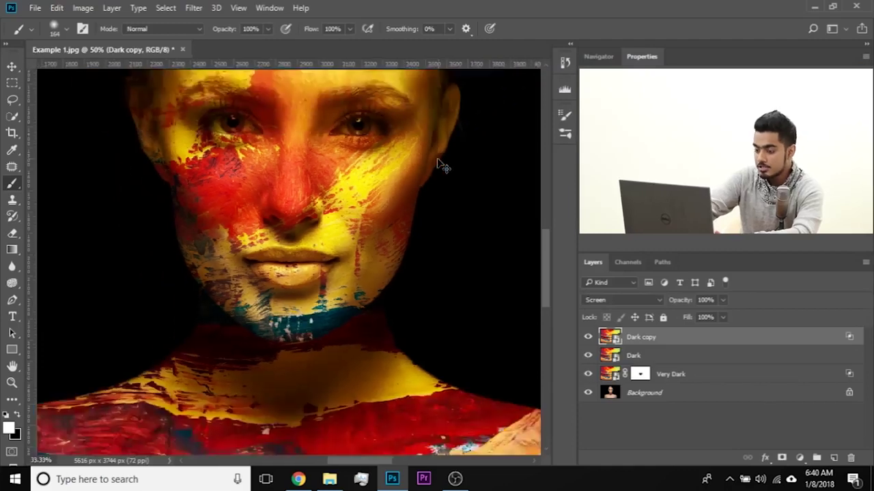
pyautogui.scroll(-3, 441, 164)
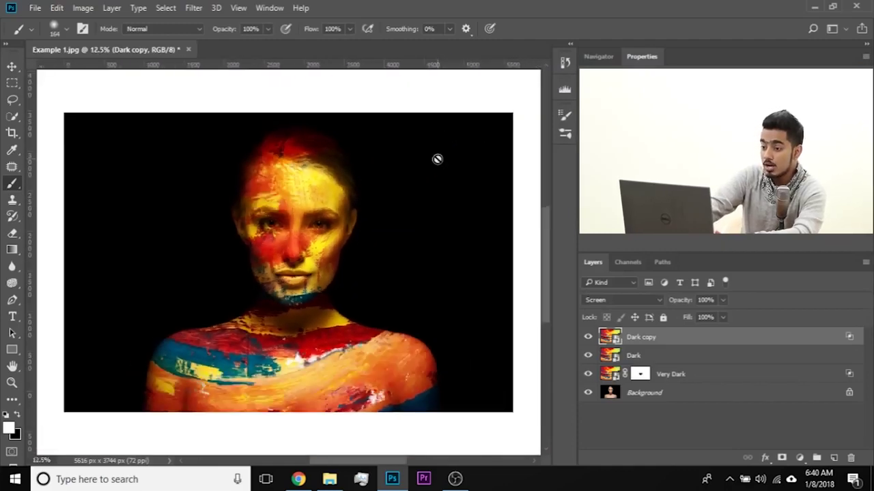
pyautogui.scroll(1, 440, 164)
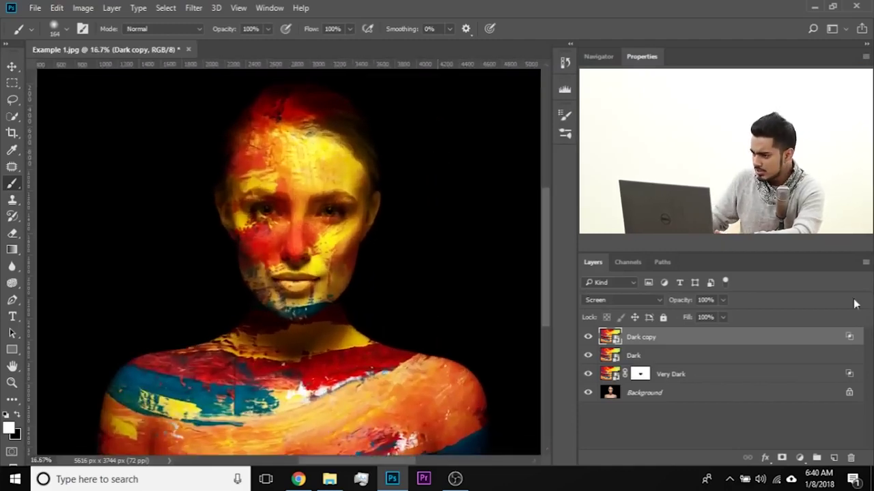
# - Review the Blend If settings of the Dark copy layer against the portrait and close the layer style
pyautogui.doubleClick(744, 337)
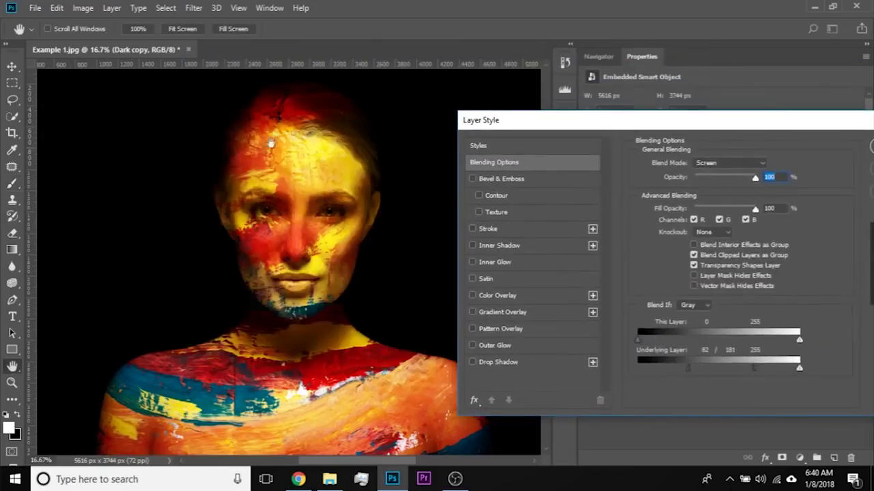
pyautogui.moveTo(701, 124); pyautogui.dragTo(532, 120)
pyautogui.click(759, 145)
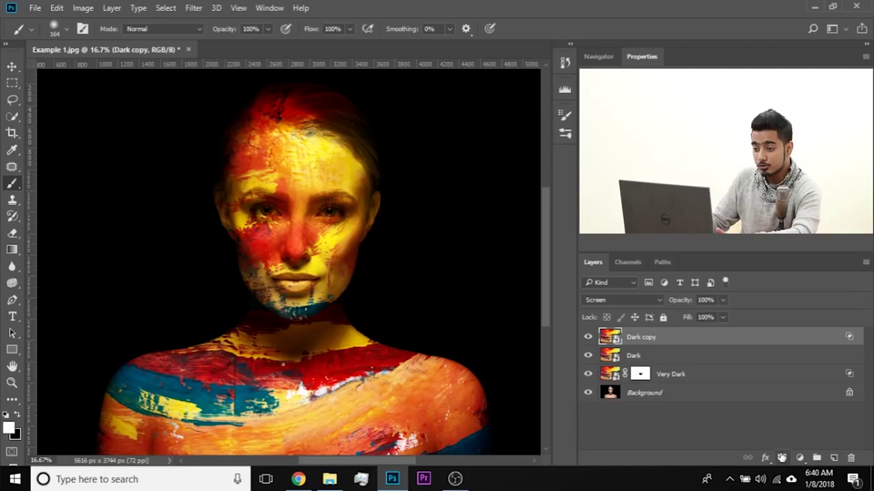
# - Duplicate the Dark copy layer, hide the duplicate and reselect the original Dark copy layer
pyautogui.hotkey('ctrl', 'j')
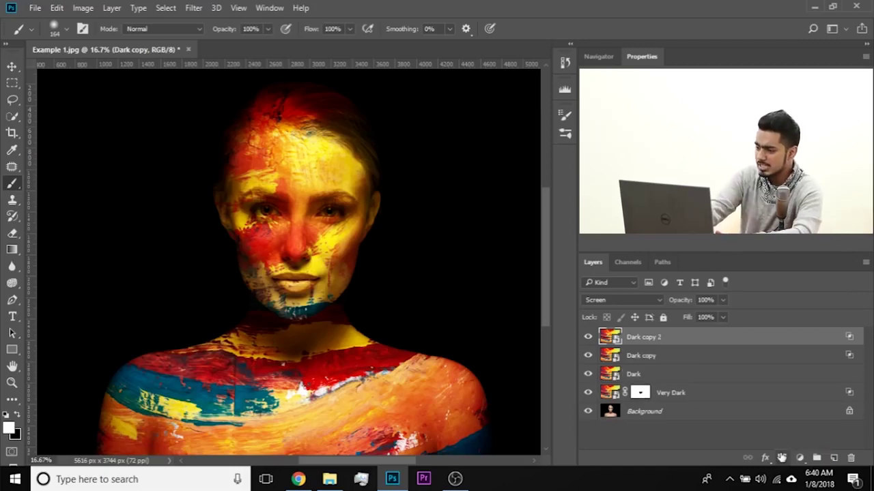
pyautogui.click(587, 338)
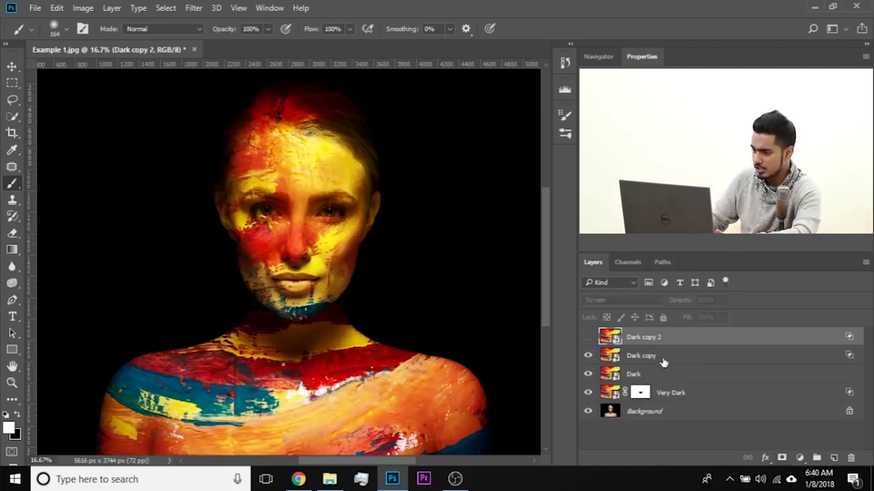
pyautogui.click(656, 360)
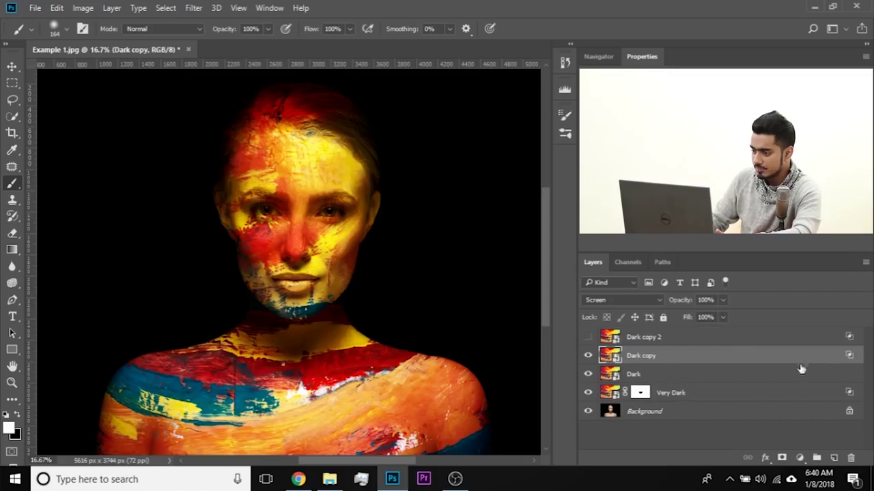
# - Add a layer mask to Dark copy, make black the painting colour and set the brush flow to 25%
pyautogui.click(782, 458)
pyautogui.press('x')
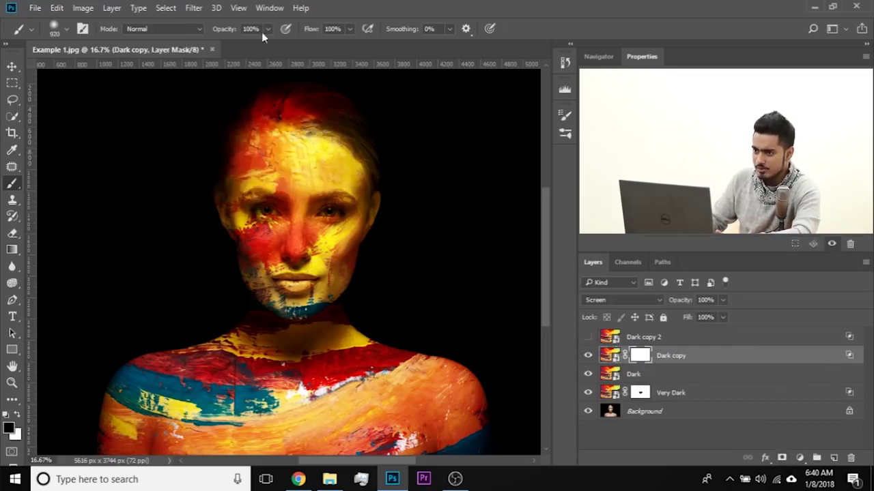
pyautogui.click(349, 28)
pyautogui.moveTo(352, 45); pyautogui.dragTo(303, 45)
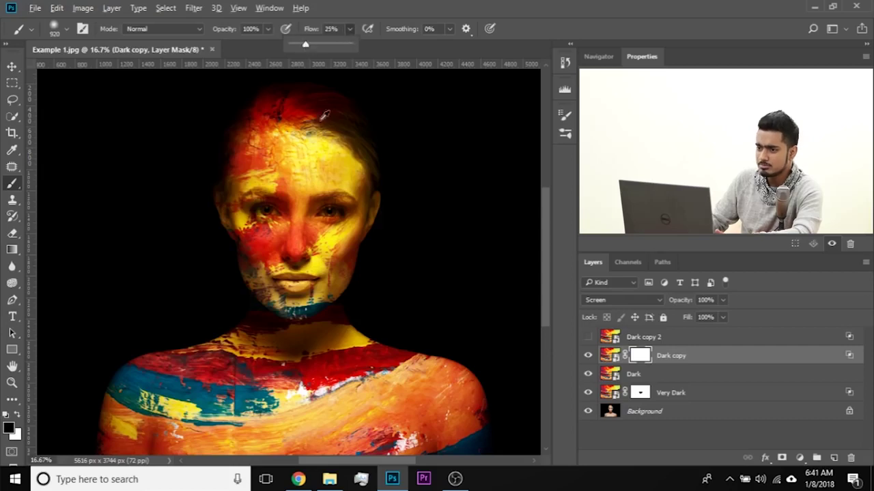
# - Paint black on Dark copy's mask with a large soft brush over the forehead and lower chest to soften the brightening
pyautogui.moveTo(259, 121)
pyautogui.mouseDown()
pyautogui.moveTo(312, 146)
pyautogui.moveTo(341, 137)
pyautogui.moveTo(290, 139)
pyautogui.moveTo(337, 158)
pyautogui.mouseUp()
pyautogui.hotkey('ctrl', 'z')
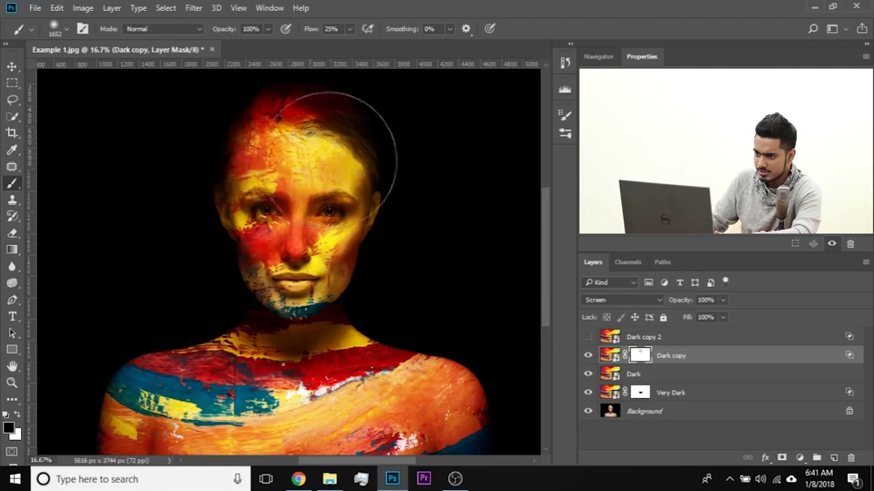
pyautogui.moveTo(452, 312); pyautogui.dragTo(439, 272)
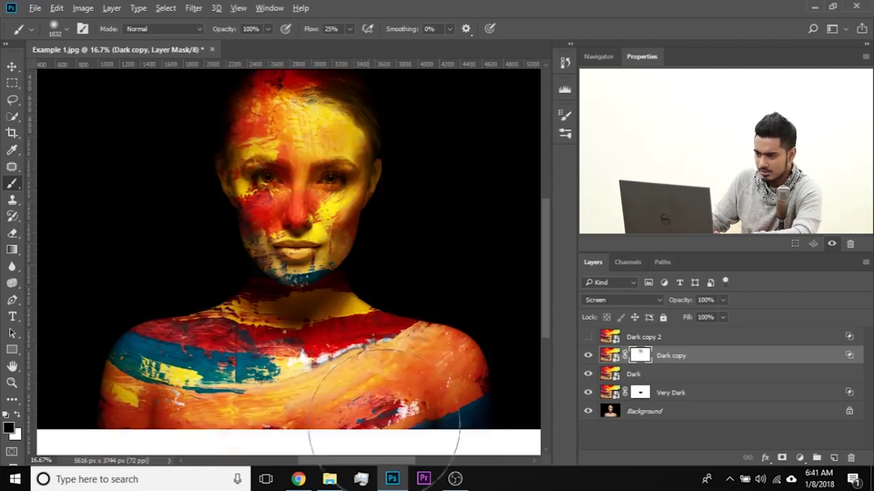
pyautogui.moveTo(437, 403); pyautogui.dragTo(404, 403)
pyautogui.moveTo(332, 230); pyautogui.dragTo(322, 273)
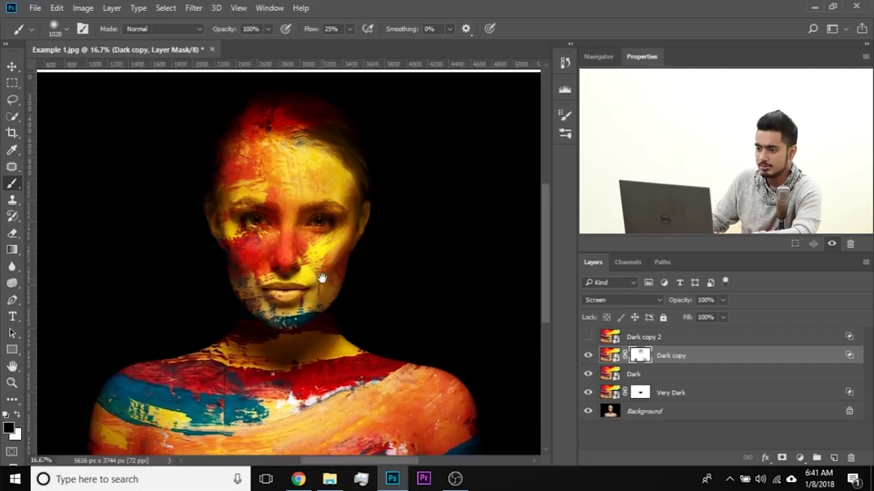
# - Show Dark copy 2 and split its Underlying Layer black slider of Blend If to 156 / 232, applying the layer style
pyautogui.hotkey('ctrl', '+')
pyautogui.hotkey('ctrl', '+')
pyautogui.hotkey('ctrl', '+')
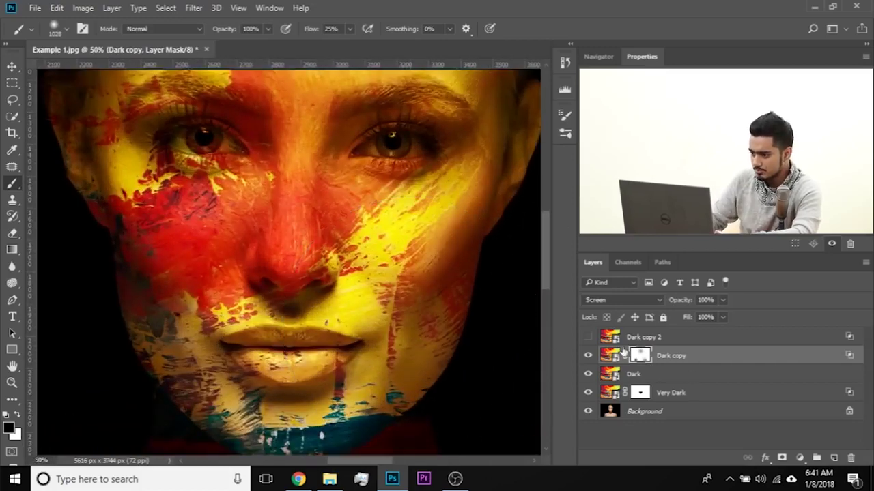
pyautogui.click(655, 337)
pyautogui.click(587, 338)
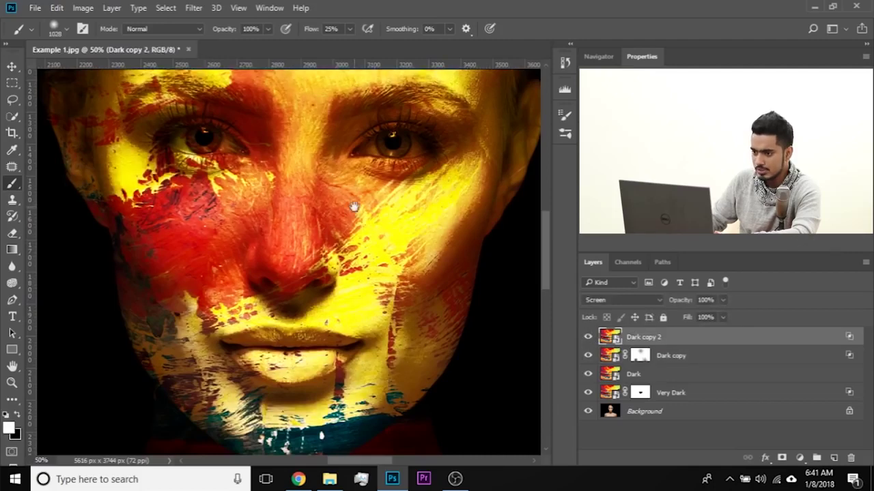
pyautogui.moveTo(354, 207); pyautogui.dragTo(357, 220)
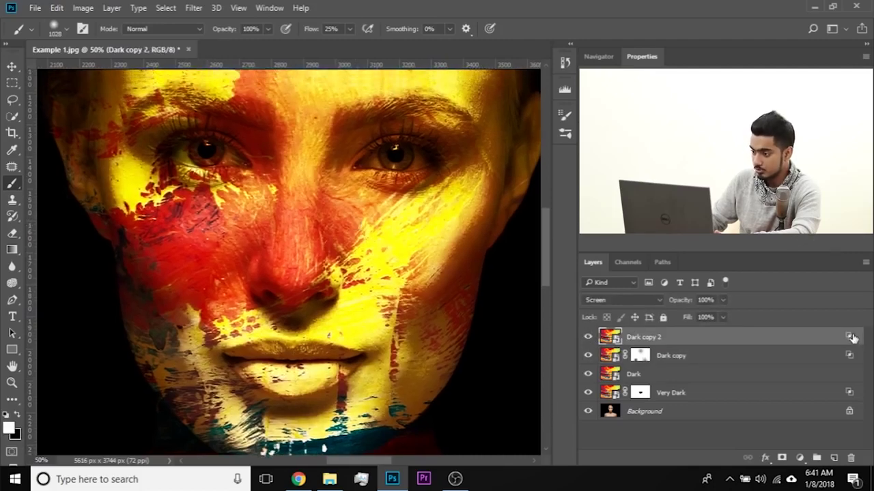
pyautogui.doubleClick(852, 338)
pyautogui.moveTo(457, 121); pyautogui.dragTo(569, 124)
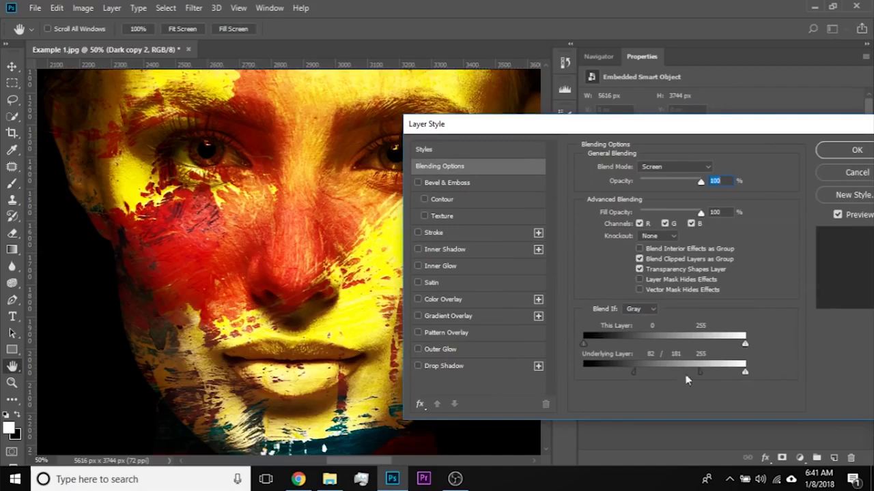
pyautogui.moveTo(638, 369); pyautogui.dragTo(720, 370)
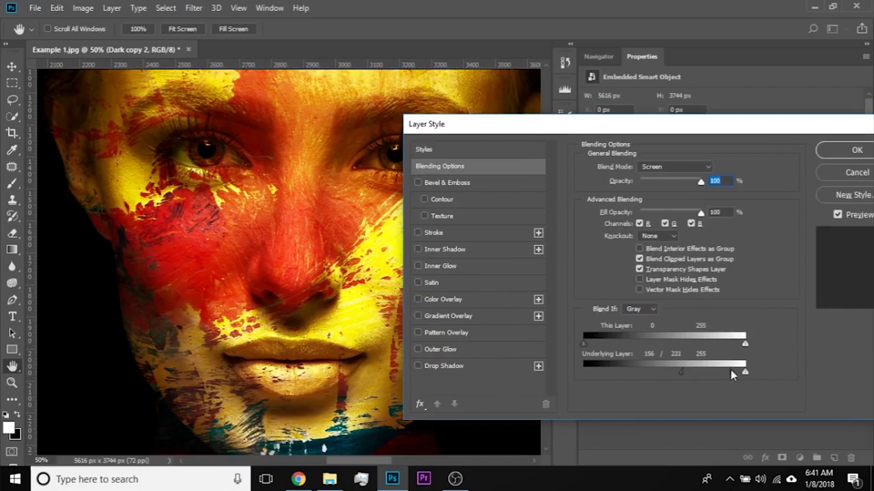
pyautogui.click(846, 152)
pyautogui.press('b')
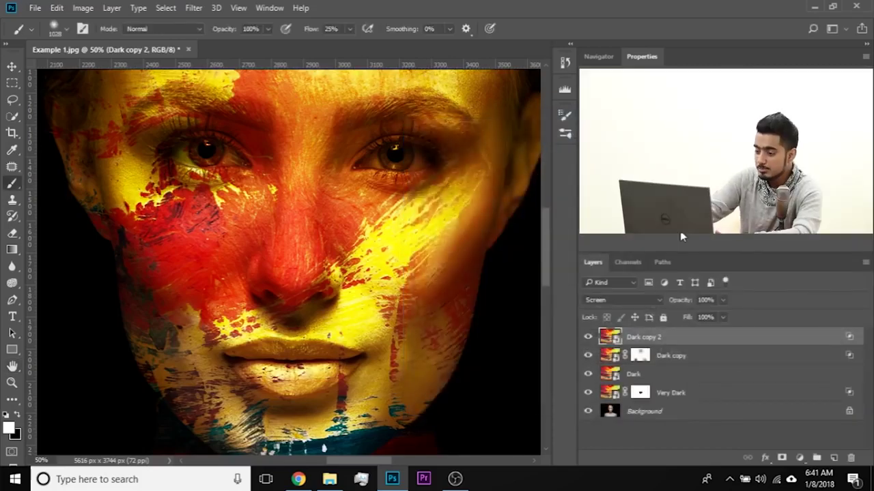
# - Compare the whole face with Dark copy 2 hidden and shown
pyautogui.hotkey('ctrl', '-')
pyautogui.hotkey('ctrl', '-')
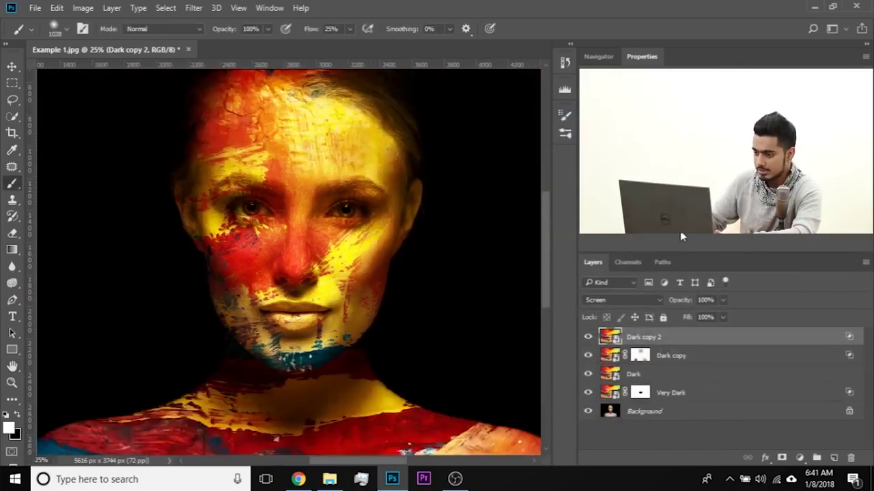
pyautogui.click(588, 337)
pyautogui.click(588, 337)
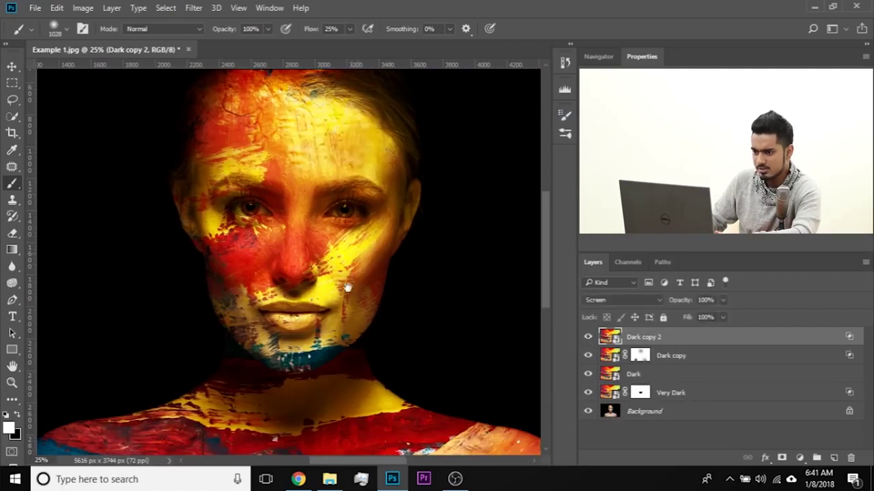
pyautogui.moveTo(347, 289); pyautogui.dragTo(336, 333)
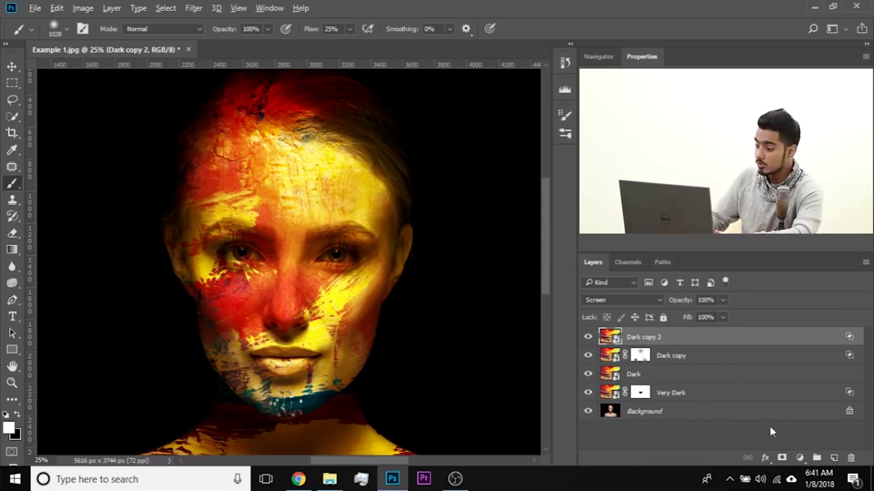
# - Add a black layer mask to Dark copy 2 and paint white over the cheeks, nose and mouth area to reveal highlights
pyautogui.keyDown('alt'); pyautogui.click(782, 458); pyautogui.keyUp('alt')
pyautogui.press('x')
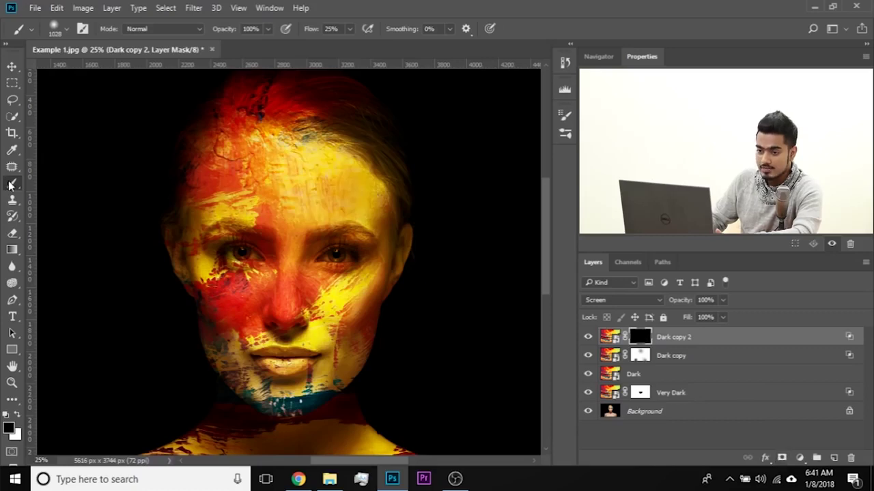
pyautogui.moveTo(232, 292)
pyautogui.mouseDown()
pyautogui.moveTo(280, 292)
pyautogui.moveTo(231, 292)
pyautogui.mouseUp()
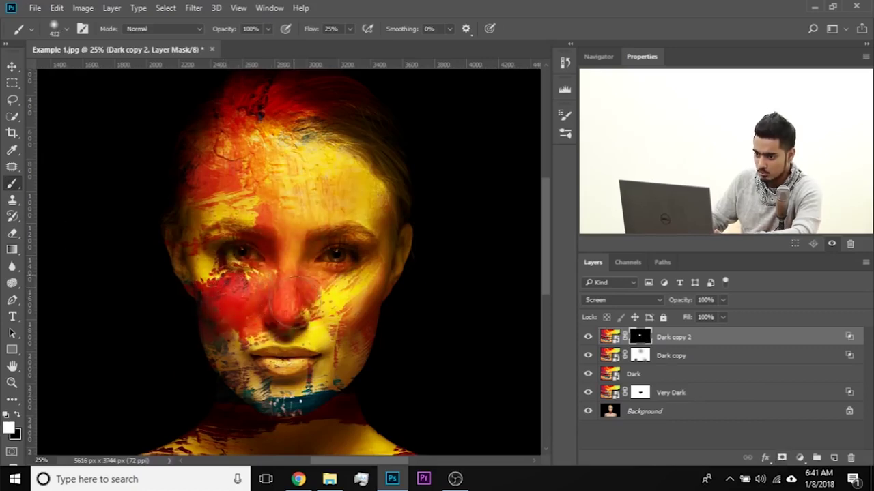
pyautogui.moveTo(322, 356); pyautogui.dragTo(319, 310)
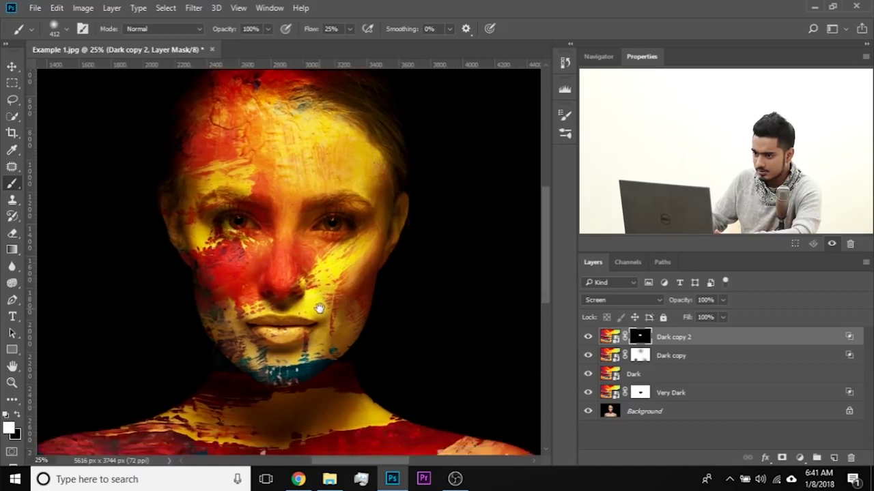
pyautogui.moveTo(340, 344); pyautogui.dragTo(322, 321)
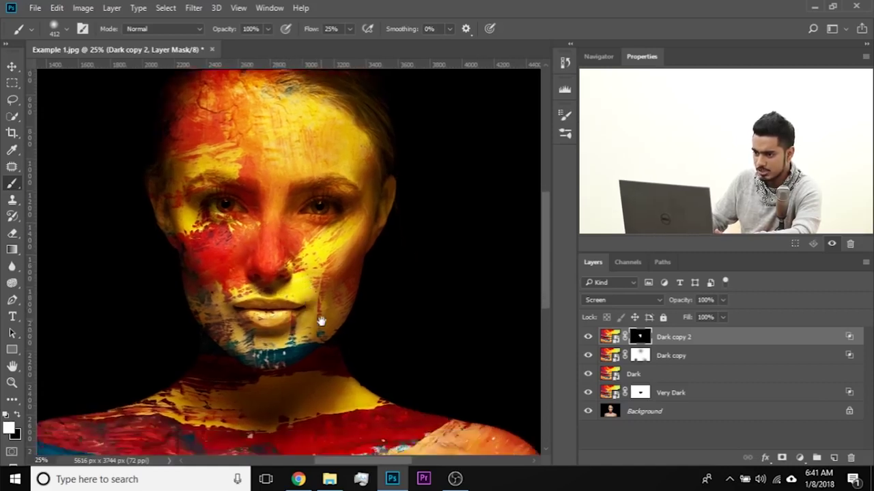
pyautogui.moveTo(325, 257); pyautogui.dragTo(321, 345)
# - Extend the white painting on Dark copy 2's mask over the forehead and body, enlarging the brush up to 1292 px
pyautogui.press(']')
pyautogui.press(']')
pyautogui.press(']')
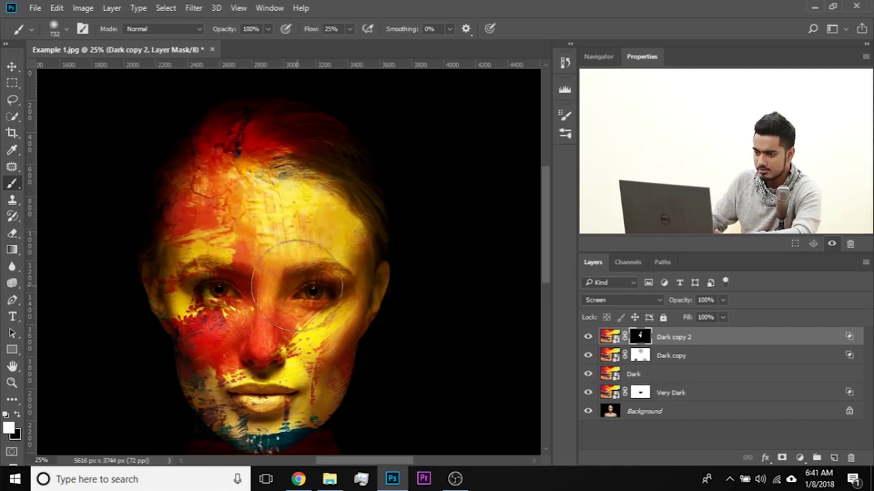
pyautogui.scroll(-8, 293, 293)
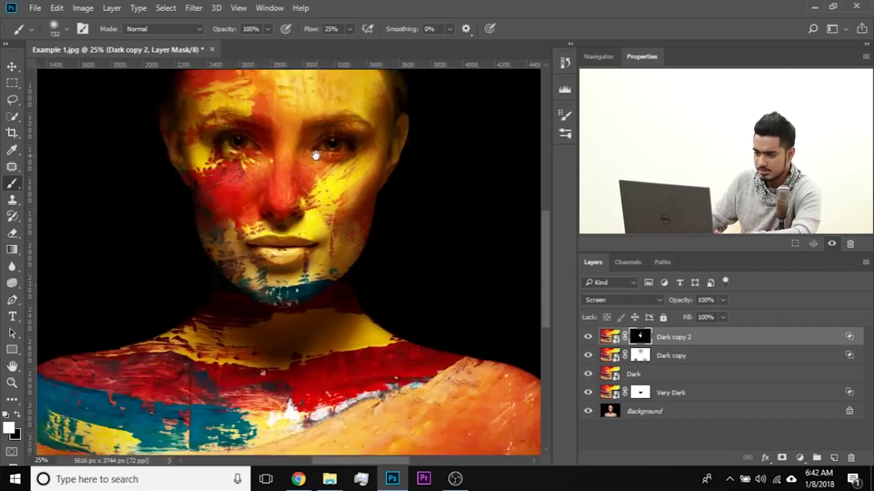
pyautogui.press(']')
pyautogui.press(']')
pyautogui.press(']')
pyautogui.press(']')
pyautogui.press(']')
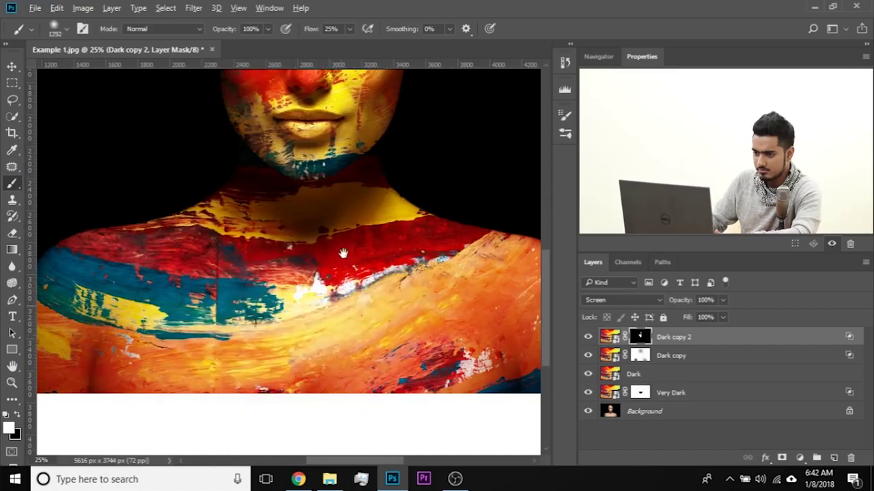
pyautogui.moveTo(343, 253)
pyautogui.mouseDown()
pyautogui.moveTo(324, 301)
pyautogui.moveTo(293, 273)
pyautogui.moveTo(347, 199)
pyautogui.mouseUp()
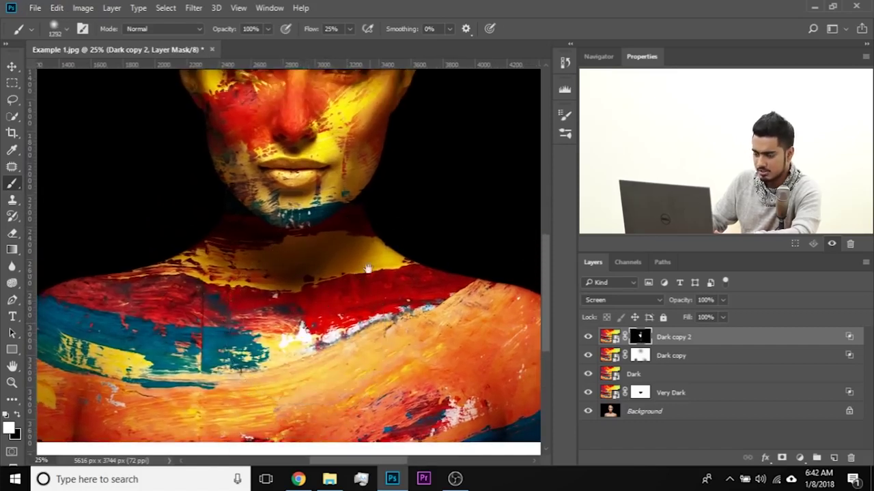
pyautogui.moveTo(367, 268); pyautogui.dragTo(318, 347)
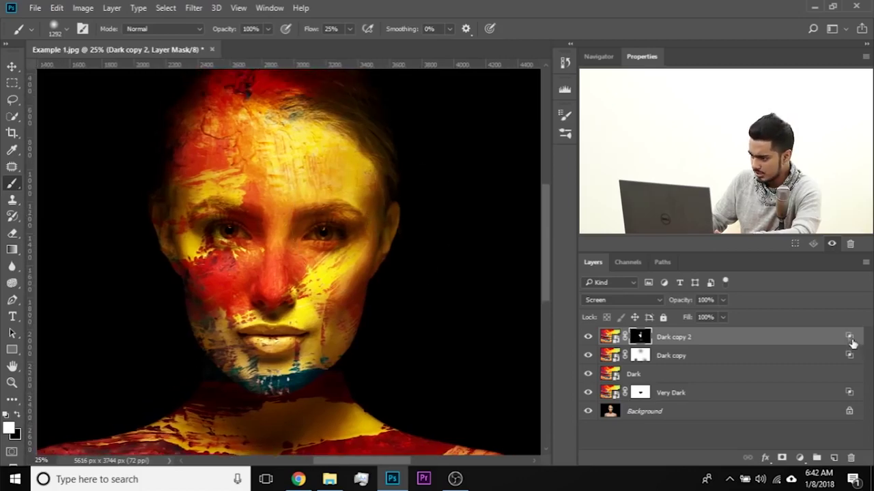
# - Readjust Dark copy 2's Underlying Layer black slider to 131 / 211 and apply the layer style
pyautogui.doubleClick(751, 337)
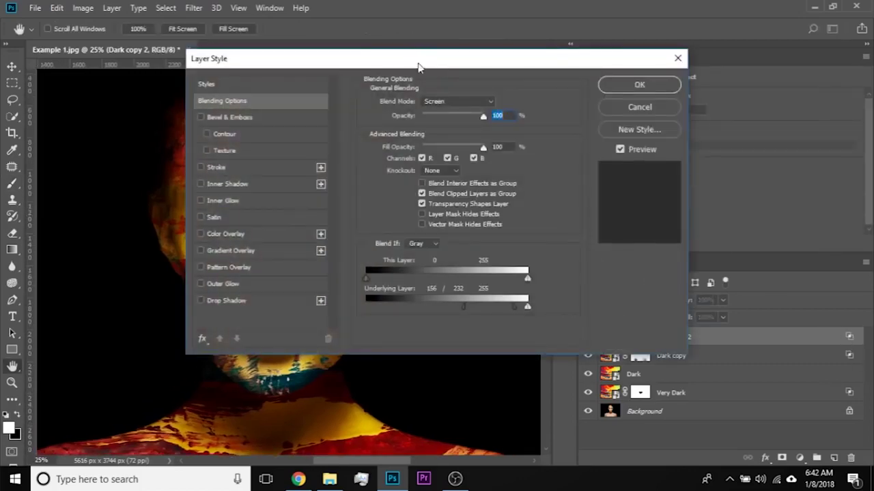
pyautogui.moveTo(422, 73); pyautogui.dragTo(648, 116)
pyautogui.moveTo(731, 350); pyautogui.dragTo(652, 348)
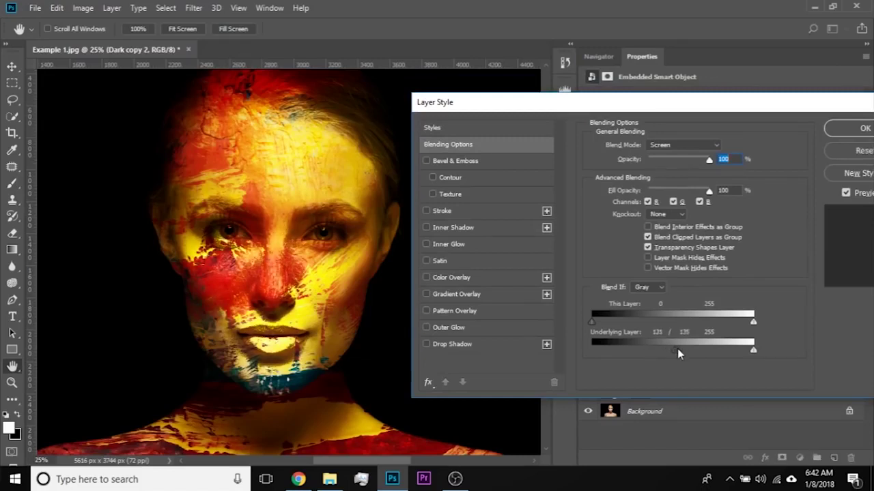
pyautogui.moveTo(709, 350); pyautogui.dragTo(724, 351)
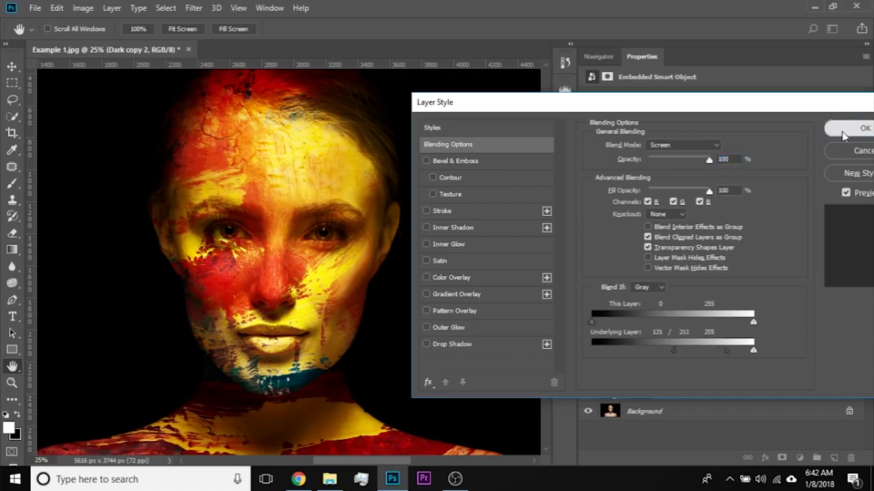
pyautogui.click(854, 129)
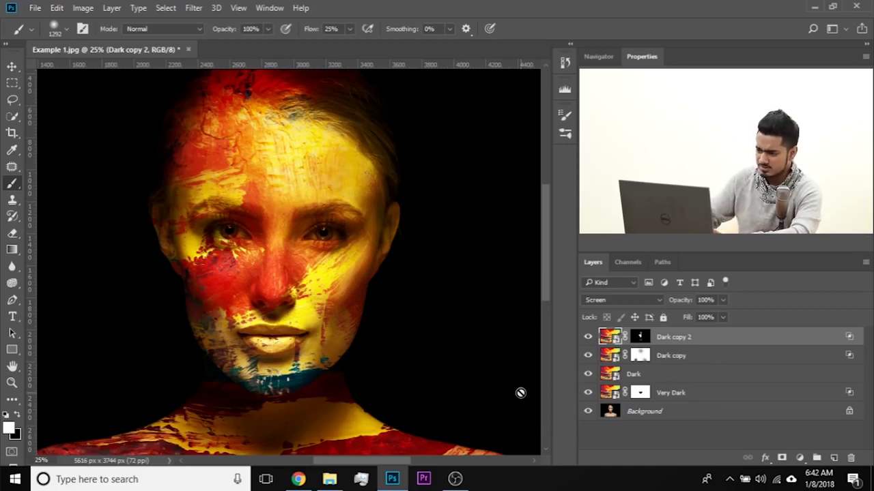
# - Duplicate the Dark layer, set the duplicate's blend mode to Screen and place it directly above the Background
pyautogui.click(644, 370)
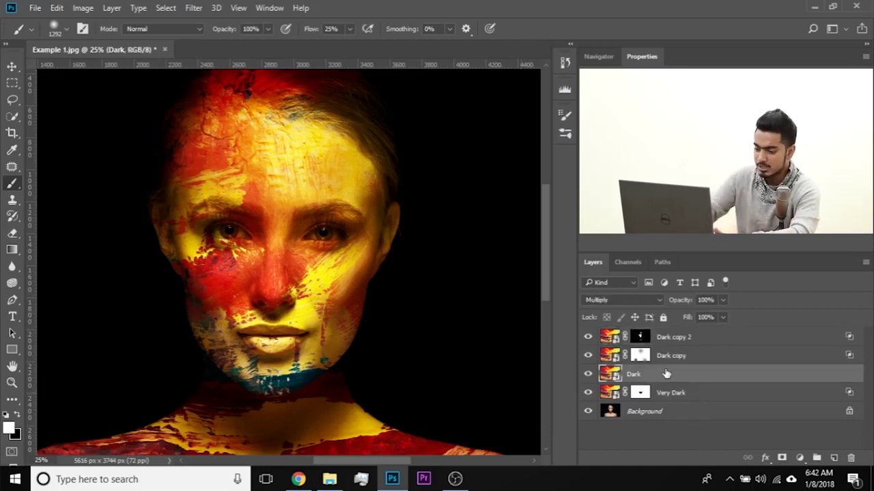
pyautogui.hotkey('ctrl', 'j')
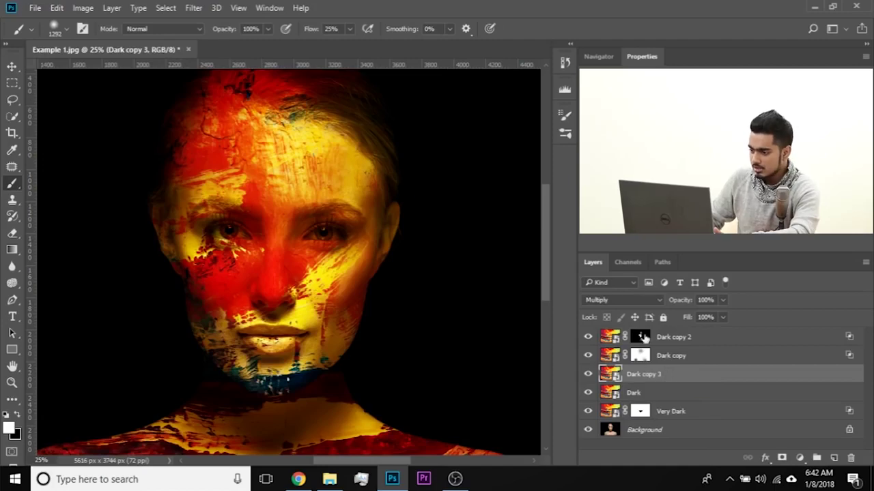
pyautogui.click(612, 299)
pyautogui.click(605, 128)
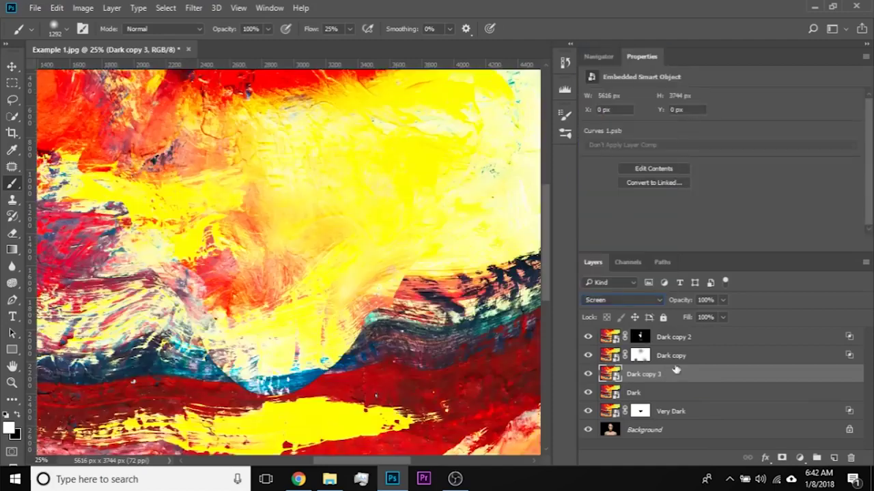
pyautogui.moveTo(679, 376); pyautogui.dragTo(834, 411)
# - Split Dark copy 3's Underlying Layer black slider to 121 / 255, apply it and compare the portrait with and without the layer
pyautogui.doubleClick(750, 412)
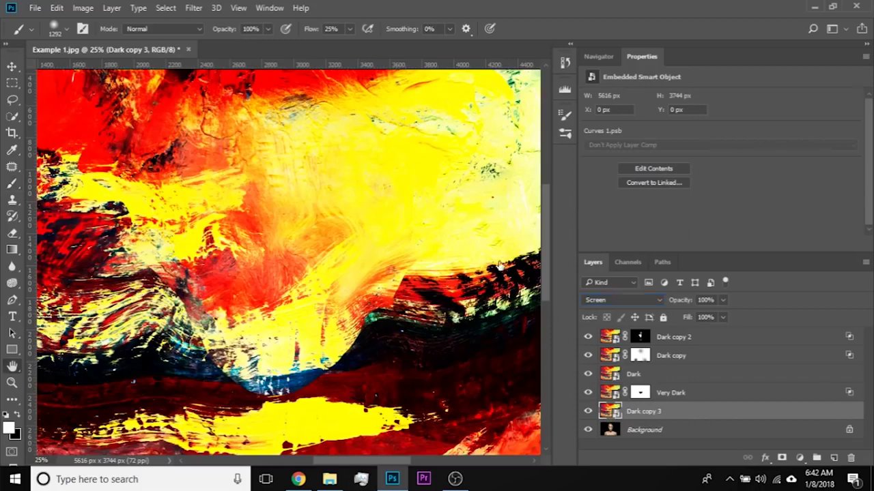
pyautogui.moveTo(341, 59); pyautogui.dragTo(560, 80)
pyautogui.moveTo(582, 331); pyautogui.dragTo(765, 329)
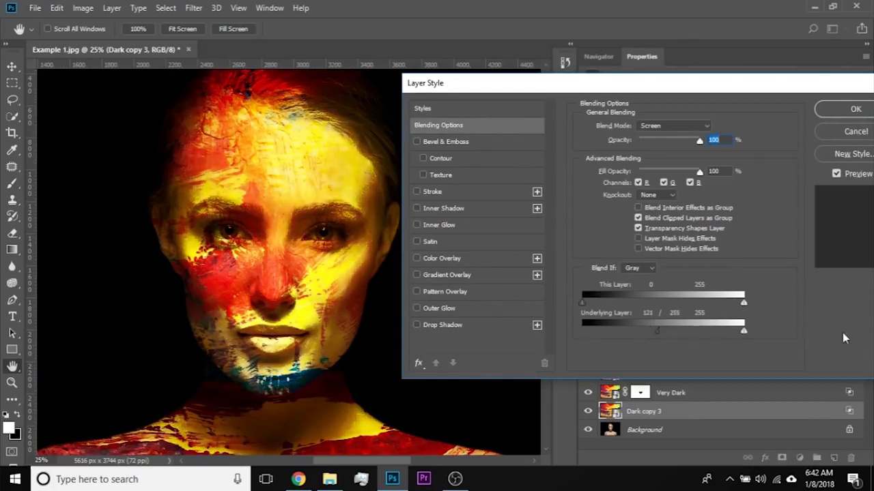
pyautogui.click(831, 112)
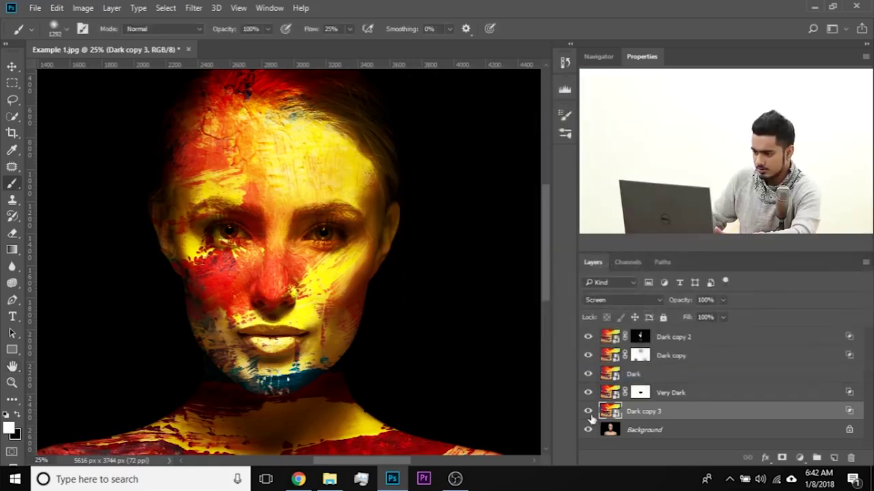
pyautogui.click(588, 412)
pyautogui.click(587, 412)
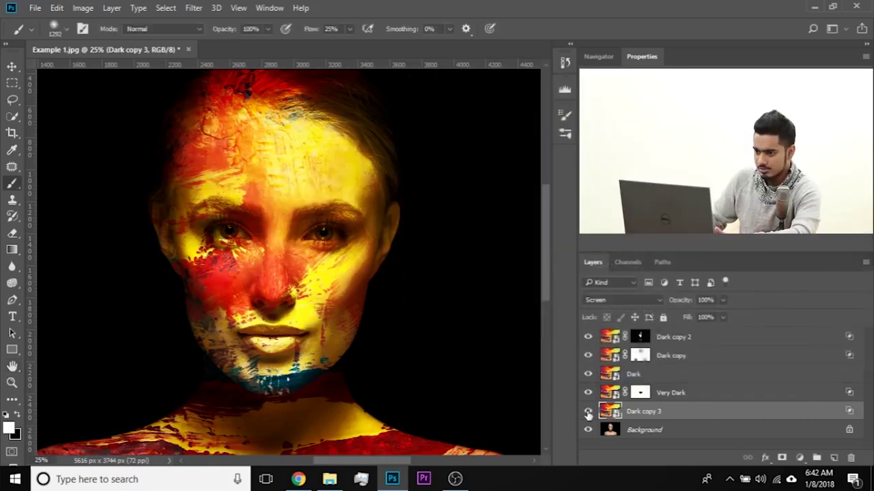
# - Add a layer mask to Dark copy 3 and paint black over the sides of the forehead and the cheeks to reduce the brightening
pyautogui.click(781, 458)
pyautogui.moveTo(279, 371); pyautogui.dragTo(248, 335)
pyautogui.moveTo(313, 316); pyautogui.dragTo(294, 316)
pyautogui.moveTo(334, 275); pyautogui.dragTo(300, 274)
pyautogui.press('x')
pyautogui.moveTo(349, 298)
pyautogui.mouseDown()
pyautogui.moveTo(371, 293)
pyautogui.moveTo(396, 234)
pyautogui.moveTo(370, 138)
pyautogui.moveTo(371, 157)
pyautogui.mouseUp()
pyautogui.moveTo(198, 131)
pyautogui.mouseDown()
pyautogui.moveTo(171, 217)
pyautogui.moveTo(160, 223)
pyautogui.moveTo(163, 255)
pyautogui.mouseUp()
pyautogui.moveTo(239, 299); pyautogui.dragTo(204, 301)
pyautogui.moveTo(233, 274)
pyautogui.mouseDown()
pyautogui.moveTo(256, 234)
pyautogui.moveTo(293, 259)
pyautogui.mouseUp()
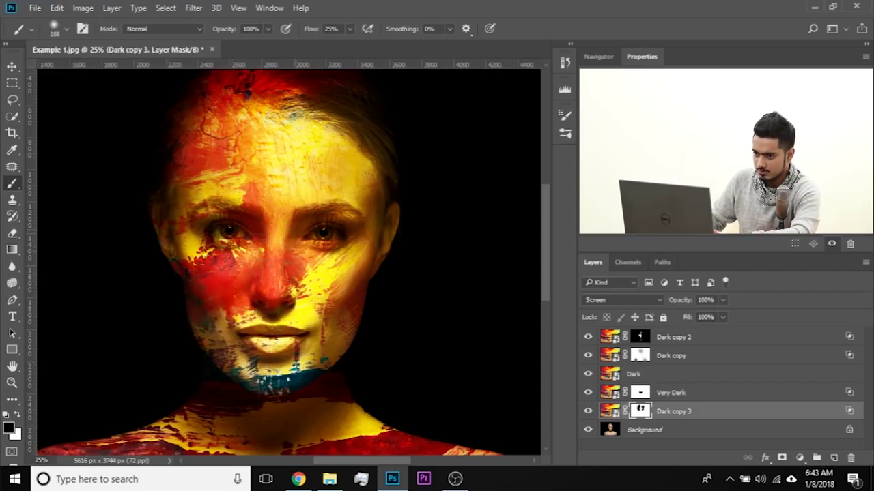
# - Enlarge the brush and paint black on Dark copy 3's mask over the lower cheeks and chin to reduce the brightening there
pyautogui.moveTo(308, 333); pyautogui.dragTo(312, 306)
pyautogui.press(']')
pyautogui.press(']')
pyautogui.press(']')
pyautogui.press(']')
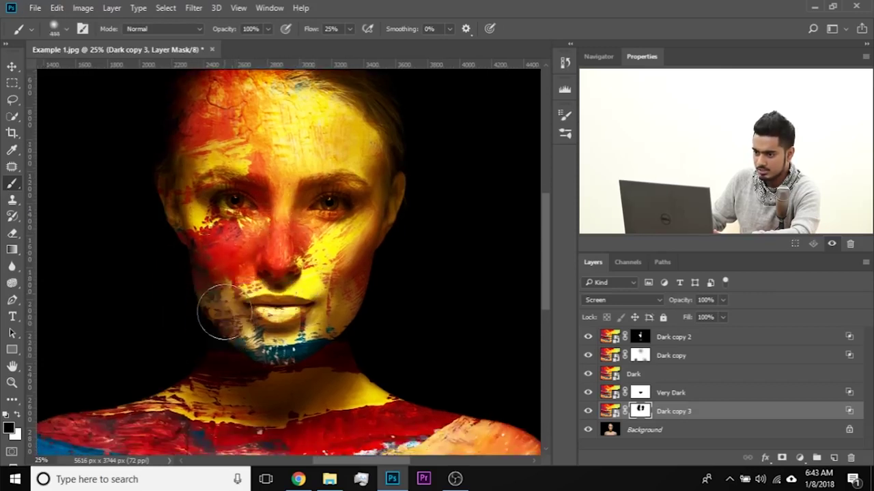
pyautogui.moveTo(239, 286); pyautogui.dragTo(234, 264)
pyautogui.moveTo(270, 346); pyautogui.dragTo(282, 311)
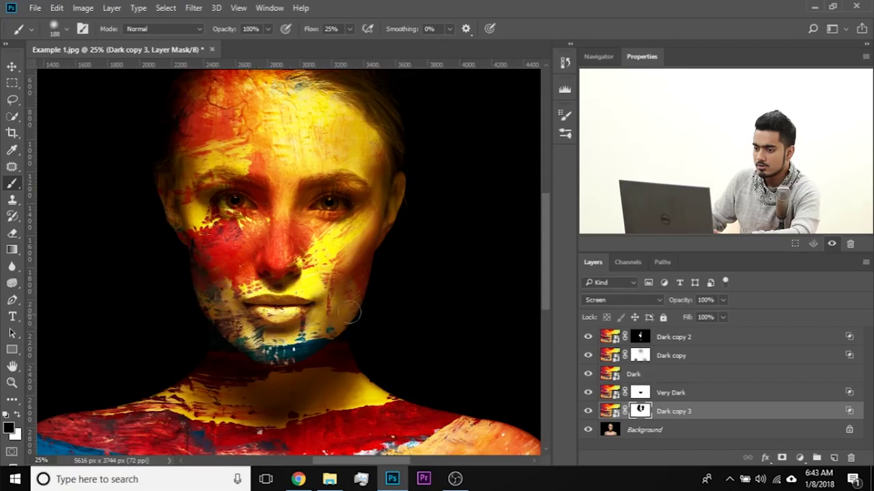
# - Lower the opacity of Dark copy 3 to 35%
pyautogui.scroll(-5, 382, 259)
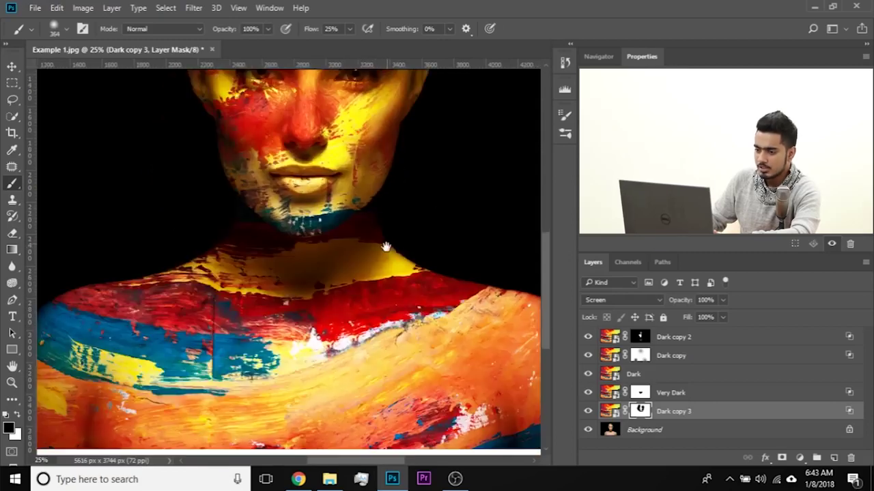
pyautogui.scroll(-2, 386, 248)
pyautogui.scroll(1, 387, 252)
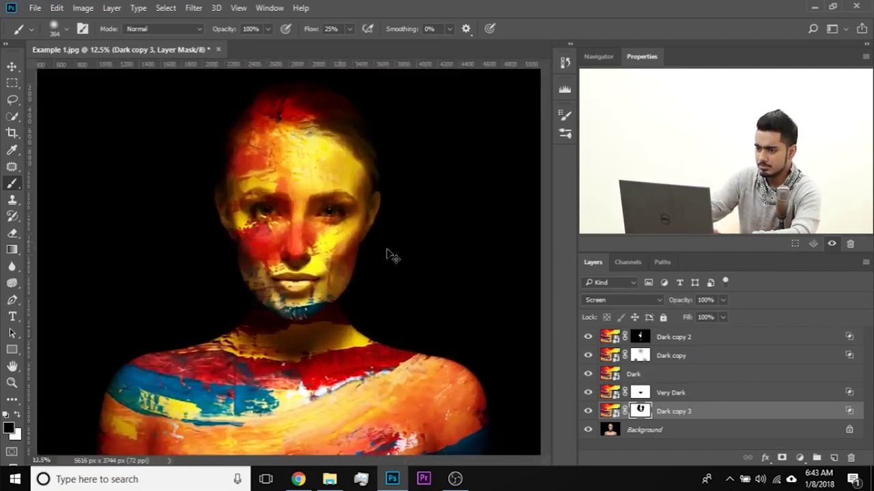
pyautogui.click(724, 300)
pyautogui.moveTo(724, 315); pyautogui.dragTo(625, 312)
pyautogui.moveTo(685, 320); pyautogui.dragTo(688, 321)
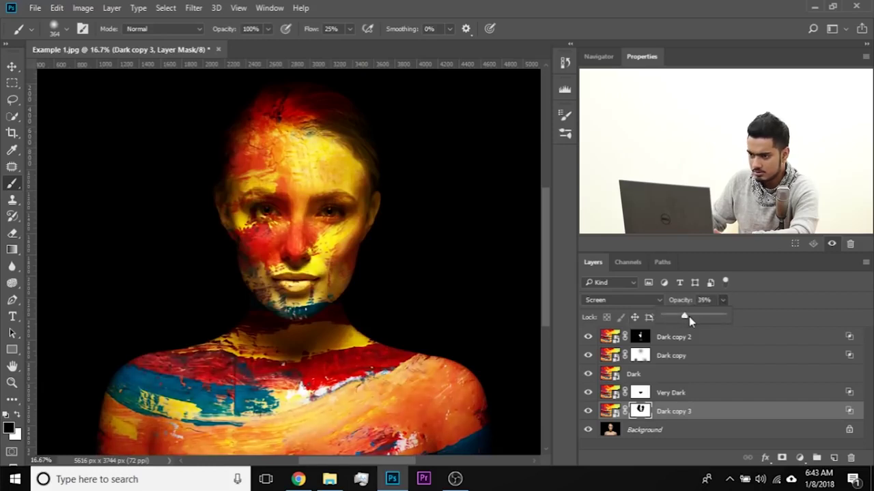
pyautogui.click(714, 301)
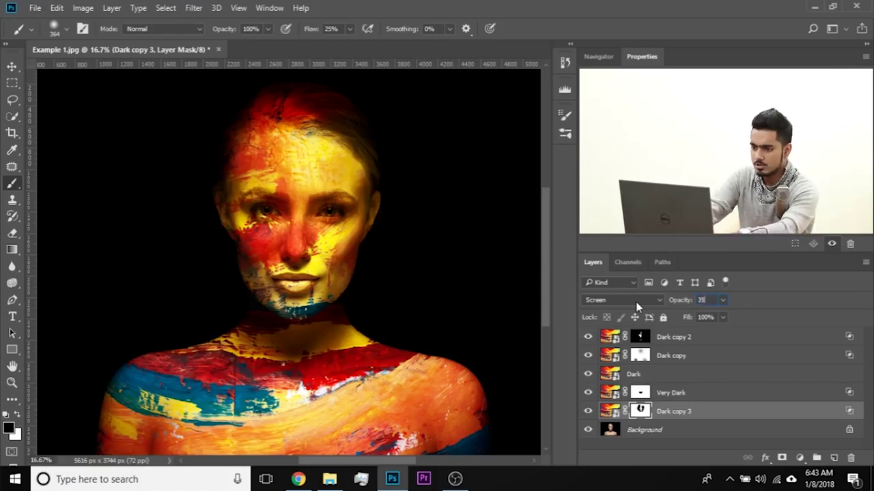
# - Duplicate the Dark layer directly above itself, keeping its Multiply blend mode
pyautogui.hotkey('ctrl', '+')
pyautogui.hotkey('ctrl', '+')
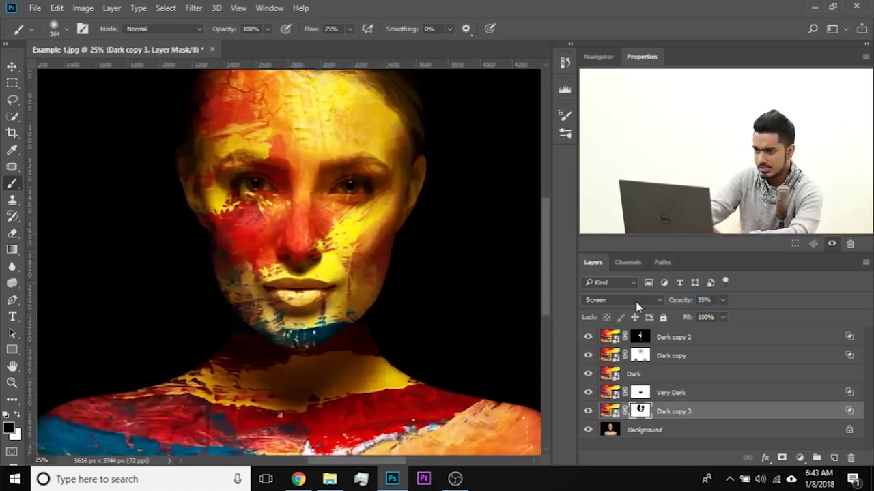
pyautogui.click(655, 375)
pyautogui.hotkey('ctrl', 'j')
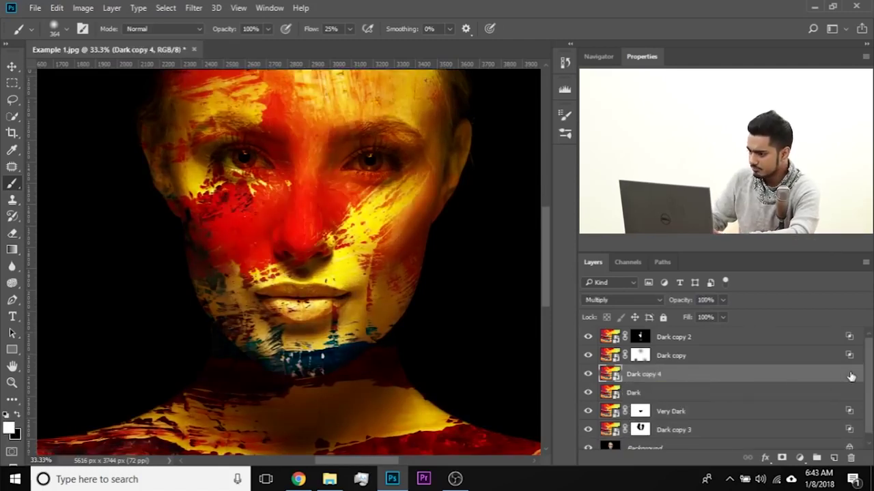
# - Split Dark copy 4's Underlying Layer white slider to 22 / 62 and apply the layer style
pyautogui.doubleClick(827, 372)
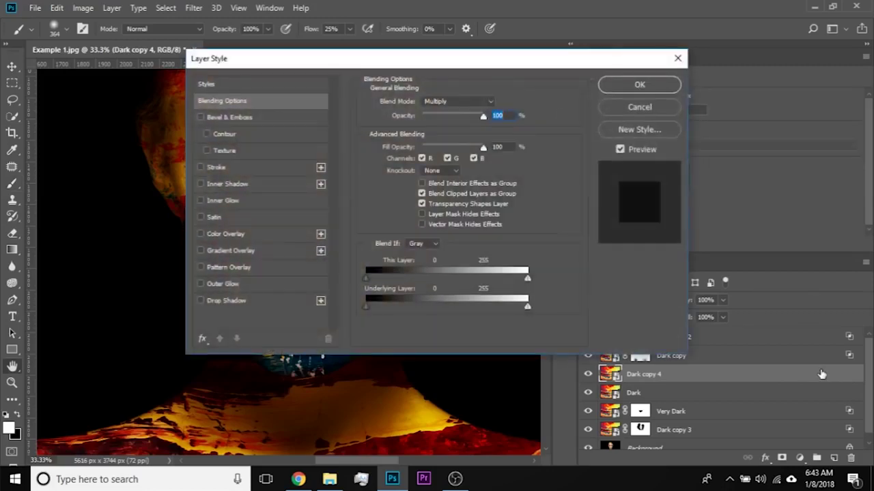
pyautogui.moveTo(379, 68); pyautogui.dragTo(660, 84)
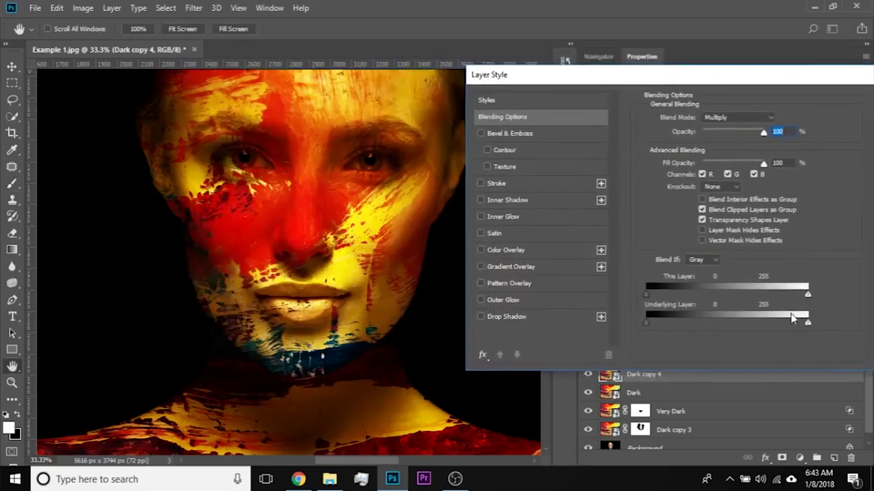
pyautogui.moveTo(759, 325); pyautogui.dragTo(686, 323)
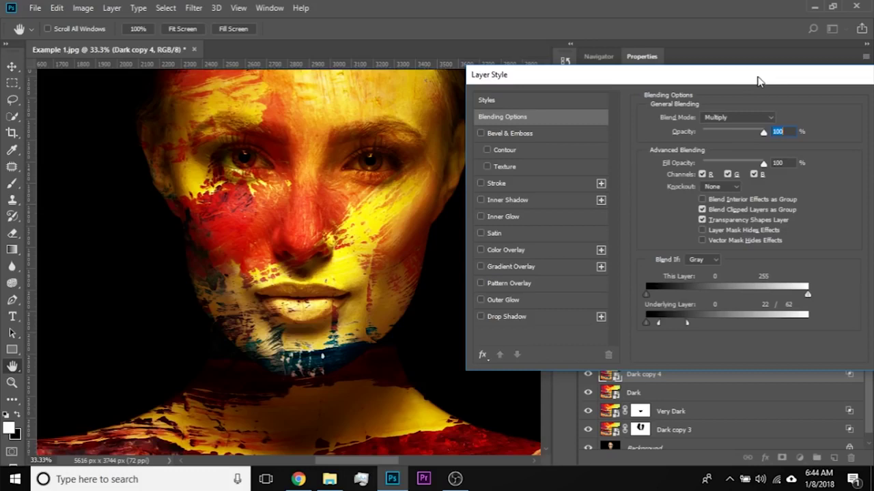
pyautogui.moveTo(758, 80); pyautogui.dragTo(622, 84)
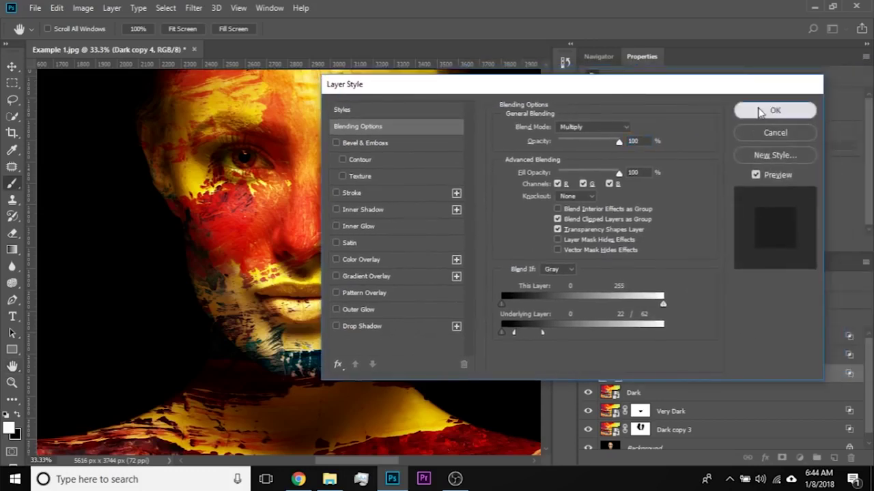
pyautogui.click(772, 111)
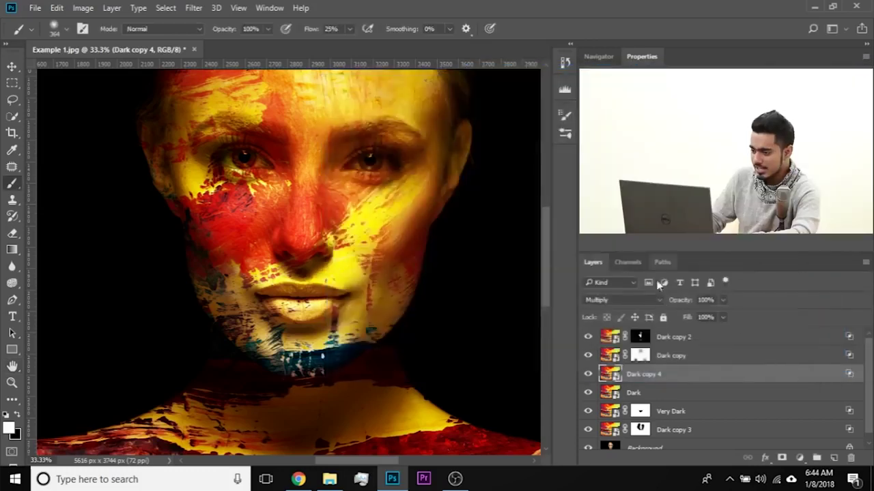
# - Add a layer mask to Dark copy 4 and set the brush flow to 100%
pyautogui.click(782, 459)
pyautogui.press('x')
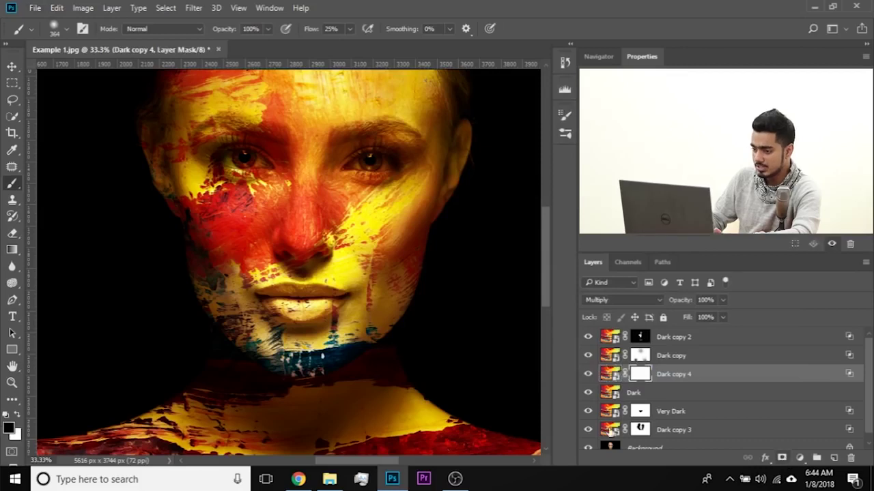
pyautogui.press('x')
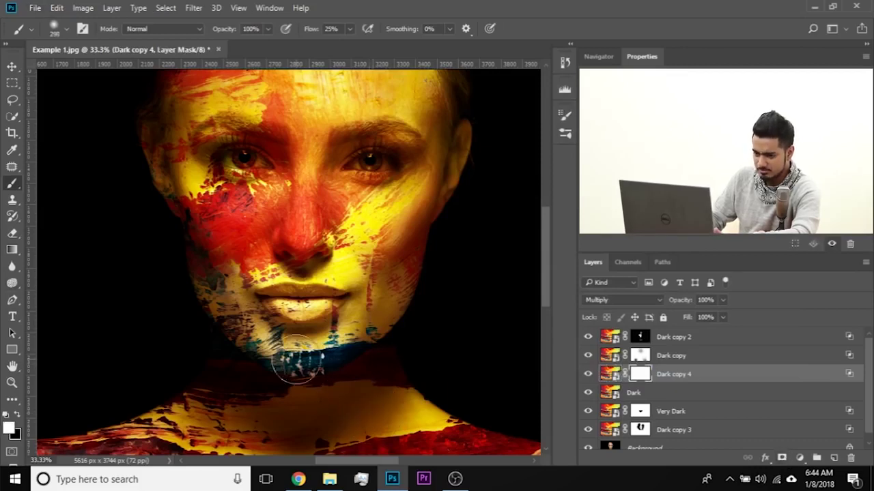
pyautogui.moveTo(304, 363)
pyautogui.mouseDown()
pyautogui.moveTo(340, 354)
pyautogui.moveTo(321, 372)
pyautogui.moveTo(253, 342)
pyautogui.moveTo(259, 344)
pyautogui.mouseUp()
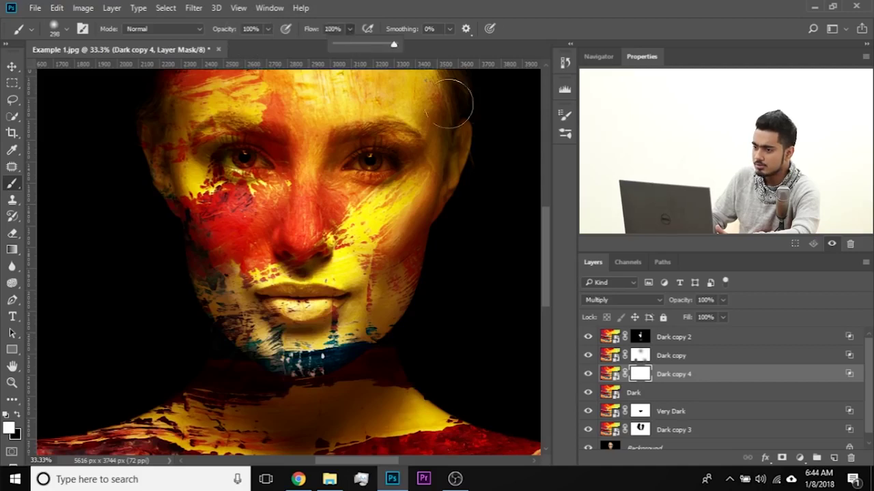
pyautogui.moveTo(319, 330); pyautogui.dragTo(336, 331)
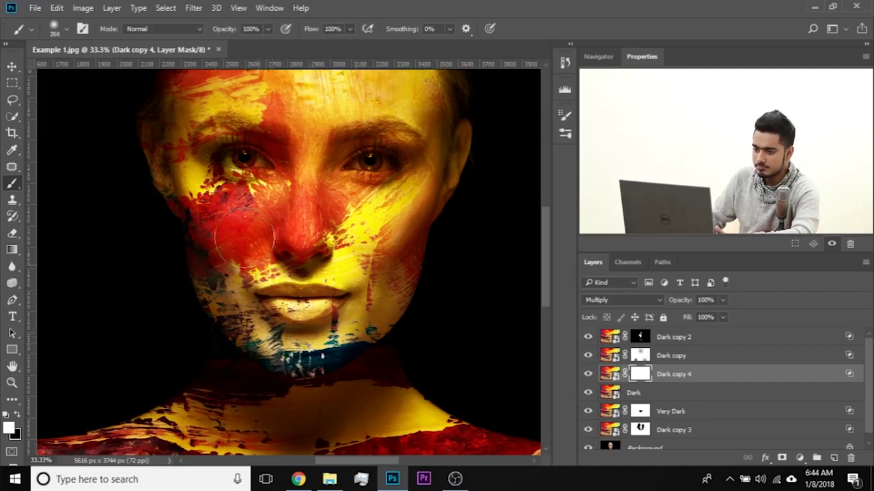
# - Compare the portrait with and without Dark copy 4, and paint black on its mask down the centre of the face
pyautogui.click(587, 374)
pyautogui.click(588, 374)
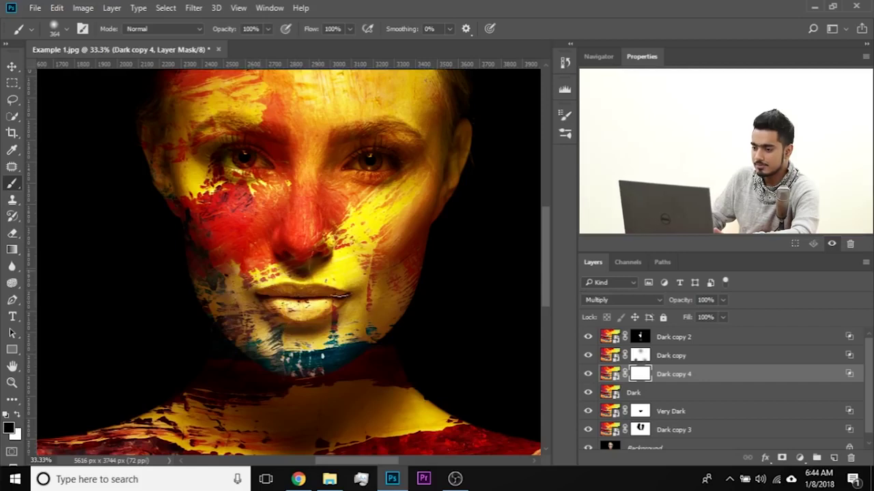
pyautogui.scroll(5, 287, 284)
pyautogui.moveTo(270, 195); pyautogui.dragTo(246, 176)
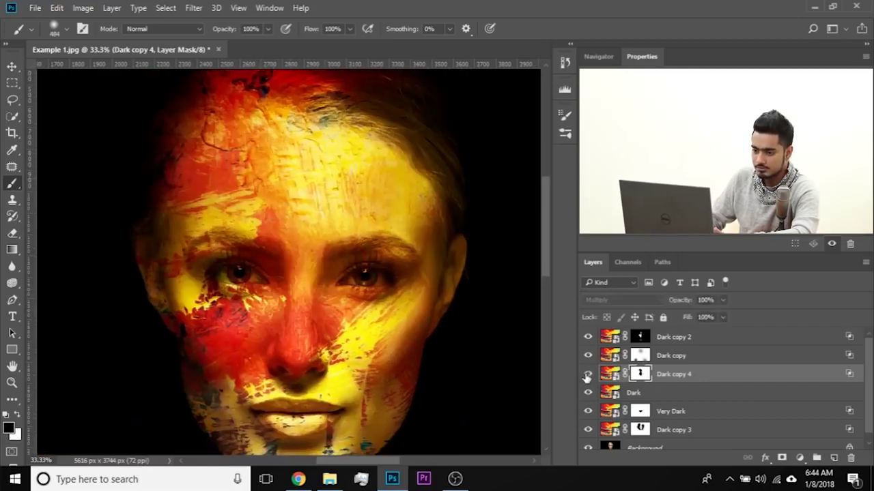
# - Paint white with a smaller brush on Dark copy 4's mask around the mouth to restore the paint texture
pyautogui.scroll(-8, 430, 202)
pyautogui.scroll(-2, 431, 200)
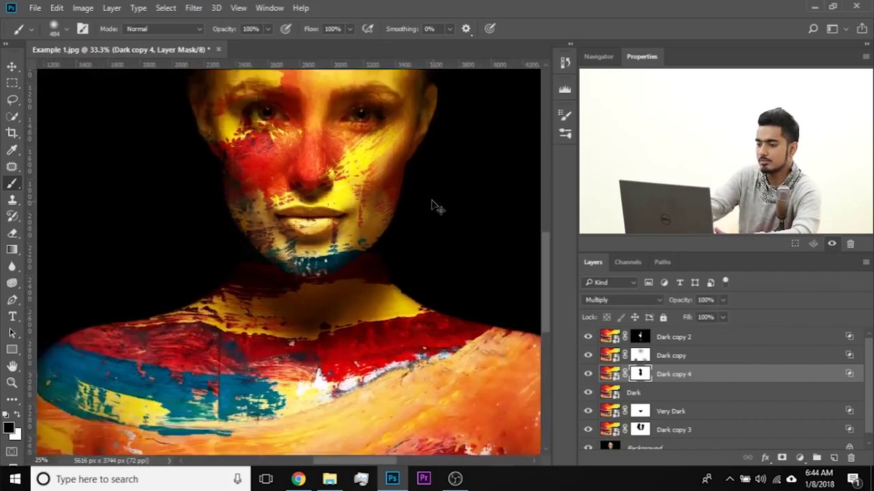
pyautogui.scroll(1, 433, 198)
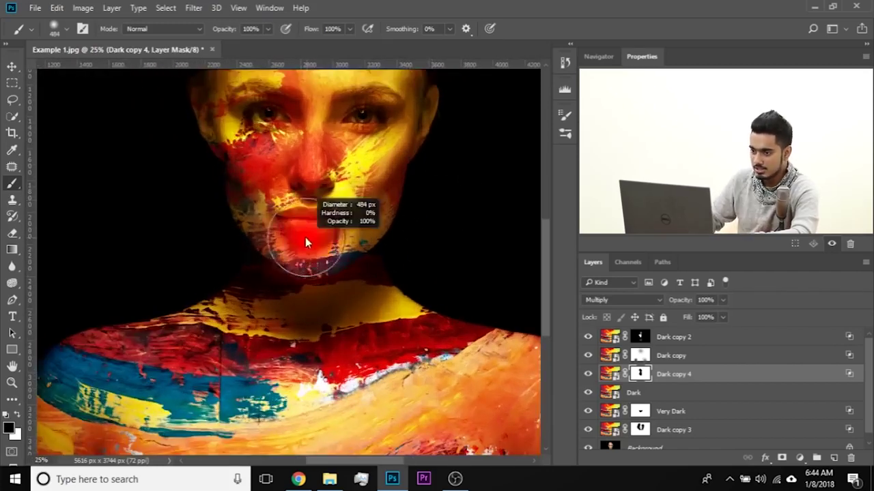
pyautogui.press('x')
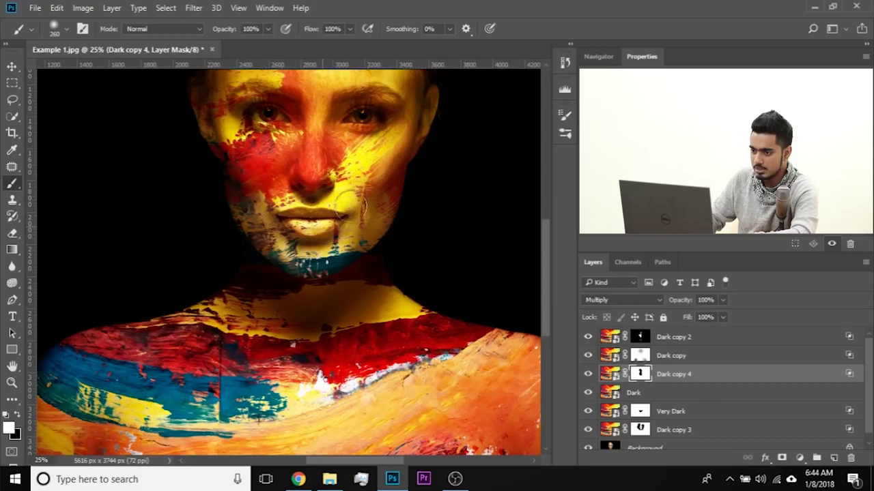
# - Group all layers from Dark copy 2 down to Dark copy 3 and compare the portrait with and without the group
pyautogui.scroll(-1, 356, 258)
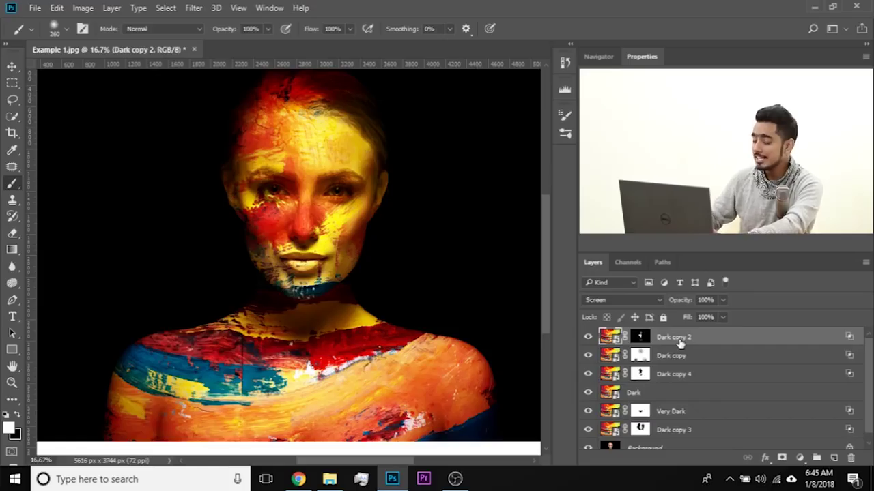
pyautogui.keyDown('shift'); pyautogui.click(691, 432); pyautogui.keyUp('shift')
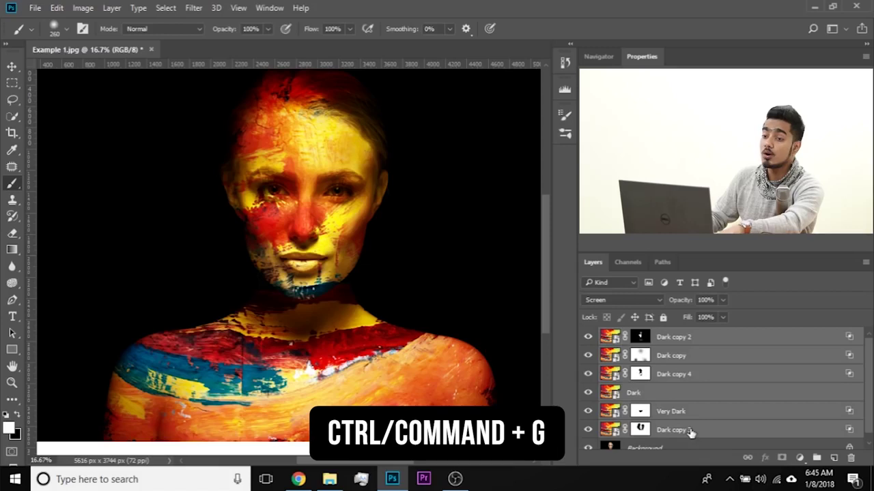
pyautogui.hotkey('ctrl', 'g')
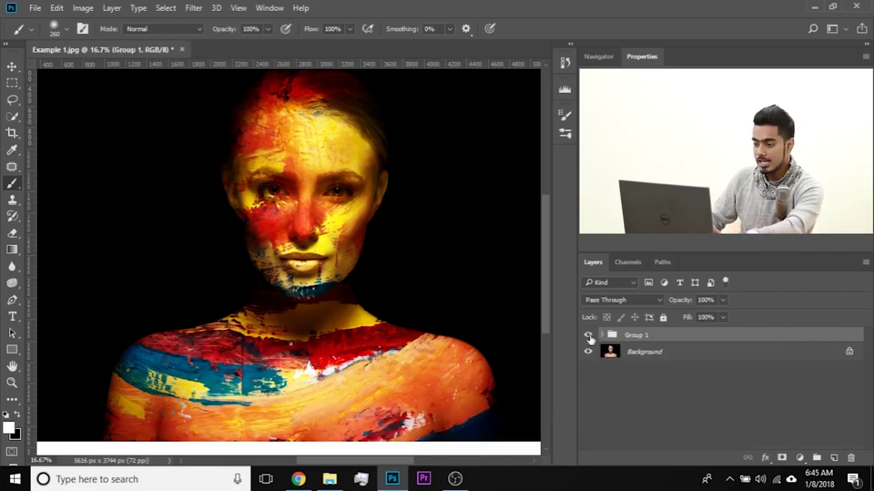
pyautogui.click(588, 335)
pyautogui.click(587, 336)
pyautogui.click(588, 335)
pyautogui.click(588, 335)
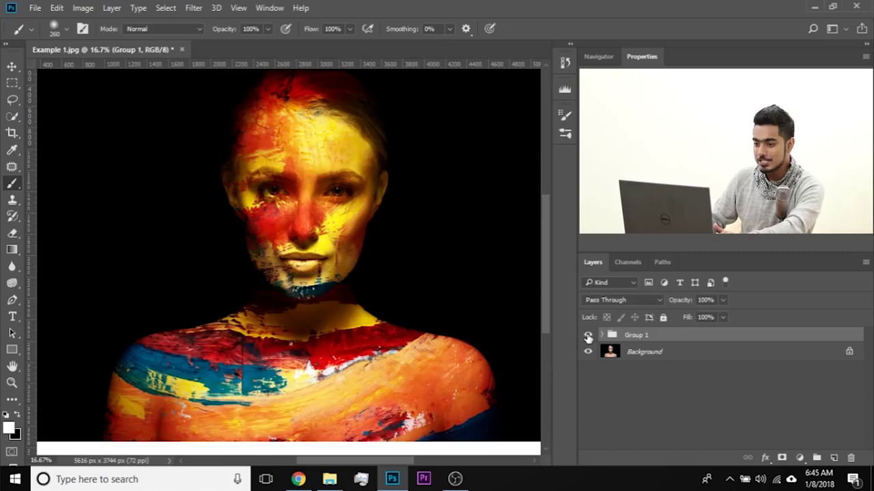
# - Create a new layer named Dodge above the group and set its blend mode to Overlay
pyautogui.hotkey('ctrl', '+')
pyautogui.hotkey('ctrl', '+')
pyautogui.hotkey('ctrl', '+')
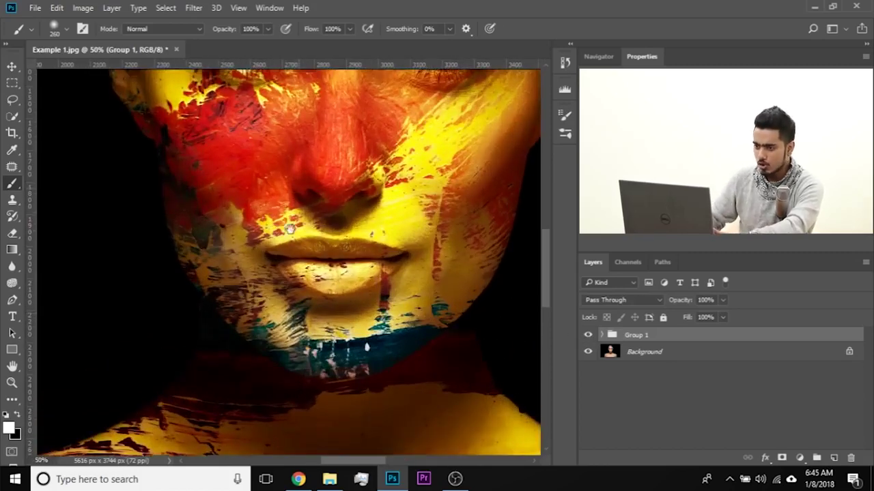
pyautogui.moveTo(296, 204); pyautogui.dragTo(287, 289)
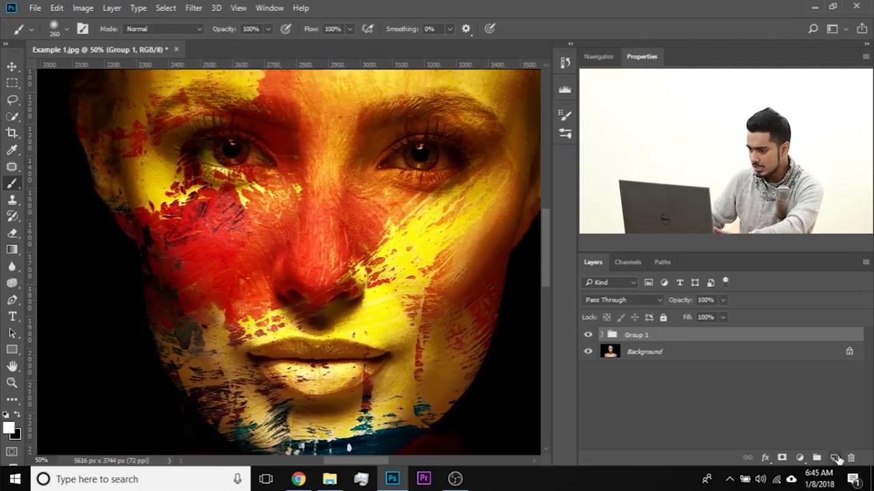
pyautogui.click(834, 458)
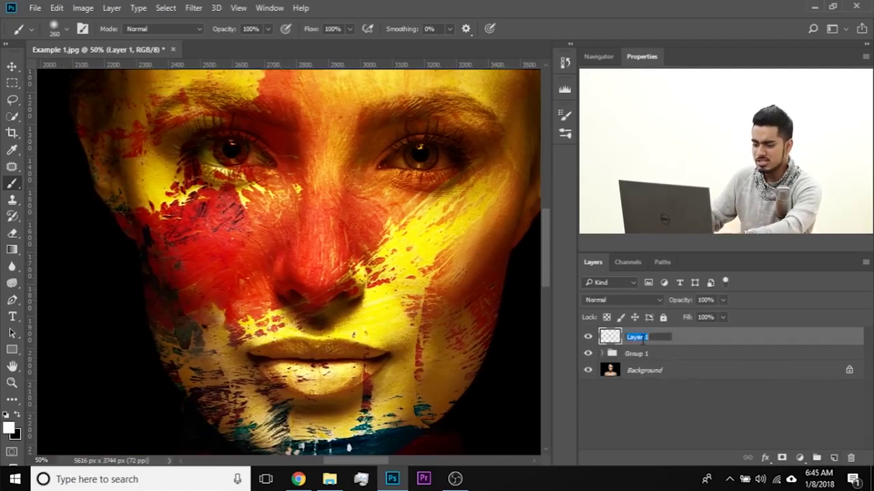
pyautogui.press('Return')
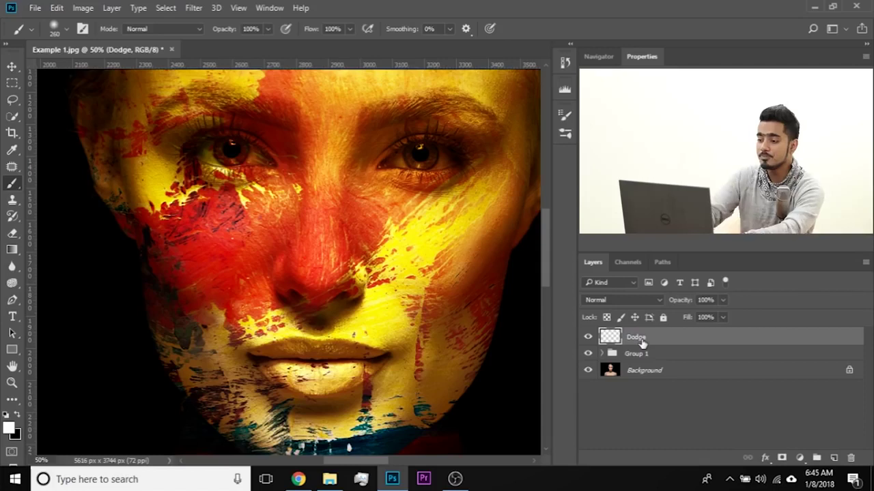
pyautogui.click(612, 302)
pyautogui.click(625, 169)
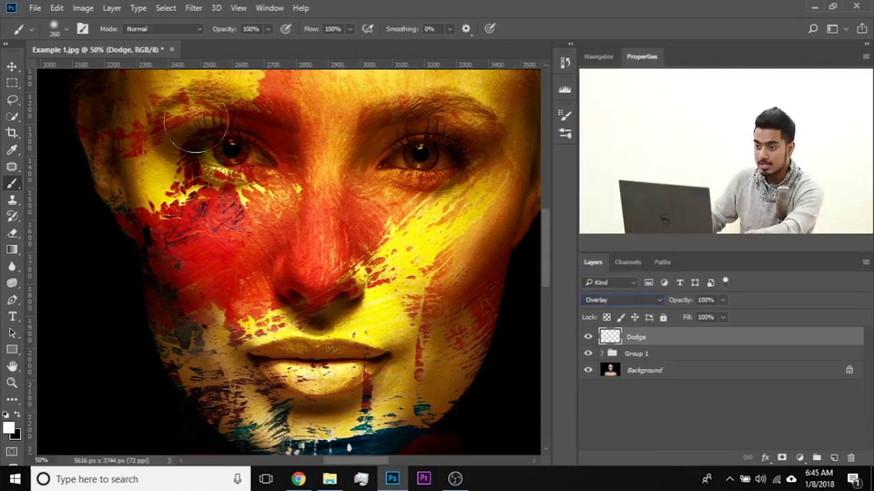
# - Set the brush flow to 2% and paint white on the Dodge layer over the nose and the red cheek highlights
pyautogui.moveTo(314, 210); pyautogui.dragTo(288, 259)
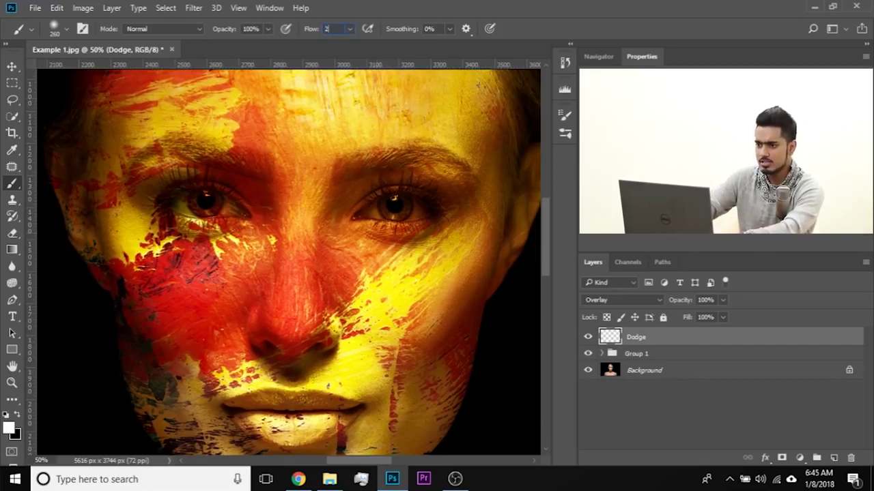
pyautogui.hotkey('ctrl', '+')
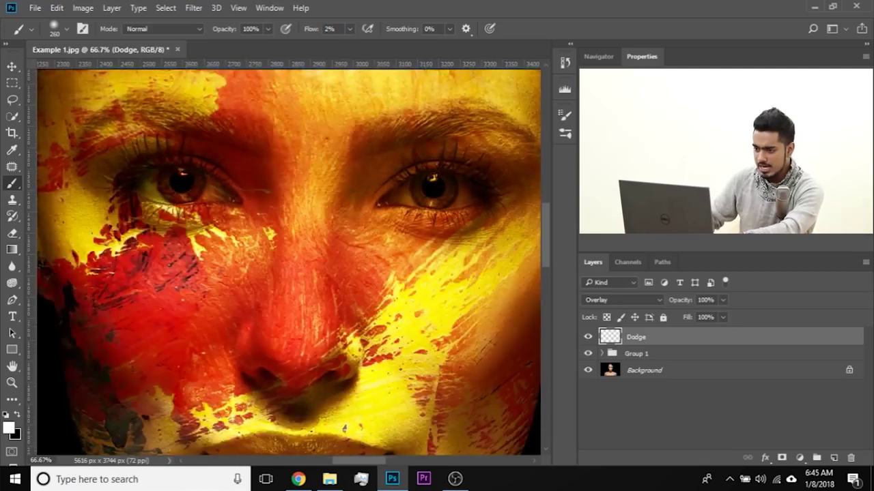
pyautogui.moveTo(328, 308); pyautogui.dragTo(318, 307)
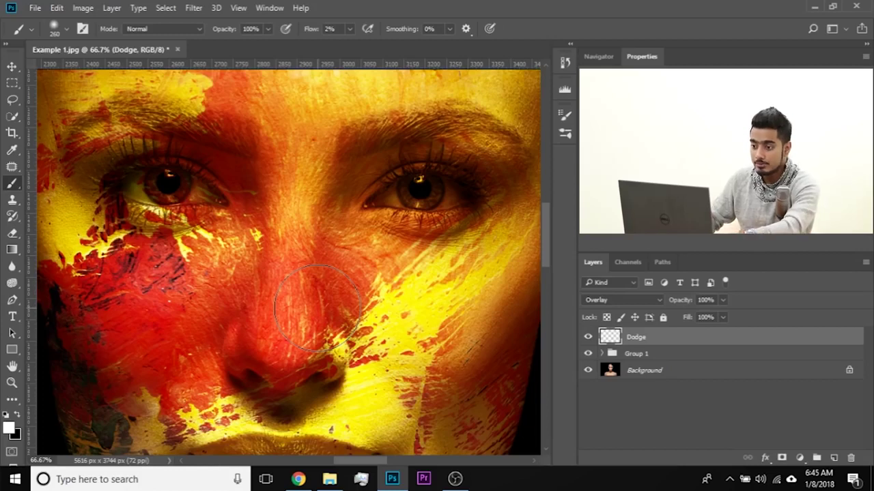
pyautogui.moveTo(288, 258)
pyautogui.mouseDown()
pyautogui.moveTo(265, 284)
pyautogui.moveTo(241, 281)
pyautogui.moveTo(279, 343)
pyautogui.moveTo(284, 257)
pyautogui.moveTo(280, 355)
pyautogui.moveTo(289, 148)
pyautogui.moveTo(279, 294)
pyautogui.mouseUp()
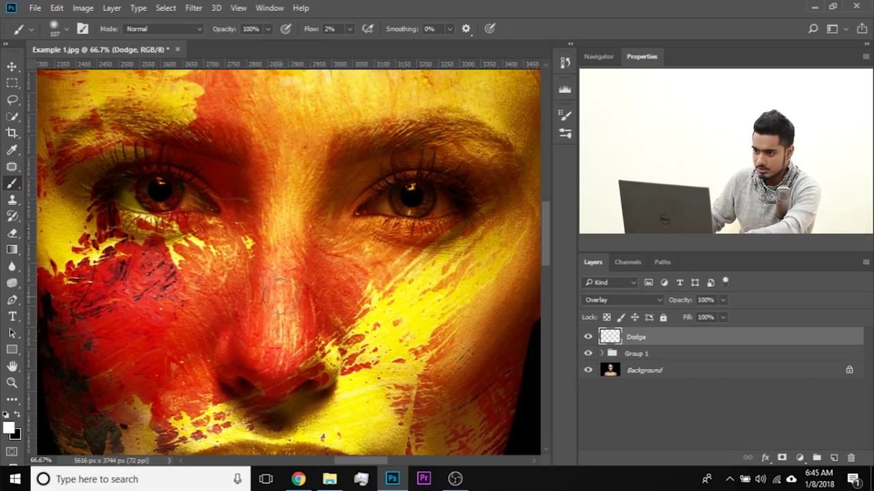
pyautogui.moveTo(219, 325); pyautogui.dragTo(249, 333)
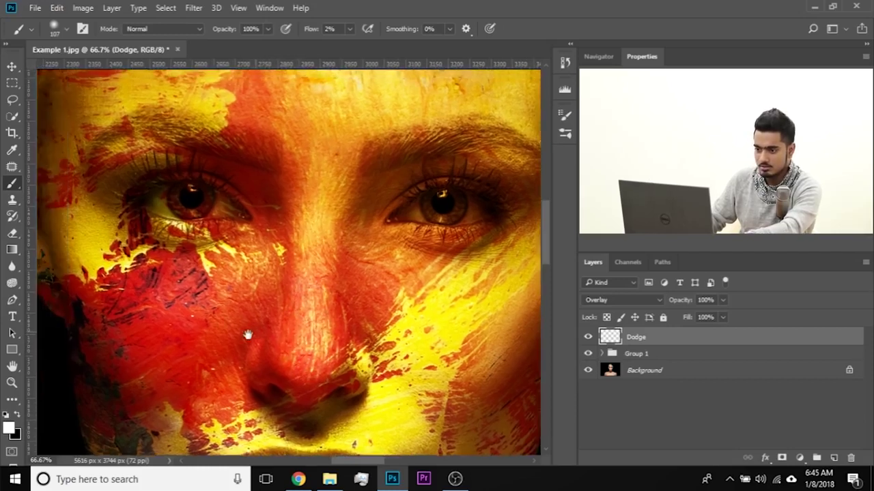
pyautogui.moveTo(173, 325); pyautogui.dragTo(215, 325)
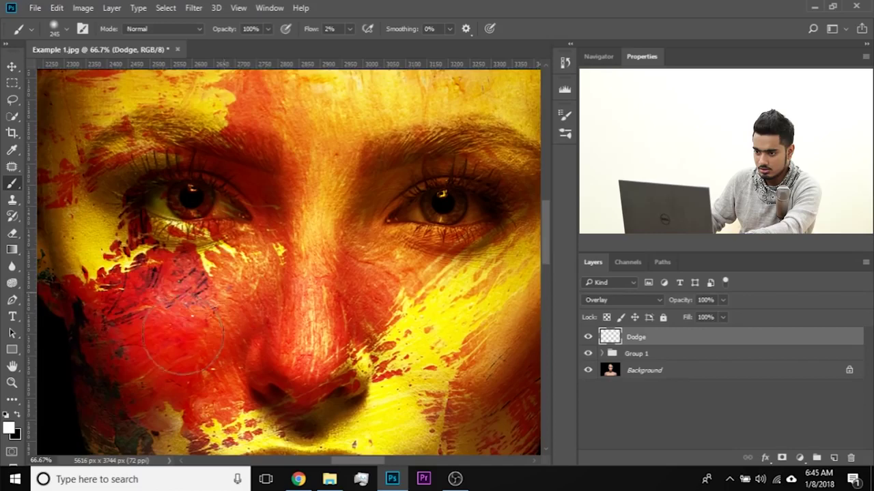
# - Paint white with a larger brush on the Dodge layer over the yellow cheek and the forehead highlights
pyautogui.moveTo(419, 329); pyautogui.dragTo(277, 338)
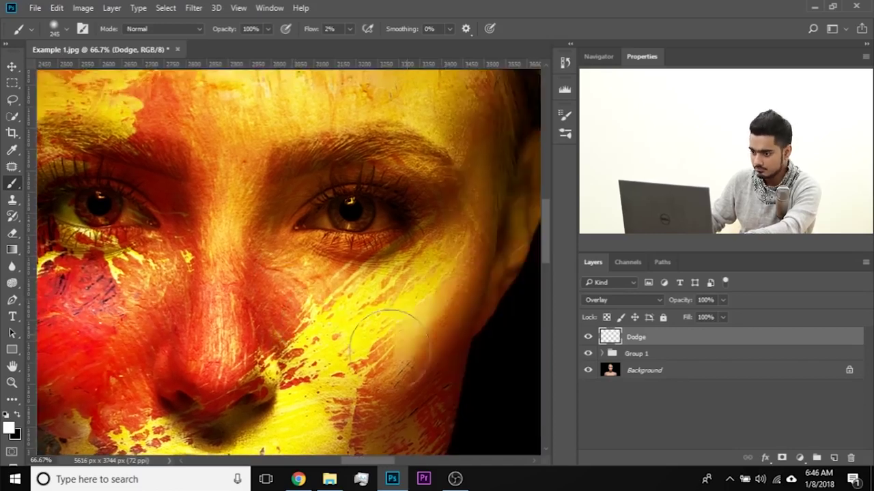
pyautogui.moveTo(326, 401); pyautogui.dragTo(439, 327)
pyautogui.moveTo(294, 92); pyautogui.dragTo(290, 232)
pyautogui.moveTo(234, 222); pyautogui.dragTo(260, 230)
pyautogui.moveTo(171, 171)
pyautogui.mouseDown()
pyautogui.moveTo(198, 205)
pyautogui.moveTo(286, 245)
pyautogui.moveTo(383, 256)
pyautogui.moveTo(413, 146)
pyautogui.moveTo(478, 204)
pyautogui.moveTo(410, 264)
pyautogui.moveTo(450, 287)
pyautogui.mouseUp()
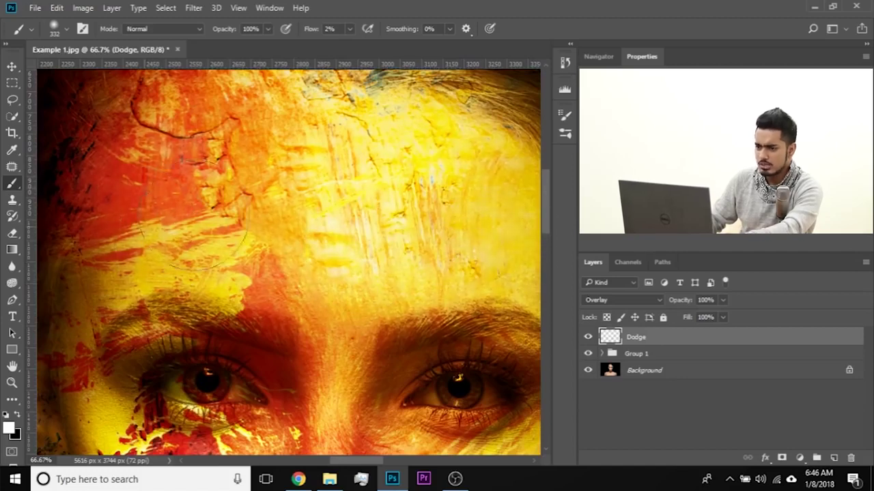
pyautogui.moveTo(328, 289); pyautogui.dragTo(311, 322)
pyautogui.moveTo(344, 271); pyautogui.dragTo(321, 250)
# - Paint black on the Dodge layer to tone down the over-bright highlight in the middle of the forehead
pyautogui.press('x')
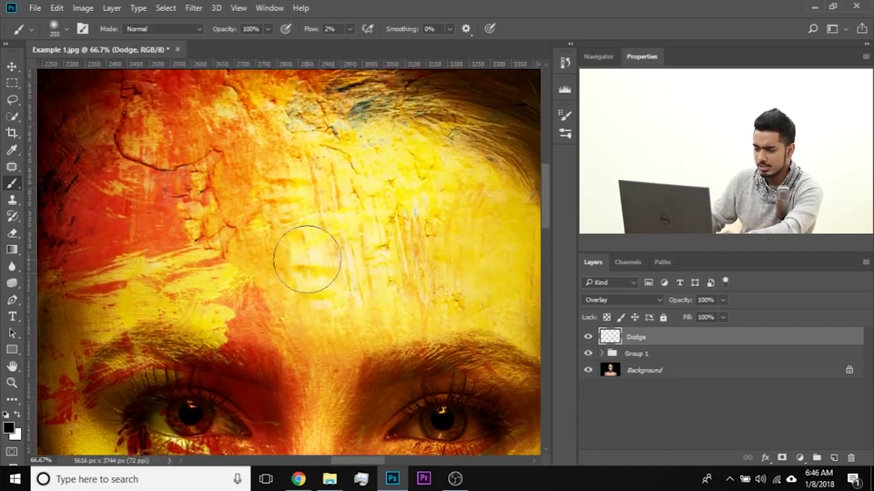
pyautogui.moveTo(332, 376); pyautogui.dragTo(357, 204)
pyautogui.moveTo(343, 227); pyautogui.dragTo(322, 159)
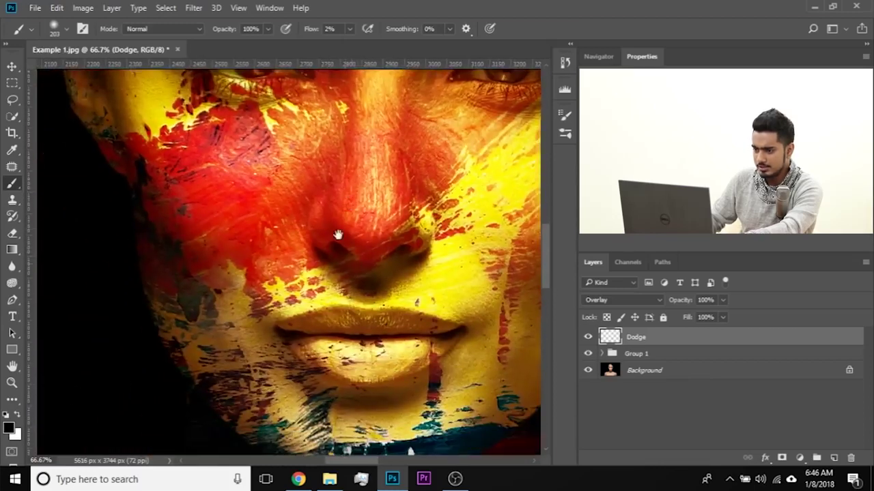
pyautogui.moveTo(294, 311); pyautogui.dragTo(314, 331)
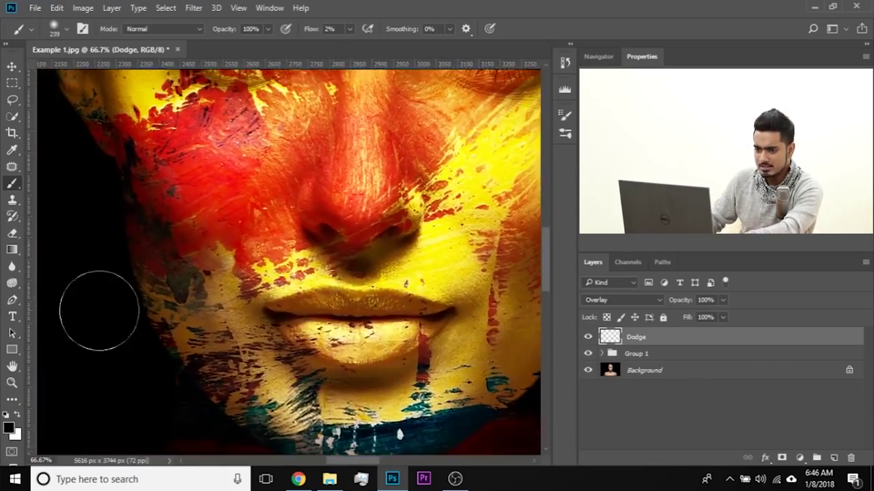
pyautogui.moveTo(457, 261)
pyautogui.mouseDown()
pyautogui.moveTo(332, 272)
pyautogui.moveTo(325, 412)
pyautogui.mouseUp()
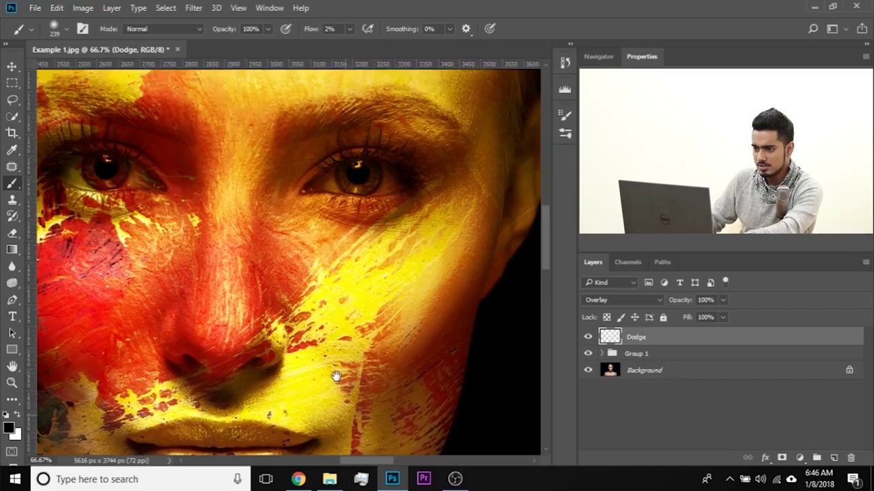
# - Compare the whole face with and without the Dodge layer
pyautogui.hotkey('ctrl', '-')
pyautogui.hotkey('ctrl', '-')
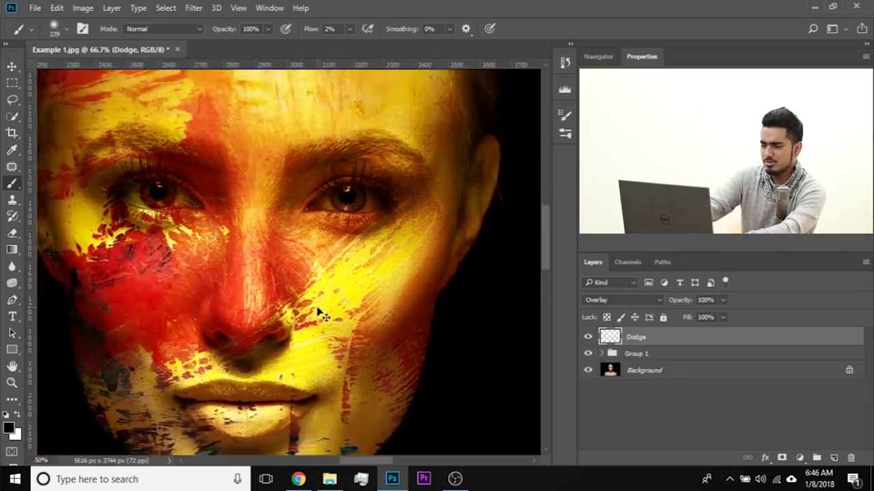
pyautogui.click(589, 337)
pyautogui.click(589, 337)
pyautogui.click(589, 337)
pyautogui.click(589, 337)
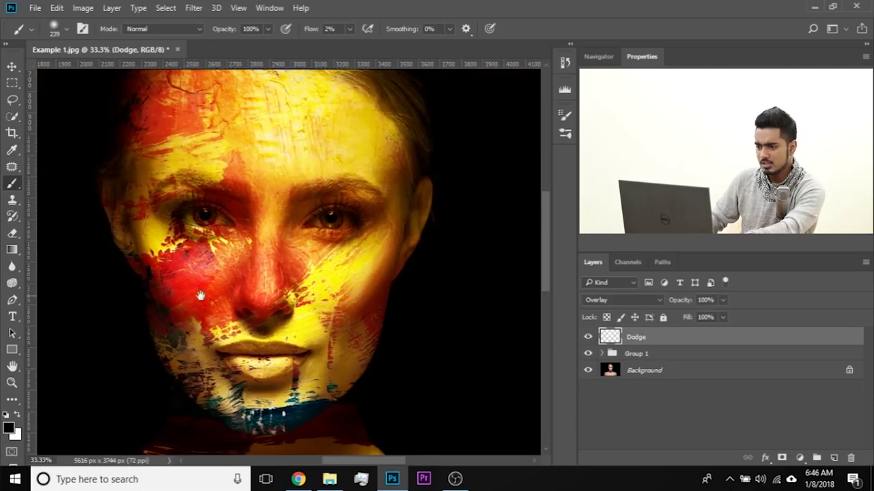
pyautogui.moveTo(195, 293); pyautogui.dragTo(230, 308)
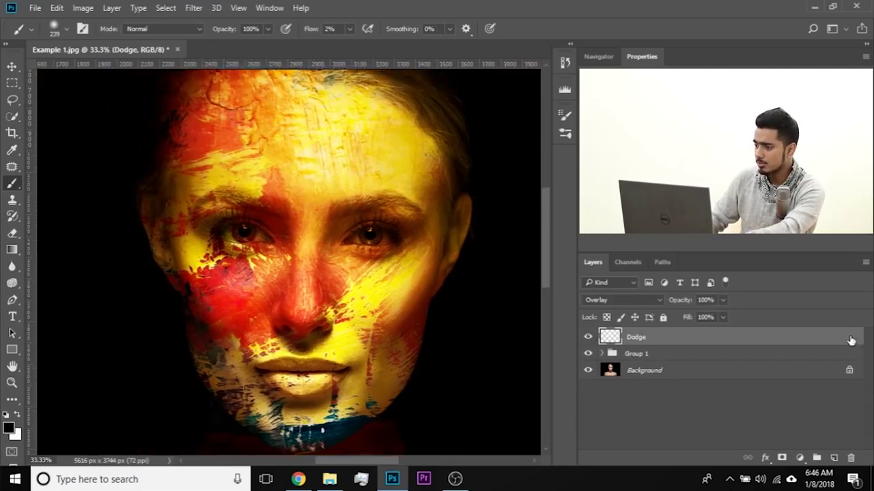
# - Split the Dodge layer's Blend If shadow threshold for Underlying Layer to 49 / 97 and apply the style
pyautogui.doubleClick(850, 340)
pyautogui.moveTo(408, 124); pyautogui.dragTo(639, 134)
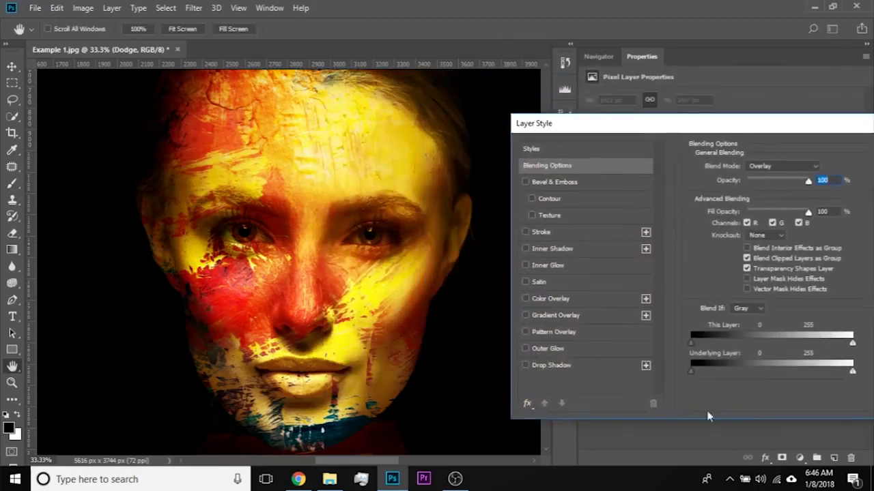
pyautogui.moveTo(691, 369); pyautogui.dragTo(760, 379)
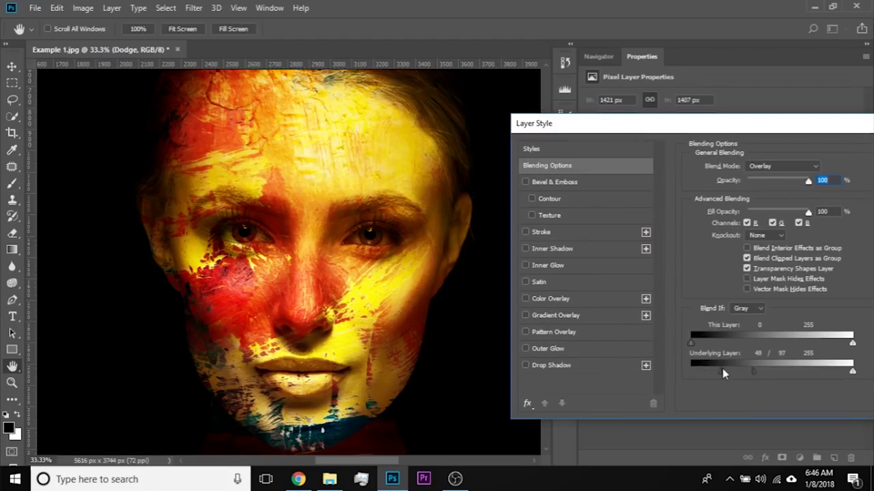
pyautogui.moveTo(724, 131); pyautogui.dragTo(571, 130)
pyautogui.click(792, 151)
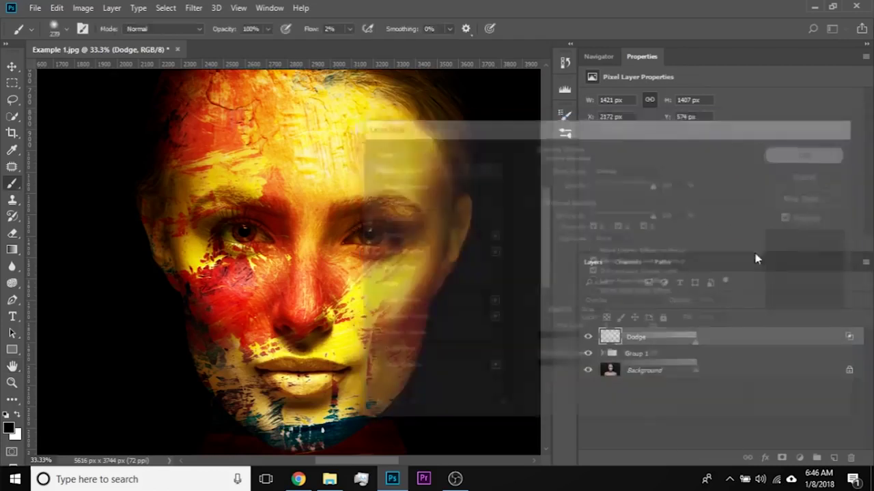
# - Lower the Dodge layer's opacity to 75%
pyautogui.click(722, 299)
pyautogui.moveTo(724, 316)
pyautogui.mouseDown()
pyautogui.moveTo(667, 315)
pyautogui.moveTo(710, 319)
pyautogui.mouseUp()
pyautogui.write('75')
pyautogui.press('Return')
# - Create a new layer above Dodge and name it Burn
pyautogui.hotkey('ctrl', 'shift', 'alt', 'n')
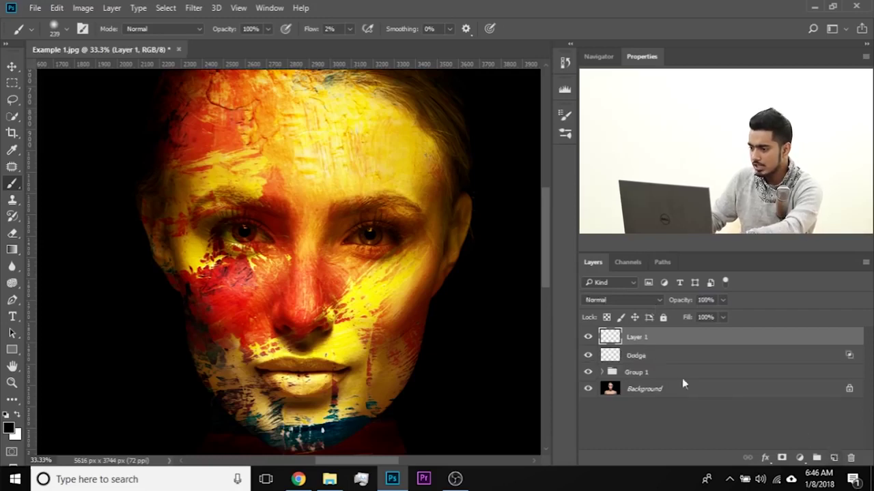
pyautogui.doubleClick(636, 337)
pyautogui.write('Burn')
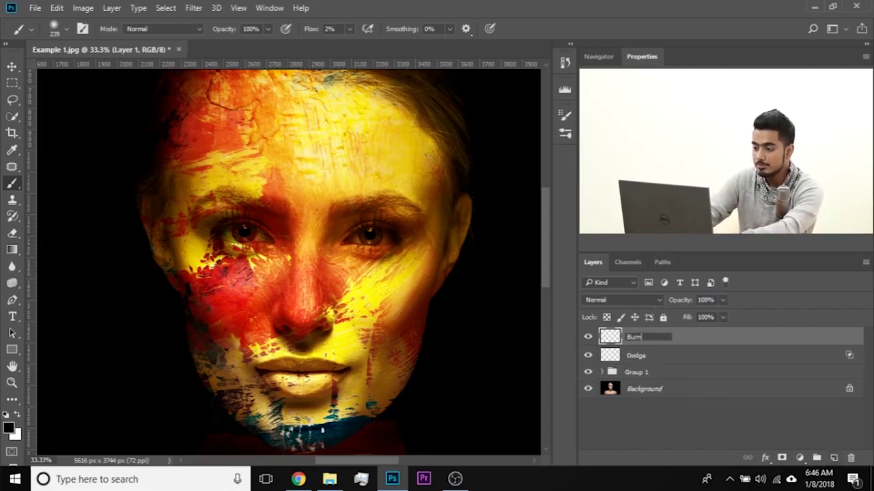
pyautogui.press('Return')
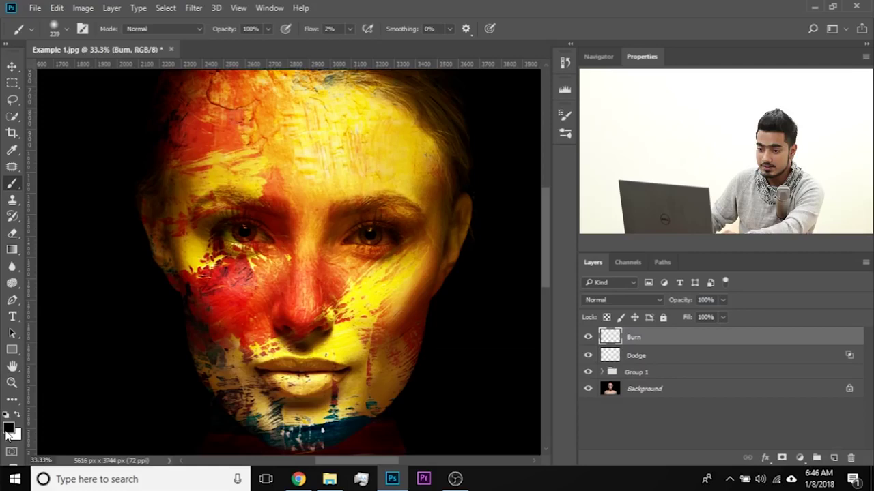
# - Set the brush flow to 1% and change the Burn layer's blend mode to Overlay
pyautogui.scroll(3, 377, 198)
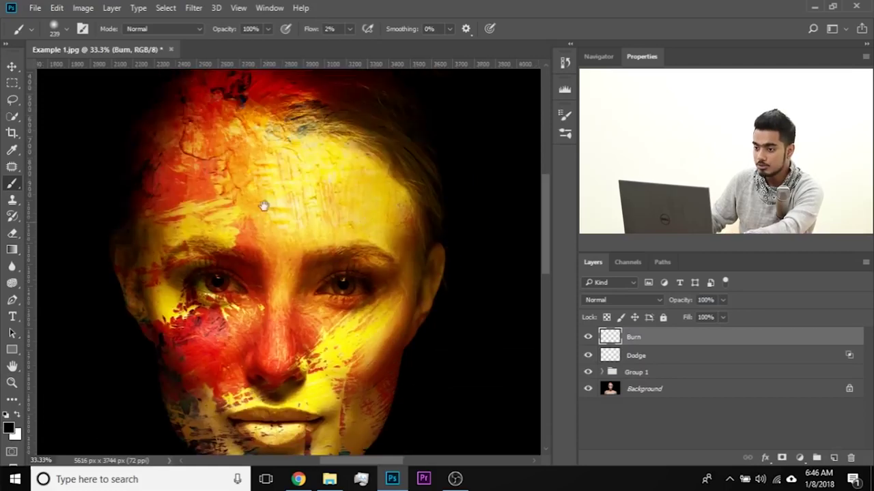
pyautogui.moveTo(217, 225)
pyautogui.mouseDown()
pyautogui.moveTo(225, 213)
pyautogui.moveTo(175, 195)
pyautogui.moveTo(174, 176)
pyautogui.moveTo(174, 269)
pyautogui.mouseUp()
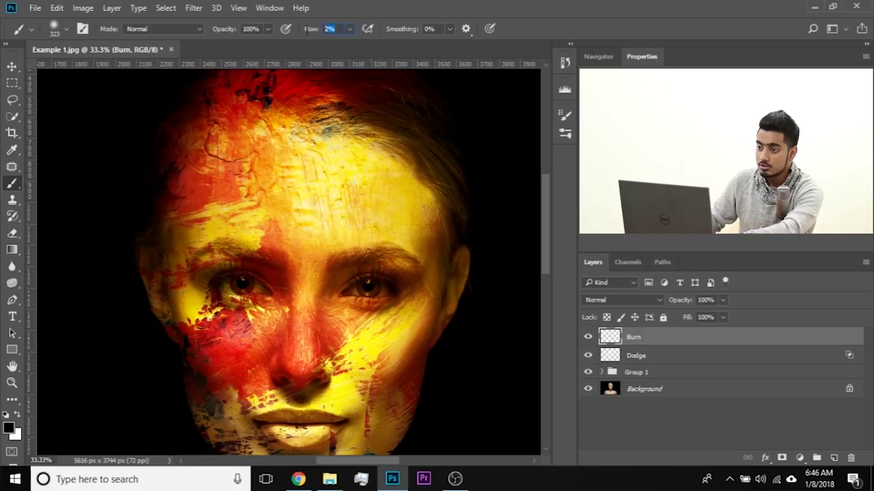
pyautogui.write('1')
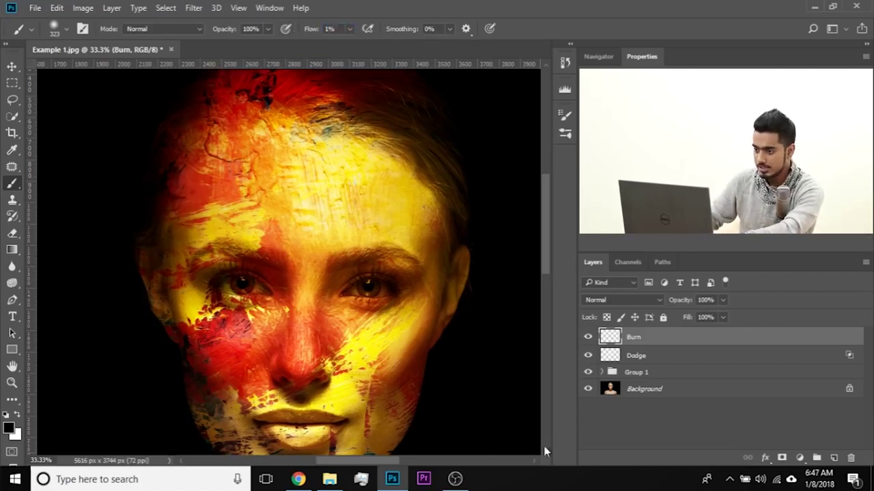
pyautogui.moveTo(414, 220)
pyautogui.mouseDown()
pyautogui.moveTo(445, 225)
pyautogui.moveTo(448, 261)
pyautogui.moveTo(444, 241)
pyautogui.mouseUp()
pyautogui.hotkey('ctrl', 'z')
pyautogui.click(612, 308)
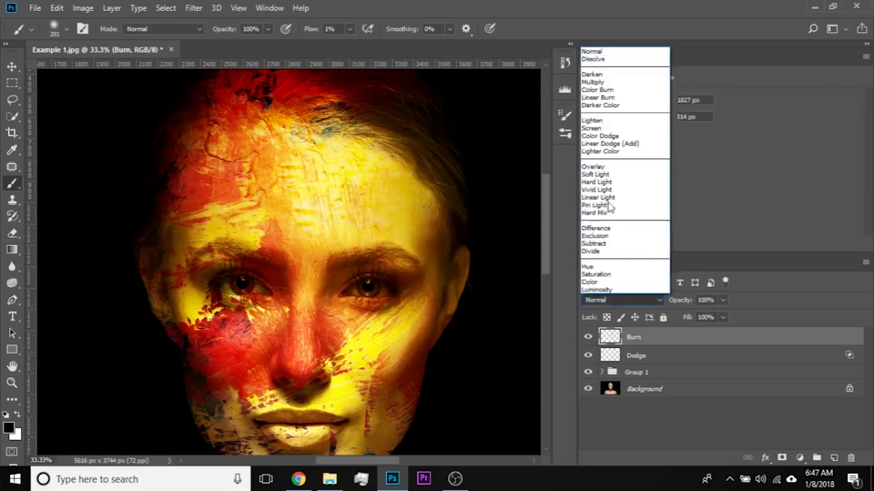
pyautogui.click(607, 168)
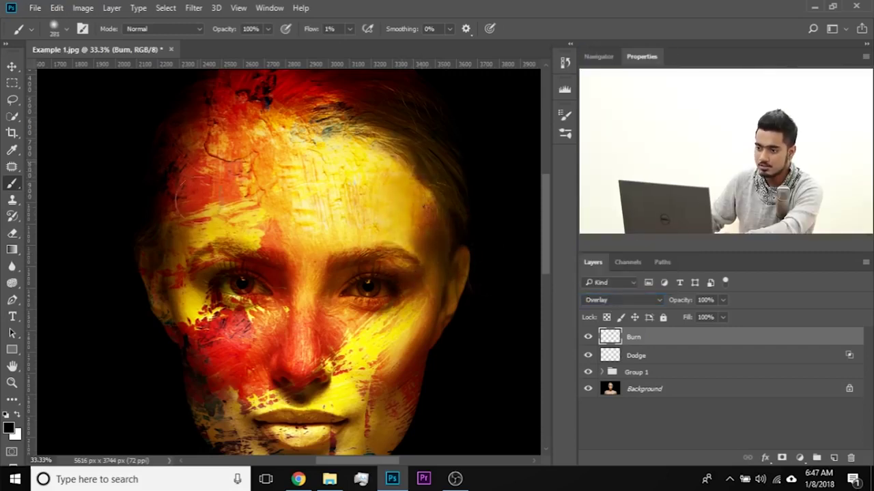
# - Paint black on the Burn layer over the shadow areas of the face, neck and shoulders
pyautogui.moveTo(223, 390); pyautogui.dragTo(204, 248)
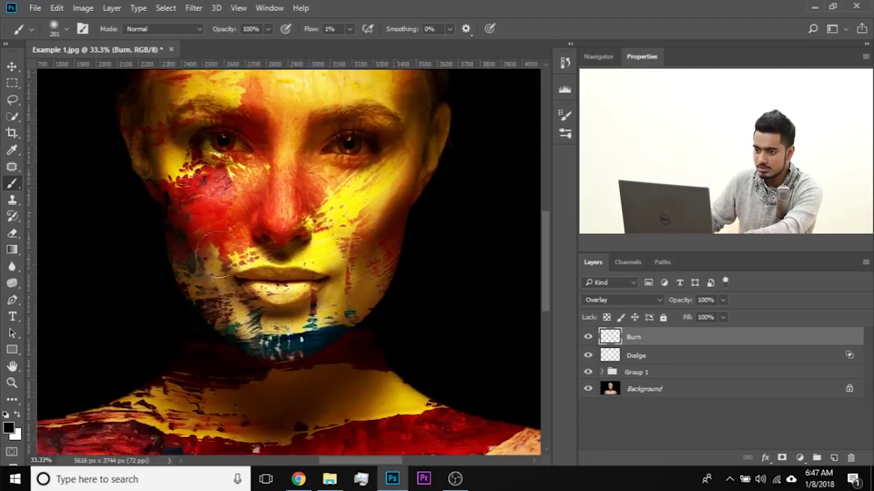
pyautogui.moveTo(266, 203); pyautogui.dragTo(286, 125)
pyautogui.moveTo(260, 280)
pyautogui.mouseDown()
pyautogui.moveTo(337, 287)
pyautogui.moveTo(240, 287)
pyautogui.moveTo(321, 289)
pyautogui.mouseUp()
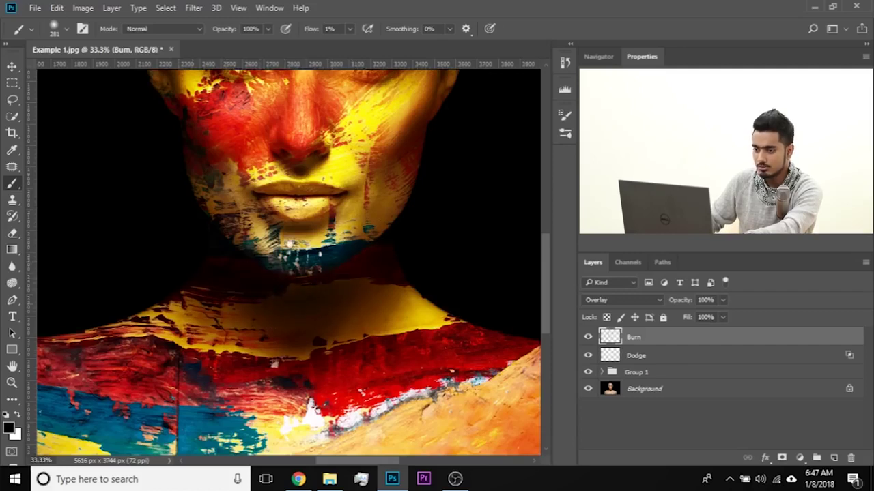
pyautogui.moveTo(183, 308); pyautogui.dragTo(366, 167)
pyautogui.moveTo(200, 358)
pyautogui.mouseDown()
pyautogui.moveTo(202, 413)
pyautogui.moveTo(196, 340)
pyautogui.moveTo(213, 373)
pyautogui.mouseUp()
pyautogui.moveTo(406, 352); pyautogui.dragTo(361, 351)
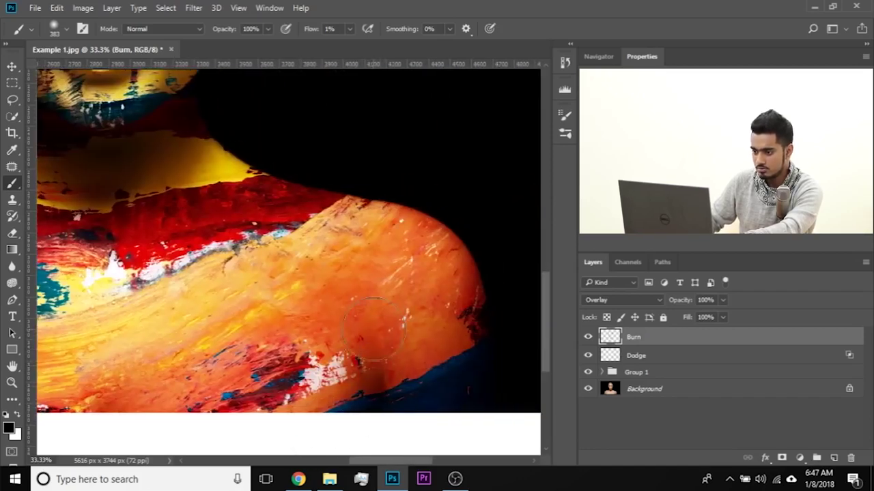
# - Lower the Burn layer's opacity to 65% while judging the whole portrait
pyautogui.hotkey('ctrl', '-')
pyautogui.hotkey('ctrl', '0')
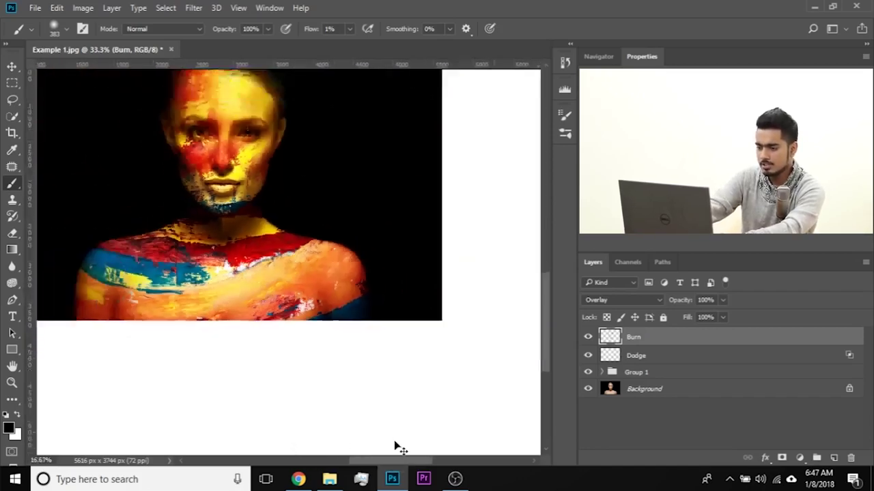
pyautogui.hotkey('ctrl', '+')
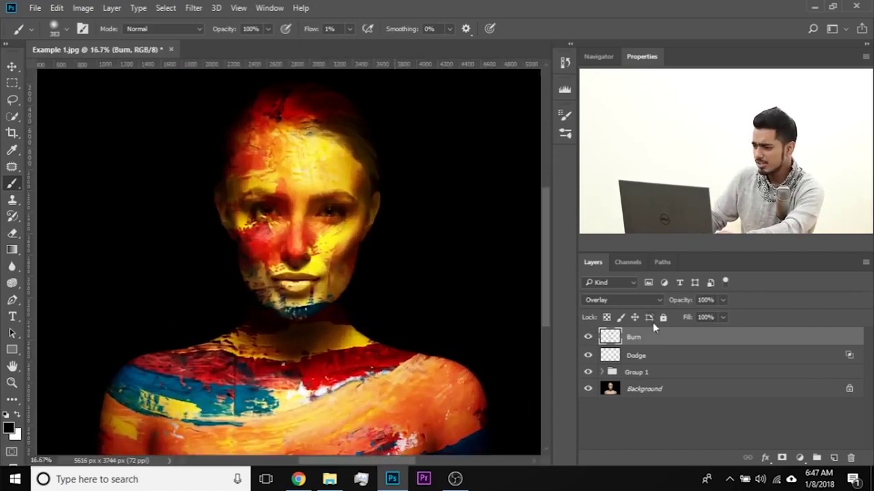
pyautogui.click(721, 301)
pyautogui.click(676, 317)
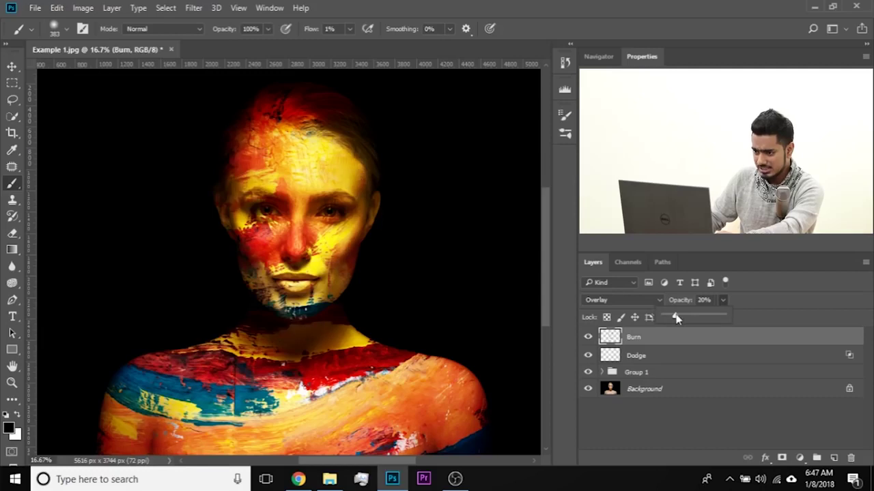
pyautogui.moveTo(691, 314); pyautogui.dragTo(701, 312)
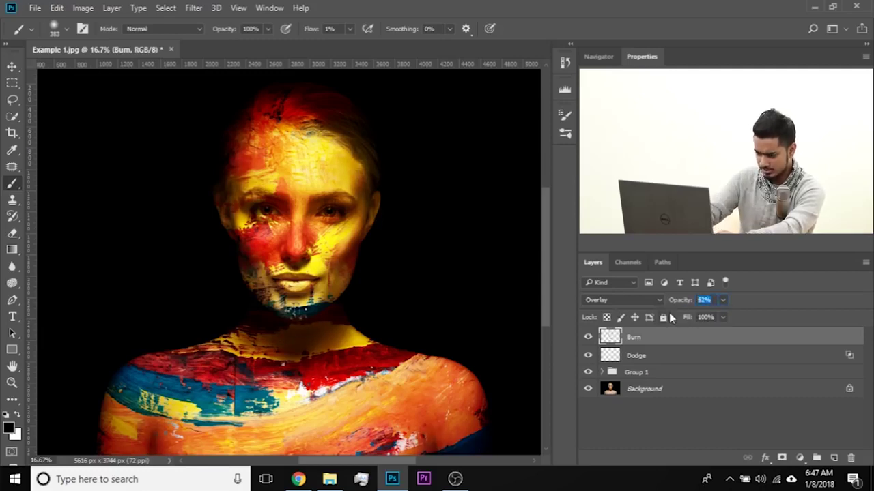
pyautogui.press('Return')
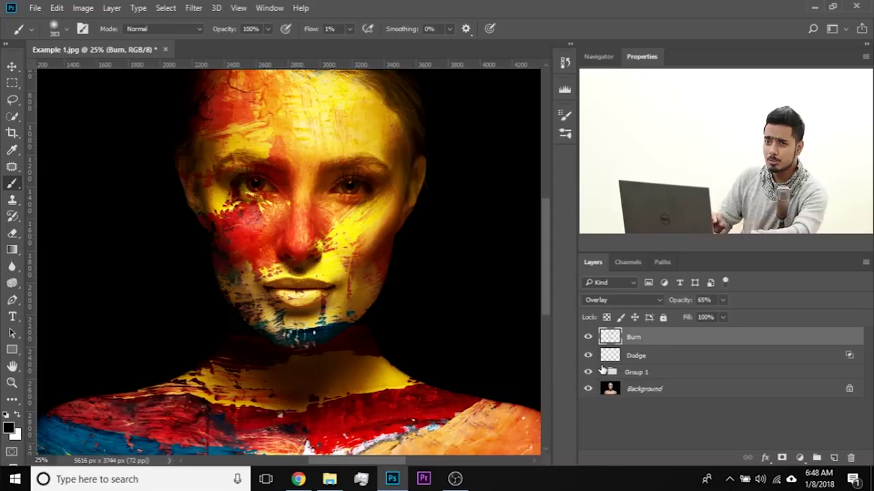
# - Reduce the brush to 61 px for detail work around the nose and set its flow to 4%
pyautogui.hotkey('ctrl', '+')
pyautogui.hotkey('ctrl', '+')
pyautogui.hotkey('ctrl', '+')
pyautogui.hotkey('ctrl', '+')
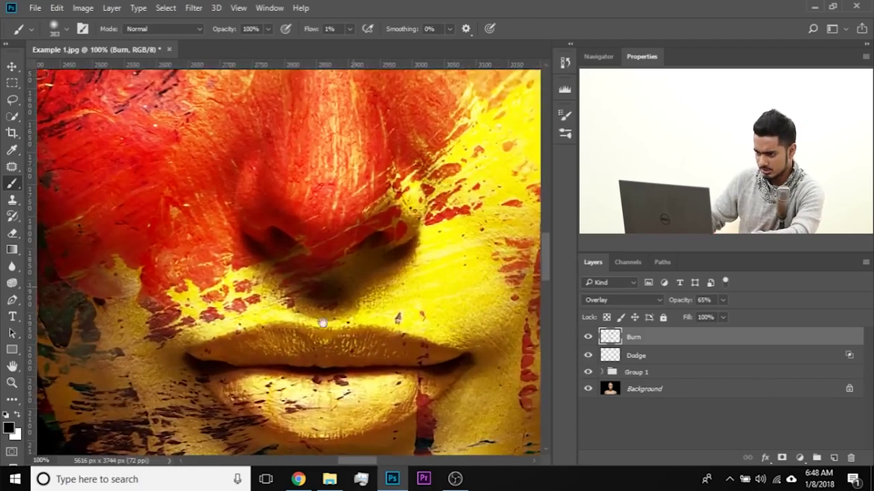
pyautogui.moveTo(324, 323); pyautogui.dragTo(272, 378)
pyautogui.moveTo(374, 286); pyautogui.dragTo(308, 275)
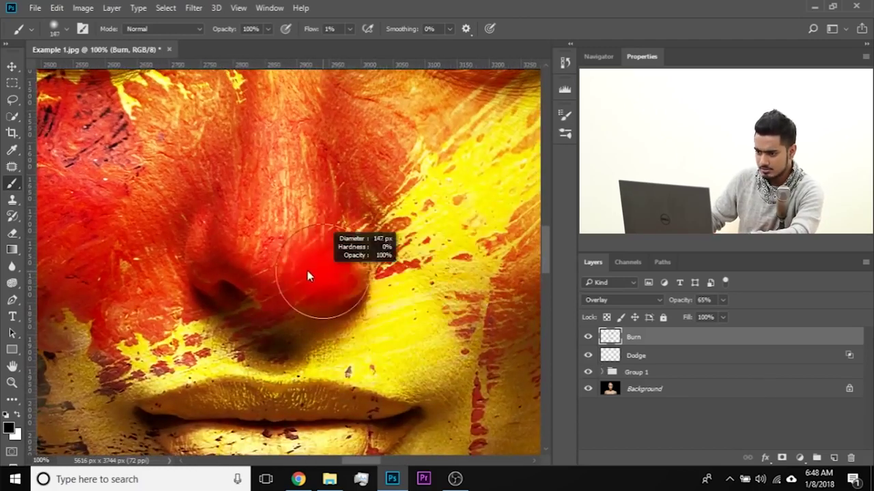
pyautogui.rightClick(386, 273)
pyautogui.moveTo(382, 264); pyautogui.dragTo(365, 266)
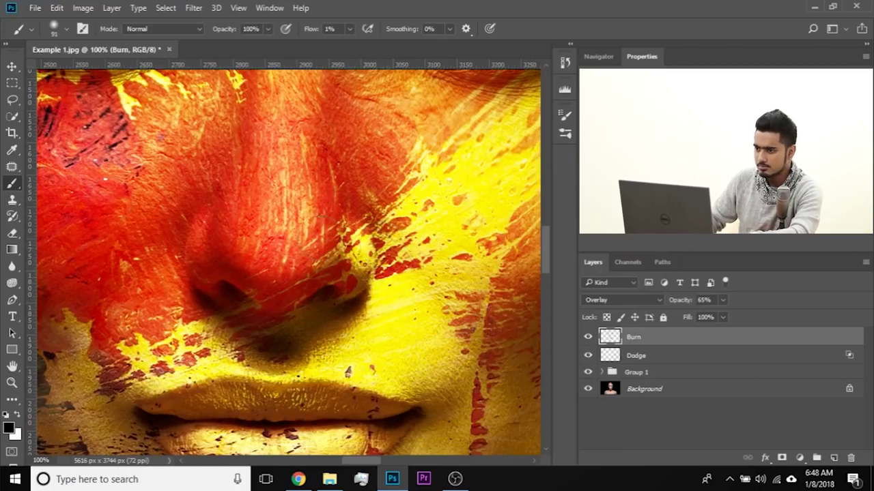
pyautogui.moveTo(372, 276)
pyautogui.mouseDown()
pyautogui.moveTo(364, 270)
pyautogui.moveTo(344, 314)
pyautogui.mouseUp()
pyautogui.press('[')
pyautogui.press('[')
pyautogui.press('[')
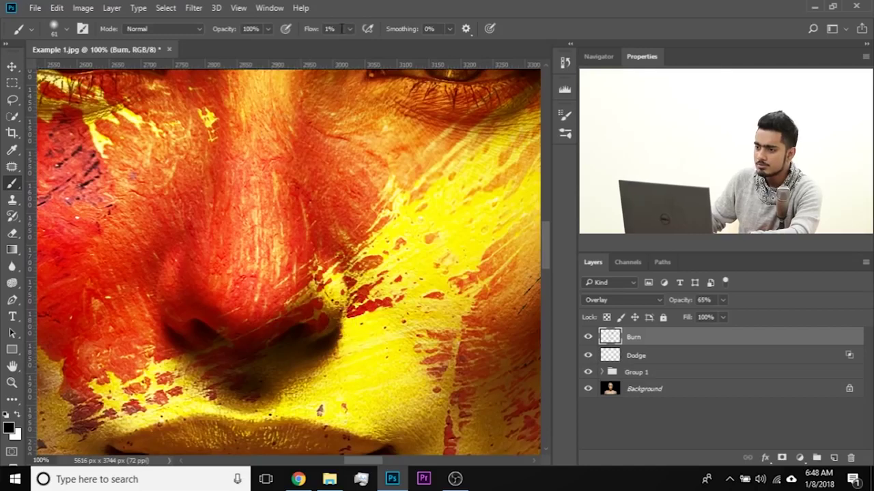
pyautogui.write('4')
pyautogui.press('Return')
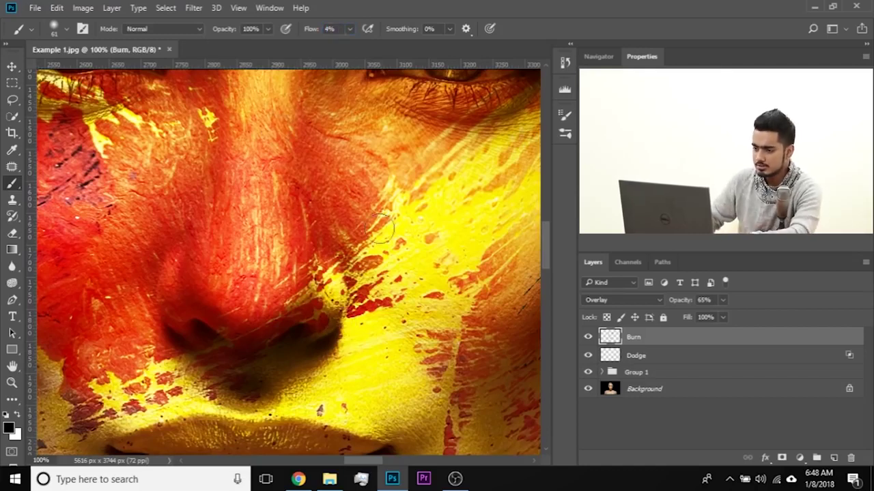
# - Try burning the nostril shadows with the Burn layer at 100% opacity, and restore that layer's opacity to 65%
pyautogui.click(721, 300)
pyautogui.click(295, 346)
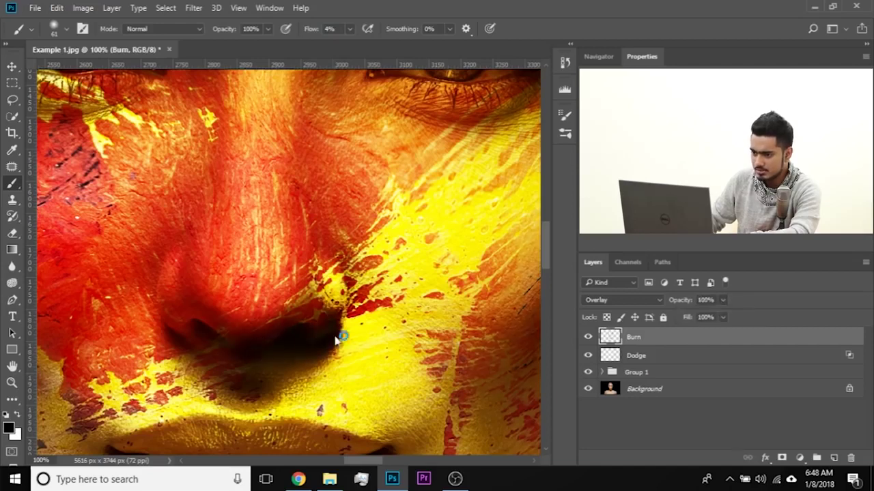
pyautogui.moveTo(355, 333)
pyautogui.mouseDown()
pyautogui.moveTo(216, 347)
pyautogui.moveTo(259, 361)
pyautogui.moveTo(293, 351)
pyautogui.moveTo(341, 362)
pyautogui.mouseUp()
pyautogui.hotkey('ctrl', '-')
pyautogui.hotkey('ctrl', '-')
pyautogui.hotkey('ctrl', '-')
pyautogui.hotkey('ctrl', '-')
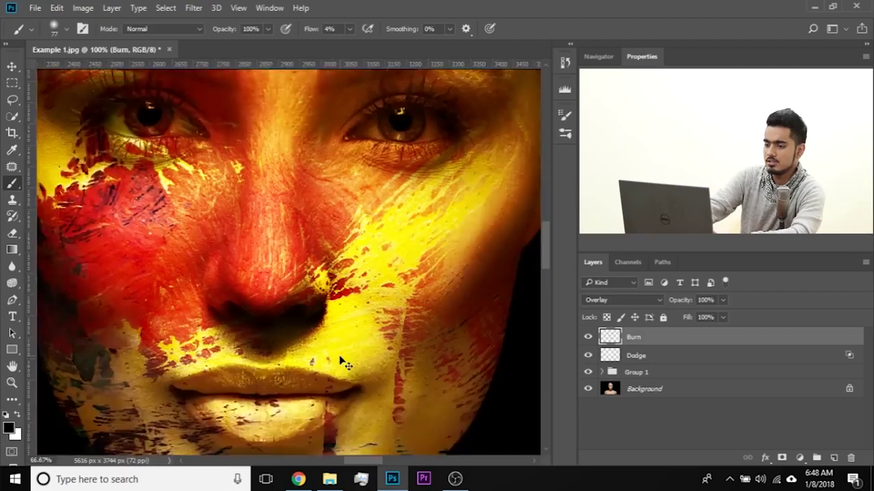
pyautogui.hotkey('ctrl', '+')
pyautogui.hotkey('ctrl', '+')
pyautogui.hotkey('ctrl', '+')
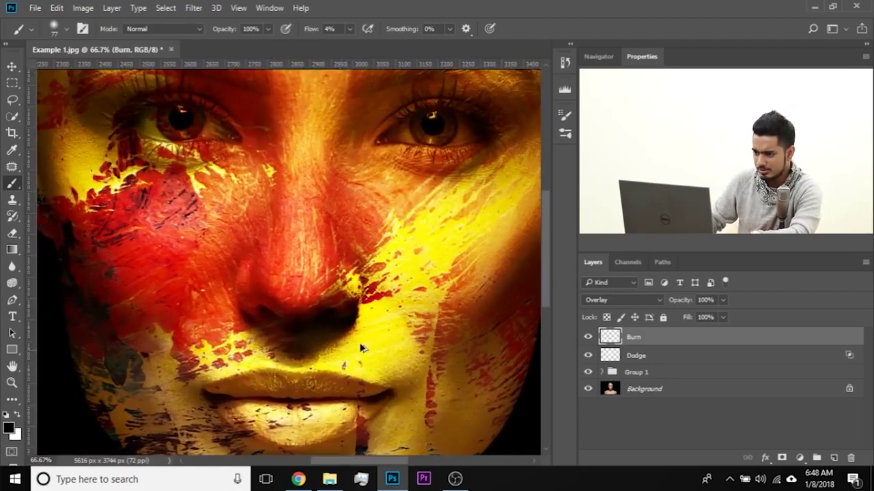
pyautogui.press('6')
pyautogui.press('5')
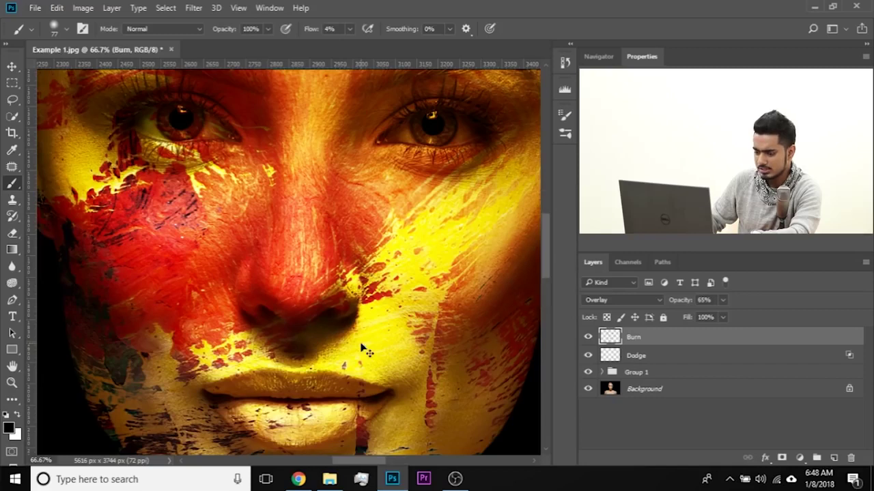
# - Create a new layer above Burn and change its blend mode to Overlay
pyautogui.click(833, 458)
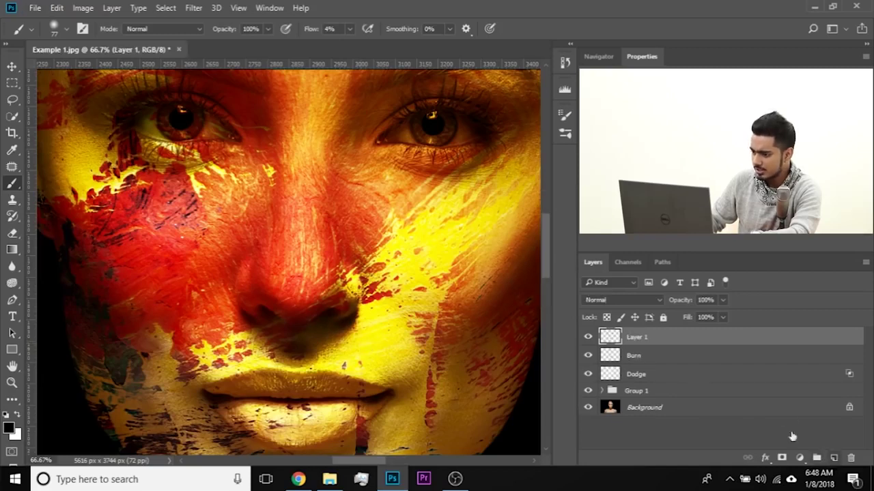
pyautogui.click(616, 298)
pyautogui.click(597, 168)
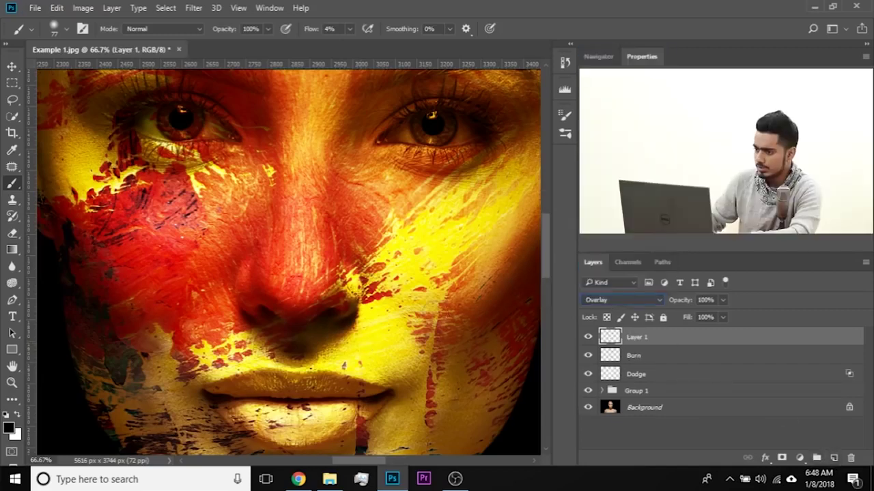
# - Set the brush flow to 3% and paint black on the new layer over the nostrils and beneath the nose
pyautogui.hotkey('ctrl', '+')
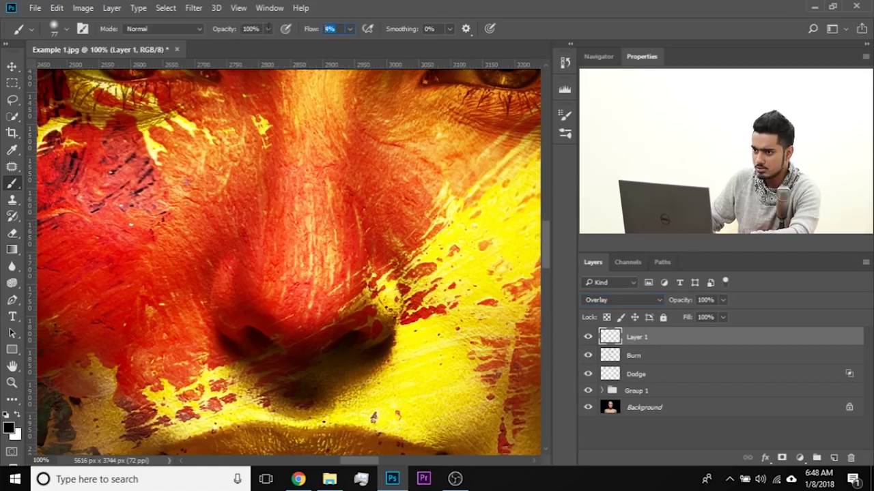
pyautogui.moveTo(257, 343)
pyautogui.mouseDown()
pyautogui.moveTo(310, 352)
pyautogui.moveTo(341, 333)
pyautogui.moveTo(255, 363)
pyautogui.moveTo(230, 344)
pyautogui.moveTo(253, 330)
pyautogui.moveTo(266, 336)
pyautogui.moveTo(232, 325)
pyautogui.mouseUp()
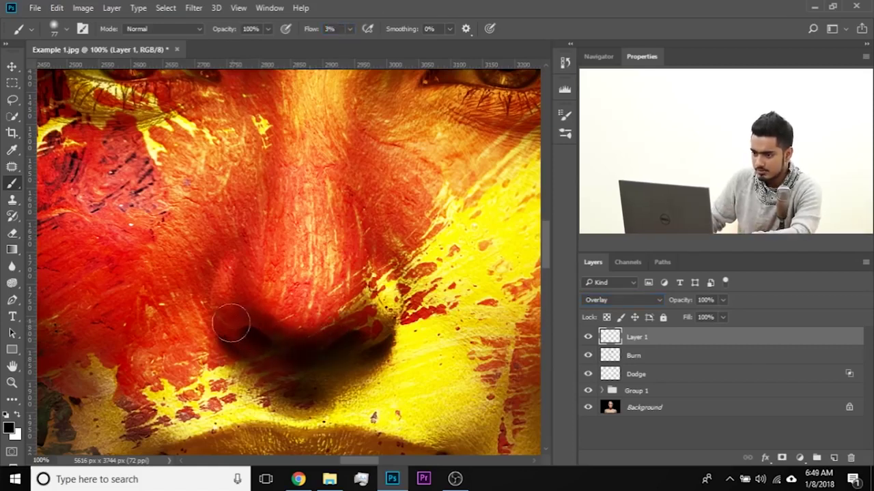
pyautogui.moveTo(409, 300)
pyautogui.mouseDown()
pyautogui.moveTo(397, 355)
pyautogui.moveTo(410, 338)
pyautogui.moveTo(354, 363)
pyautogui.moveTo(401, 369)
pyautogui.mouseUp()
pyautogui.hotkey('ctrl', '-')
pyautogui.hotkey('ctrl', '-')
pyautogui.hotkey('ctrl', '-')
pyautogui.hotkey('ctrl', '-')
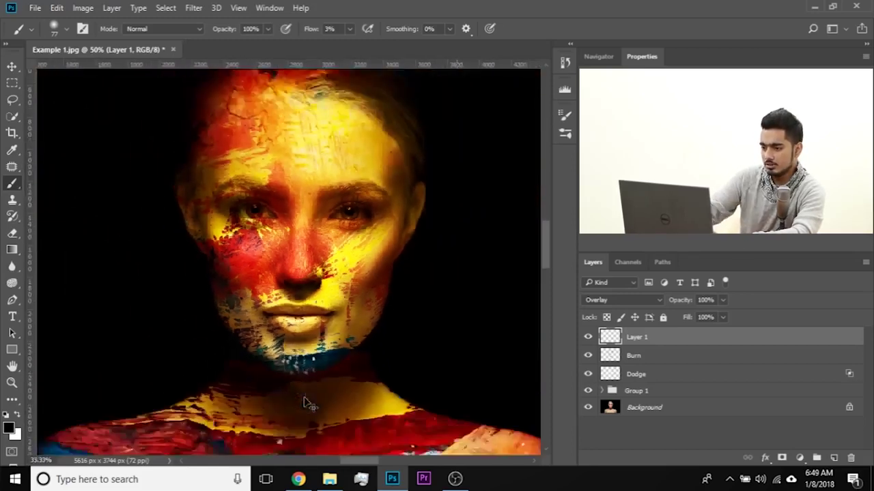
# - Compare the portrait with the new nose-shadow layer hidden and shown, close up and as a whole image
pyautogui.click(587, 337)
pyautogui.click(588, 337)
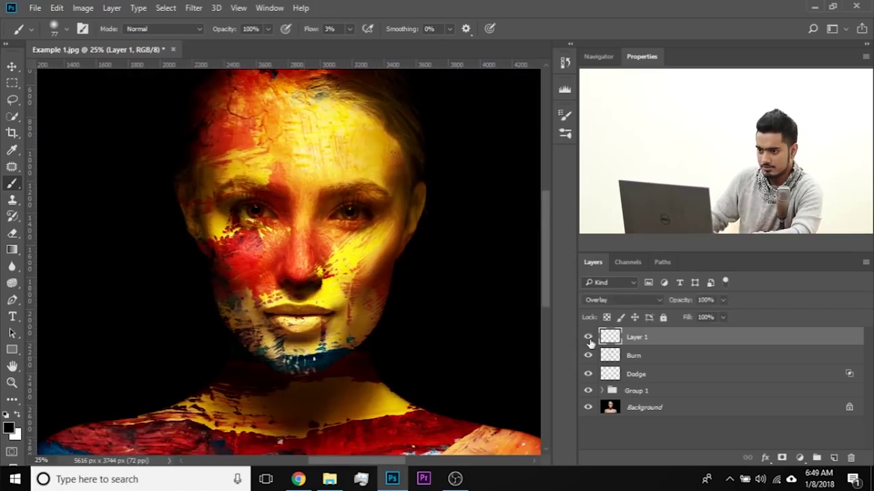
pyautogui.click(588, 338)
pyautogui.click(588, 337)
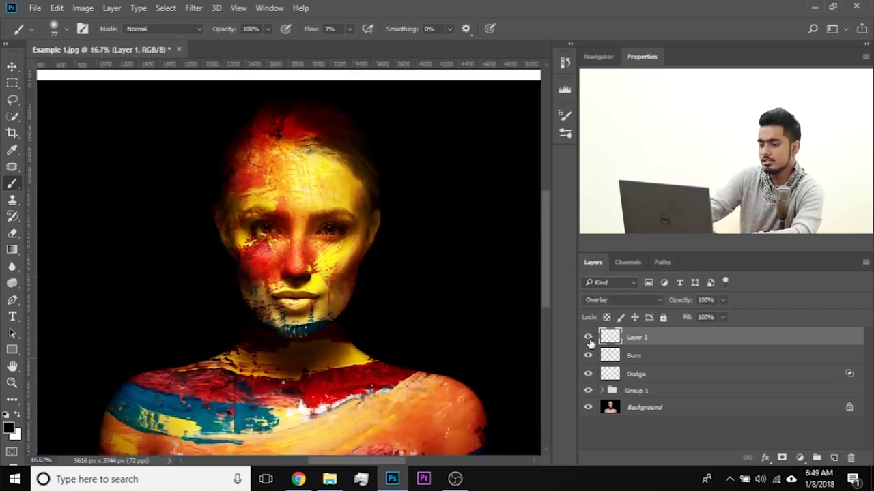
pyautogui.hotkey('ctrl', '-')
pyautogui.hotkey('ctrl', '+')
pyautogui.hotkey('ctrl', '-')
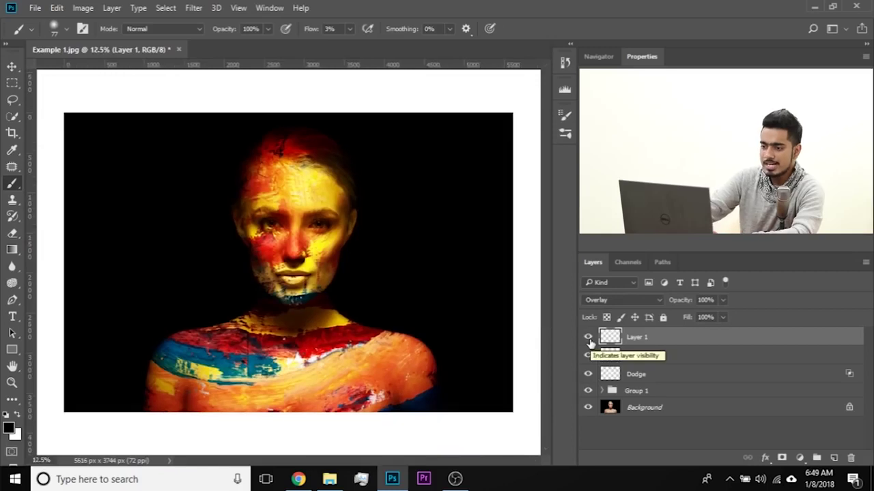
# - Lower the nose-shadow layer's opacity to 35%
pyautogui.hotkey('ctrl', '+')
pyautogui.moveTo(723, 302); pyautogui.dragTo(664, 318)
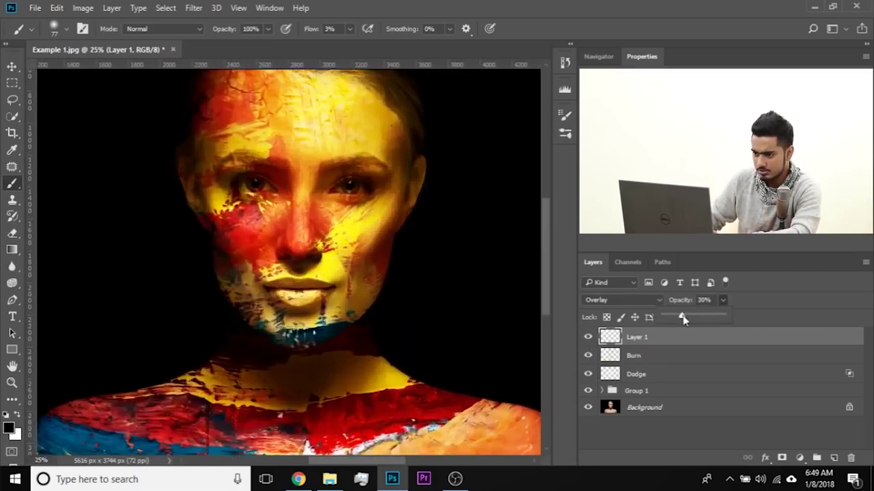
pyautogui.click(581, 313)
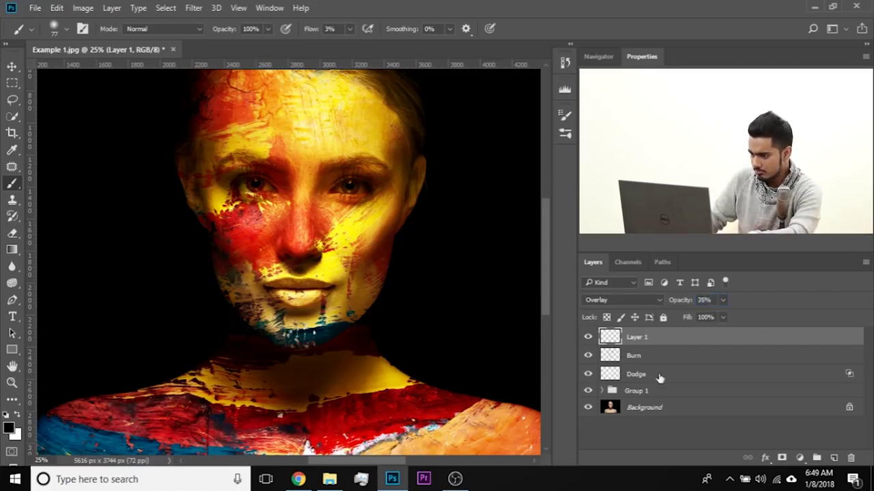
# - Rename the topmost nose-shadow layer as Burn 2
pyautogui.keyDown('shift'); pyautogui.click(655, 356); pyautogui.keyUp('shift')
pyautogui.keyDown('shift'); pyautogui.click(657, 375); pyautogui.keyUp('shift')
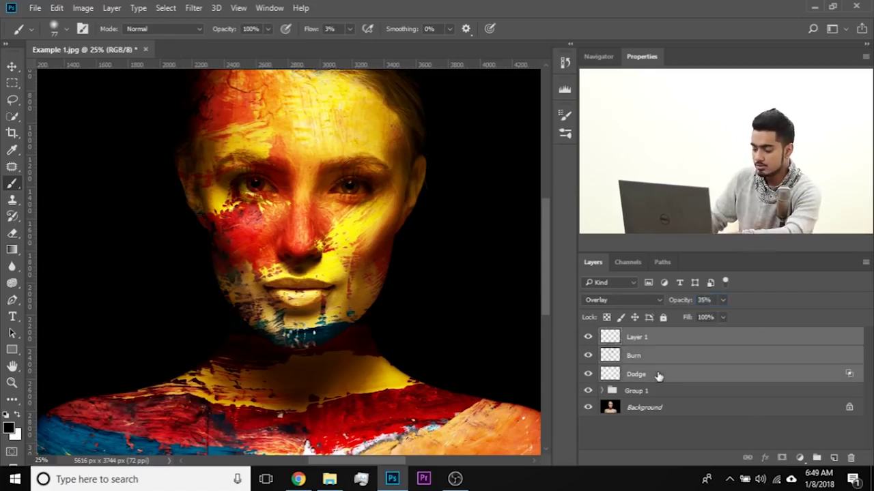
pyautogui.click(652, 337)
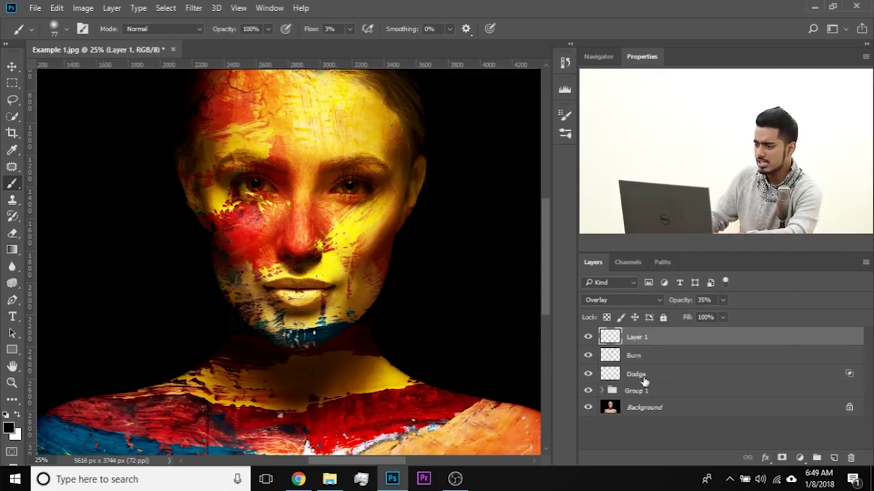
pyautogui.click(644, 381)
pyautogui.doubleClick(638, 337)
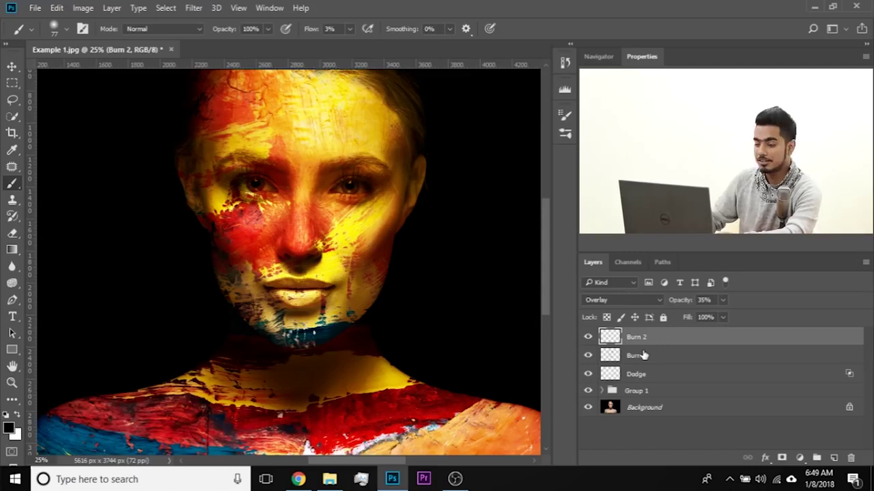
# - Group the Burn 2, Burn and Dodge layers and compare the portrait with the group hidden and shown
pyautogui.keyDown('shift'); pyautogui.click(653, 378); pyautogui.keyUp('shift')
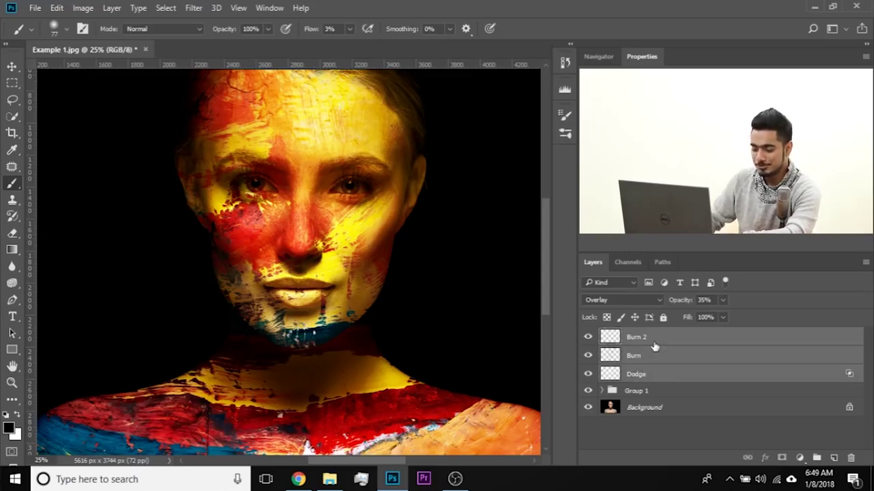
pyautogui.hotkey('ctrl', 'g')
pyautogui.click(588, 336)
pyautogui.click(587, 336)
pyautogui.click(588, 336)
pyautogui.click(588, 336)
pyautogui.click(588, 336)
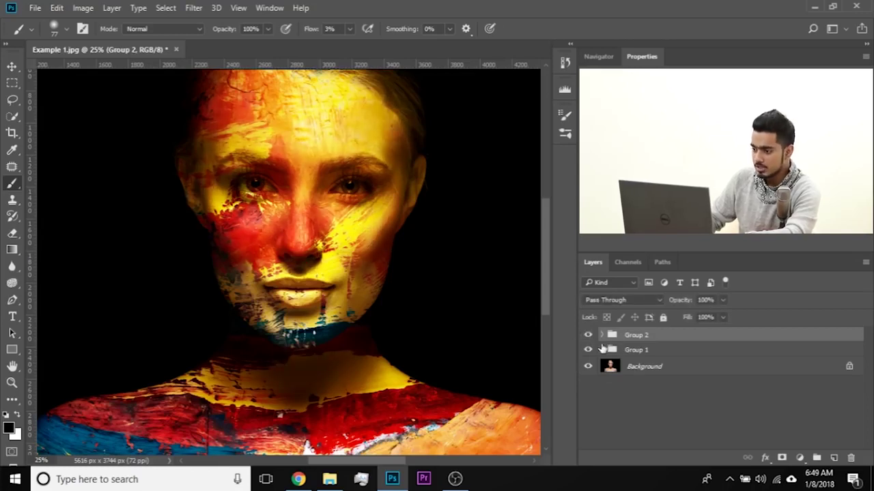
# - Duplicate the Dark layer inside Group 1 and move the copy to the top of the layer stack, above both groups
pyautogui.click(601, 350)
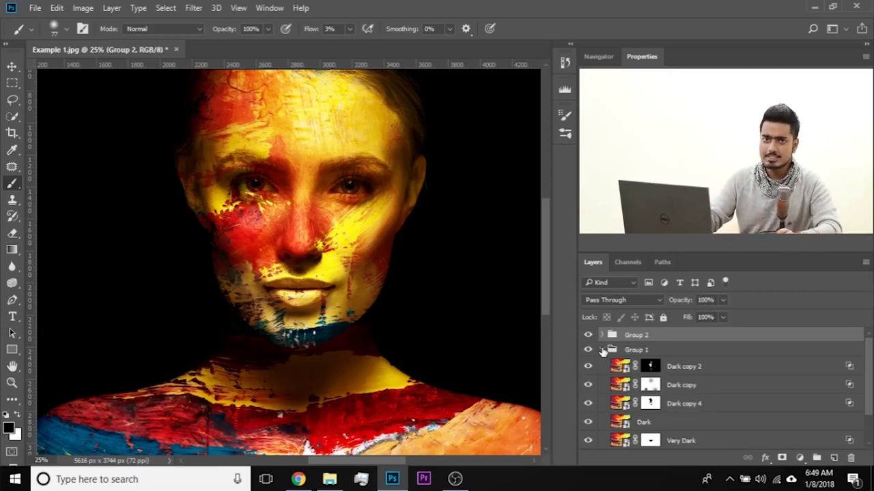
pyautogui.scroll(-1, 692, 403)
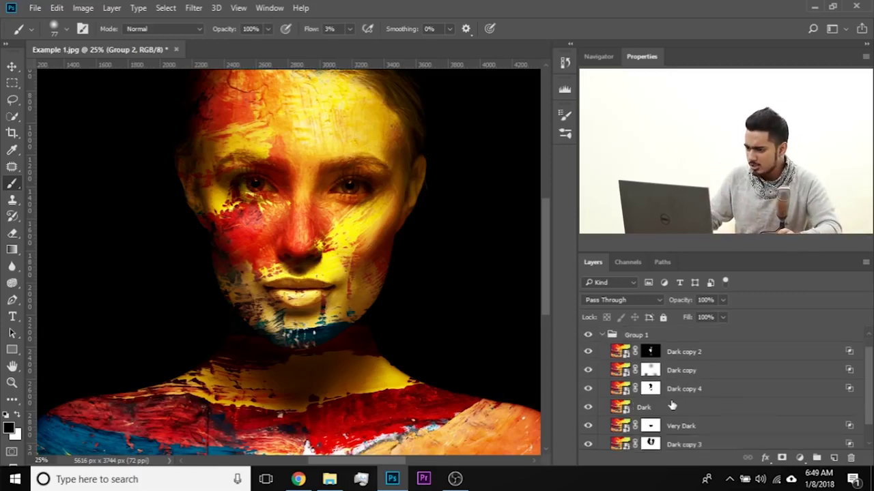
pyautogui.click(673, 406)
pyautogui.press('j')
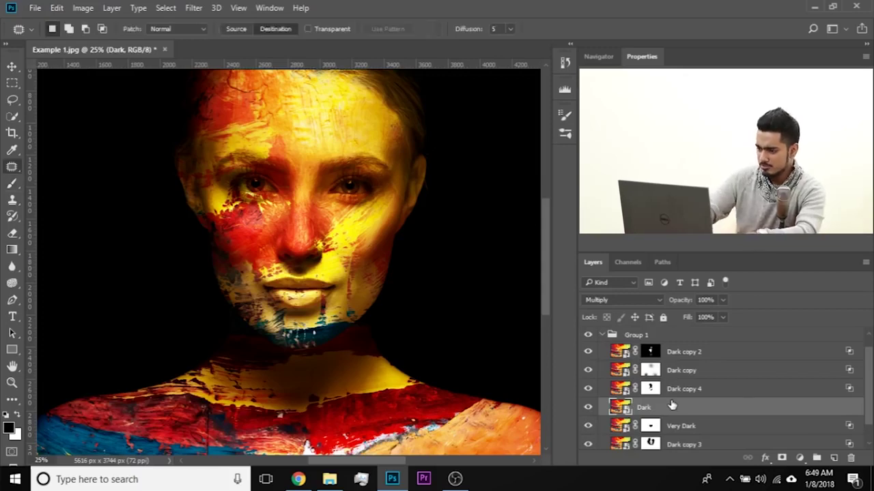
pyautogui.scroll(-1, 662, 436)
pyautogui.scroll(2, 649, 421)
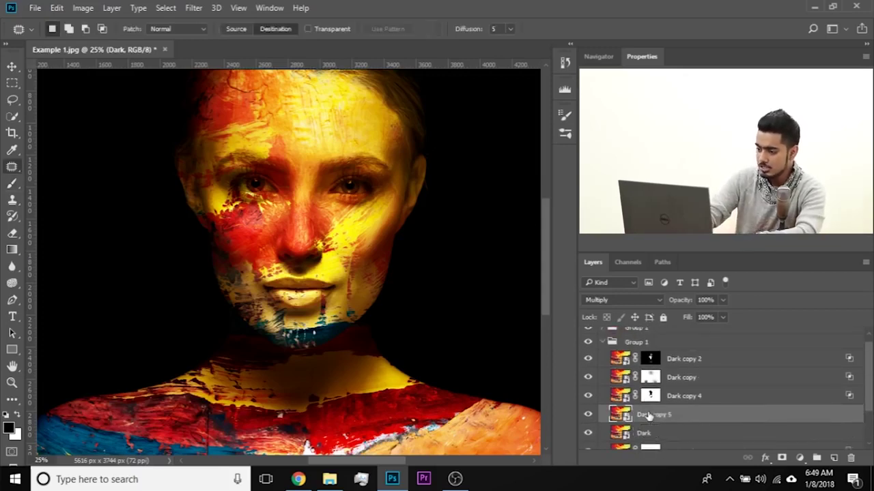
pyautogui.hotkey('ctrl', 'j')
pyautogui.moveTo(648, 416); pyautogui.dragTo(655, 333)
pyautogui.click(604, 369)
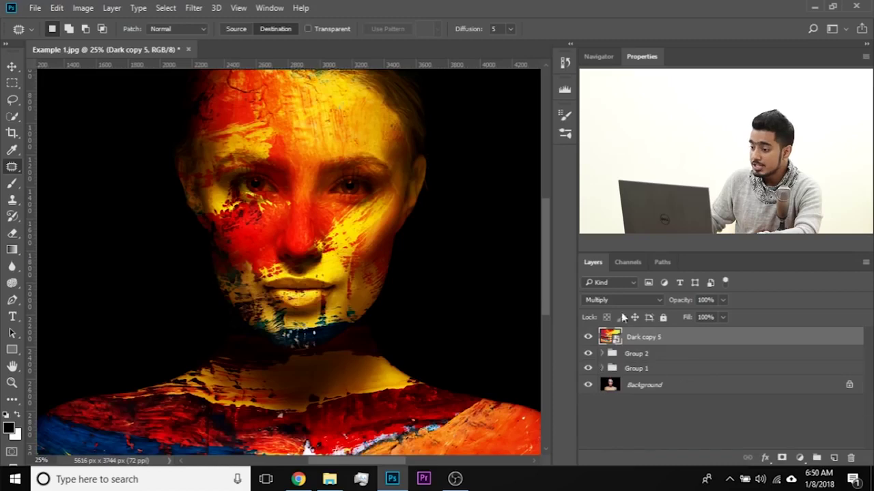
# - Set the Dark copy 5 layer's blend mode to Overlay and apply a High Pass filter with a 1.7-pixel radius
pyautogui.click(622, 301)
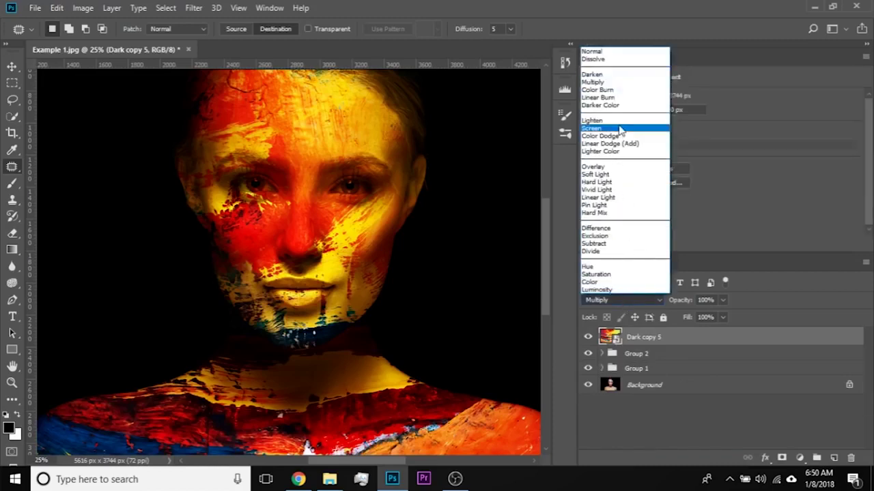
pyautogui.click(613, 167)
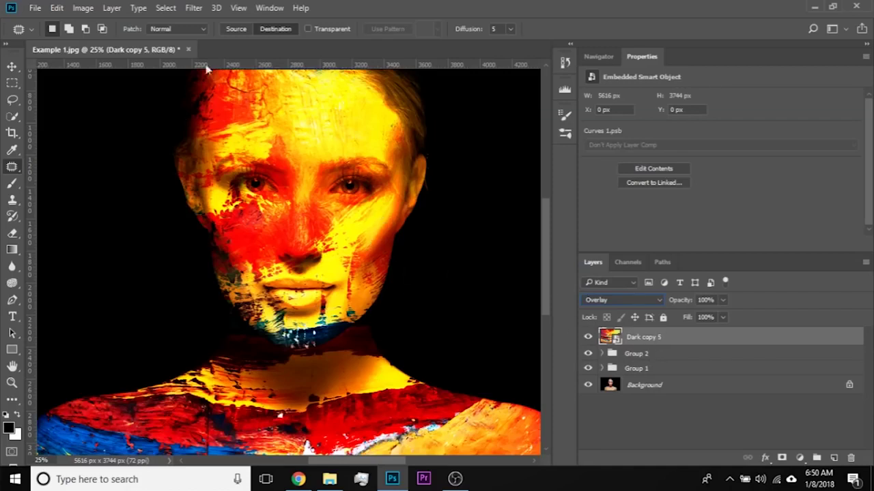
pyautogui.click(196, 8)
pyautogui.moveTo(252, 262)
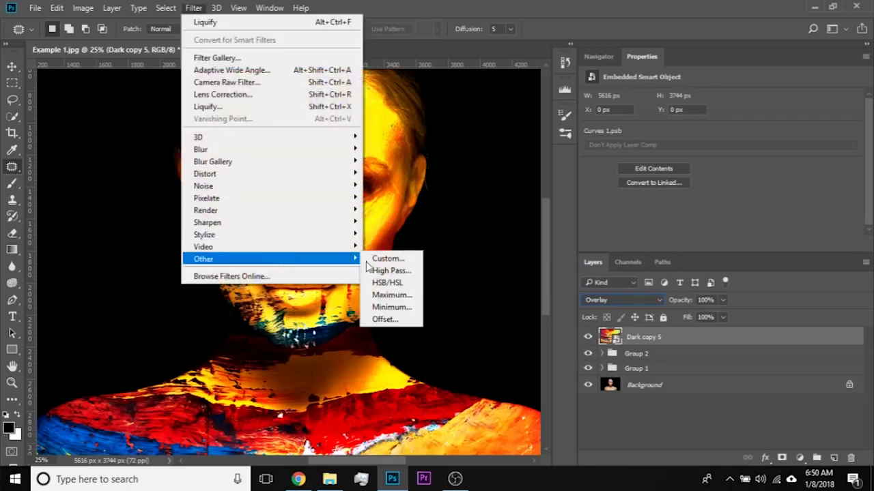
pyautogui.click(382, 267)
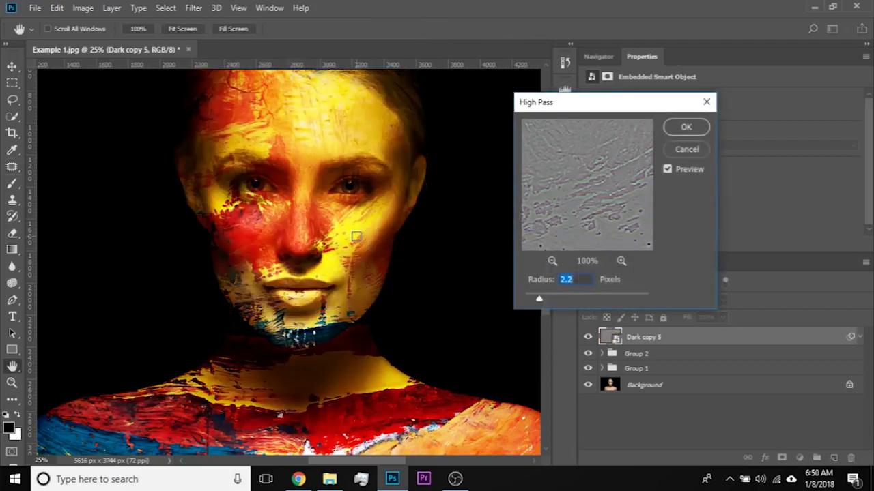
pyautogui.hotkey('ctrl', '+')
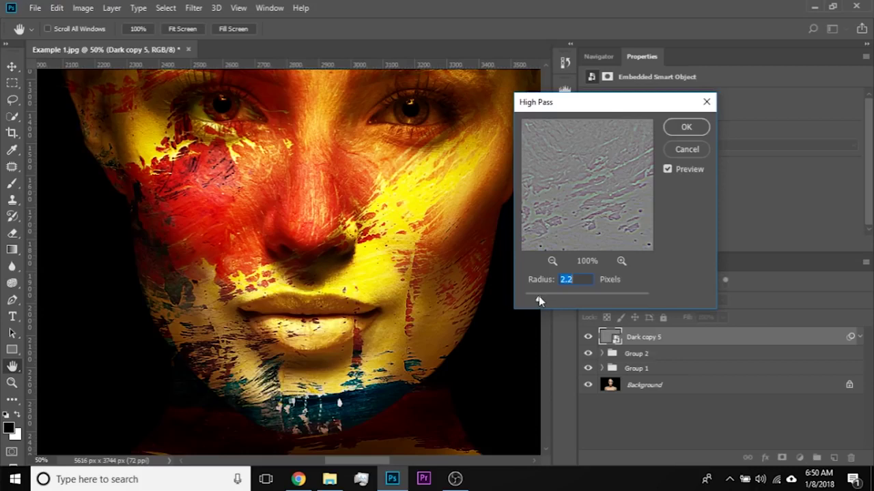
pyautogui.moveTo(540, 299); pyautogui.dragTo(526, 300)
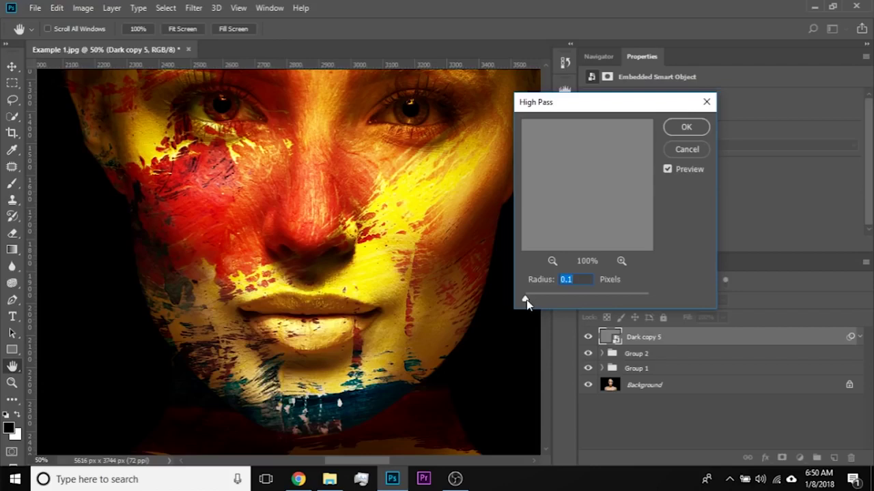
pyautogui.moveTo(528, 301); pyautogui.dragTo(539, 300)
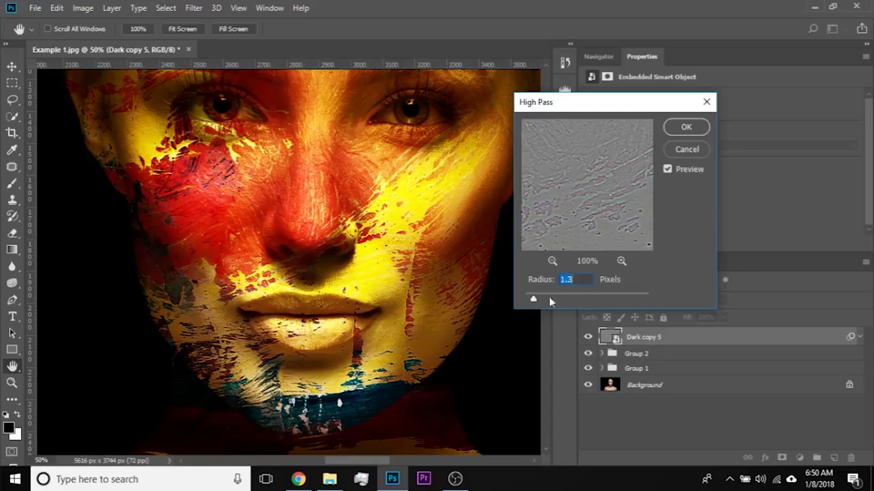
pyautogui.moveTo(550, 301); pyautogui.dragTo(579, 299)
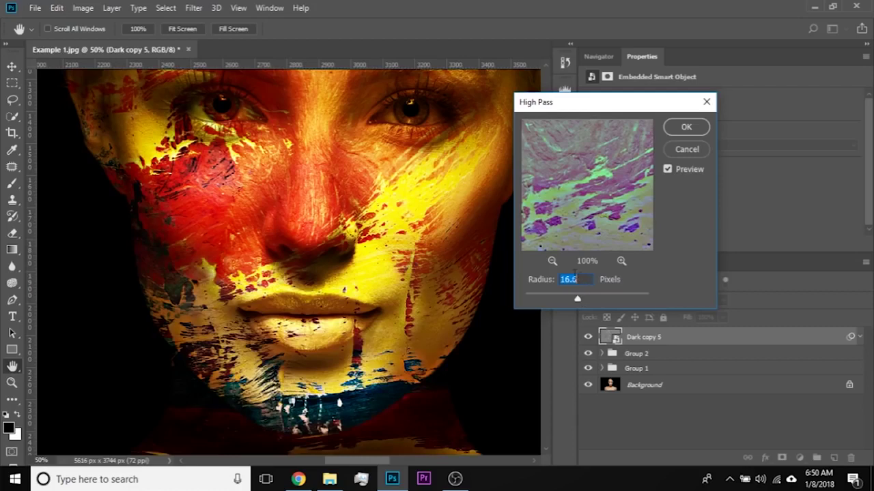
pyautogui.click(536, 295)
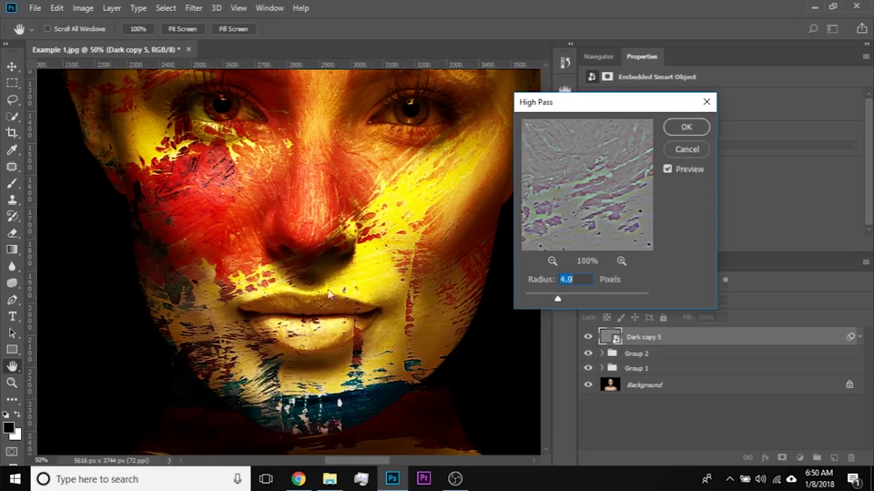
pyautogui.click(531, 299)
pyautogui.moveTo(537, 300)
pyautogui.mouseDown()
pyautogui.moveTo(550, 300)
pyautogui.moveTo(528, 299)
pyautogui.moveTo(573, 297)
pyautogui.moveTo(536, 295)
pyautogui.mouseUp()
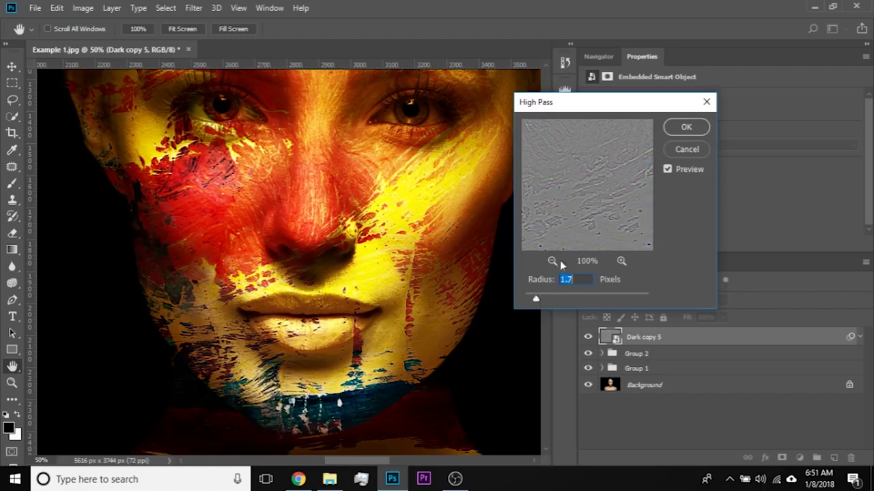
pyautogui.click(672, 131)
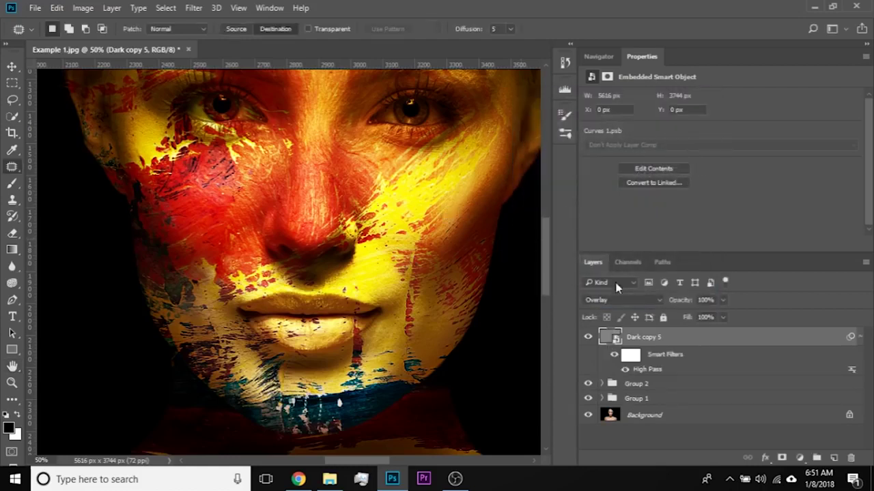
# - Lower the High Pass layer's opacity to 39% and compare the portrait with Group 2 hidden and shown
pyautogui.moveTo(726, 306); pyautogui.dragTo(636, 317)
pyautogui.click(664, 343)
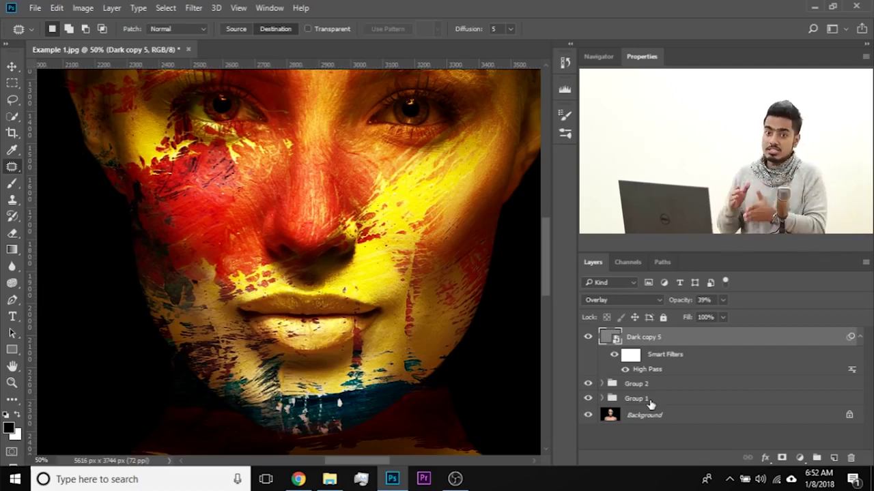
pyautogui.click(589, 384)
pyautogui.click(588, 384)
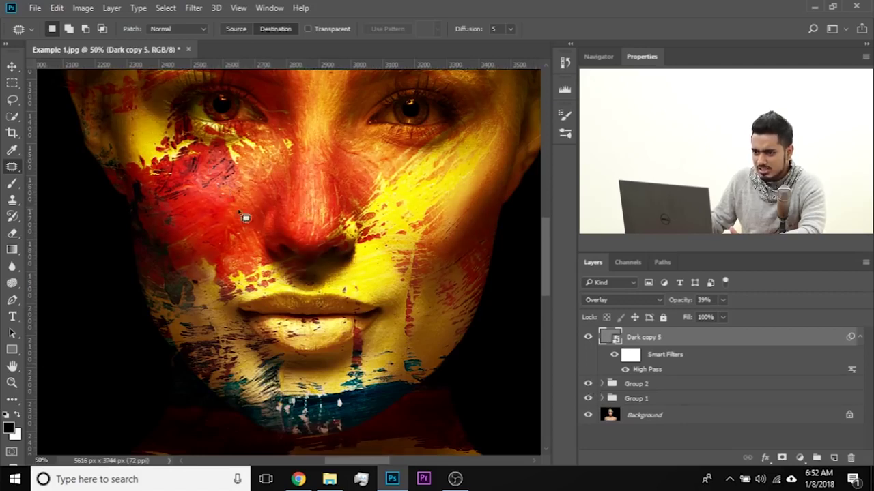
pyautogui.click(589, 385)
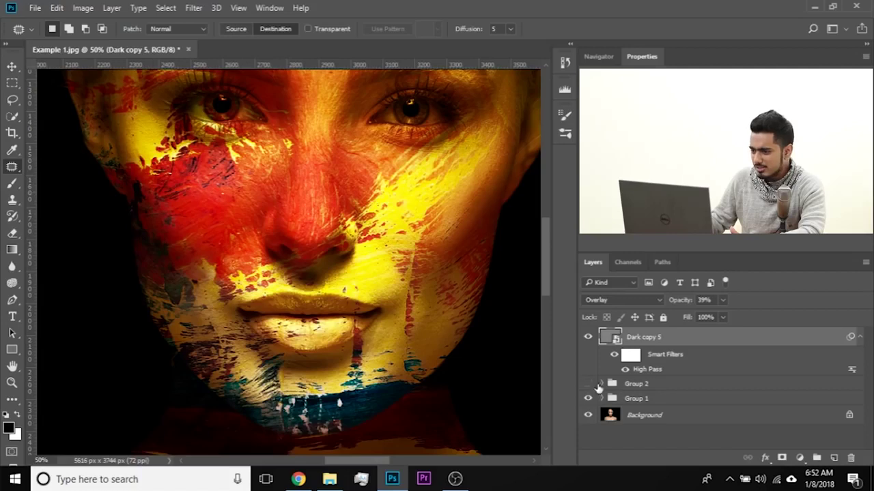
pyautogui.click(588, 384)
# - Duplicate the Dark layer inside Group 1 and move the copy between Group 2 and the High Pass layer
pyautogui.click(602, 399)
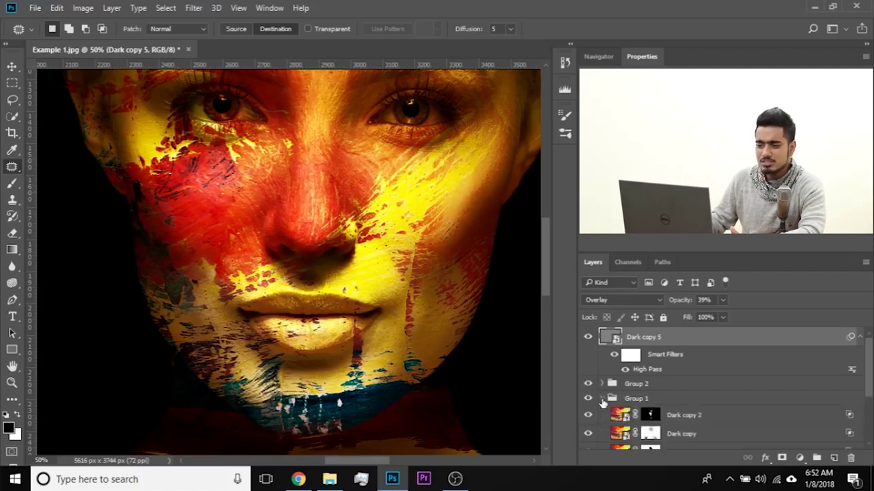
pyautogui.scroll(-3, 603, 402)
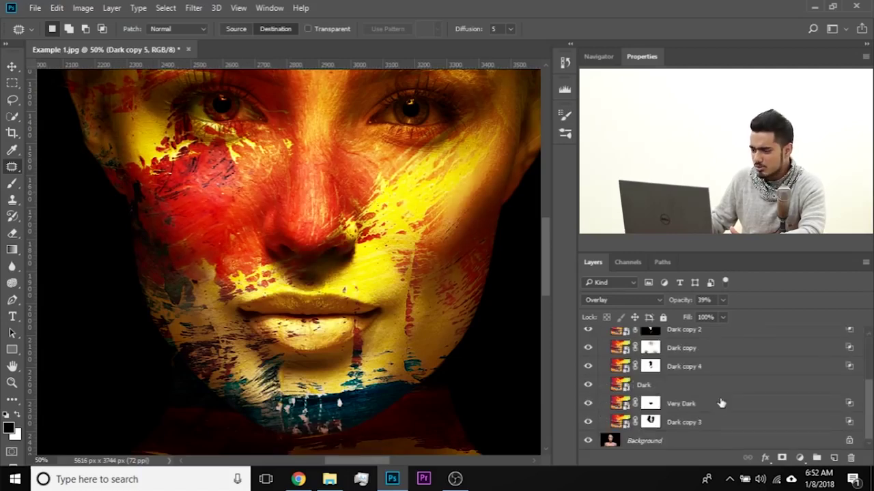
pyautogui.moveTo(735, 391); pyautogui.dragTo(833, 458)
pyautogui.scroll(2, 673, 403)
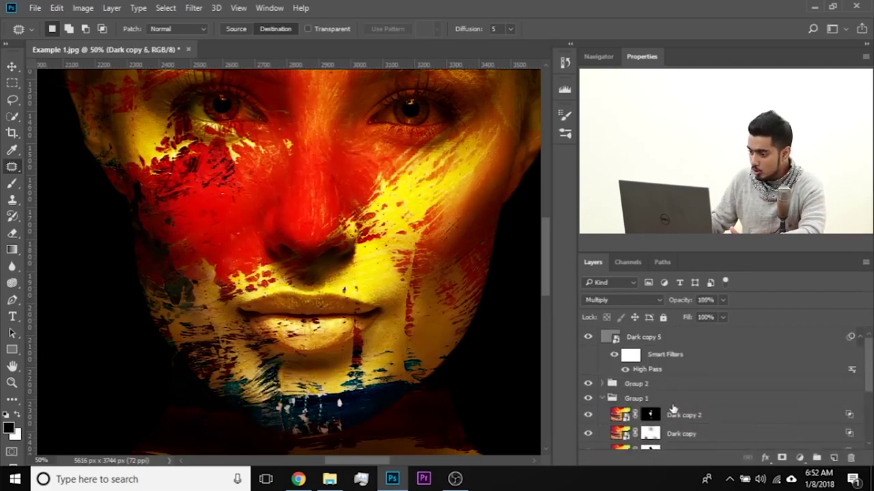
pyautogui.scroll(-1, 672, 412)
pyautogui.moveTo(671, 422); pyautogui.dragTo(671, 346)
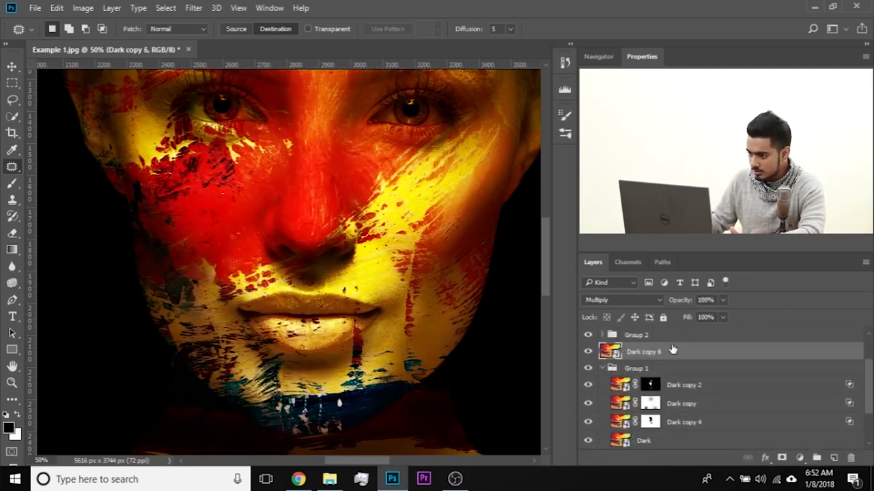
pyautogui.scroll(1, 587, 400)
pyautogui.moveTo(634, 406); pyautogui.dragTo(656, 382)
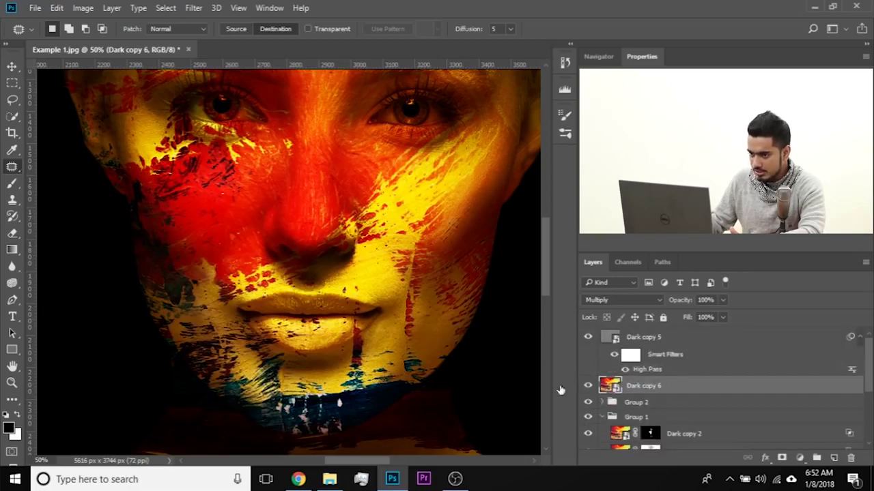
# - Lower the Dark copy 6 layer's opacity to 52% and add a black layer mask to it
pyautogui.click(587, 387)
pyautogui.click(589, 388)
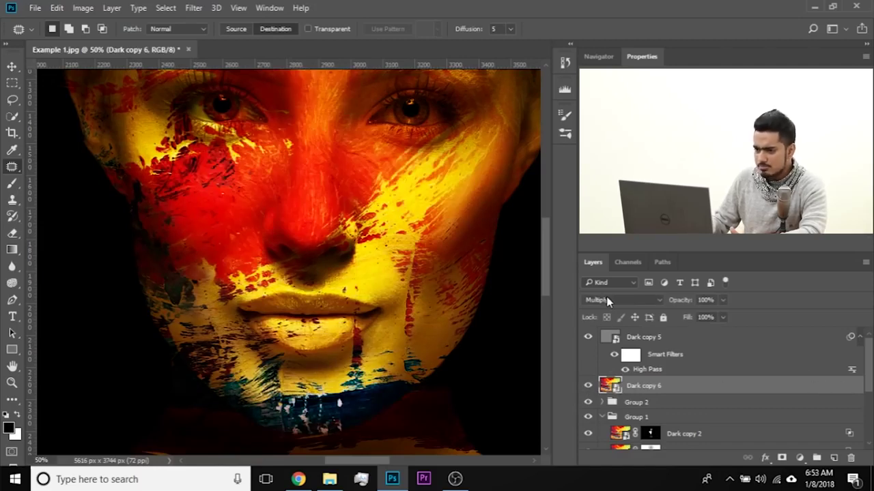
pyautogui.click(724, 301)
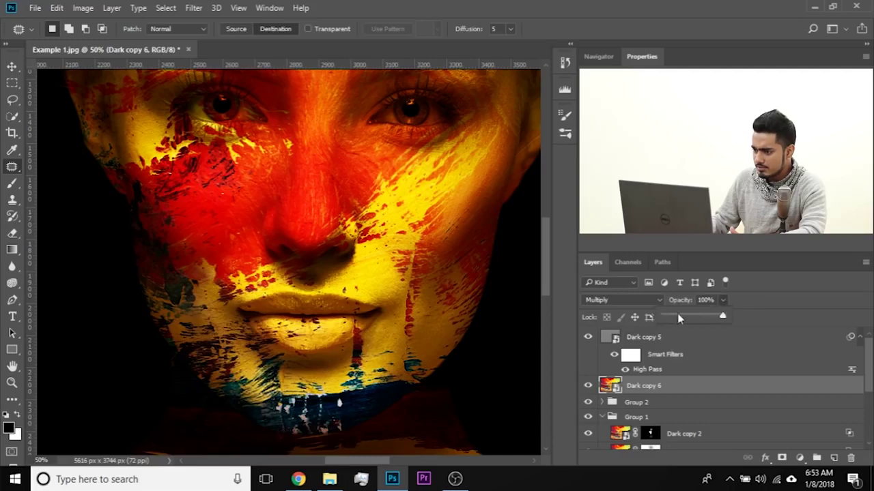
pyautogui.moveTo(668, 319); pyautogui.dragTo(696, 318)
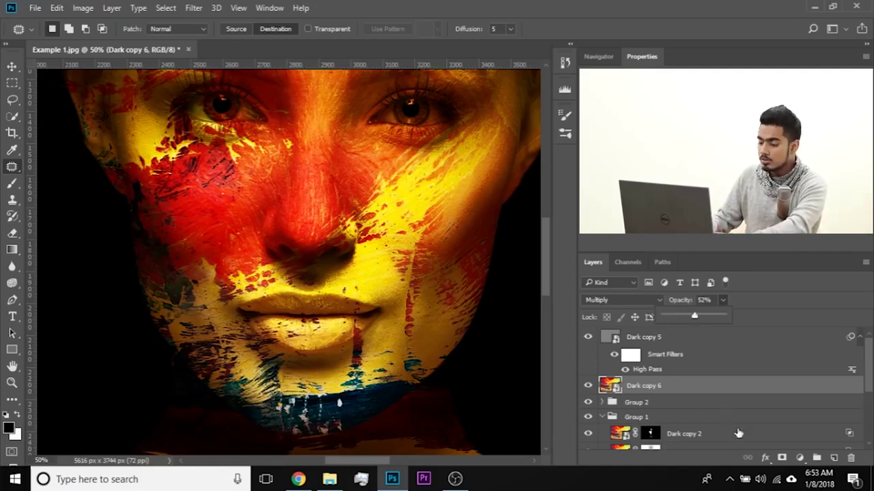
pyautogui.keyDown('alt'); pyautogui.click(782, 458); pyautogui.keyUp('alt')
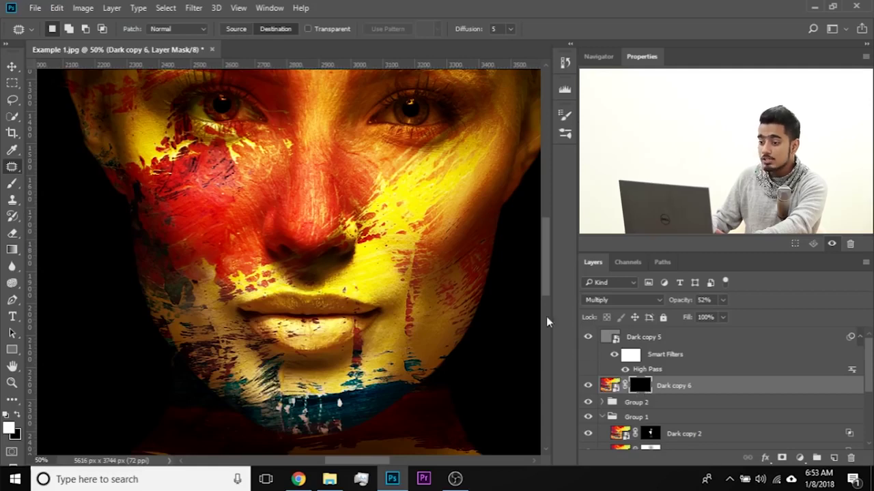
# - Paint white on the Dark copy 6 mask over the red cheek with a soft 301 px brush at 11% flow, and compare the result
pyautogui.click(12, 182)
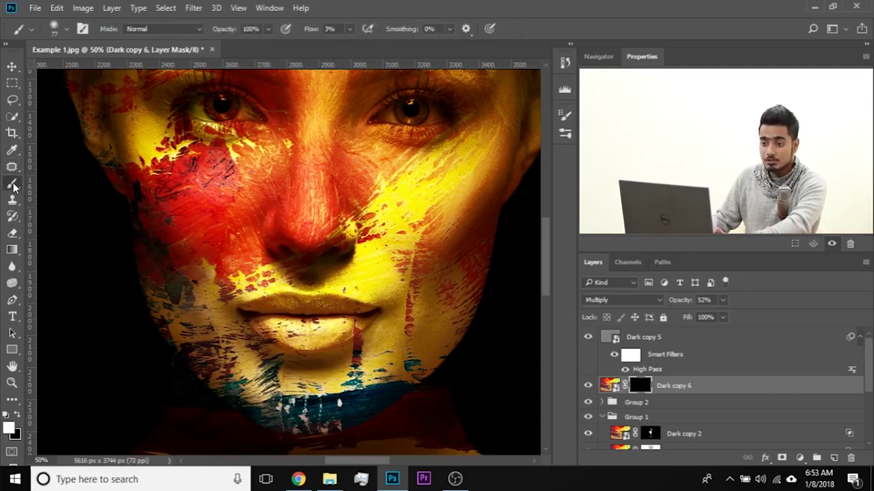
pyautogui.keyDown('alt'); pyautogui.rightClick(166, 189); pyautogui.keyUp('alt')
pyautogui.moveTo(177, 193); pyautogui.dragTo(214, 195)
pyautogui.keyDown('alt'); pyautogui.rightClick(239, 183); pyautogui.keyUp('alt')
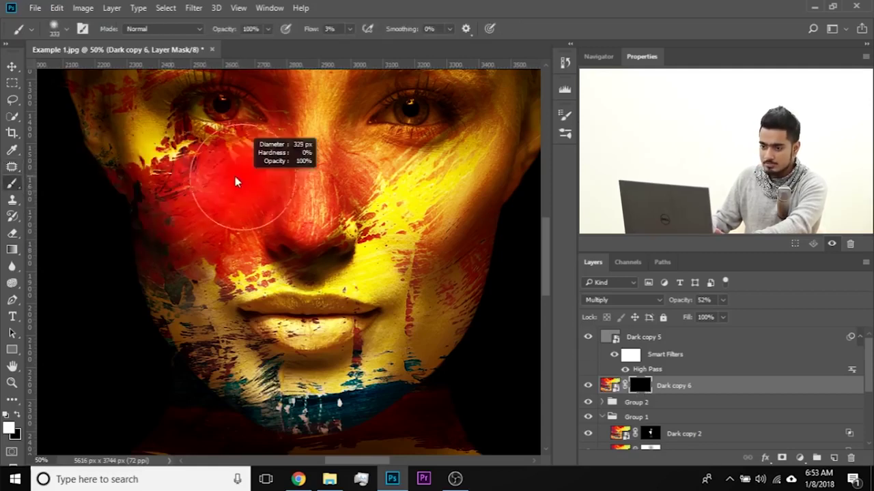
pyautogui.press('x')
pyautogui.press('x')
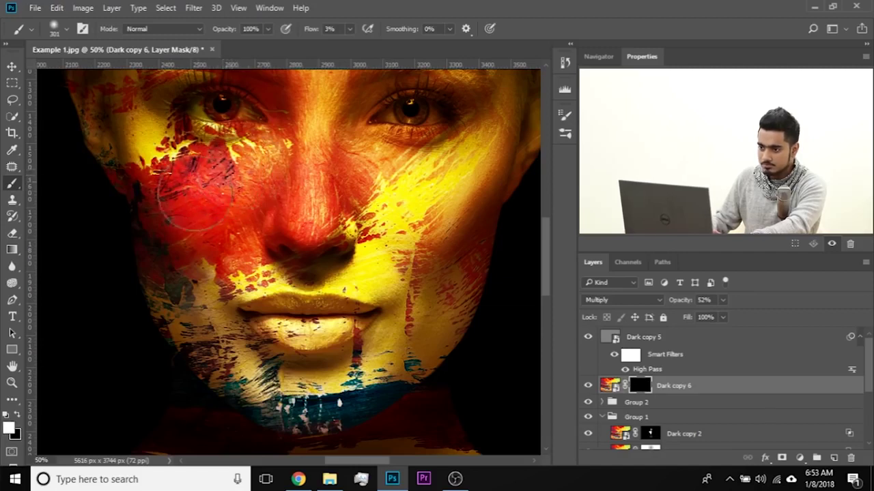
pyautogui.click(348, 29)
pyautogui.moveTo(354, 46); pyautogui.dragTo(354, 45)
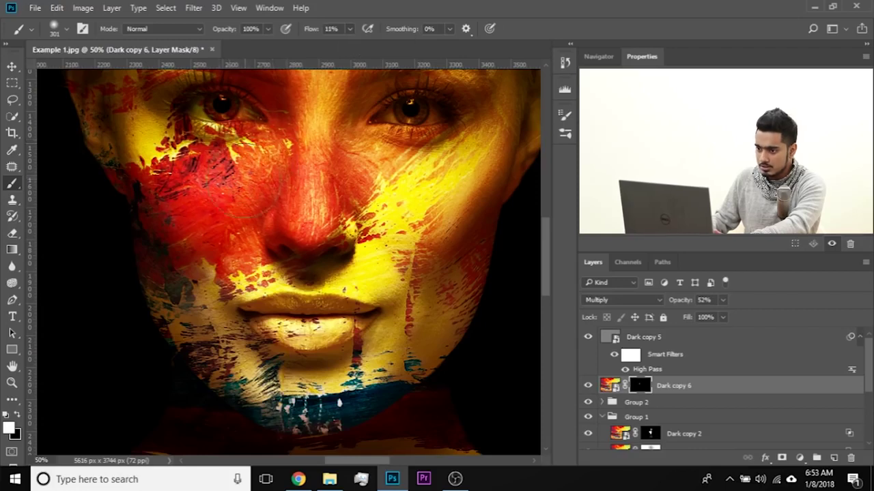
pyautogui.click(588, 387)
pyautogui.click(588, 386)
# - Reveal more of the Dark copy 6 texture across the face by painting white on its mask, reducing the brush to 201 px
pyautogui.moveTo(342, 184); pyautogui.dragTo(301, 227)
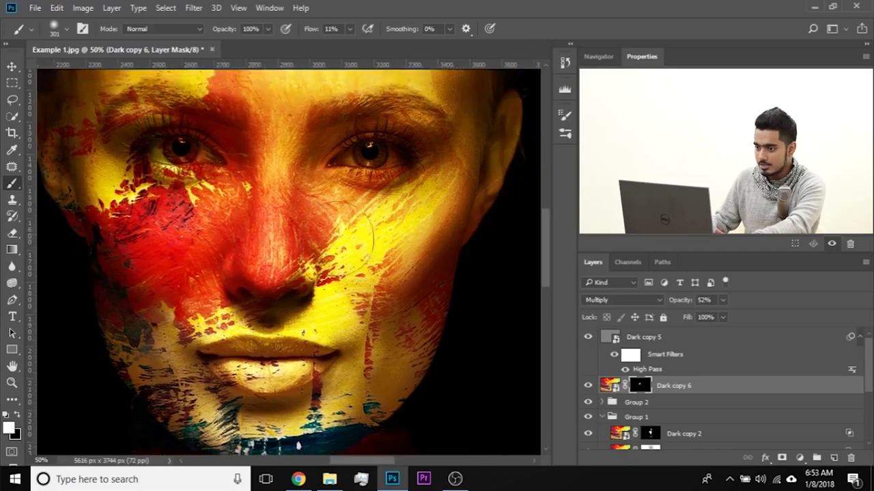
pyautogui.moveTo(309, 352); pyautogui.dragTo(332, 293)
pyautogui.keyDown('alt'); pyautogui.rightClick(339, 291); pyautogui.keyUp('alt')
pyautogui.moveTo(362, 272); pyautogui.dragTo(350, 357)
pyautogui.moveTo(350, 179); pyautogui.dragTo(351, 366)
pyautogui.moveTo(317, 237)
pyautogui.mouseDown()
pyautogui.moveTo(314, 253)
pyautogui.moveTo(338, 191)
pyautogui.moveTo(310, 142)
pyautogui.moveTo(327, 150)
pyautogui.moveTo(263, 109)
pyautogui.moveTo(277, 140)
pyautogui.moveTo(386, 204)
pyautogui.moveTo(285, 274)
pyautogui.mouseUp()
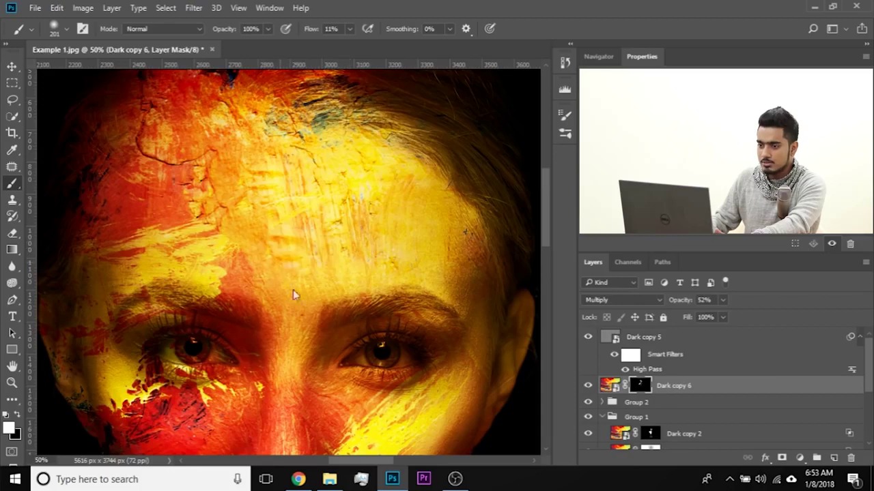
pyautogui.moveTo(336, 317); pyautogui.dragTo(298, 114)
pyautogui.moveTo(311, 221); pyautogui.dragTo(348, 219)
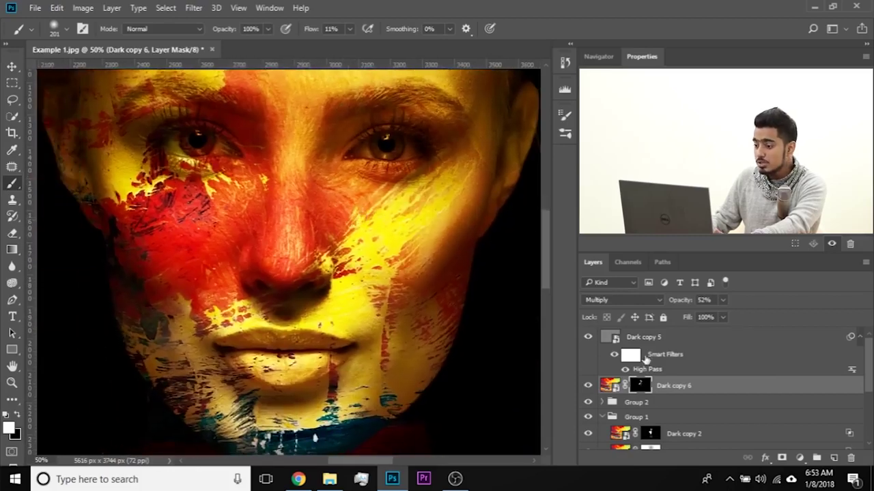
# - Group all layers above the Background, from Dark copy 5 down to Dark copy 3, into one group
pyautogui.click(690, 341)
pyautogui.scroll(-3, 729, 428)
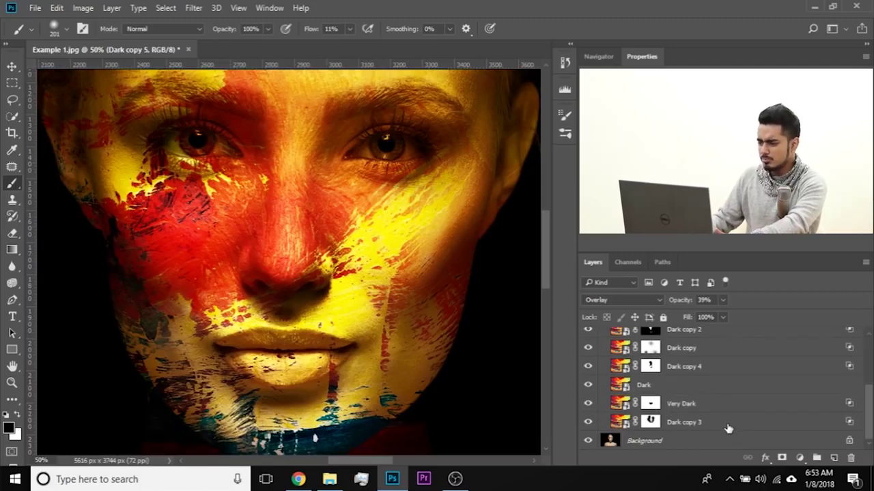
pyautogui.scroll(5, 727, 428)
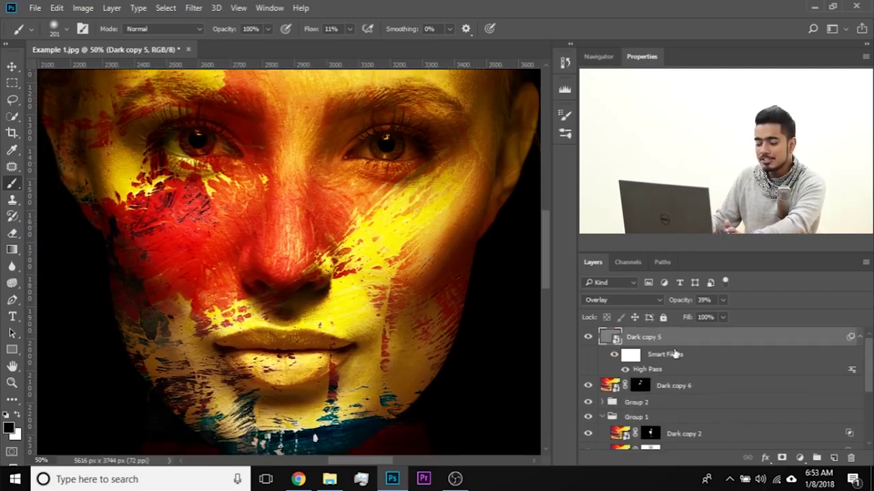
pyautogui.scroll(-5, 706, 382)
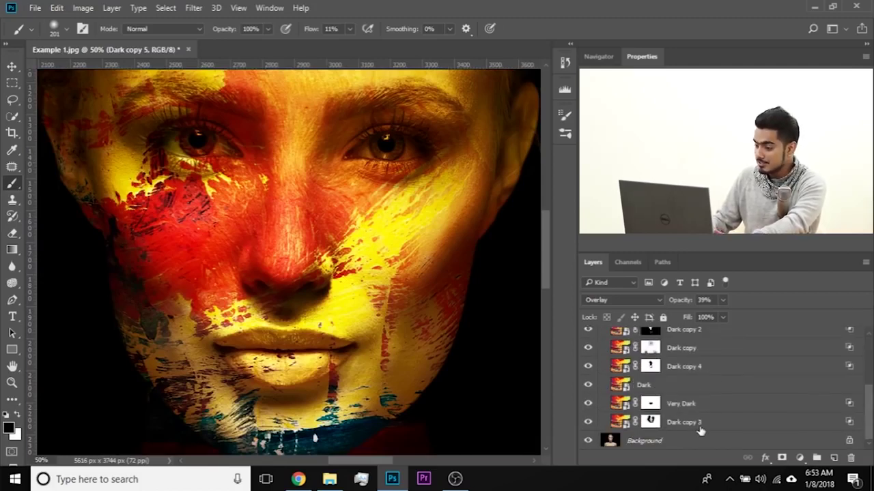
pyautogui.keyDown('shift'); pyautogui.click(668, 423); pyautogui.keyUp('shift')
pyautogui.scroll(5, 679, 387)
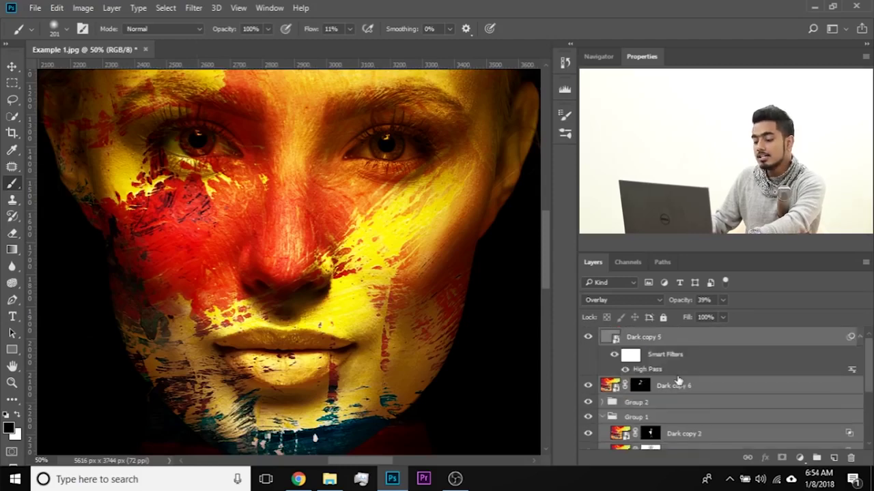
pyautogui.hotkey('ctrl', 'g')
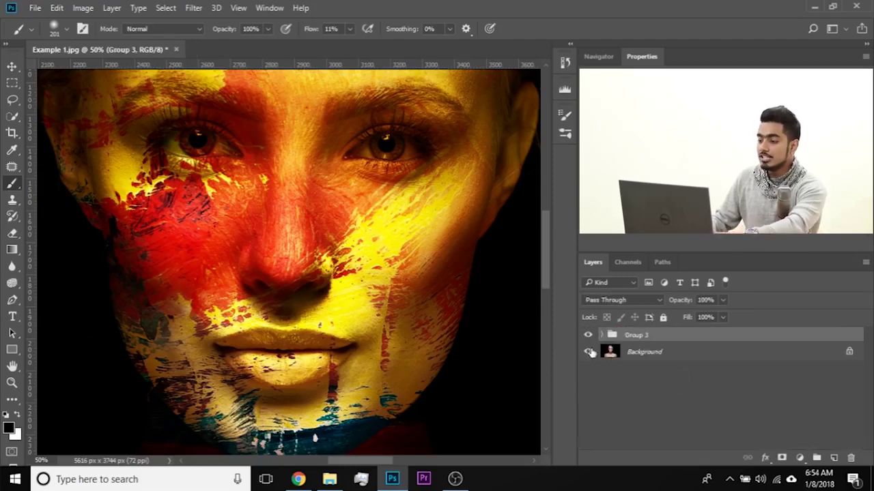
# - Compare the portrait with and without Group 3, and add a white layer mask to the group
pyautogui.click(586, 336)
pyautogui.click(587, 336)
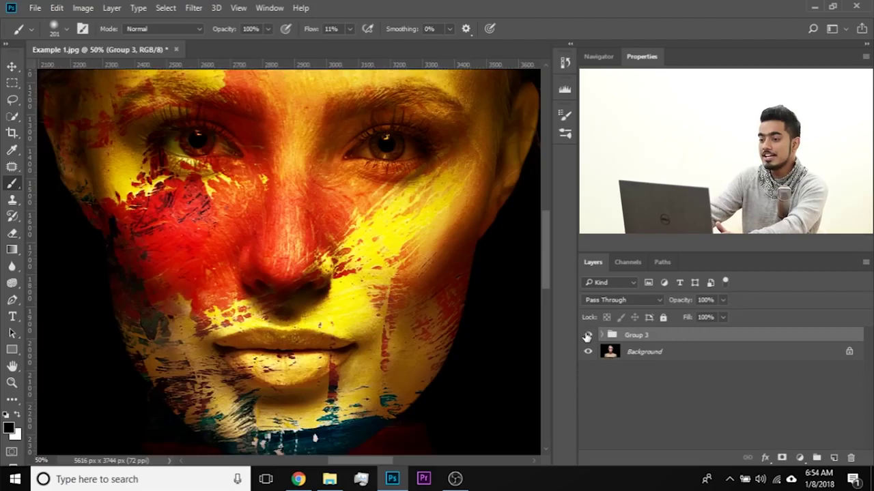
pyautogui.hotkey('ctrl', '-')
pyautogui.hotkey('ctrl', '+')
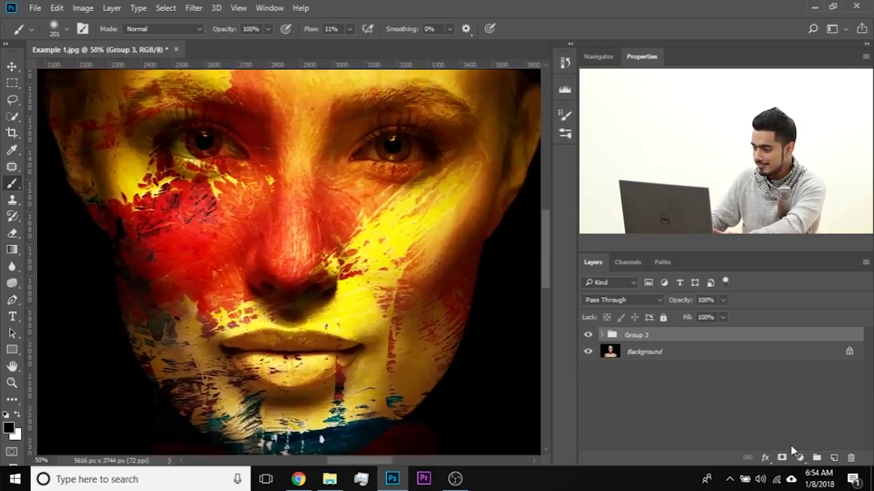
pyautogui.click(781, 459)
# - Paint black on the Group 3 mask over the eye above the red cheek with a soft 27 px brush at 100% flow
pyautogui.scroll(5, 261, 302)
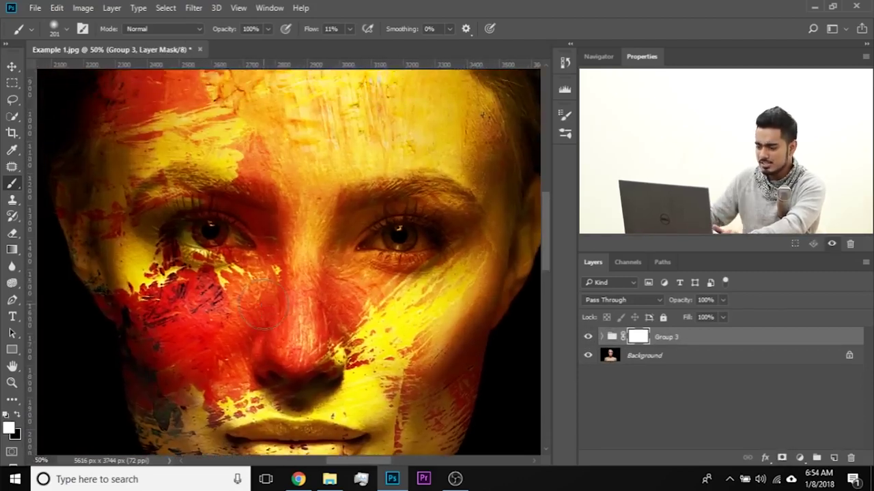
pyautogui.scroll(4, 263, 303)
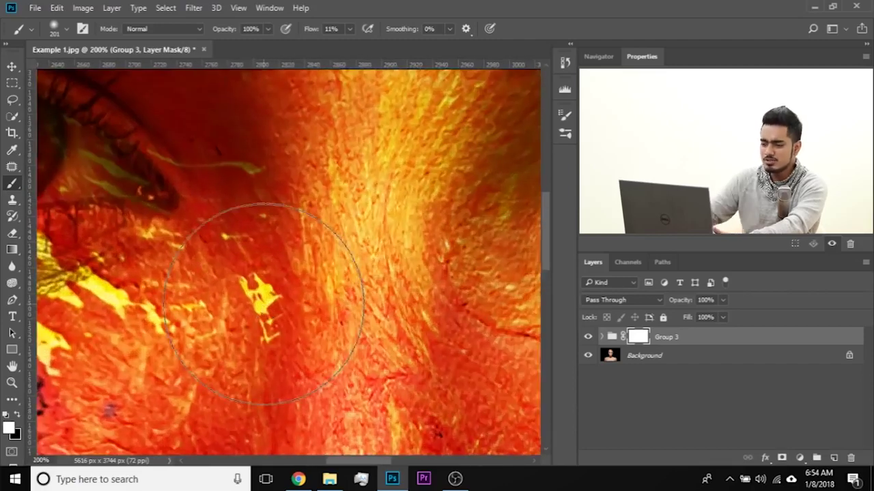
pyautogui.moveTo(203, 260); pyautogui.dragTo(523, 298)
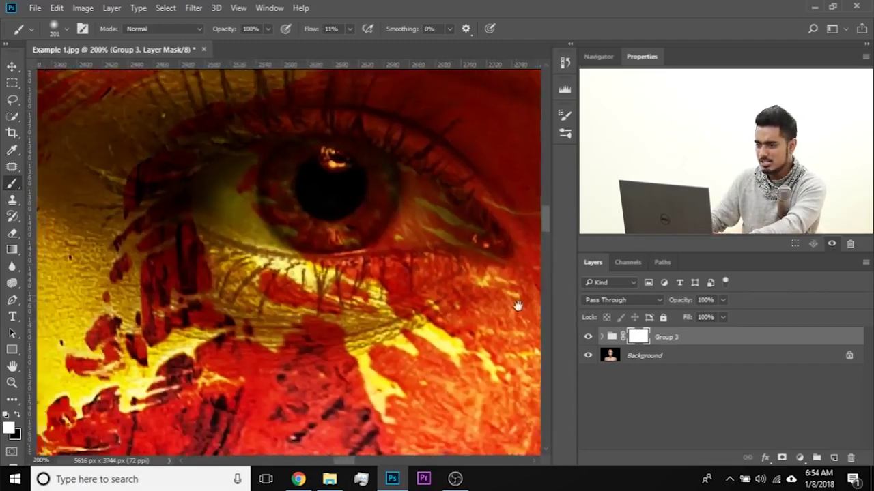
pyautogui.moveTo(279, 242)
pyautogui.mouseDown()
pyautogui.moveTo(235, 245)
pyautogui.moveTo(172, 226)
pyautogui.mouseUp()
pyautogui.press('x')
pyautogui.moveTo(238, 220)
pyautogui.mouseDown()
pyautogui.moveTo(293, 189)
pyautogui.moveTo(240, 196)
pyautogui.moveTo(253, 199)
pyautogui.mouseUp()
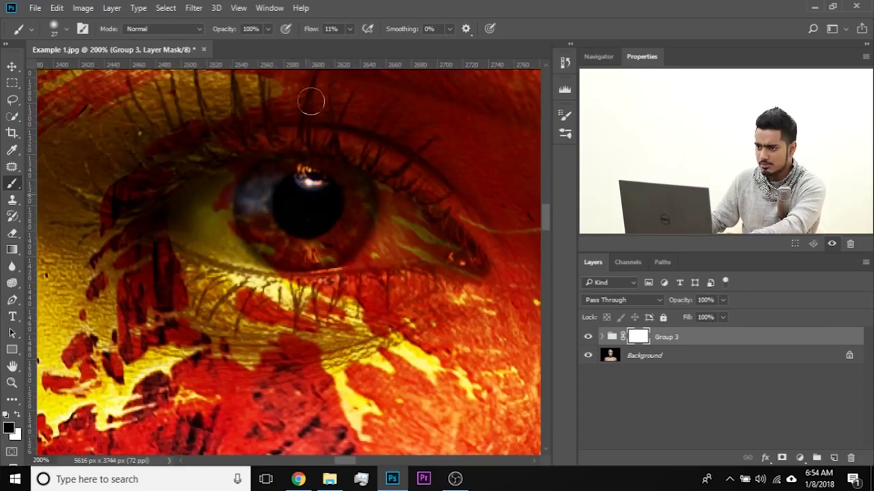
pyautogui.click(349, 28)
pyautogui.moveTo(357, 43); pyautogui.dragTo(409, 44)
pyautogui.moveTo(292, 162)
pyautogui.mouseDown()
pyautogui.moveTo(230, 198)
pyautogui.moveTo(302, 172)
pyautogui.moveTo(225, 182)
pyautogui.moveTo(334, 177)
pyautogui.moveTo(383, 192)
pyautogui.moveTo(460, 250)
pyautogui.moveTo(367, 243)
pyautogui.moveTo(380, 243)
pyautogui.moveTo(263, 258)
pyautogui.moveTo(196, 244)
pyautogui.moveTo(156, 219)
pyautogui.moveTo(253, 185)
pyautogui.moveTo(327, 179)
pyautogui.moveTo(182, 216)
pyautogui.moveTo(331, 225)
pyautogui.moveTo(247, 225)
pyautogui.moveTo(394, 202)
pyautogui.moveTo(376, 213)
pyautogui.moveTo(244, 203)
pyautogui.moveTo(177, 211)
pyautogui.moveTo(213, 188)
pyautogui.mouseUp()
# - Paint white on the Group 3 mask over that eye's iris and along its lower lid to restore the texture there
pyautogui.press('x')
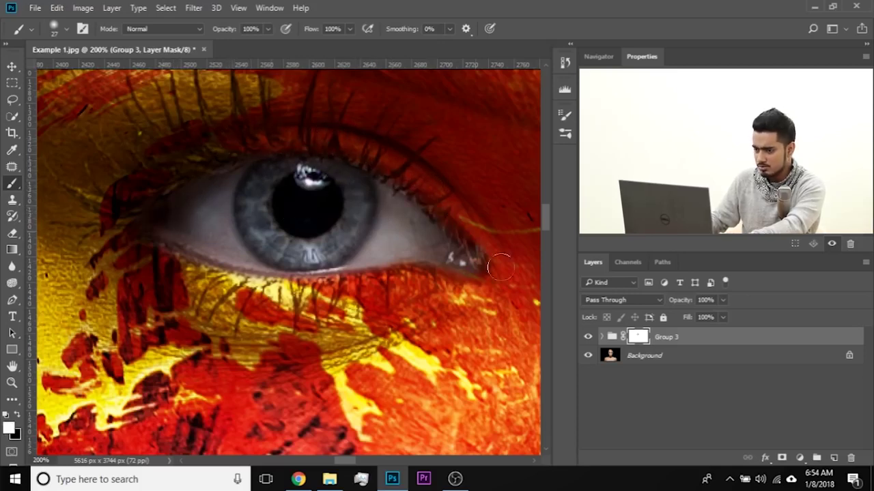
pyautogui.press('x')
pyautogui.press('x')
pyautogui.moveTo(302, 200)
pyautogui.mouseDown()
pyautogui.moveTo(272, 215)
pyautogui.moveTo(289, 186)
pyautogui.moveTo(261, 208)
pyautogui.moveTo(264, 237)
pyautogui.moveTo(299, 255)
pyautogui.moveTo(349, 228)
pyautogui.moveTo(350, 186)
pyautogui.moveTo(319, 169)
pyautogui.moveTo(283, 173)
pyautogui.moveTo(256, 179)
pyautogui.moveTo(247, 204)
pyautogui.moveTo(263, 236)
pyautogui.moveTo(303, 263)
pyautogui.mouseUp()
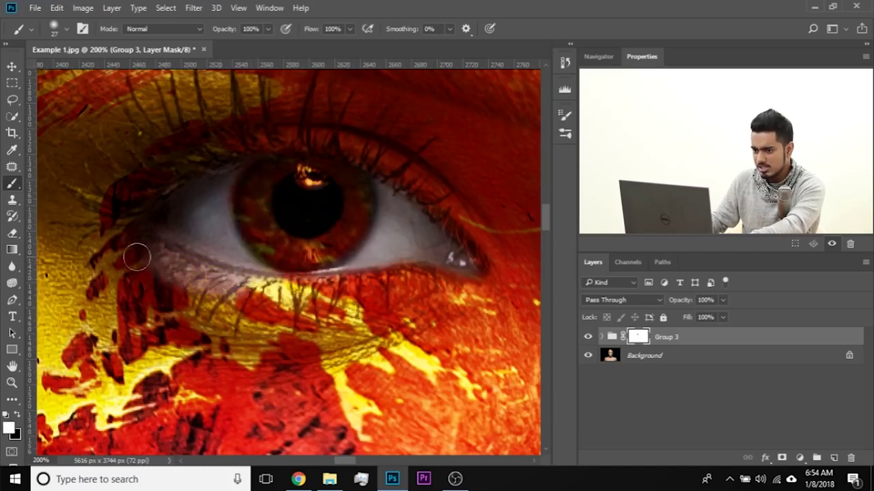
pyautogui.moveTo(213, 271)
pyautogui.mouseDown()
pyautogui.moveTo(266, 299)
pyautogui.moveTo(422, 287)
pyautogui.mouseUp()
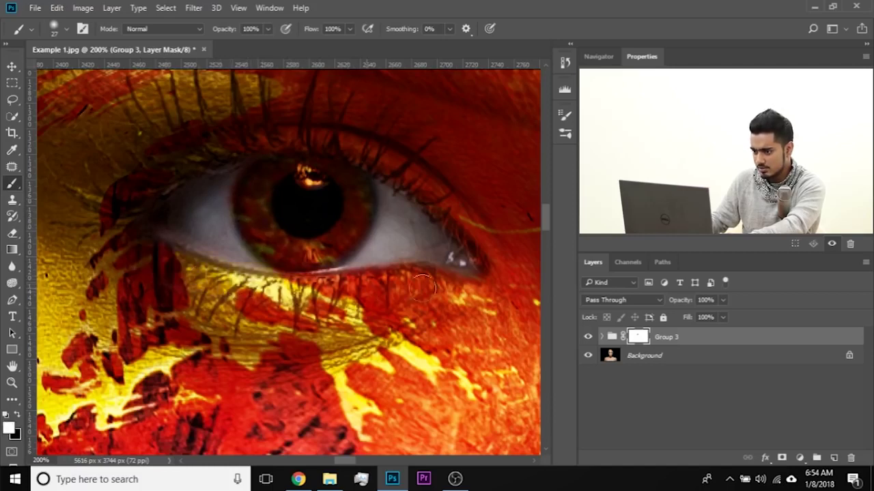
# - Remove the texture from the white of the eye above the yellow cheek on the Group 3 mask with a 38 px brush, keeping its iris coloured
pyautogui.hotkey('ctrl', '-')
pyautogui.hotkey('ctrl', '-')
pyautogui.hotkey('ctrl', '-')
pyautogui.hotkey('ctrl', '-')
pyautogui.hotkey('ctrl', '-')
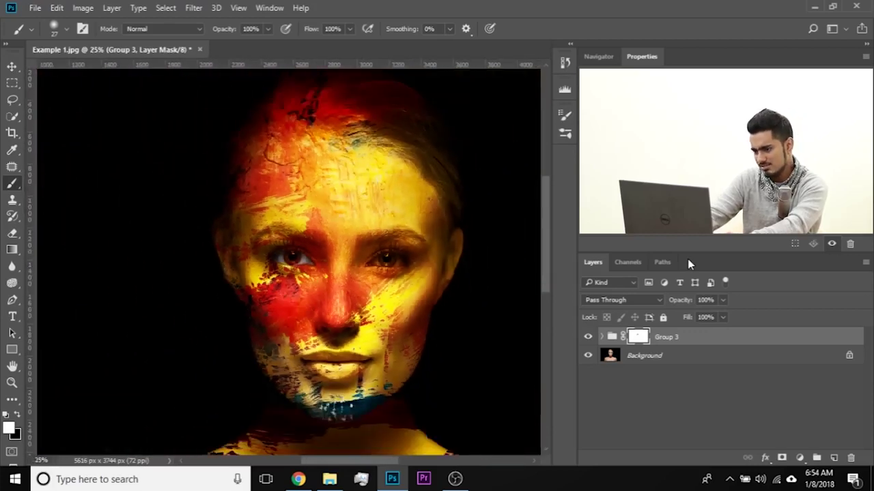
pyautogui.hotkey('ctrl', '-')
pyautogui.hotkey('ctrl', '+')
pyautogui.hotkey('ctrl', '+')
pyautogui.hotkey('ctrl', '+')
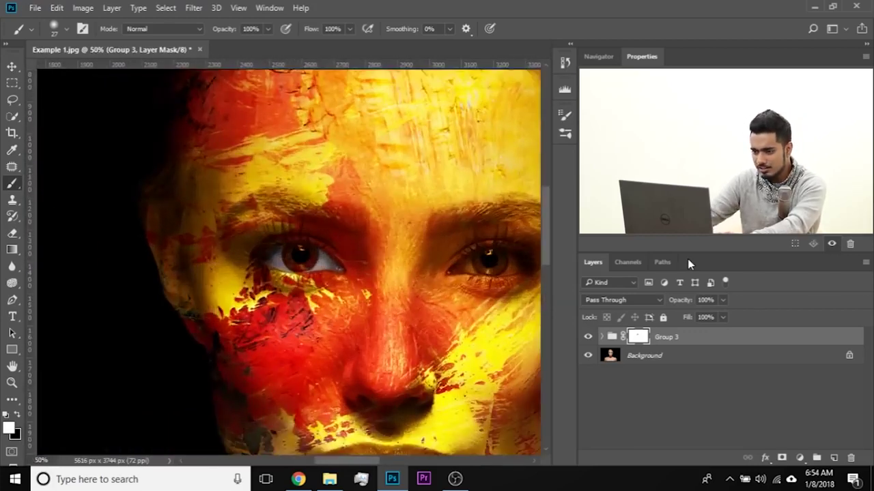
pyautogui.moveTo(453, 299); pyautogui.dragTo(327, 258)
pyautogui.hotkey('ctrl', '+')
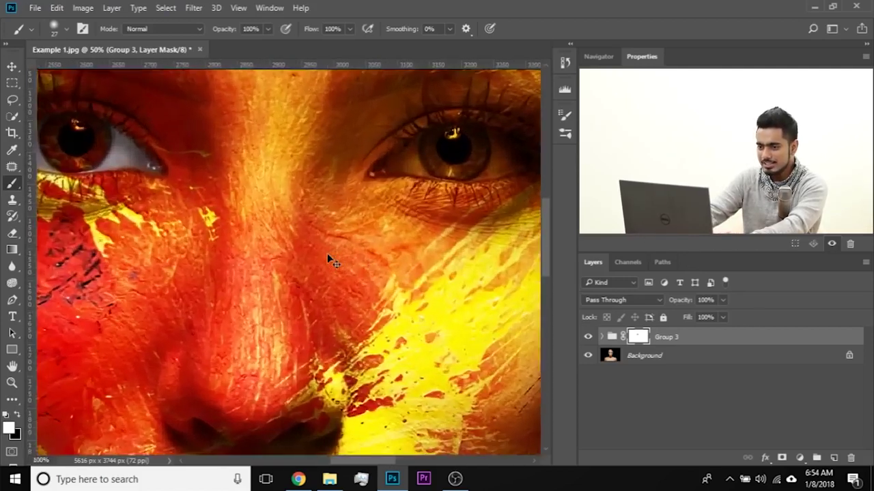
pyautogui.hotkey('ctrl', '+')
pyautogui.hotkey('ctrl', '+')
pyautogui.moveTo(481, 156); pyautogui.dragTo(188, 299)
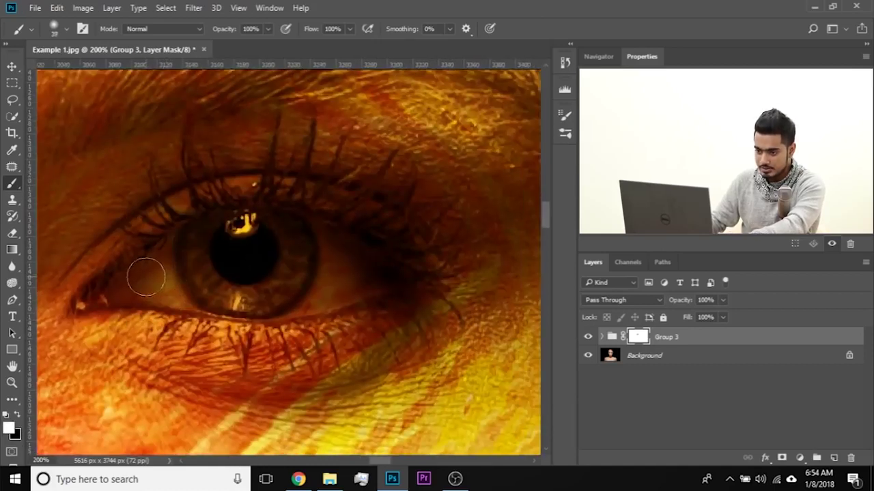
pyautogui.moveTo(136, 285)
pyautogui.mouseDown()
pyautogui.moveTo(166, 265)
pyautogui.moveTo(120, 287)
pyautogui.moveTo(146, 288)
pyautogui.moveTo(210, 251)
pyautogui.moveTo(146, 273)
pyautogui.moveTo(221, 230)
pyautogui.moveTo(259, 225)
pyautogui.moveTo(311, 235)
pyautogui.moveTo(394, 281)
pyautogui.moveTo(285, 306)
pyautogui.moveTo(144, 294)
pyautogui.moveTo(272, 283)
pyautogui.moveTo(272, 266)
pyautogui.moveTo(346, 269)
pyautogui.mouseUp()
pyautogui.moveTo(179, 277)
pyautogui.mouseDown()
pyautogui.moveTo(91, 302)
pyautogui.moveTo(200, 239)
pyautogui.moveTo(209, 280)
pyautogui.moveTo(254, 297)
pyautogui.moveTo(285, 282)
pyautogui.moveTo(233, 234)
pyautogui.moveTo(254, 216)
pyautogui.mouseUp()
# - Clean up the Group 3 mask around this eye's inner corner and lower lid with black and white strokes, keeping the texture on the skin
pyautogui.press('x')
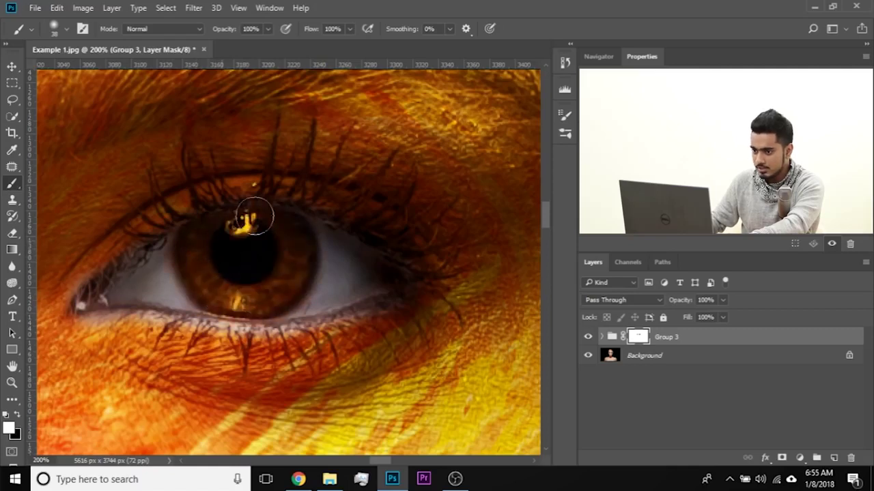
pyautogui.moveTo(155, 272); pyautogui.dragTo(208, 237)
pyautogui.press('x')
pyautogui.moveTo(117, 285); pyautogui.dragTo(140, 301)
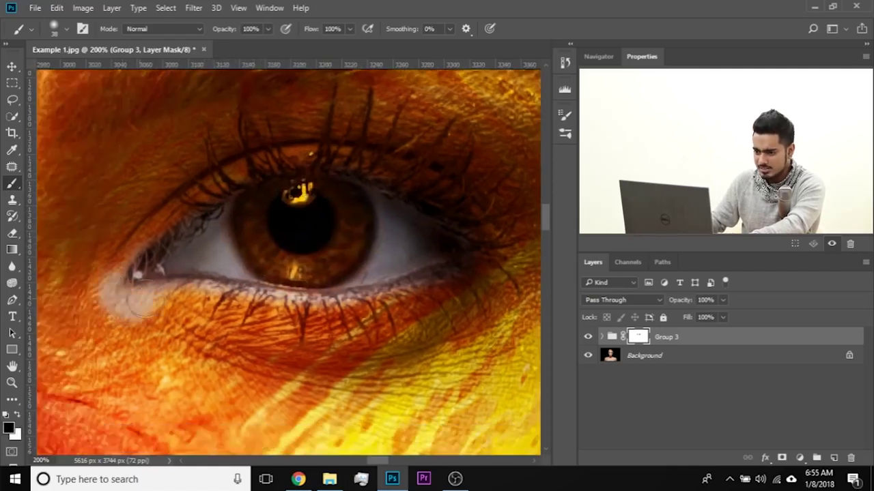
pyautogui.moveTo(104, 271)
pyautogui.mouseDown()
pyautogui.moveTo(111, 305)
pyautogui.moveTo(143, 292)
pyautogui.mouseUp()
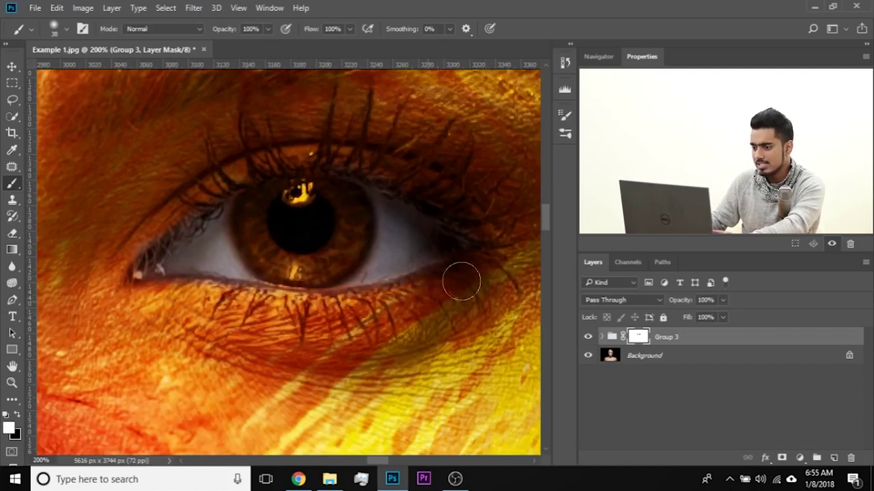
# - Refine the Group 3 mask along the upper lid and iris edge of the eye above the red cheek
pyautogui.moveTo(114, 316); pyautogui.dragTo(601, 295)
pyautogui.moveTo(47, 246); pyautogui.dragTo(324, 295)
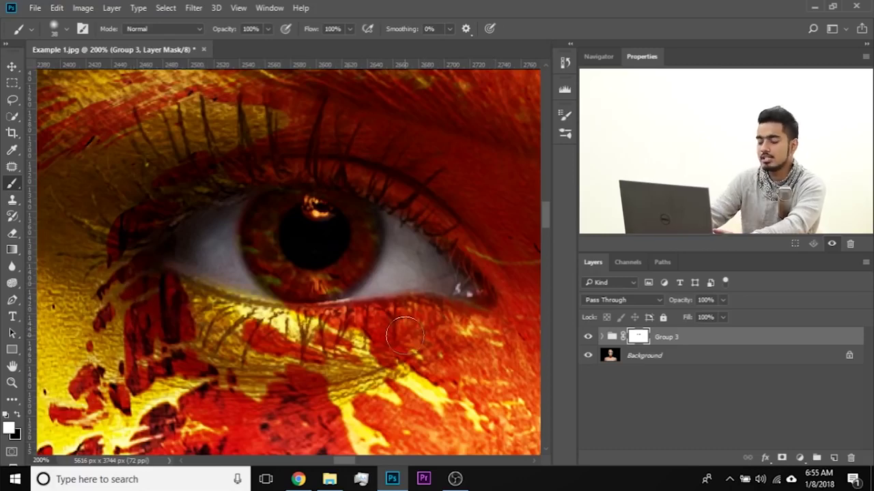
pyautogui.scroll(-2, 404, 334)
pyautogui.scroll(4, 404, 335)
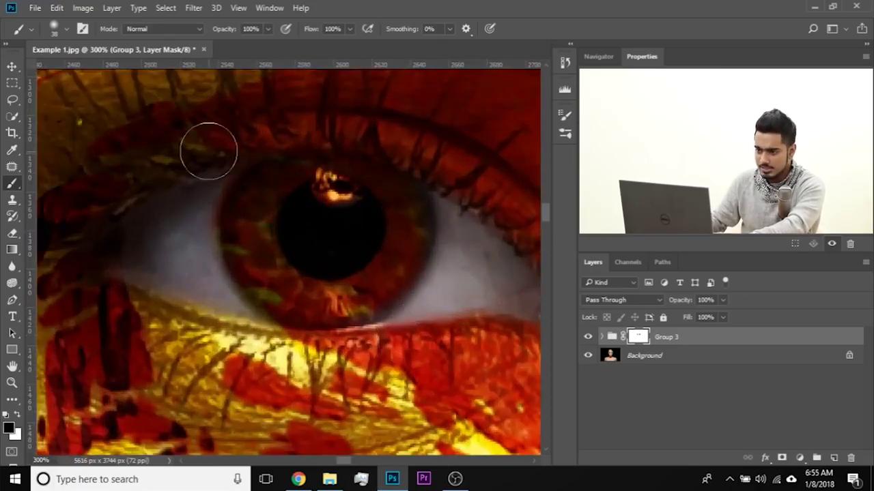
pyautogui.moveTo(208, 151); pyautogui.dragTo(184, 213)
pyautogui.press('x')
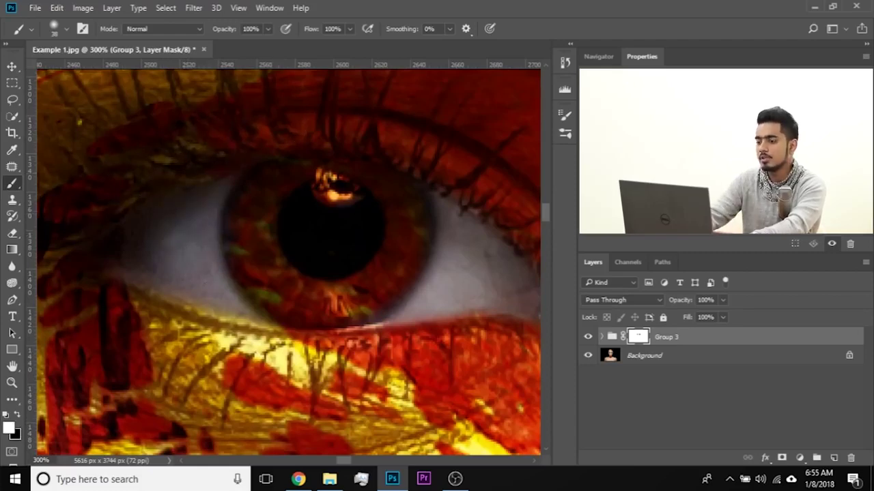
pyautogui.scroll(-4, 289, 267)
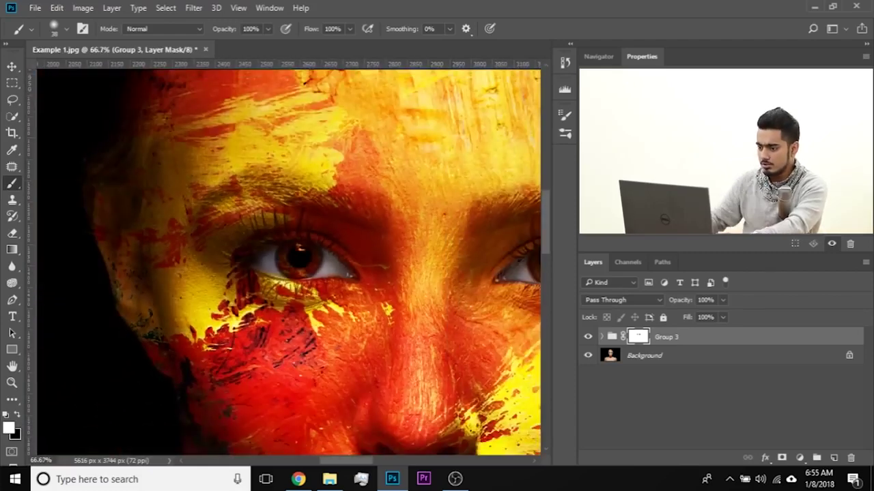
pyautogui.moveTo(380, 283); pyautogui.dragTo(275, 297)
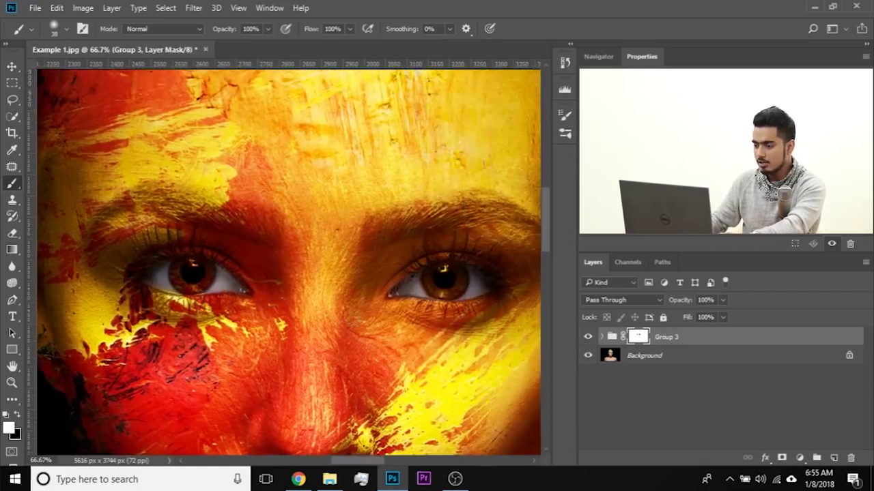
# - Add a Solid Color fill layer in 808080 above Group 3, set it to Color Dodge and invert its mask to black
pyautogui.click(800, 458)
pyautogui.click(772, 183)
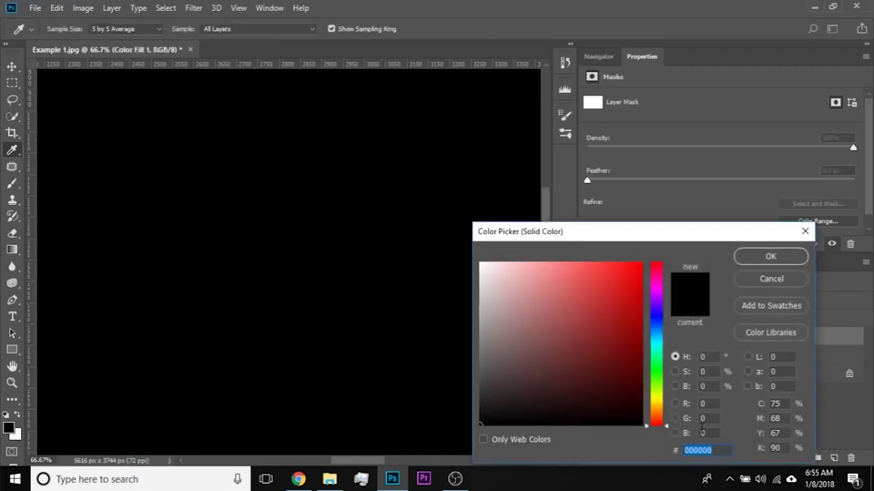
pyautogui.write('808080')
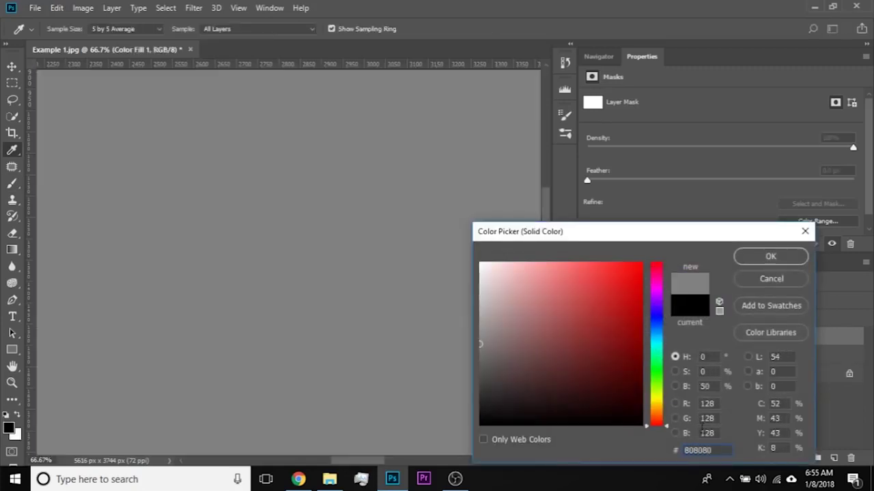
pyautogui.click(758, 258)
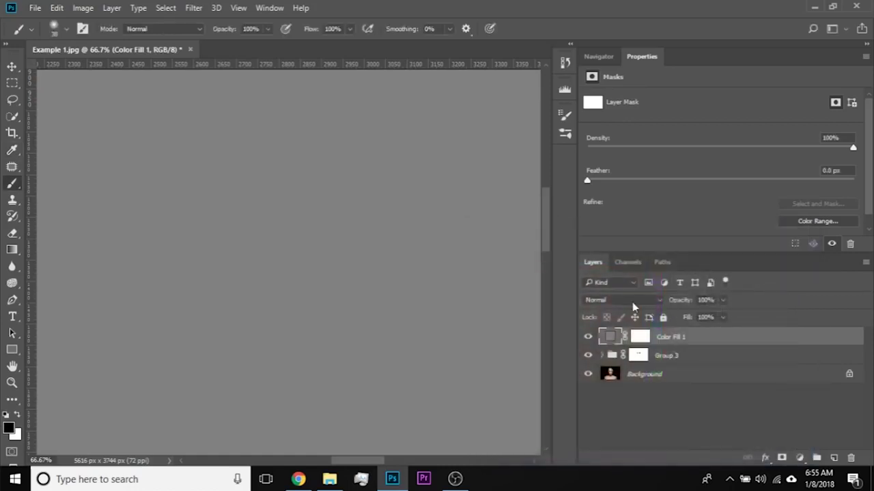
pyautogui.click(631, 305)
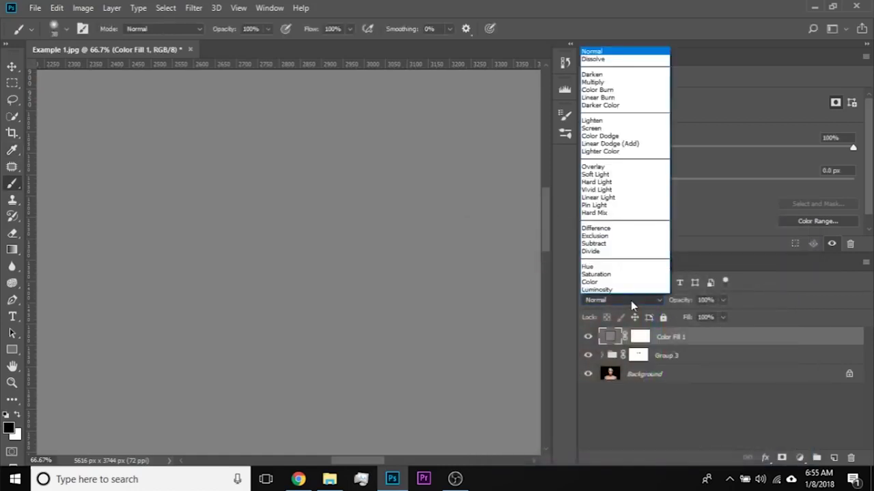
pyautogui.click(616, 136)
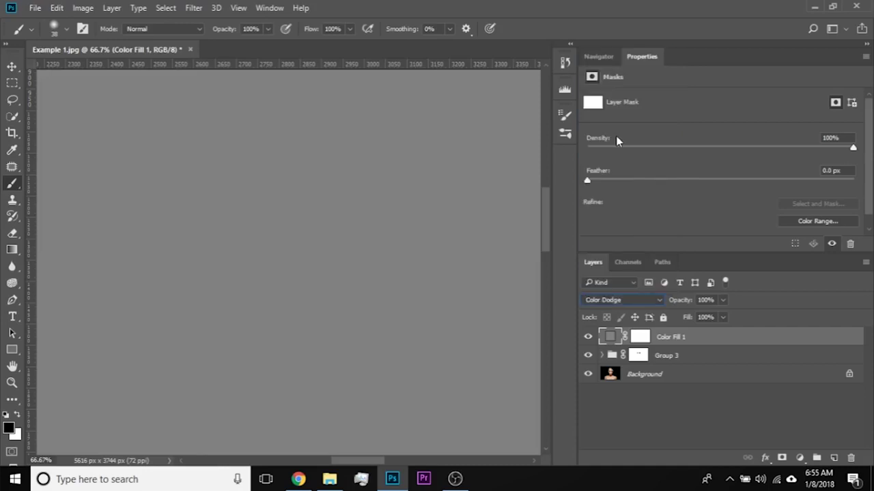
pyautogui.click(642, 339)
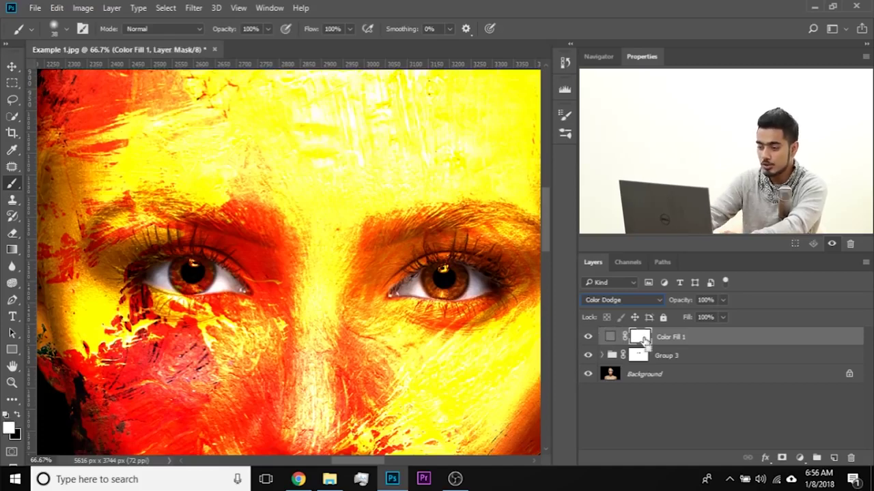
pyautogui.hotkey('ctrl', 'i')
# - Brighten the iris above the red cheek by painting white on the Color Fill 1 mask with a soft brush at 10% flow
pyautogui.scroll(2, 252, 253)
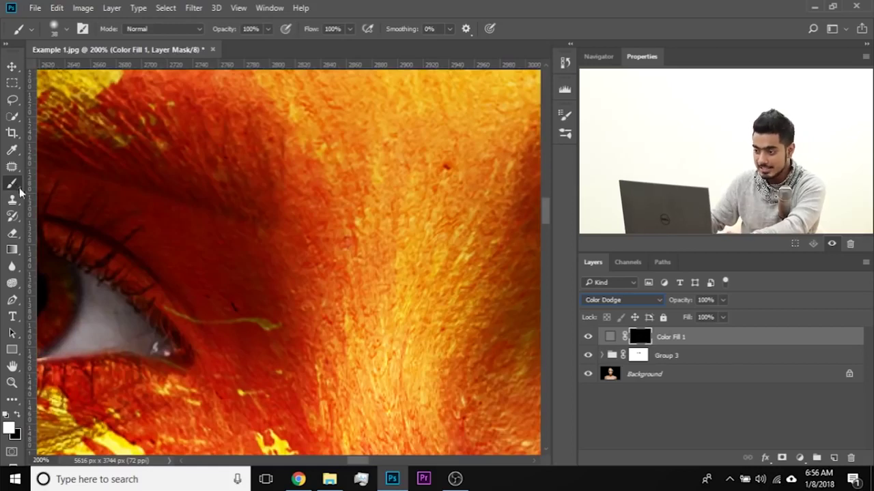
pyautogui.moveTo(184, 247); pyautogui.dragTo(357, 247)
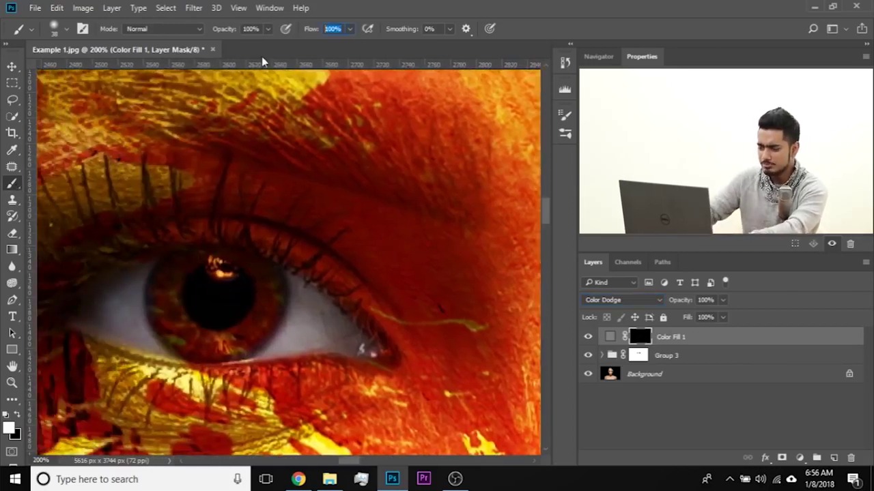
pyautogui.press(']')
pyautogui.press(']')
pyautogui.press('[')
pyautogui.press('[')
pyautogui.moveTo(197, 330)
pyautogui.mouseDown()
pyautogui.moveTo(224, 332)
pyautogui.moveTo(246, 311)
pyautogui.mouseUp()
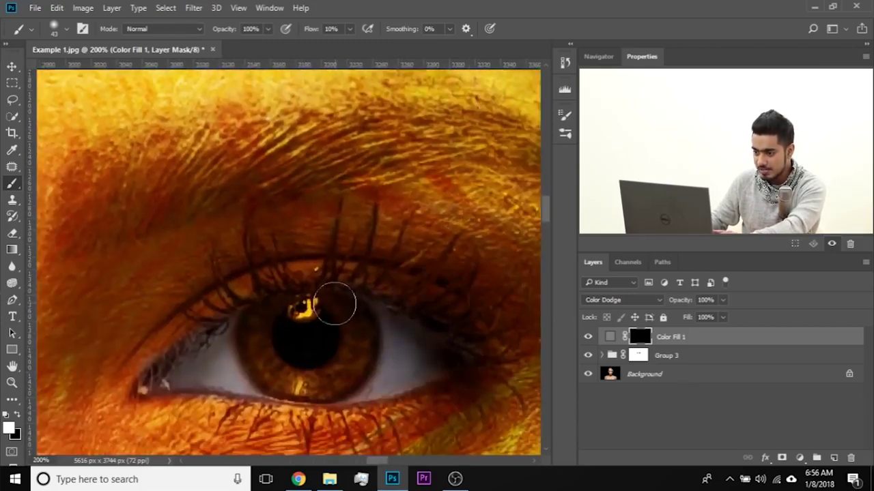
# - Brighten the other iris by painting white on the Color Fill 1 mask with a 43 px brush at 10% flow, and review the whole face
pyautogui.moveTo(334, 304); pyautogui.dragTo(294, 317)
pyautogui.moveTo(281, 358)
pyautogui.mouseDown()
pyautogui.moveTo(301, 373)
pyautogui.moveTo(339, 360)
pyautogui.moveTo(351, 339)
pyautogui.moveTo(292, 373)
pyautogui.moveTo(328, 357)
pyautogui.mouseUp()
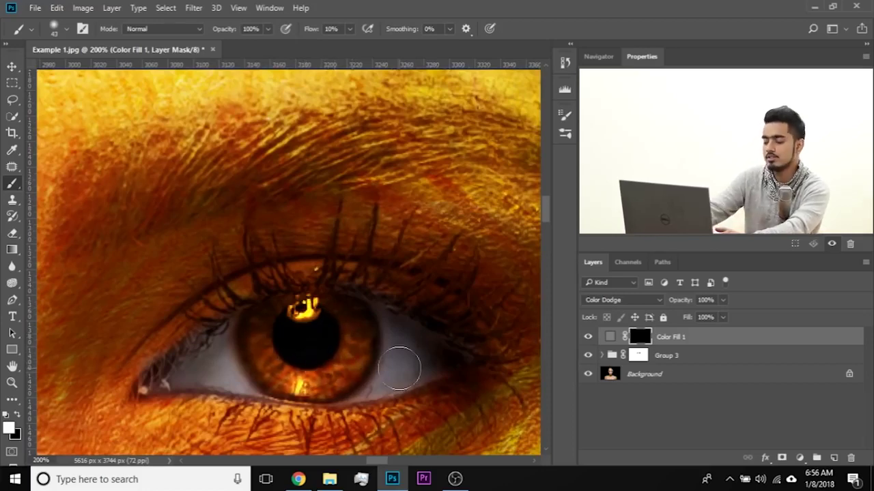
pyautogui.hotkey('ctrl', '-')
pyautogui.hotkey('ctrl', '-')
pyautogui.hotkey('ctrl', '-')
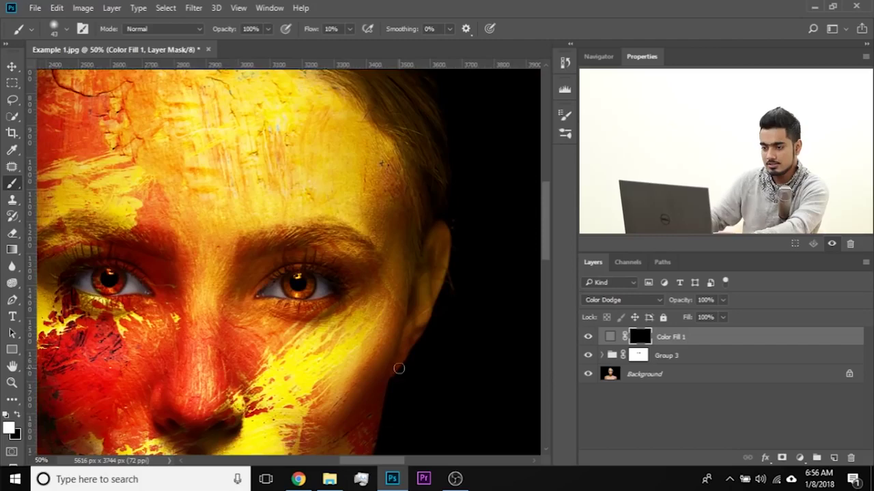
pyautogui.moveTo(360, 356); pyautogui.dragTo(429, 360)
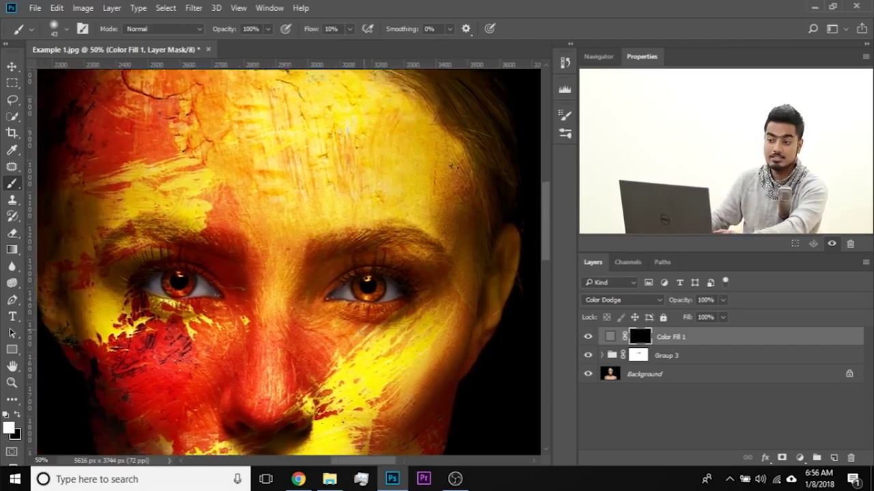
pyautogui.hotkey('ctrl', '-')
pyautogui.hotkey('ctrl', '-')
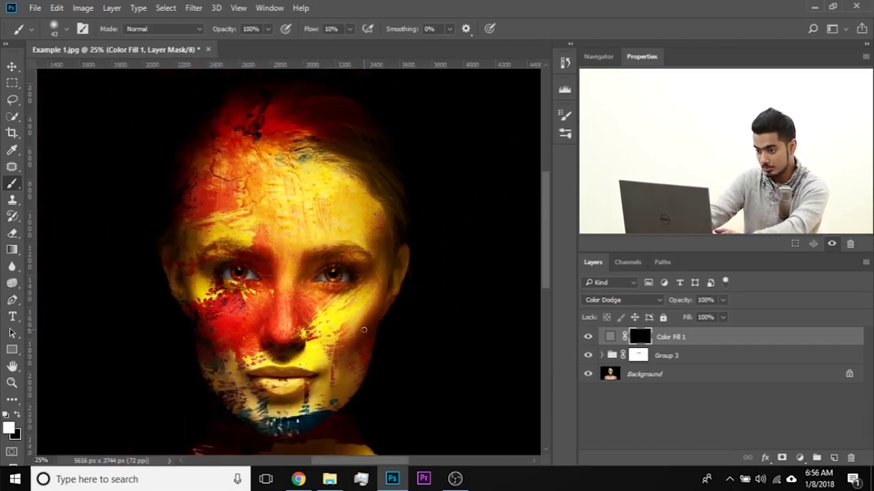
pyautogui.hotkey('ctrl', '+')
pyautogui.hotkey('ctrl', '+')
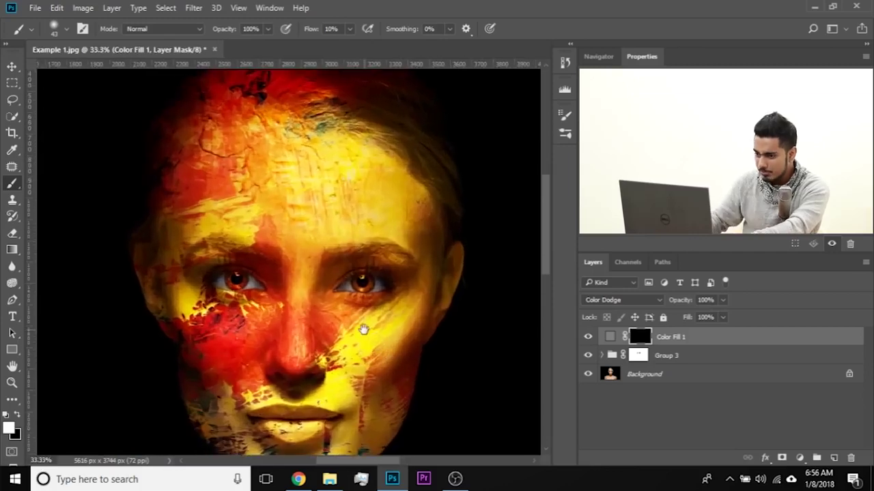
# - Clear the paint texture from the iris above the red cheek by painting black on the Group 3 mask at 10% flow
pyautogui.scroll(-2, 299, 285)
pyautogui.hotkey('ctrl', '+')
pyautogui.hotkey('ctrl', '+')
pyautogui.hotkey('ctrl', '+')
pyautogui.hotkey('ctrl', '+')
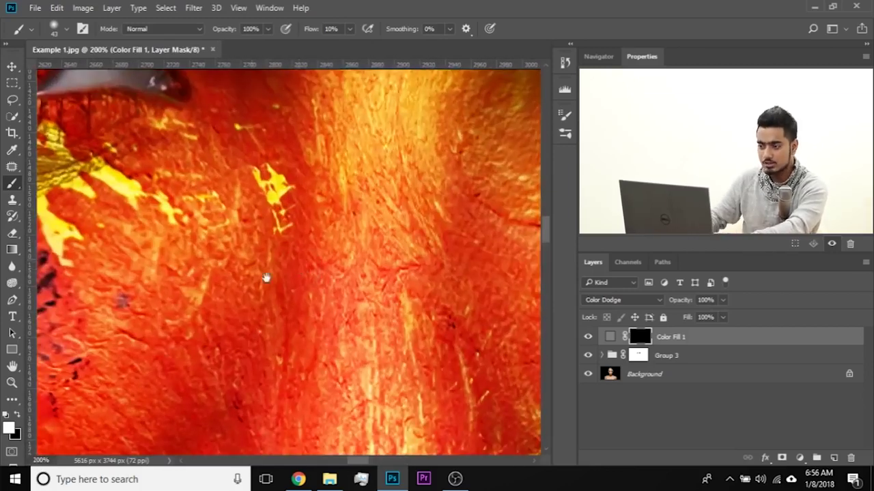
pyautogui.moveTo(267, 278); pyautogui.dragTo(407, 367)
pyautogui.moveTo(257, 248); pyautogui.dragTo(303, 337)
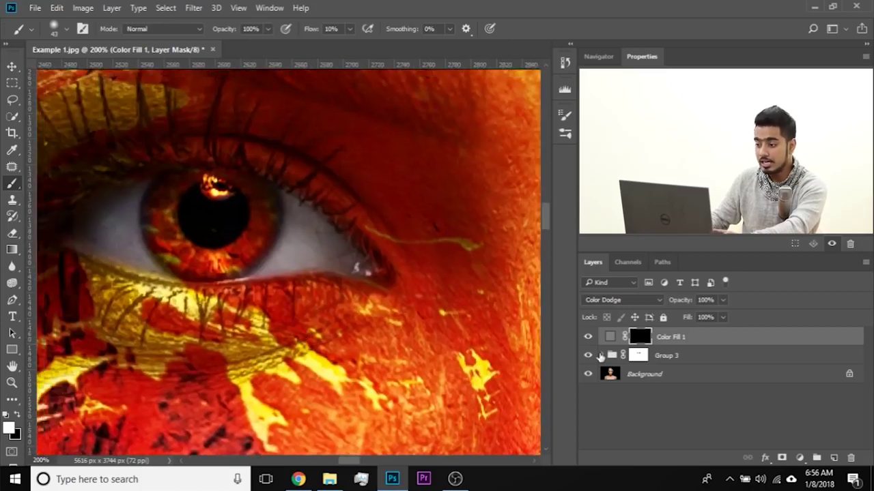
pyautogui.click(638, 356)
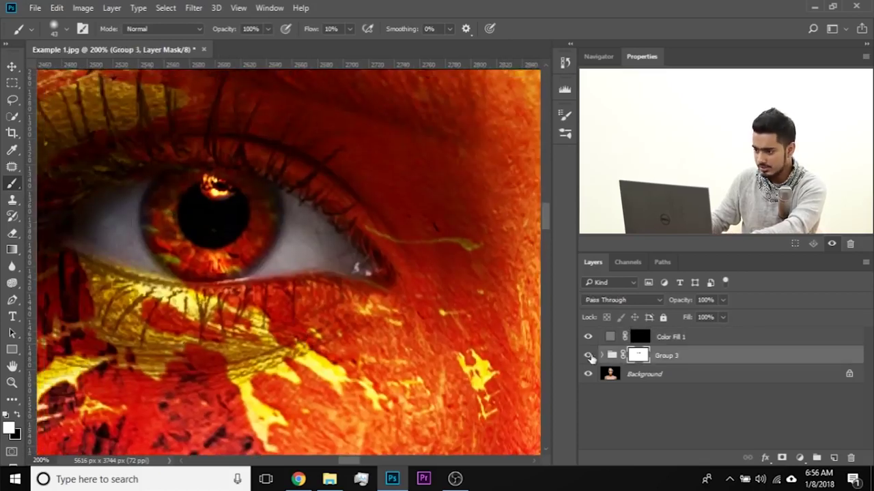
pyautogui.press('x')
pyautogui.moveTo(204, 197)
pyautogui.mouseDown()
pyautogui.moveTo(234, 195)
pyautogui.moveTo(153, 236)
pyautogui.moveTo(226, 266)
pyautogui.moveTo(179, 252)
pyautogui.moveTo(208, 235)
pyautogui.mouseUp()
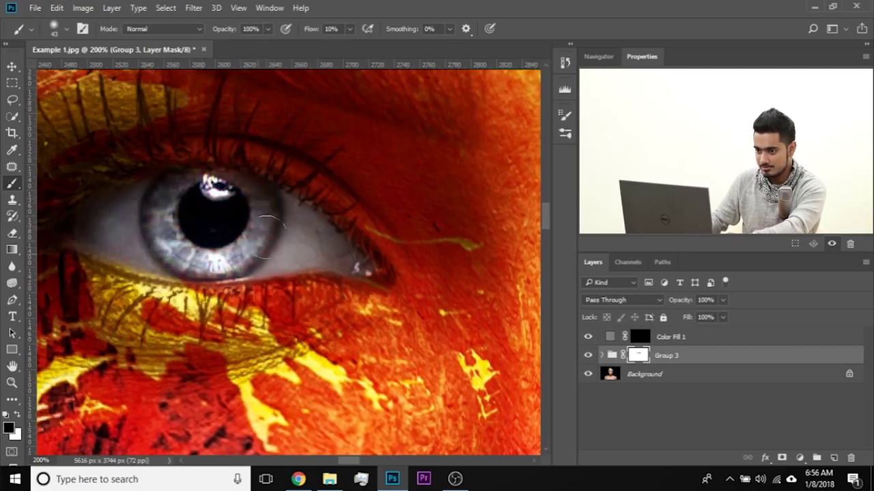
# - Remove the paint texture from the other iris with black on the Group 3 mask, and review the whole face
pyautogui.hscroll(10, 376, 250)
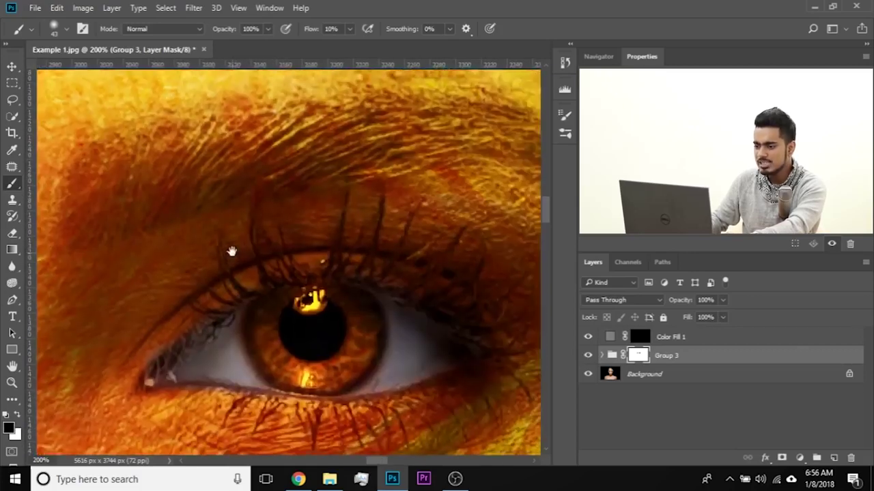
pyautogui.moveTo(249, 332)
pyautogui.mouseDown()
pyautogui.moveTo(334, 301)
pyautogui.moveTo(386, 316)
pyautogui.moveTo(294, 338)
pyautogui.moveTo(366, 352)
pyautogui.moveTo(271, 352)
pyautogui.moveTo(347, 373)
pyautogui.moveTo(353, 345)
pyautogui.mouseUp()
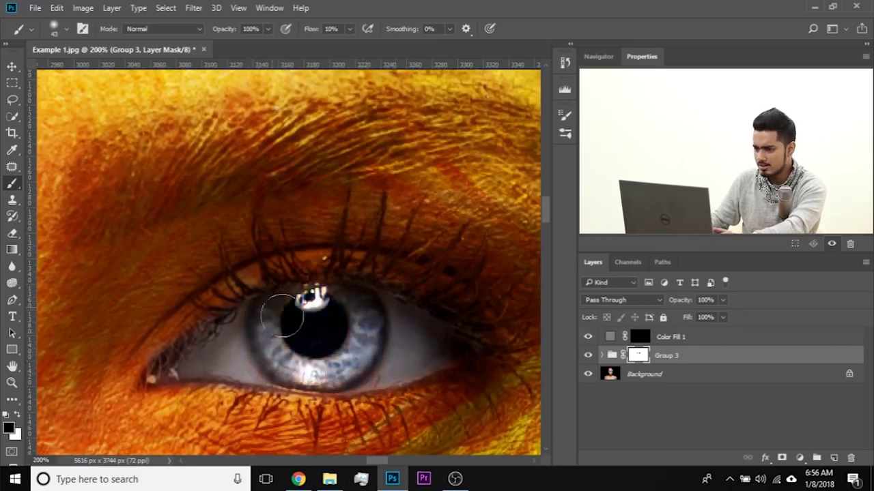
pyautogui.hotkey('ctrl', '-')
pyautogui.hotkey('ctrl', '-')
pyautogui.hotkey('ctrl', '-')
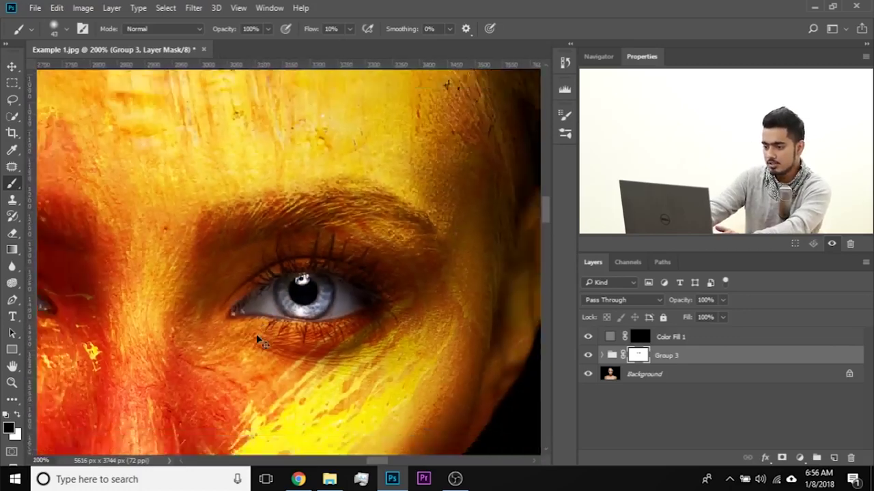
pyautogui.hotkey('ctrl', '-')
pyautogui.hotkey('ctrl', '-')
pyautogui.hotkey('ctrl', '+')
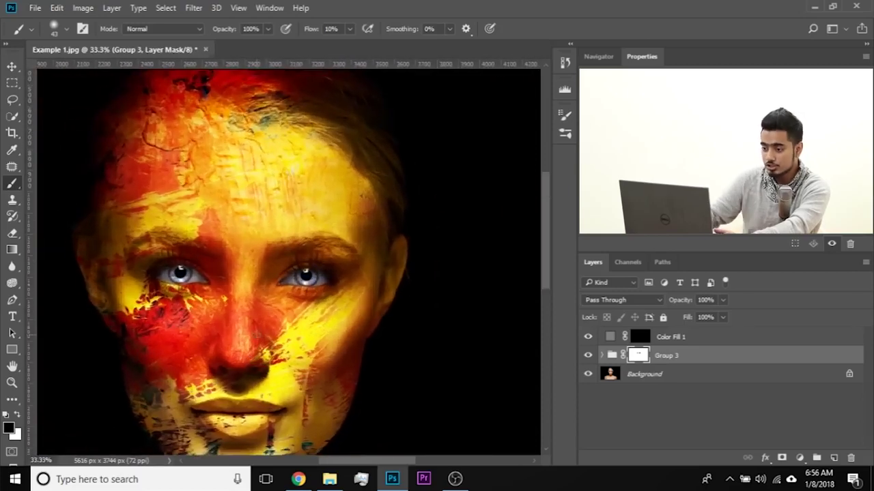
pyautogui.moveTo(310, 327); pyautogui.dragTo(292, 279)
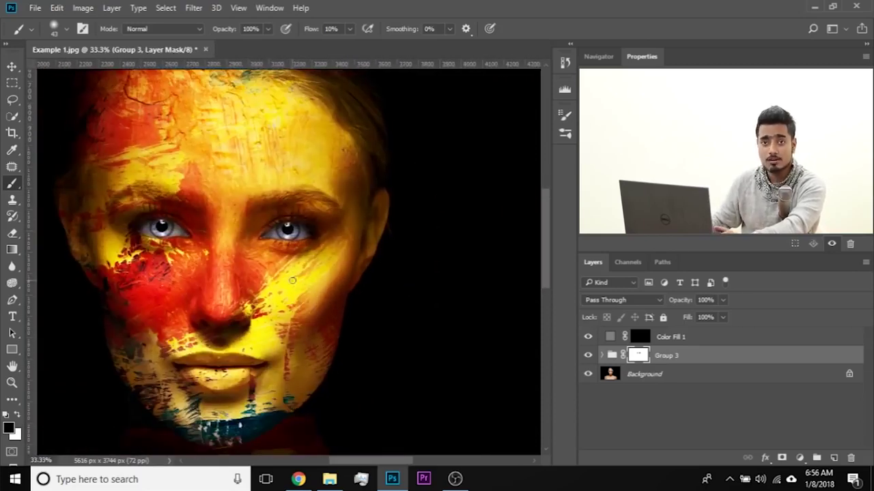